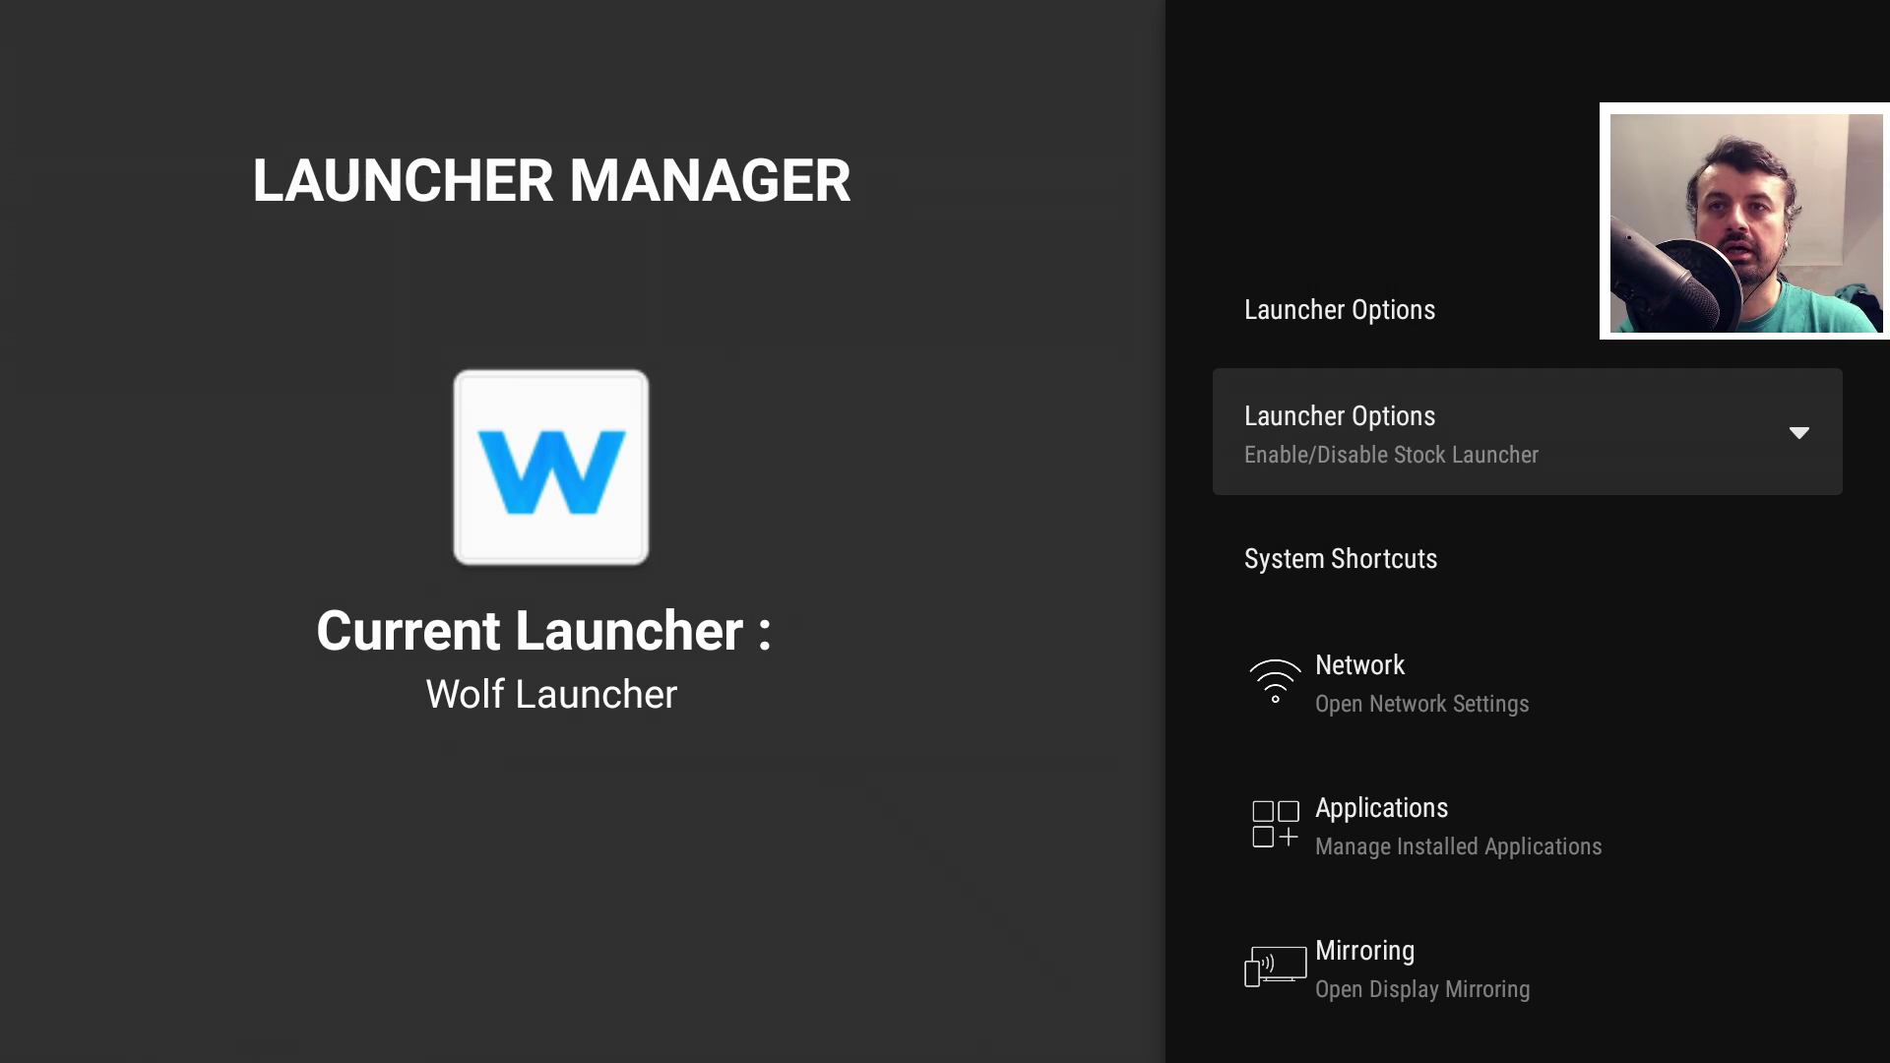
Scroll the System Shortcuts list down to Remotes, then exit to the home screen
key("Down")
key("Down")
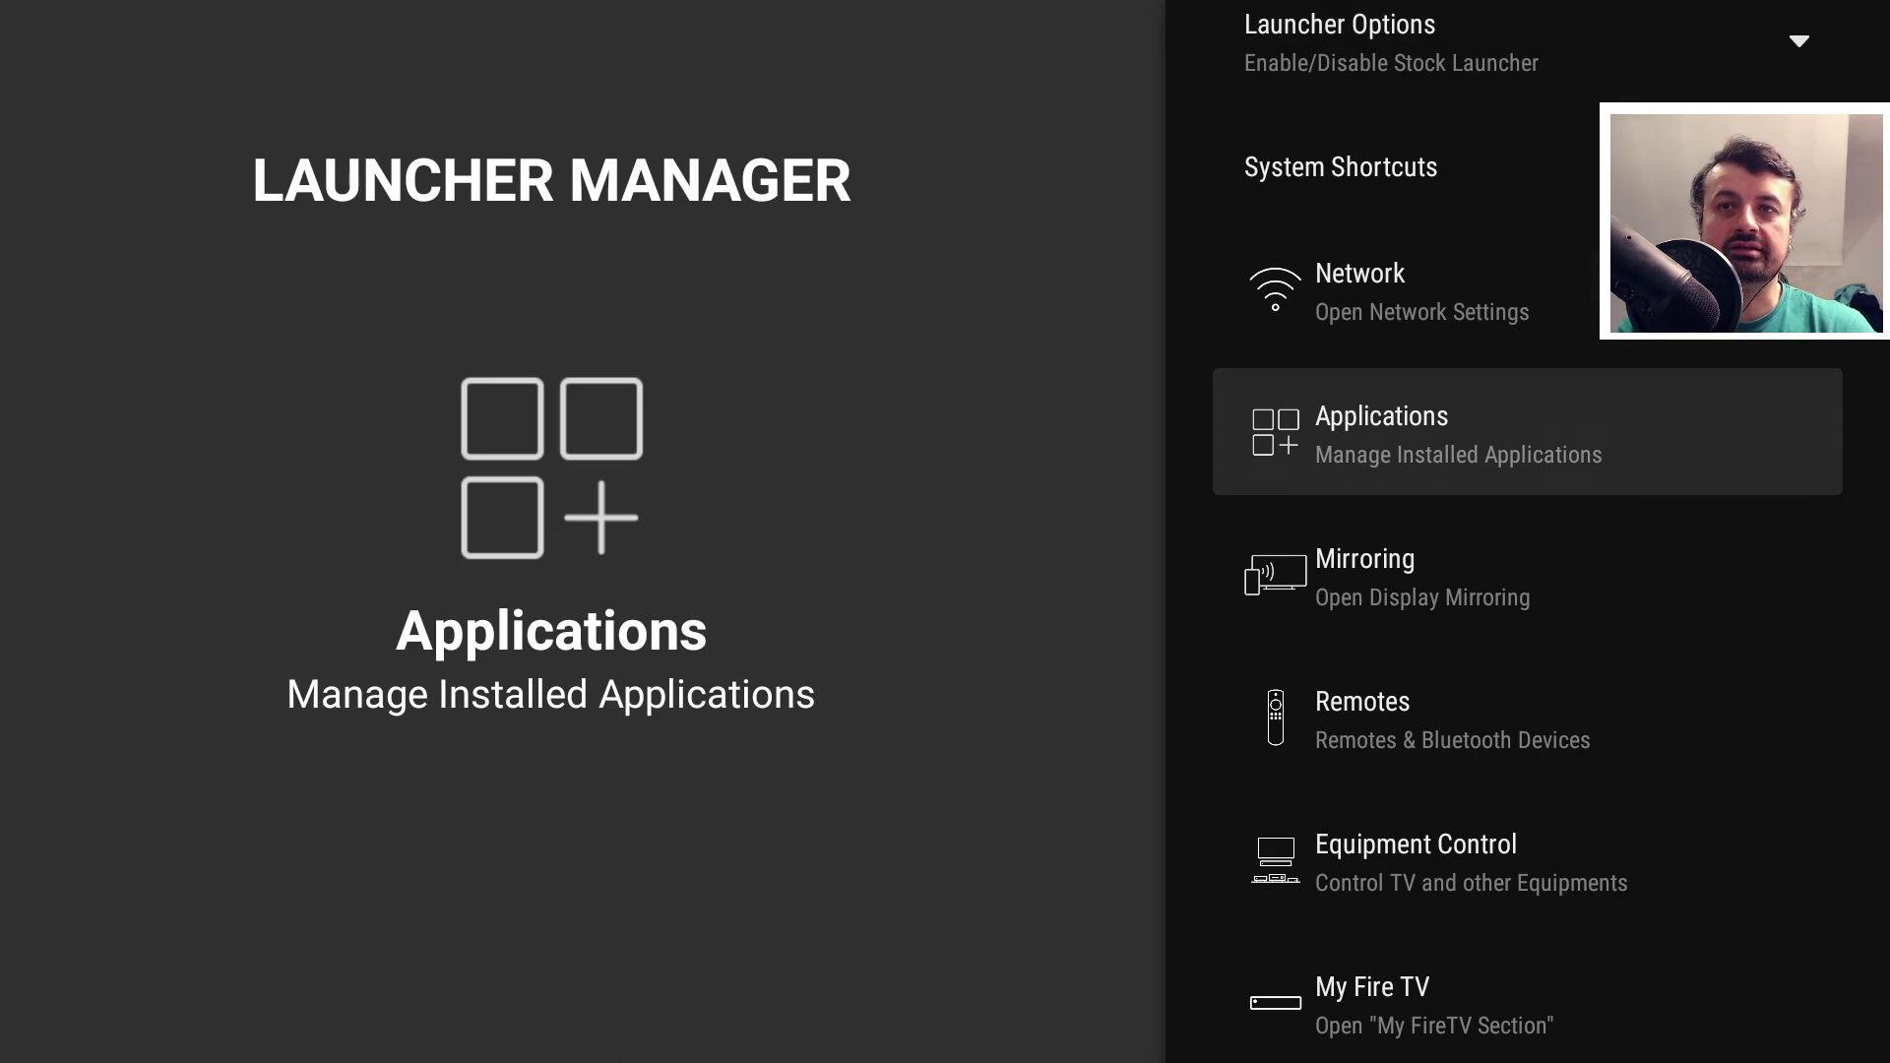
key("Down")
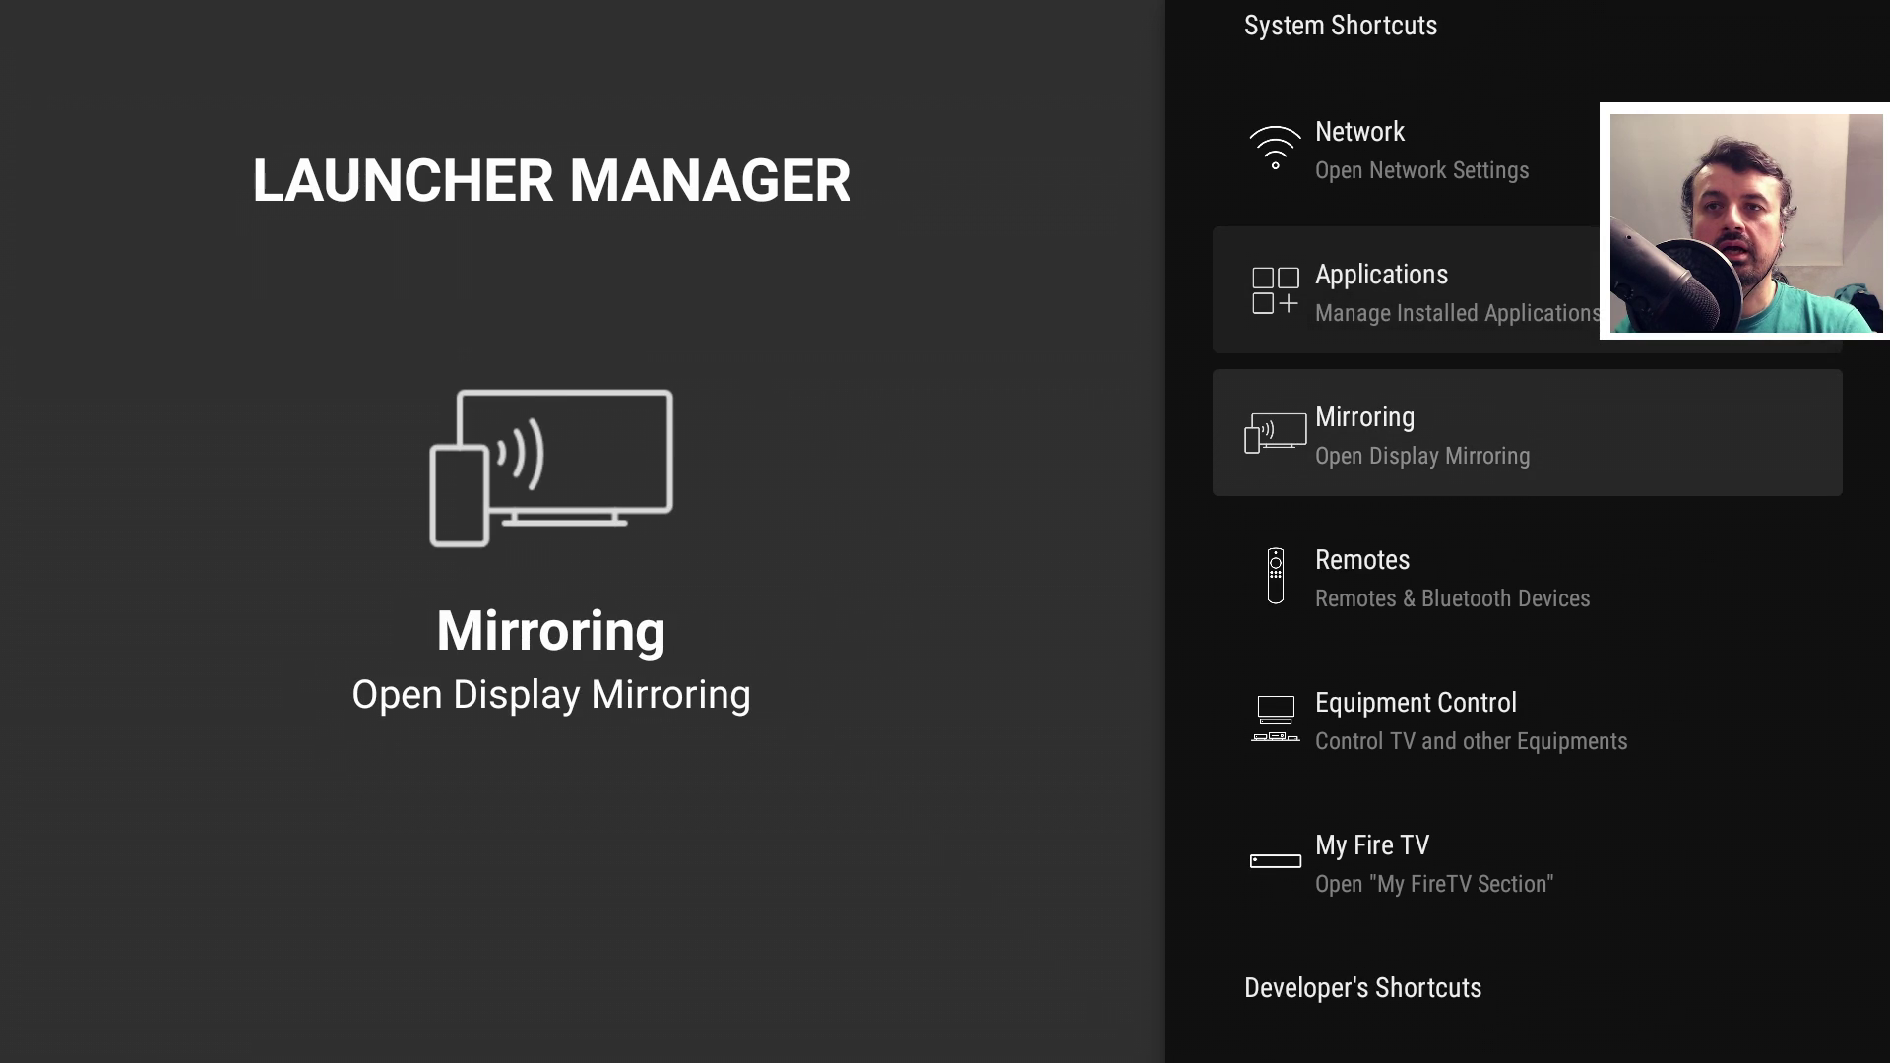
key("Down")
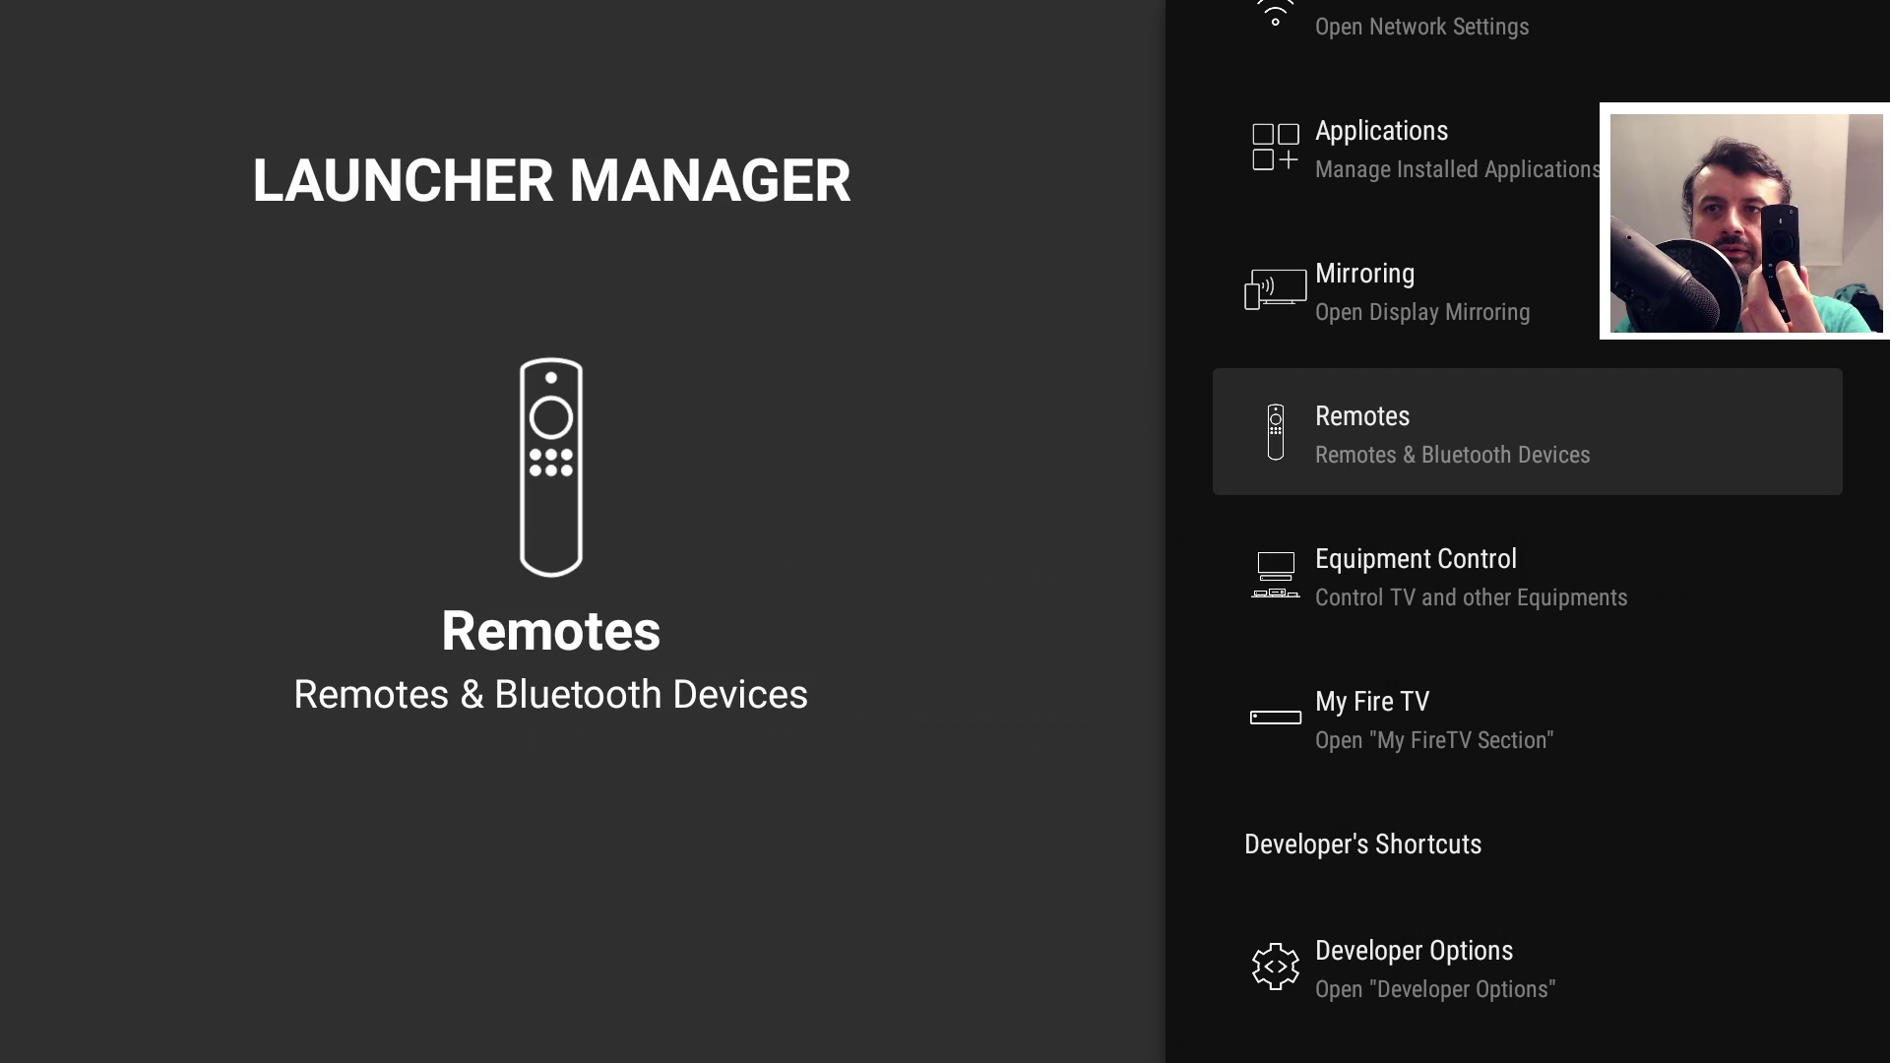
key("Escape")
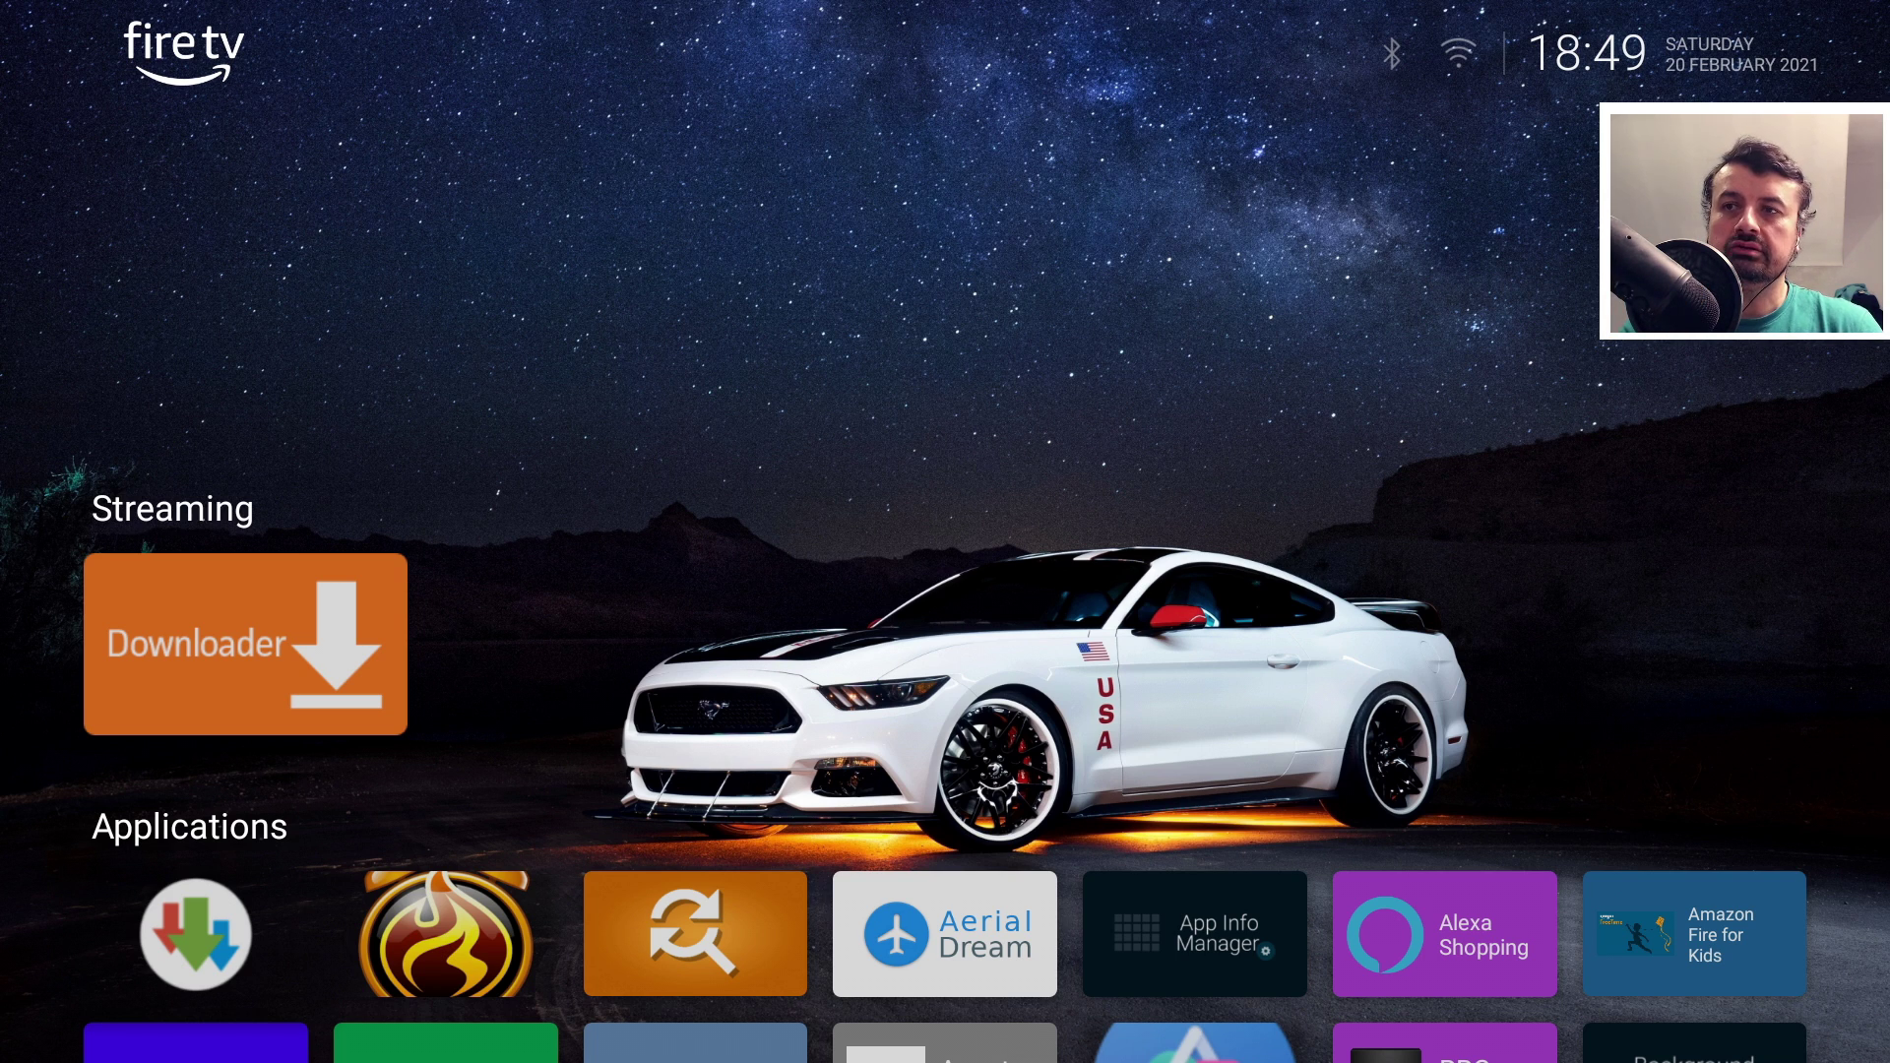
Open Android Settings from the Cinema FREE tile's application menu
key("Down")
key("Down")
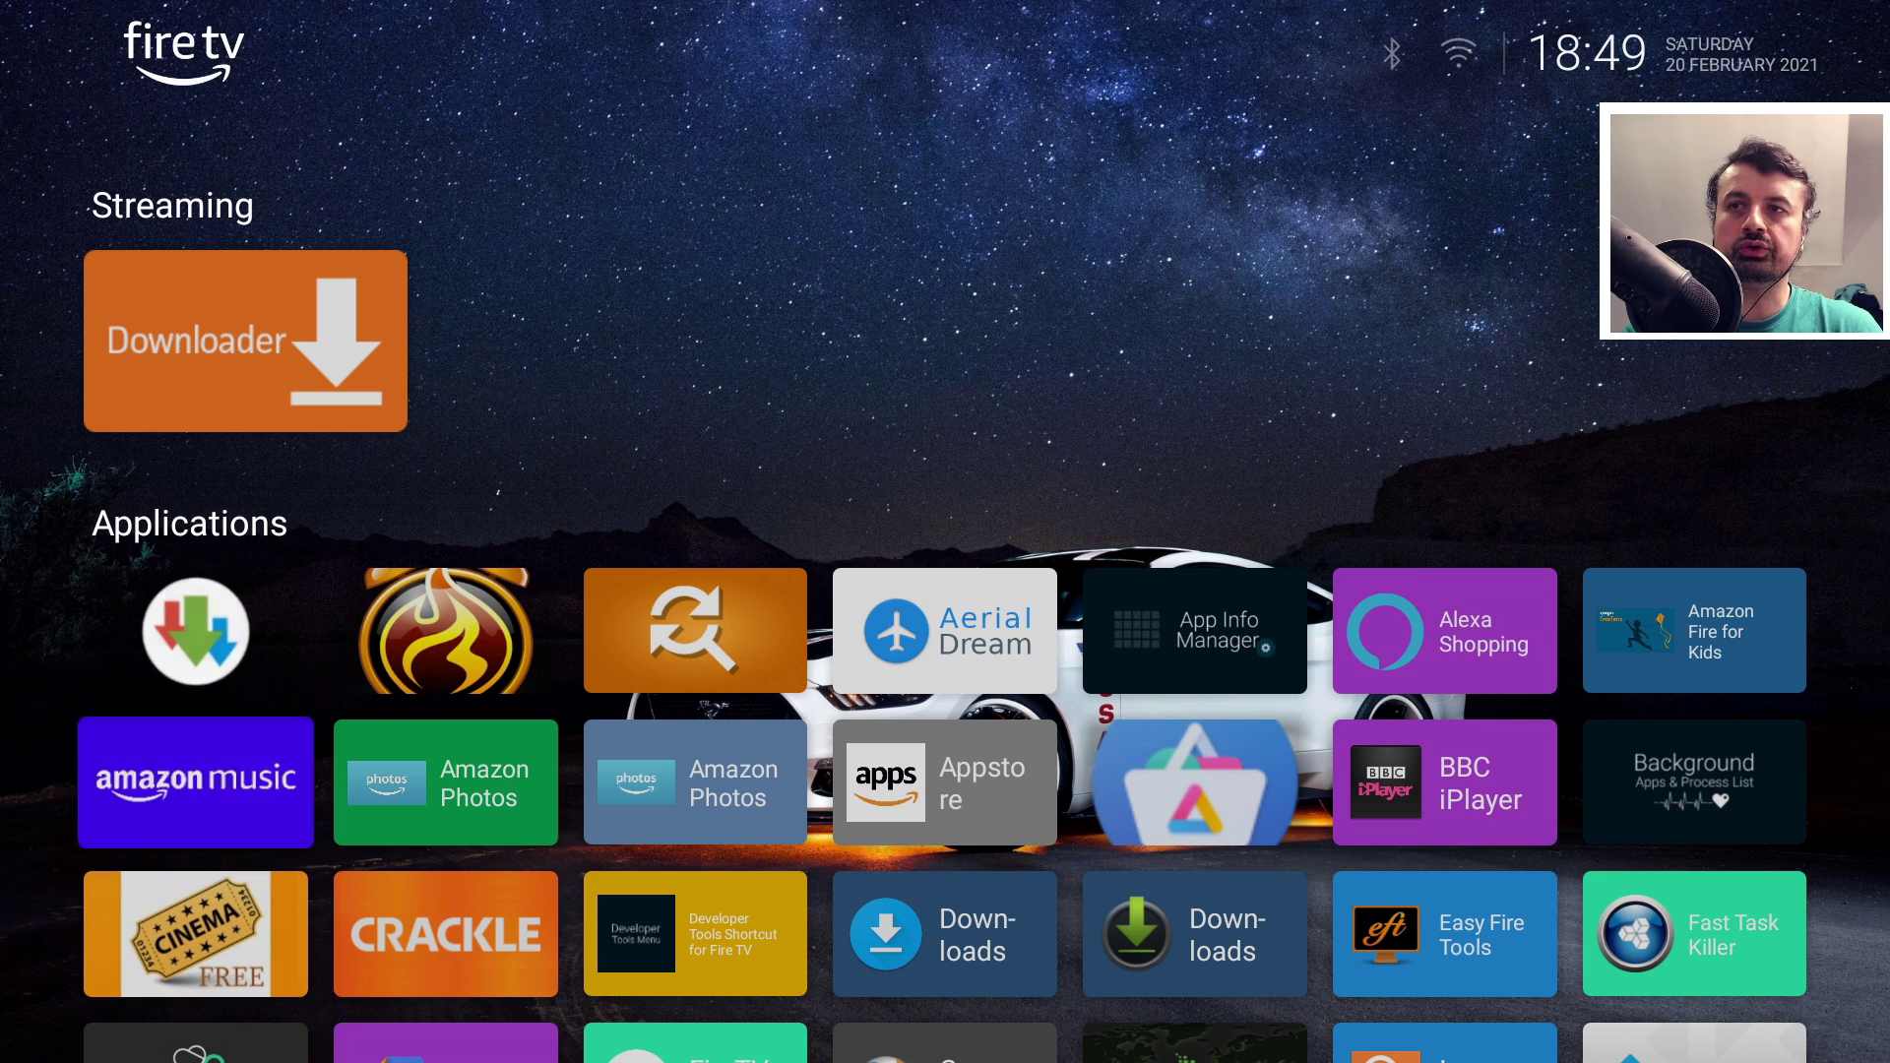
key("Up")
key("Up")
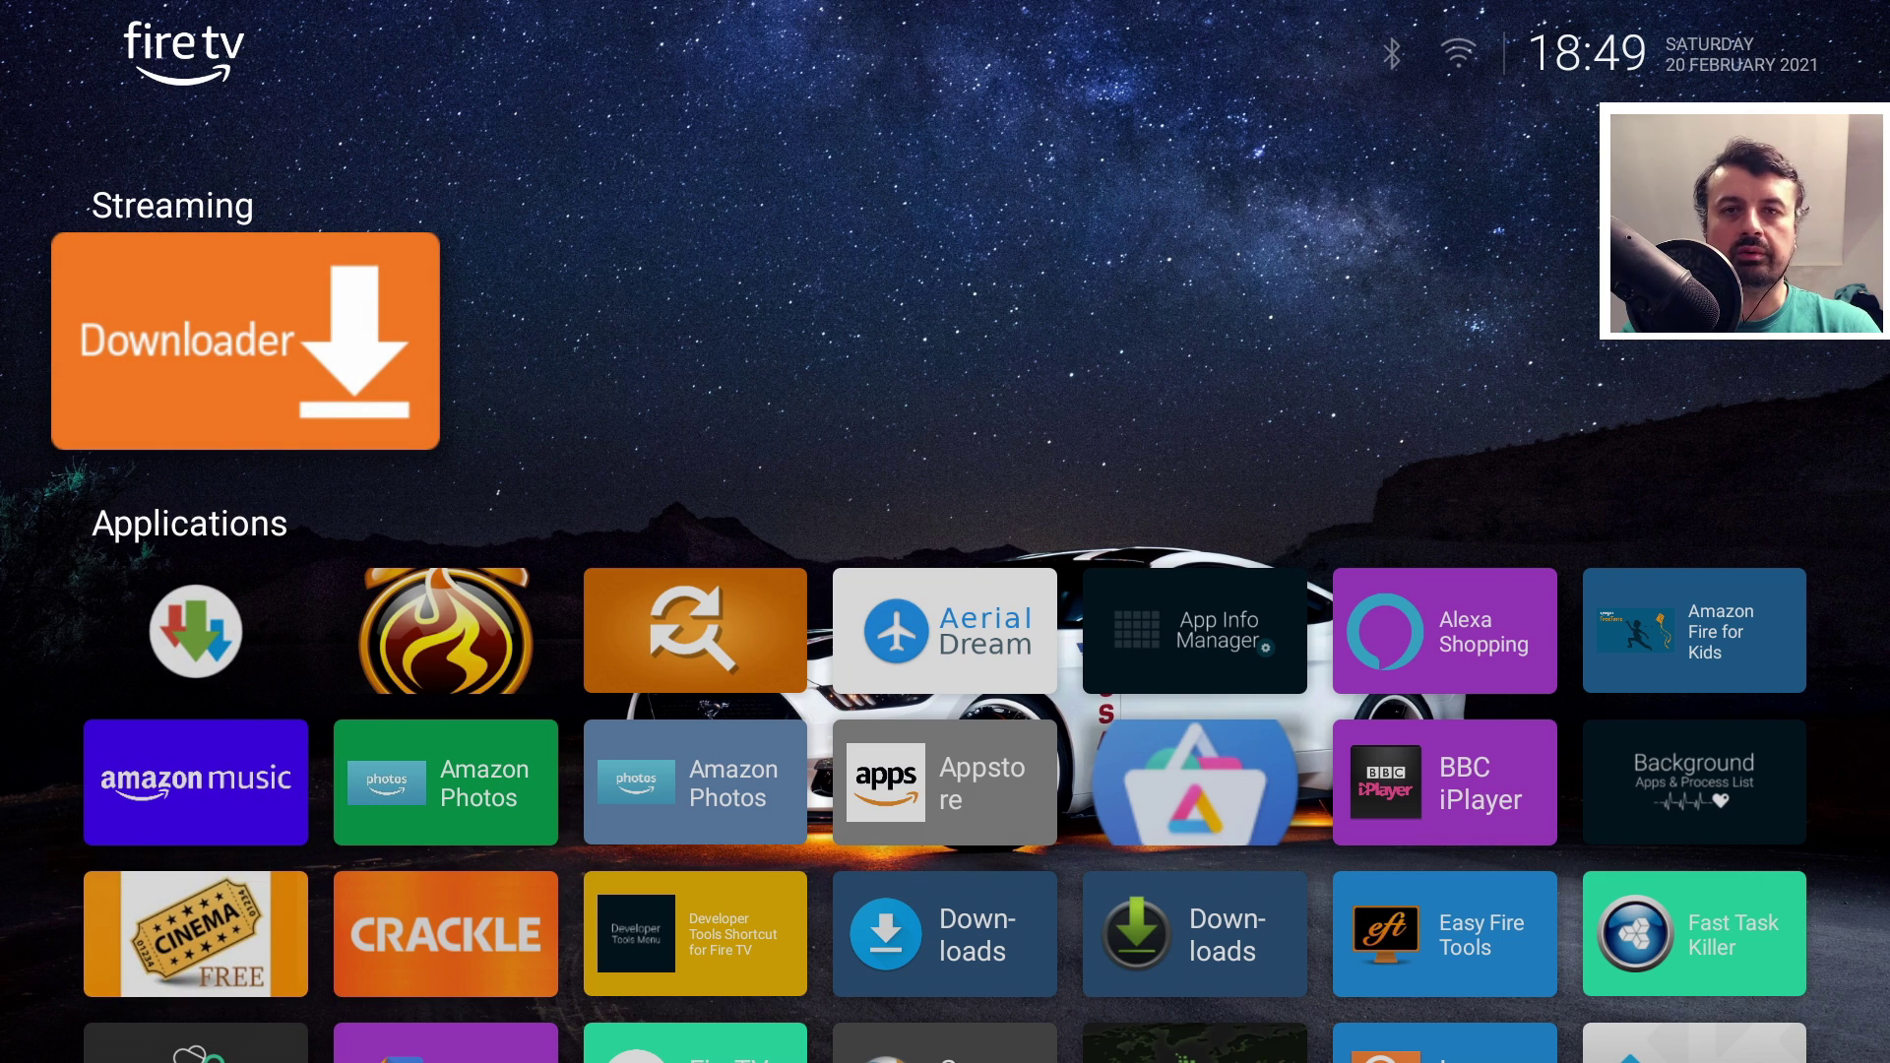
key("Down")
key("Down")
key("Down")
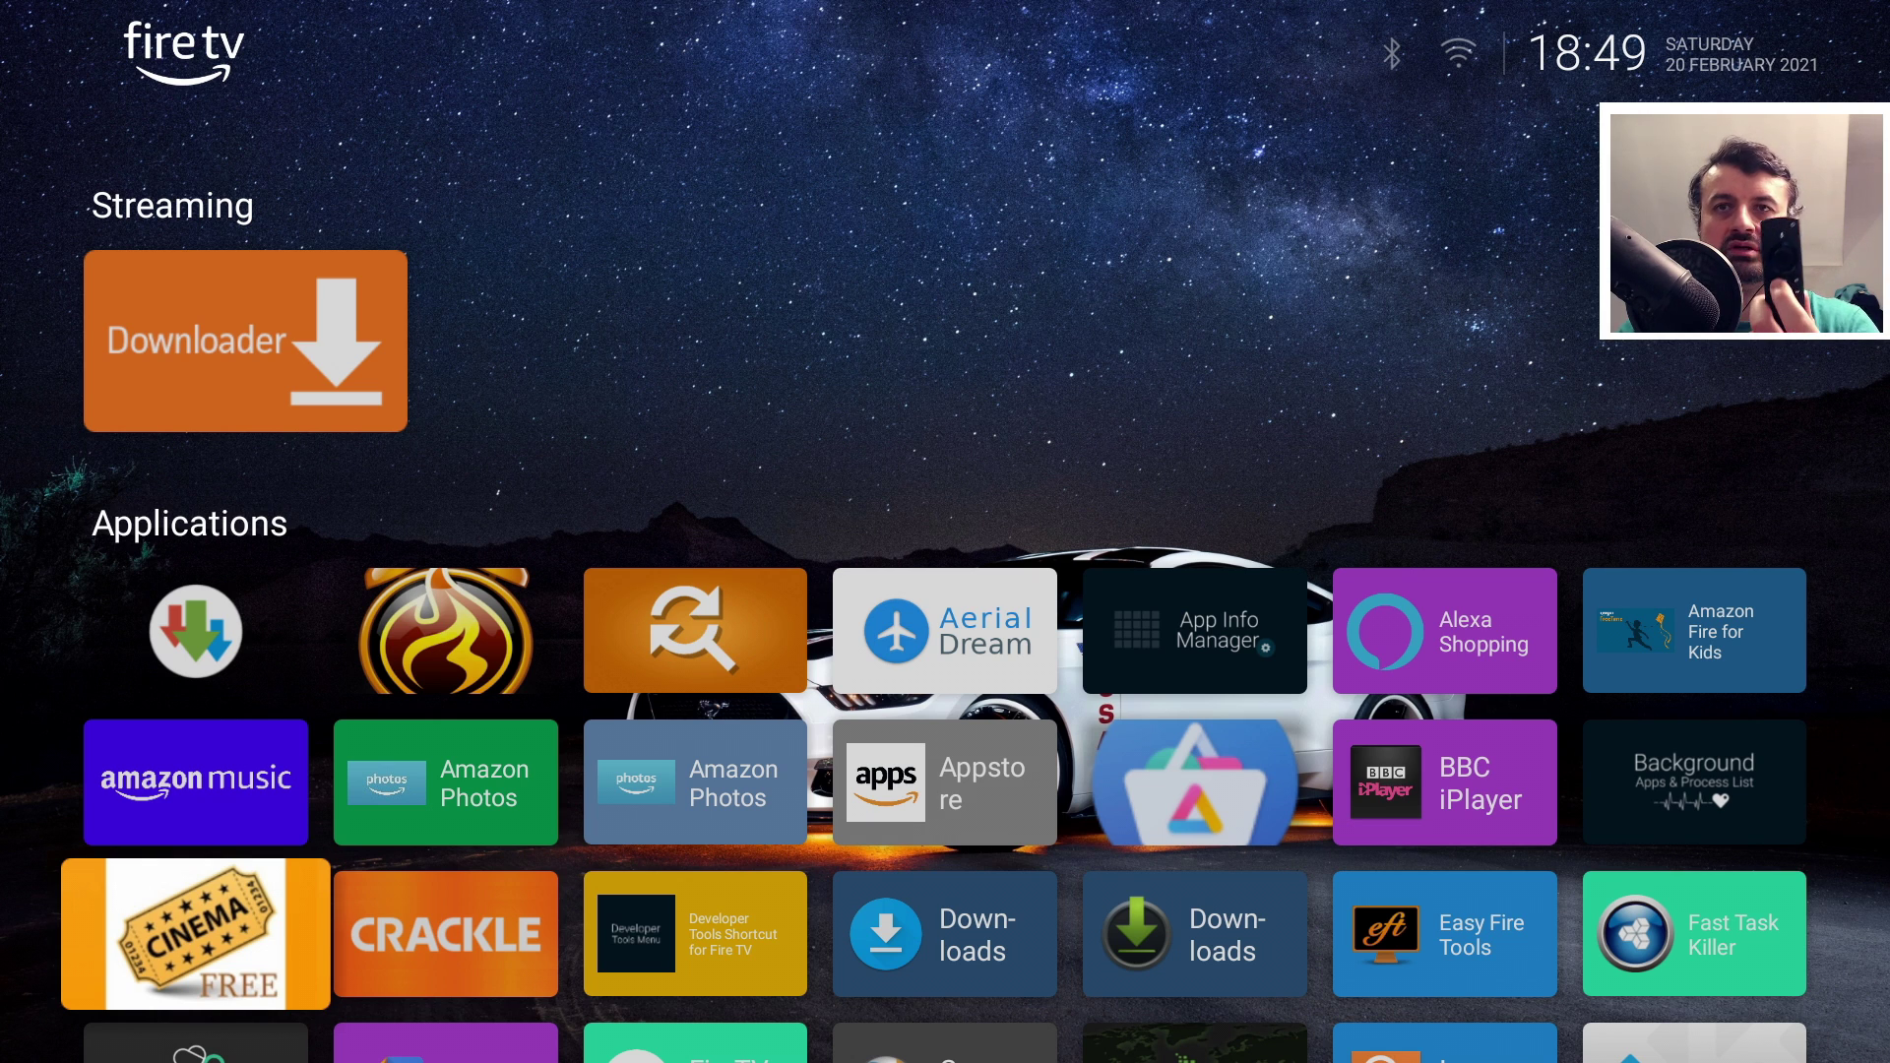
key("Menu")
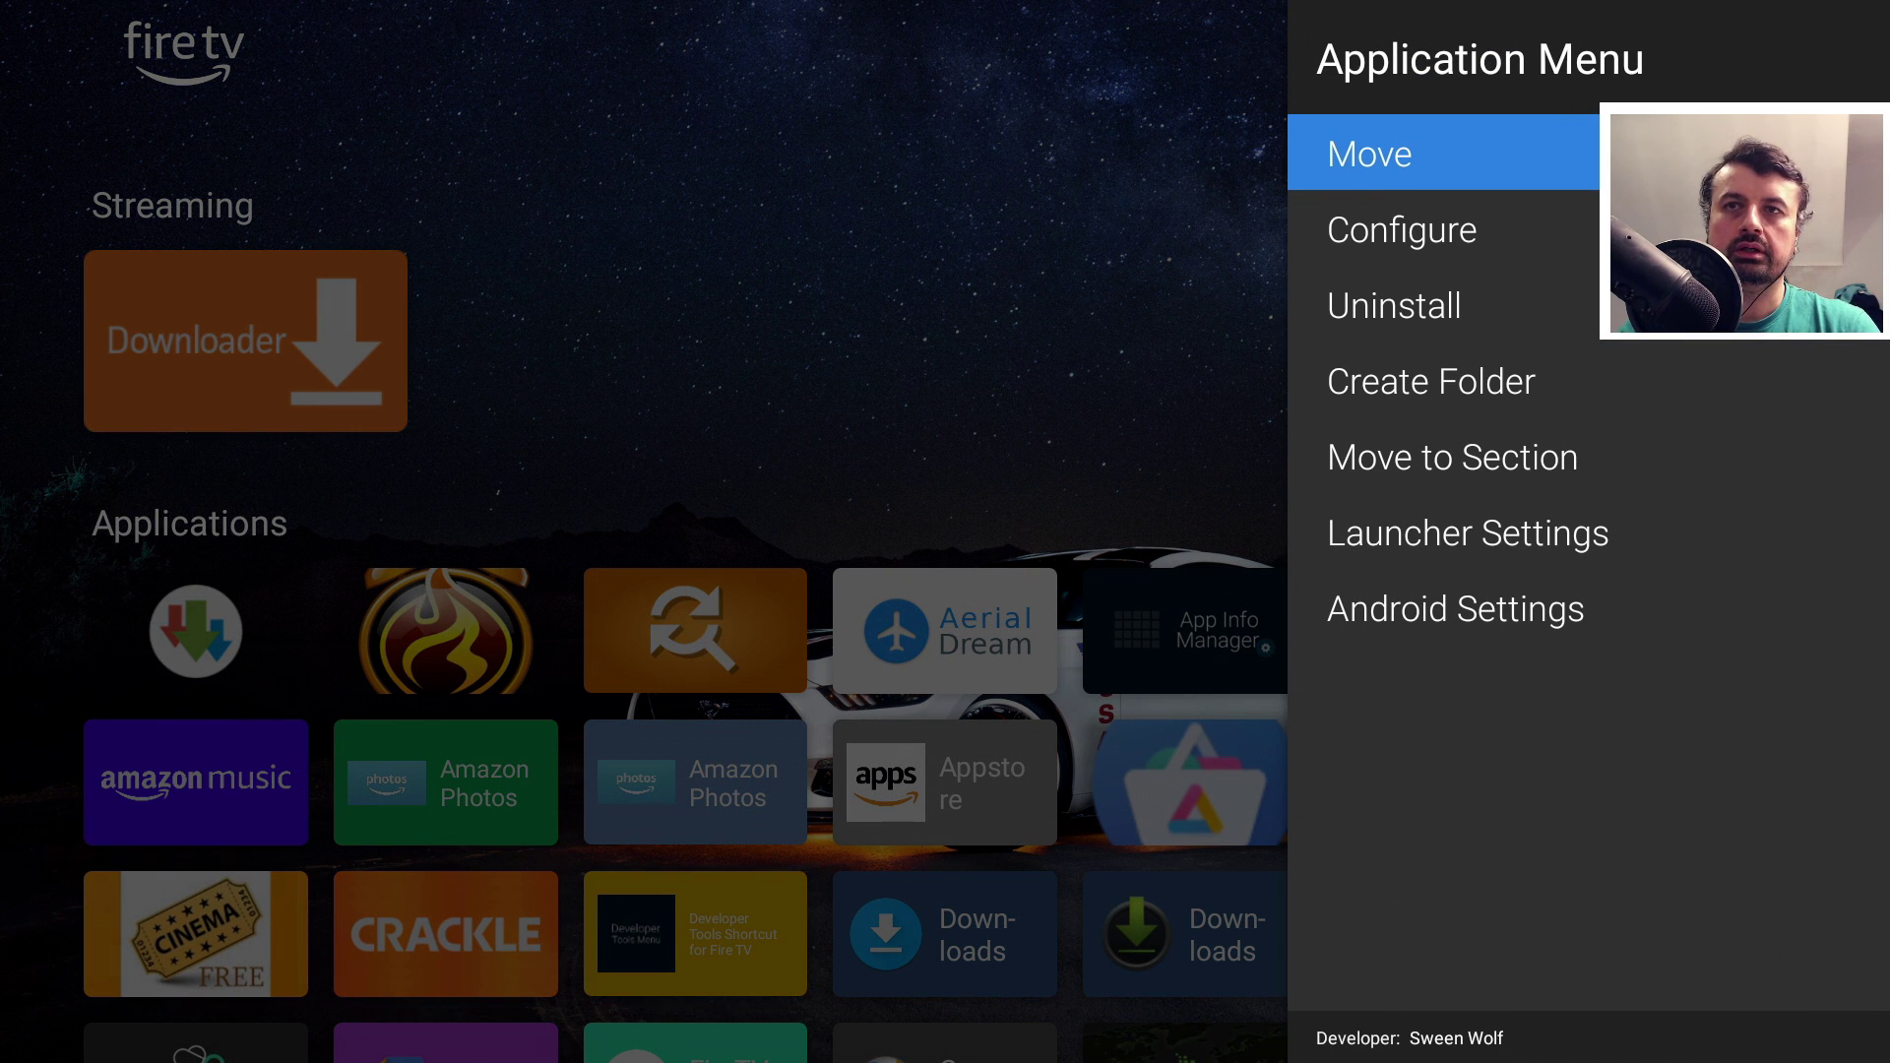
key("Down")
key("Down")
key("Down")
key("Down")
key("Down")
key("Down")
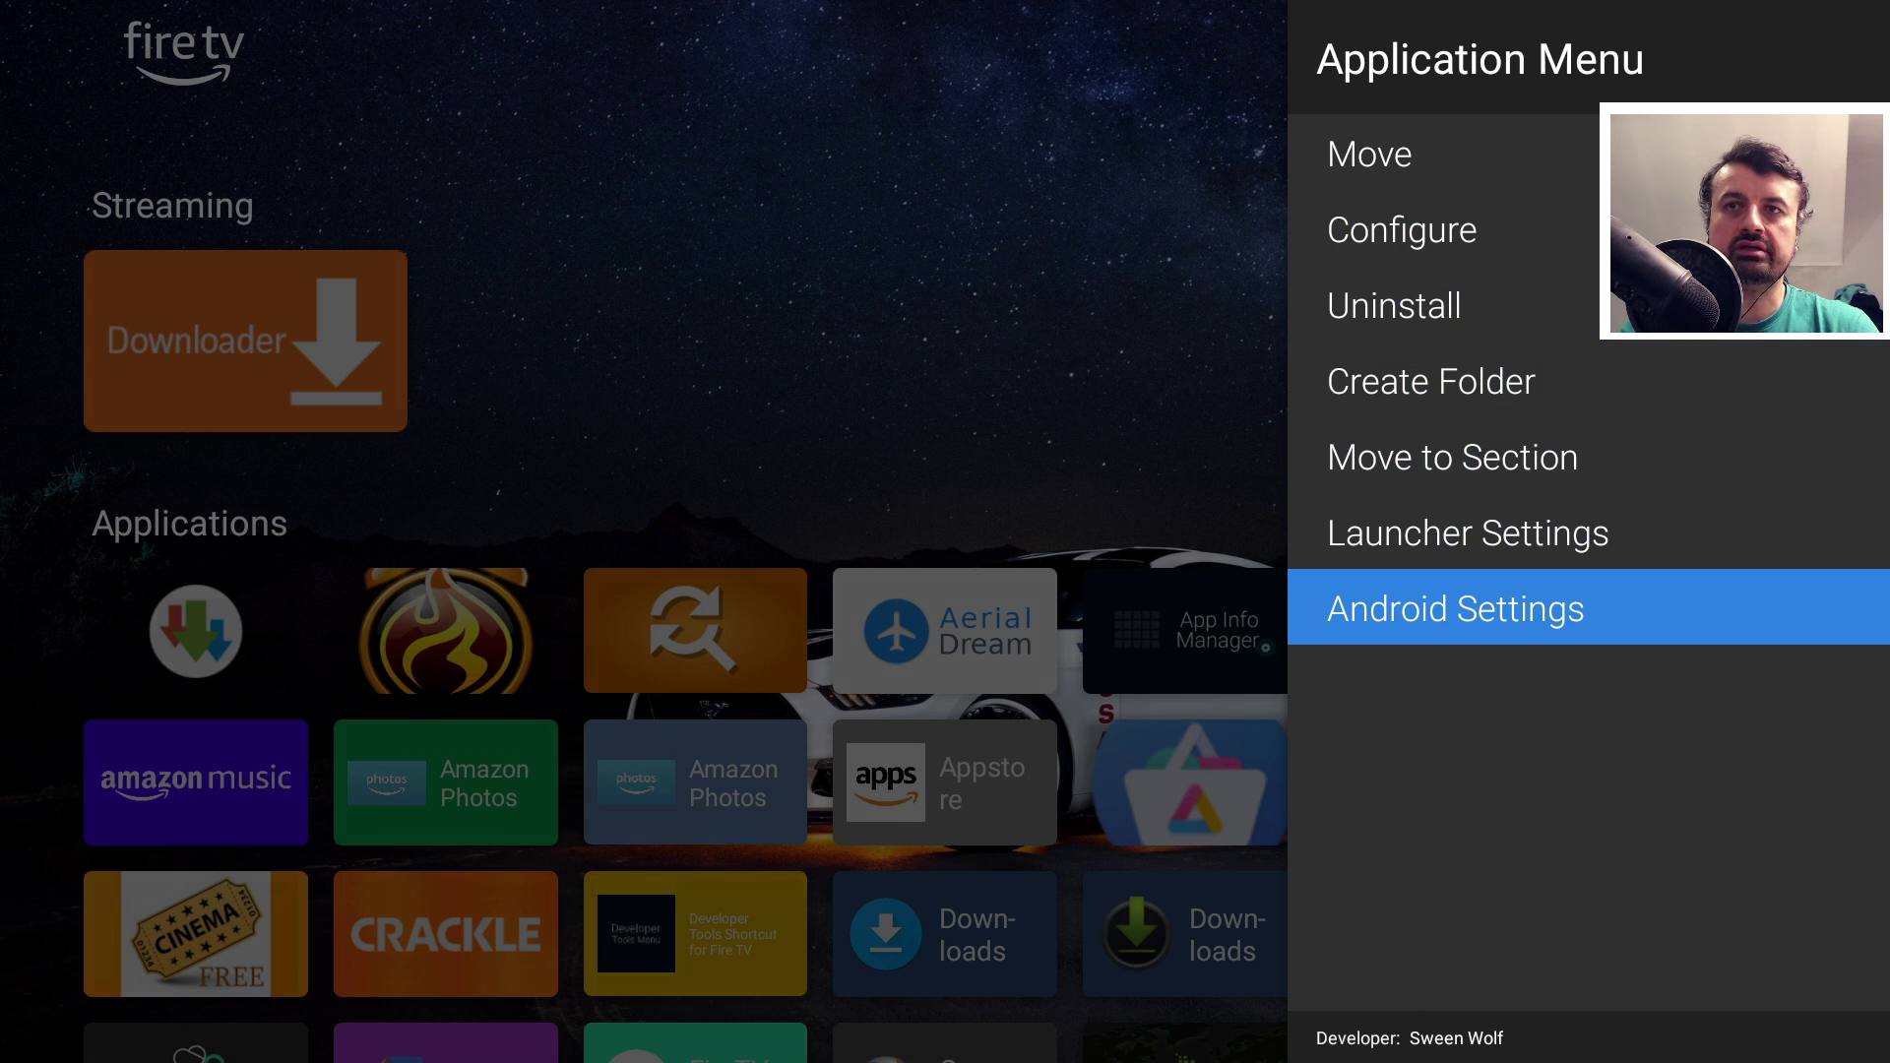
key("Return")
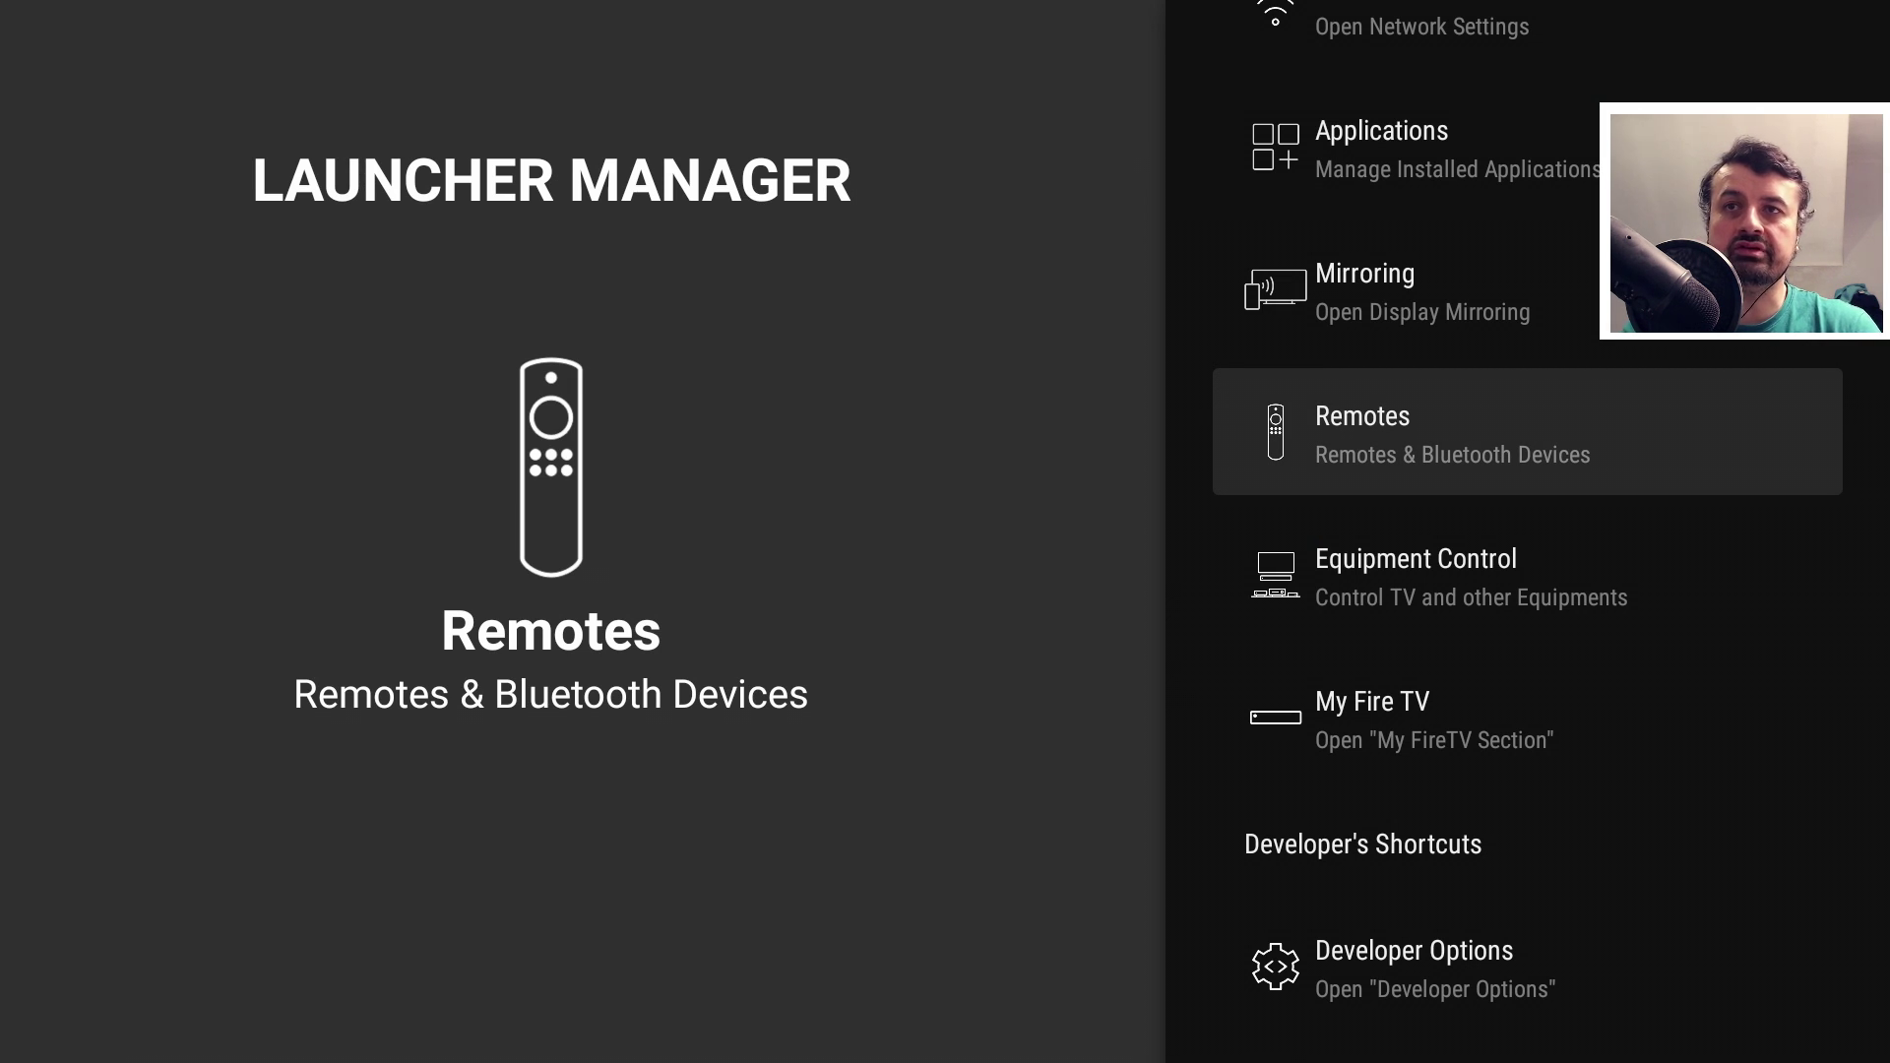
Open Developer Options from the Developer's Shortcuts list, then return to the home screen
key("Up")
key("Up")
key("Up")
key("Down")
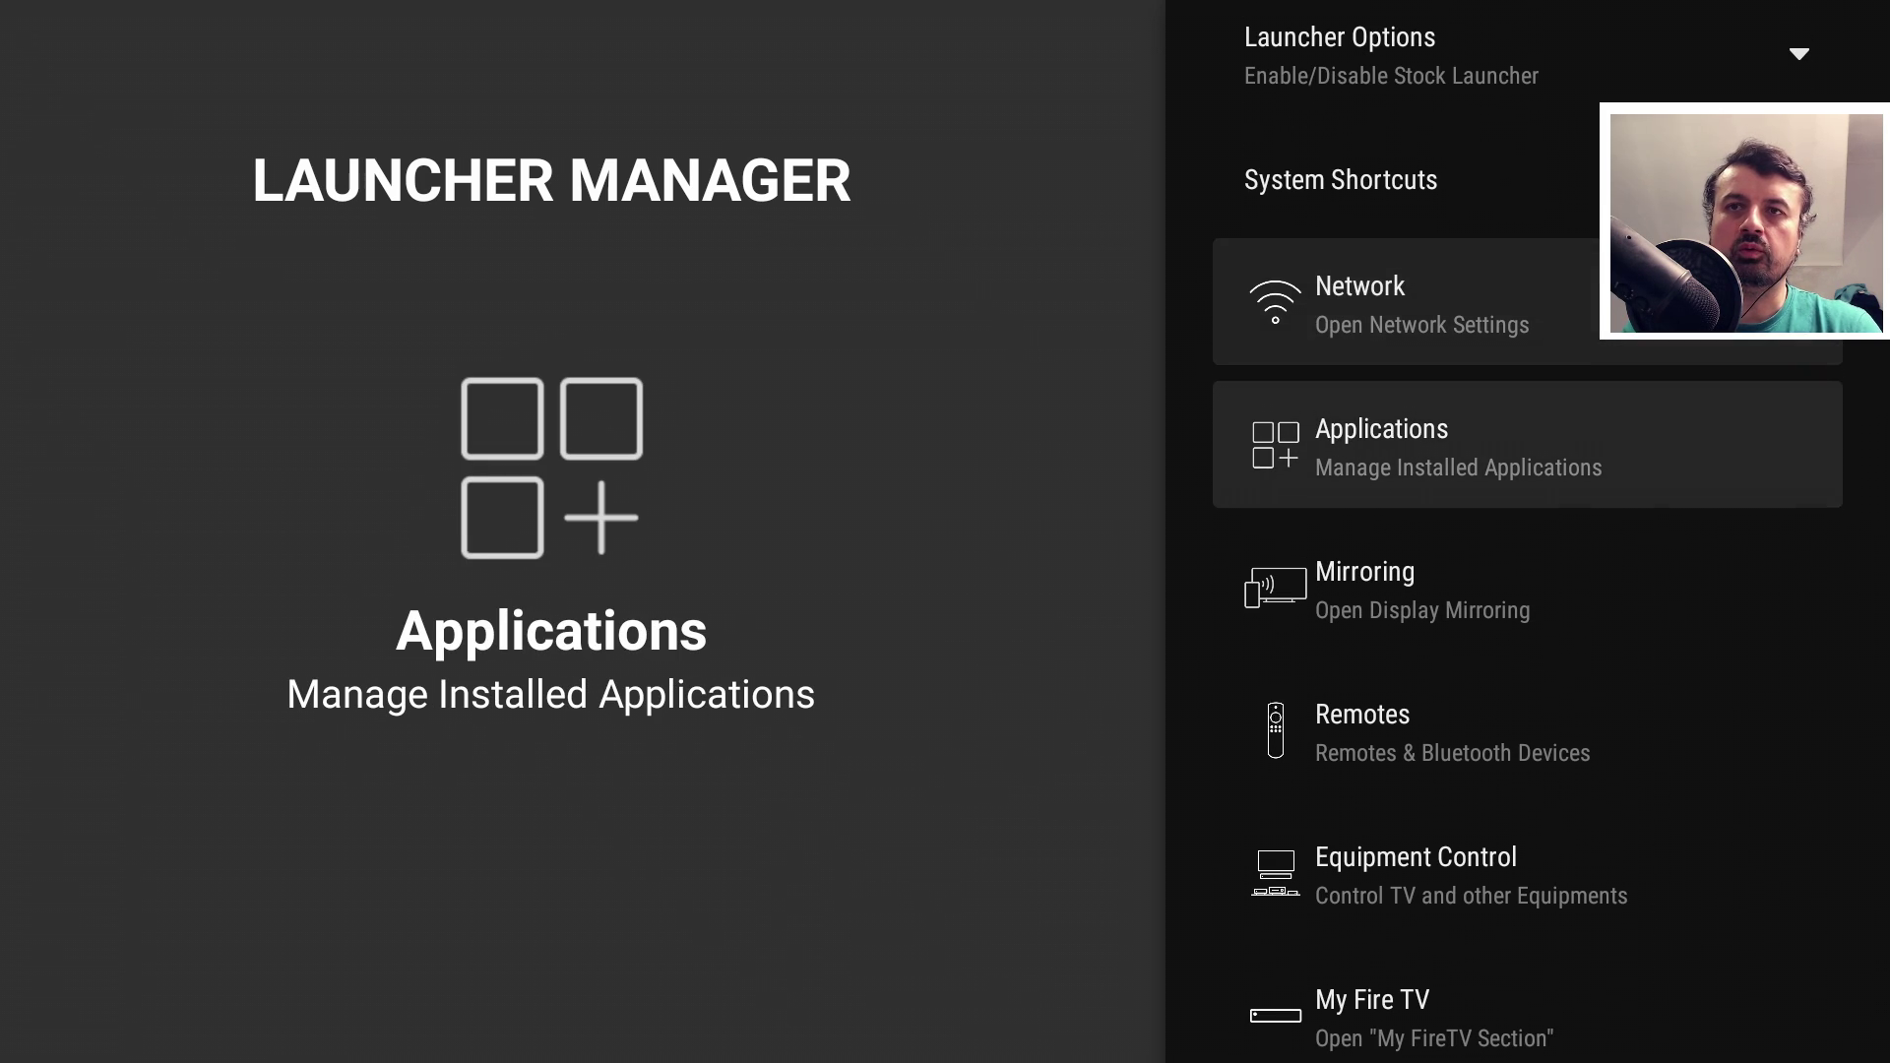
key("Down")
key("Down")
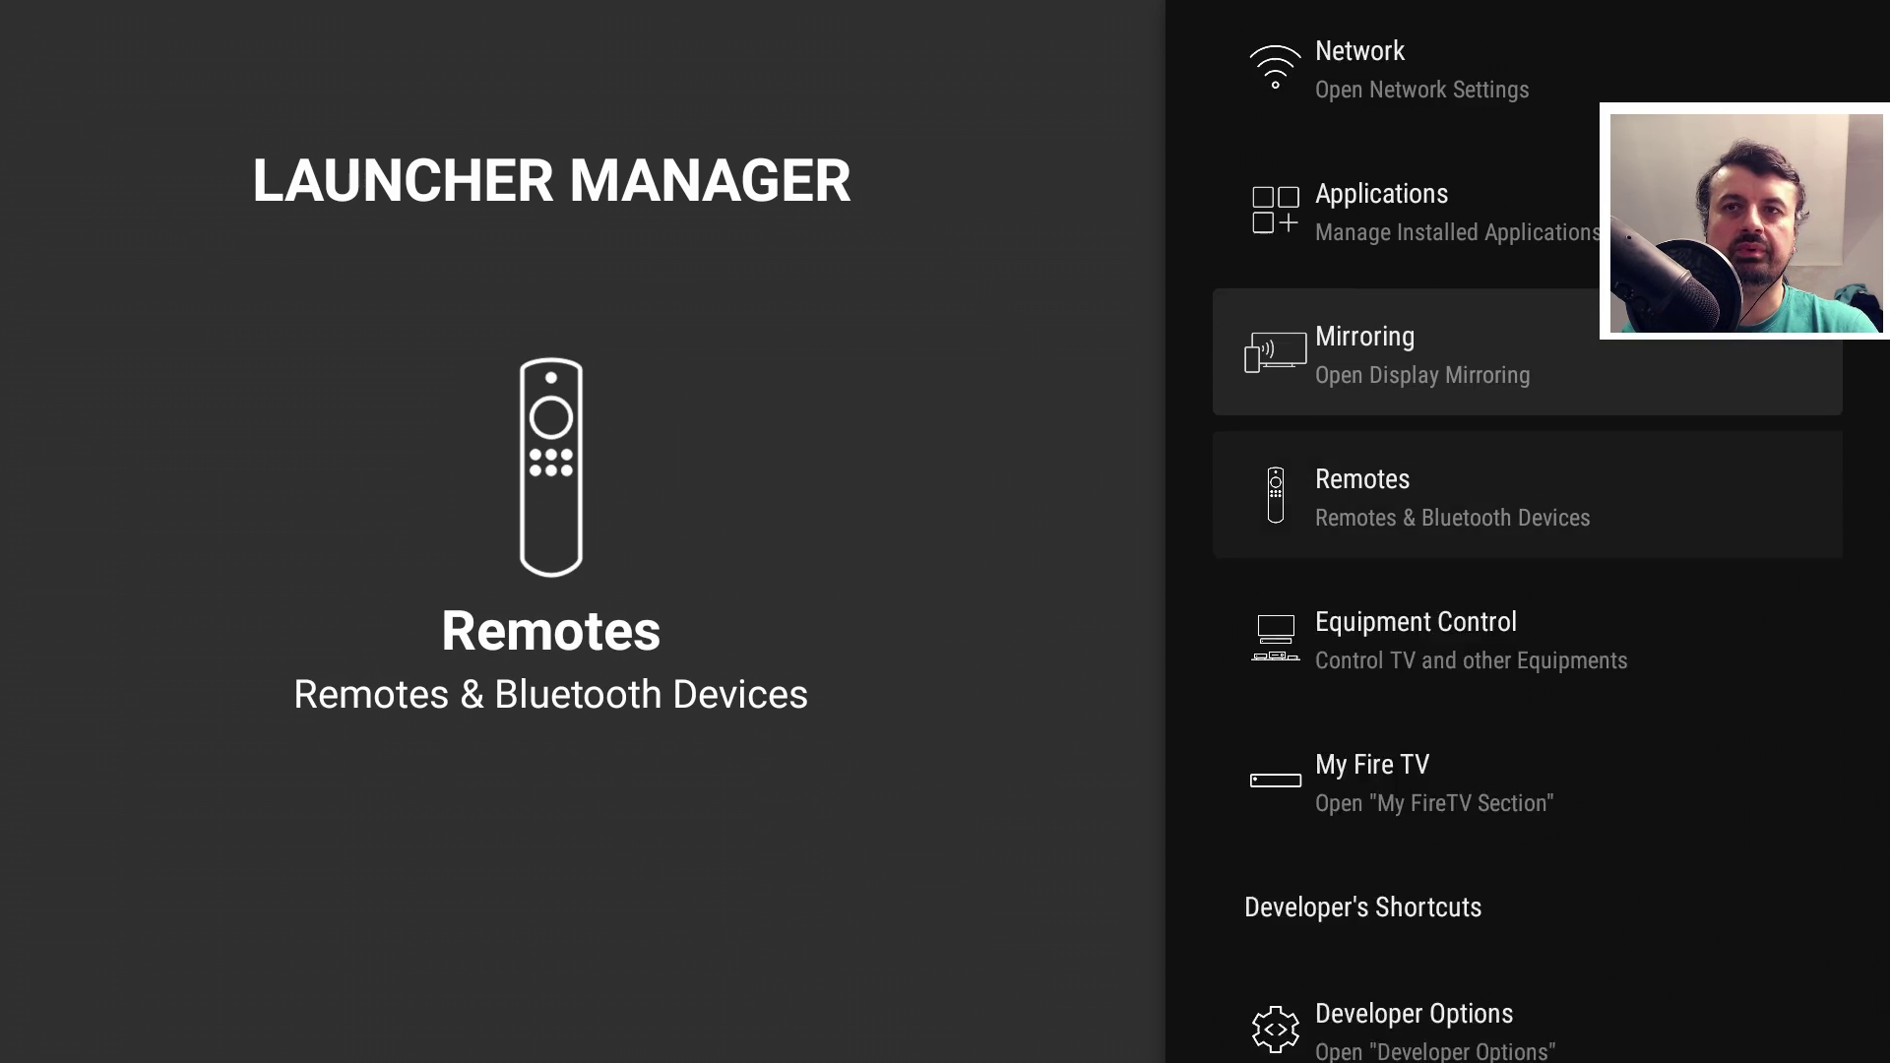
key("Down")
key("Down")
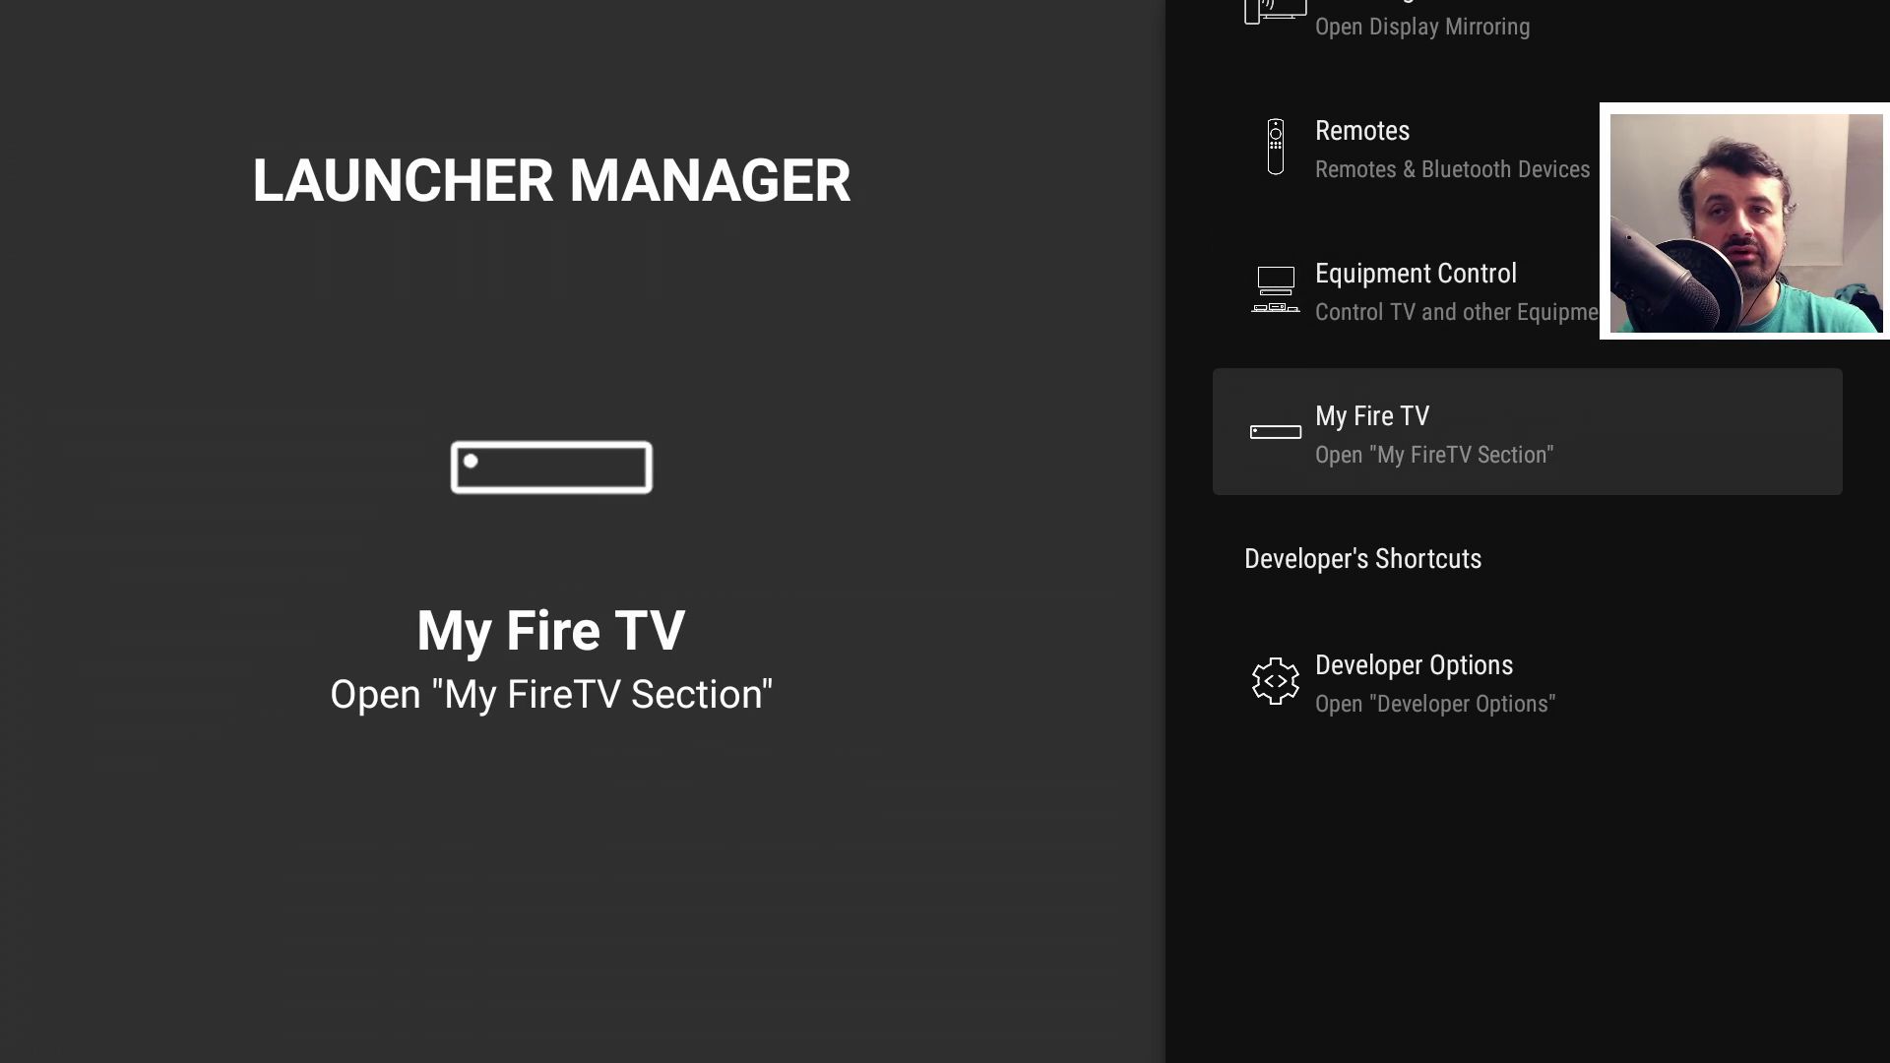
key("Down")
key("Return")
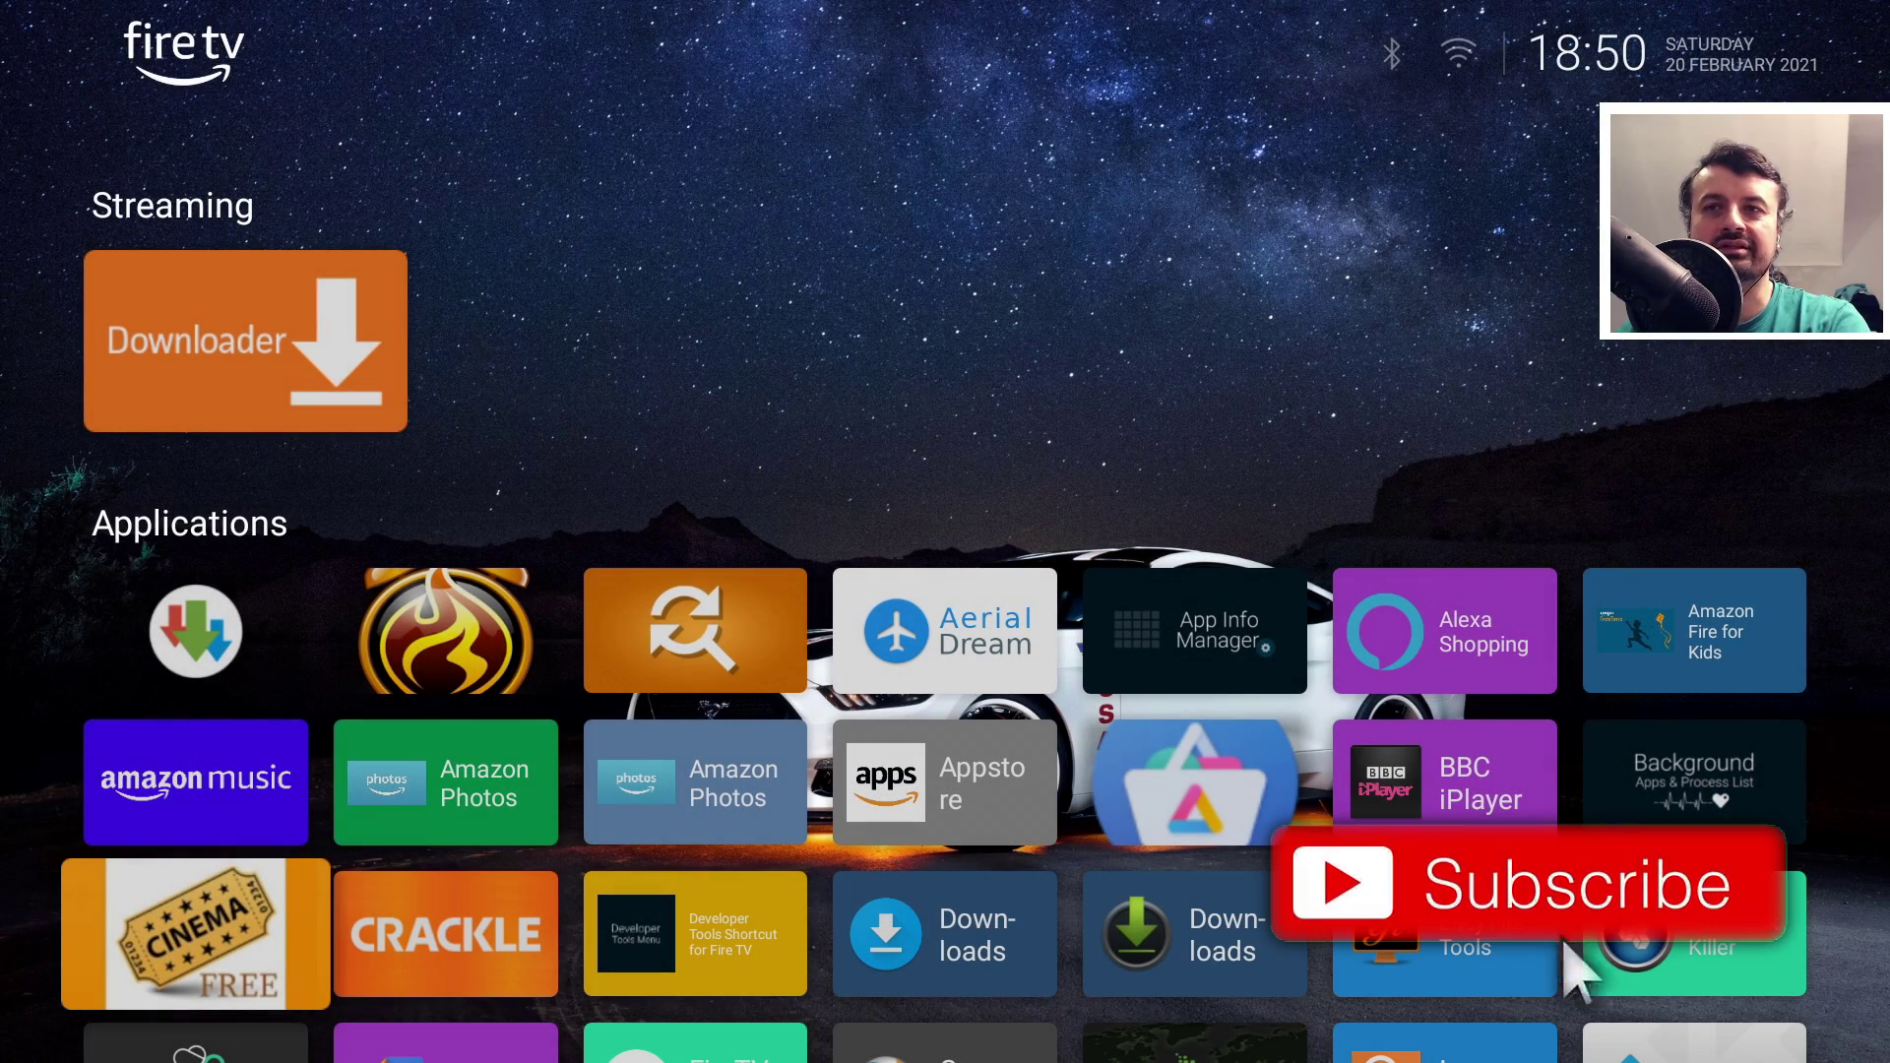
key("Up")
key("Up")
key("Up")
key("Up")
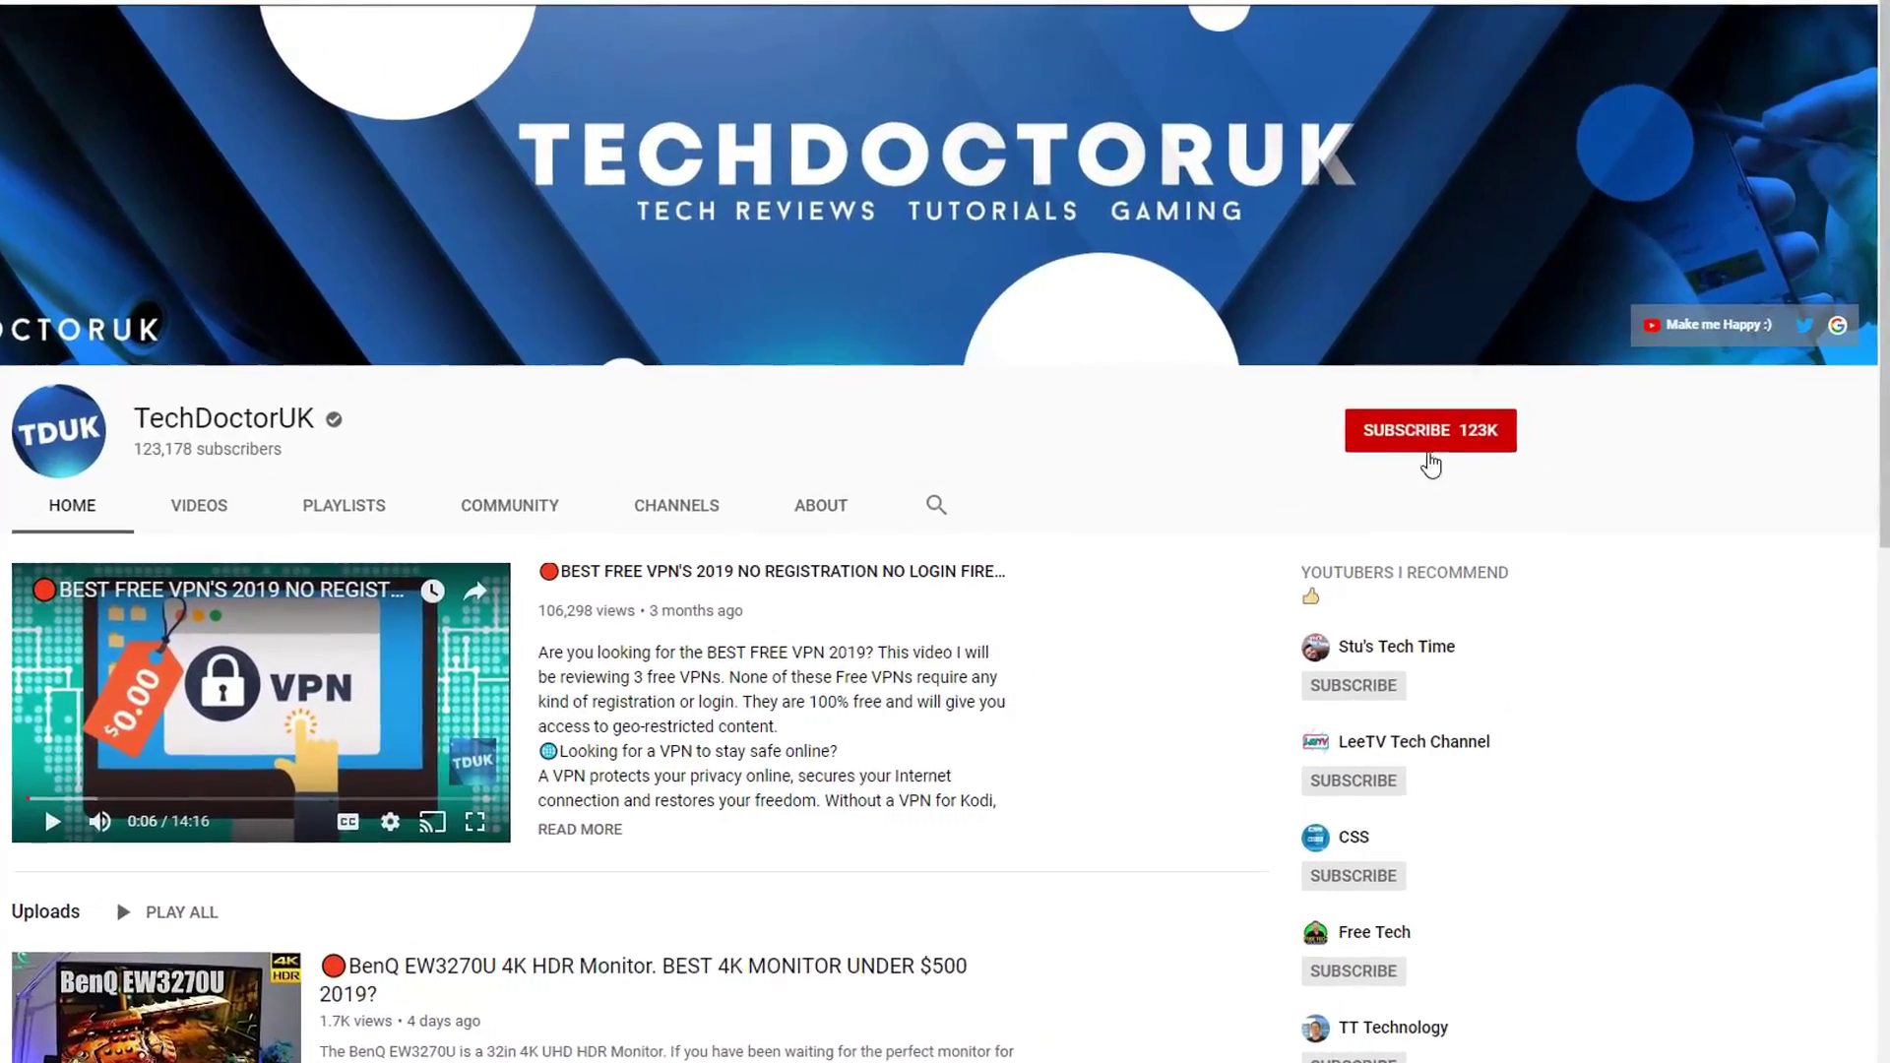
Subscribe to the TechDoctorUK channel and enable bell notifications for all new videos
left_click(1430, 451)
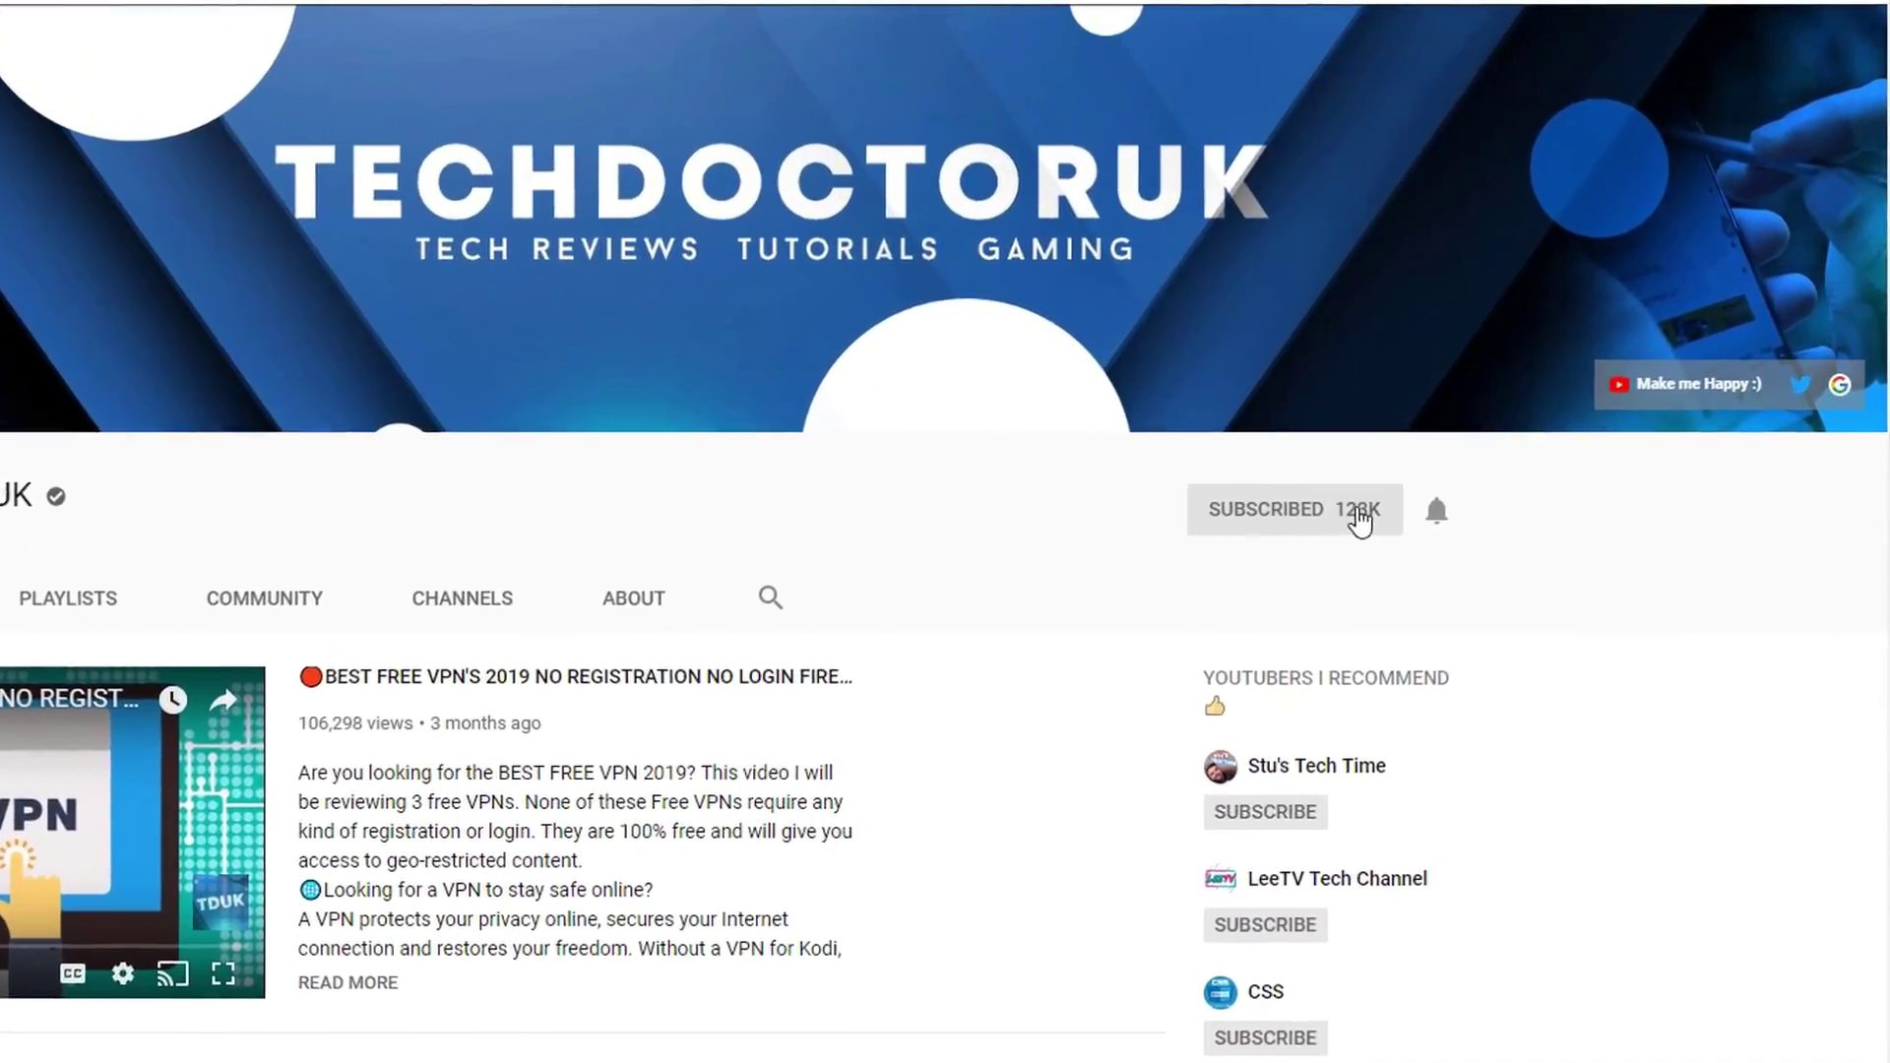
left_click(1415, 537)
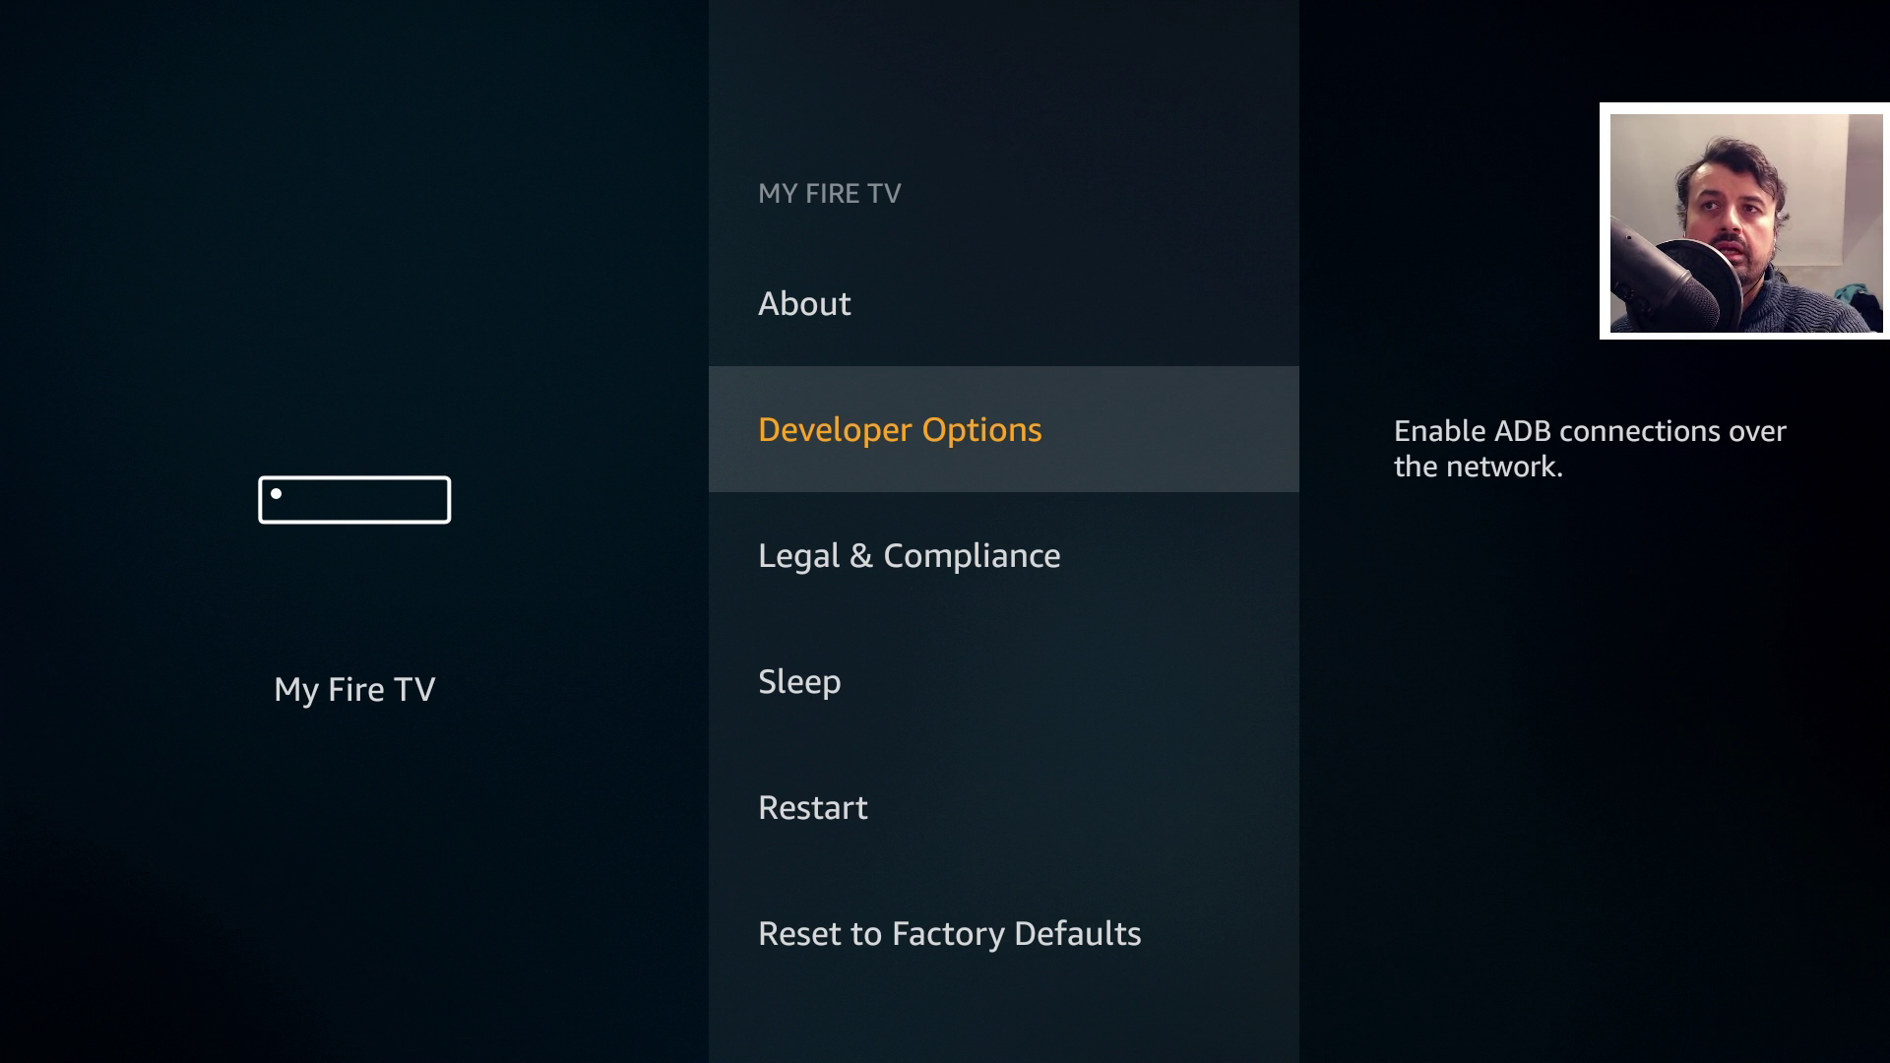
Verify ADB Debugging and Apps from Unknown Sources are ON in Developer Options, then go Home
key("Return")
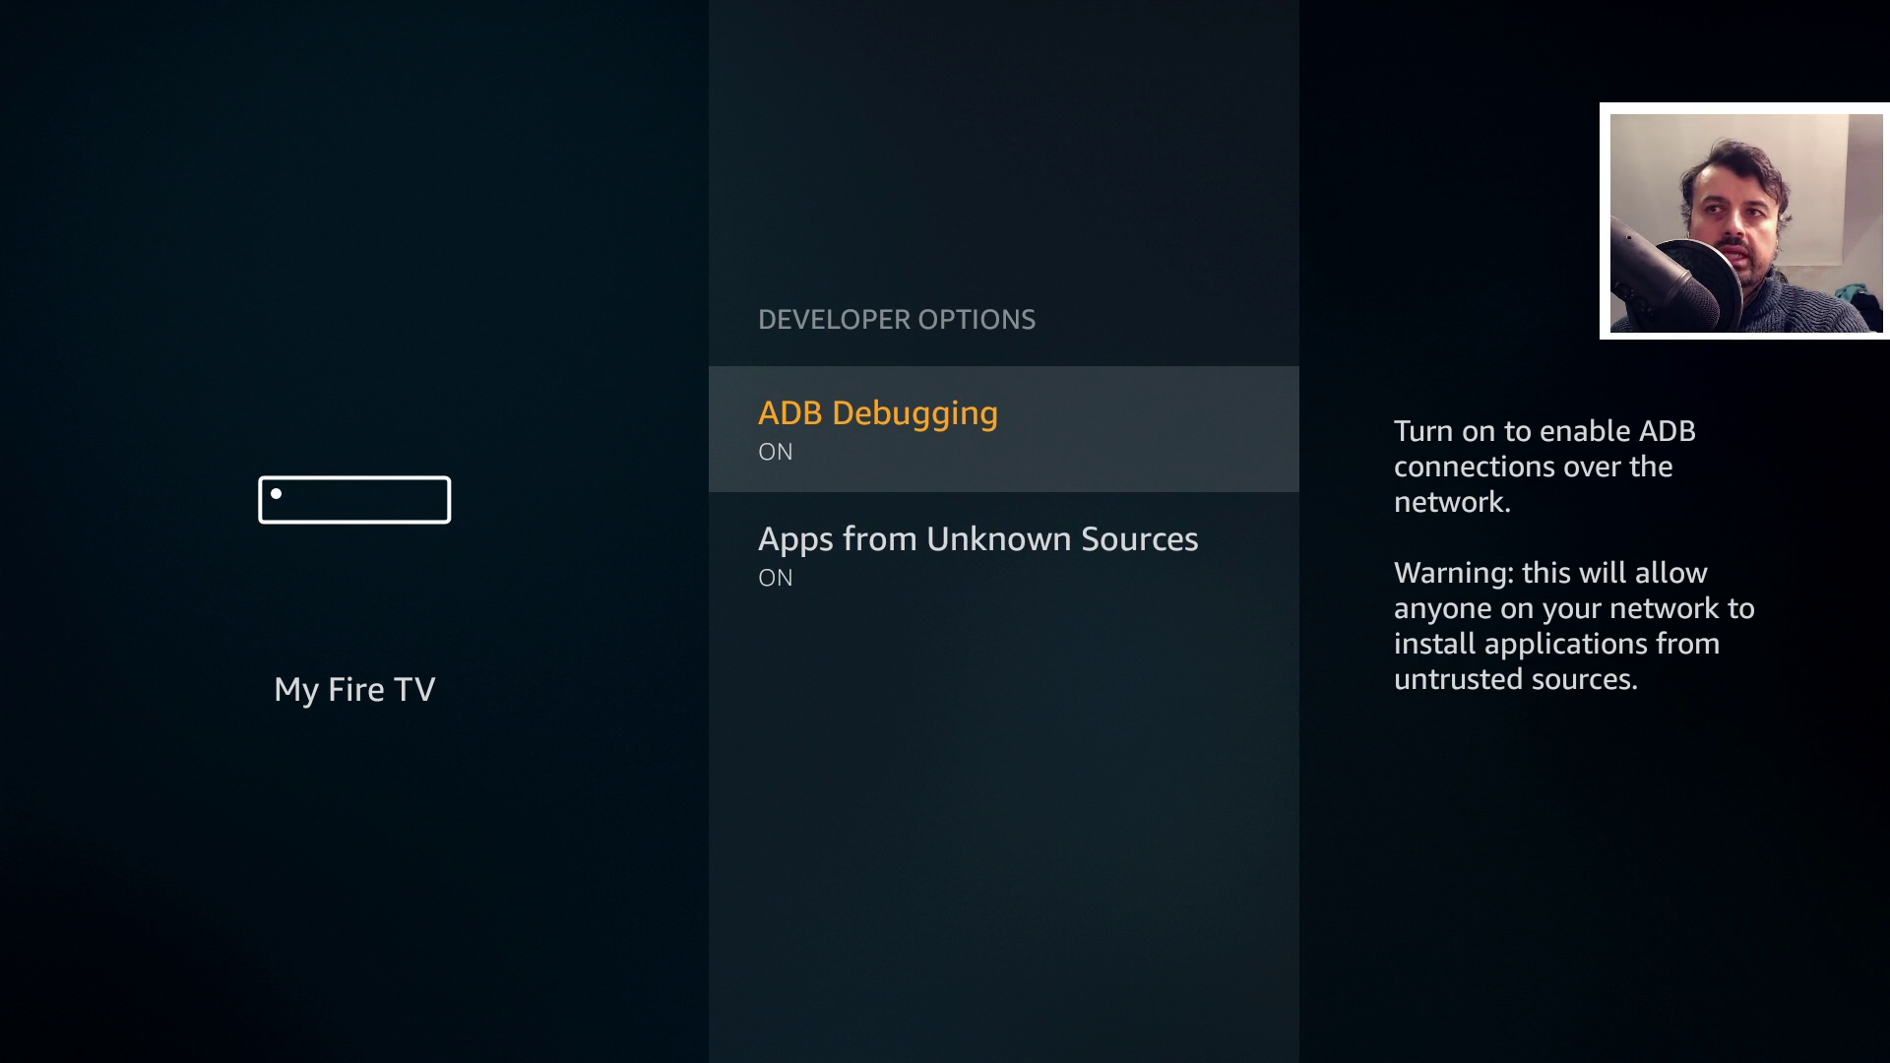
key("Down")
key("Up")
key("Down")
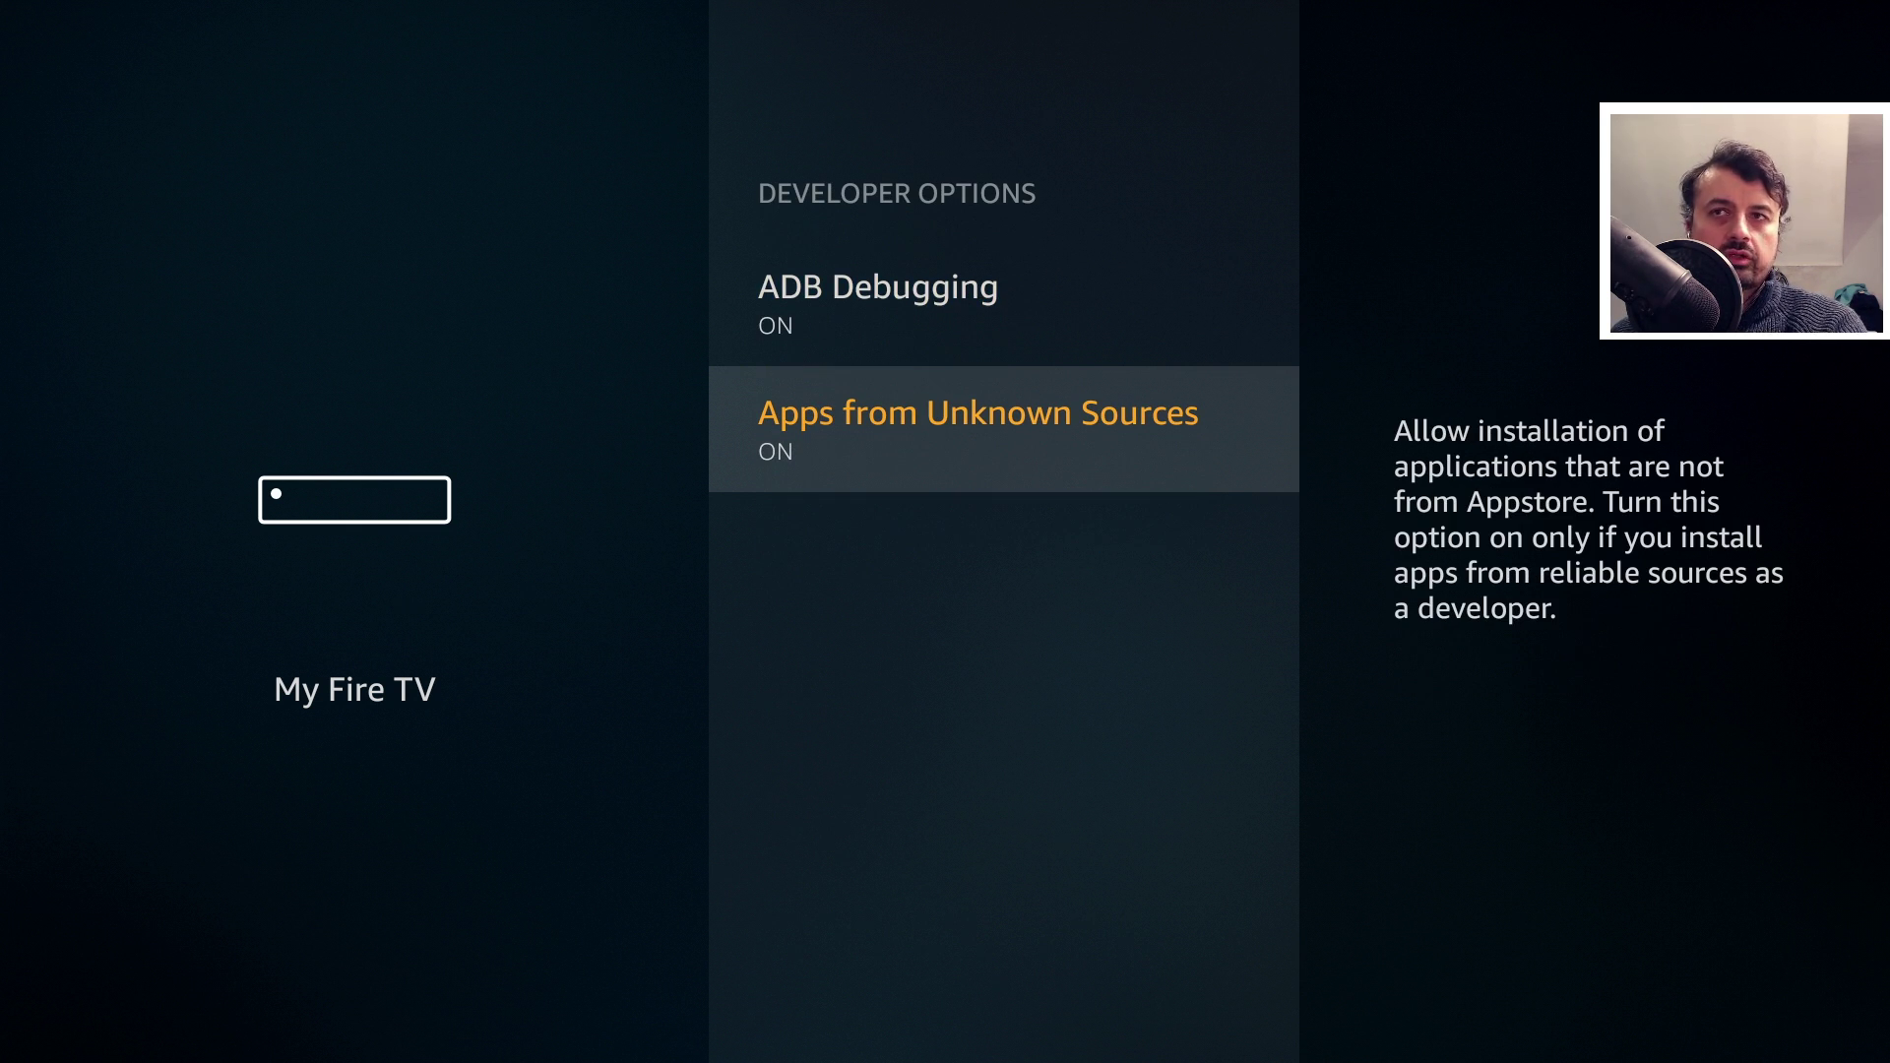
key("Home")
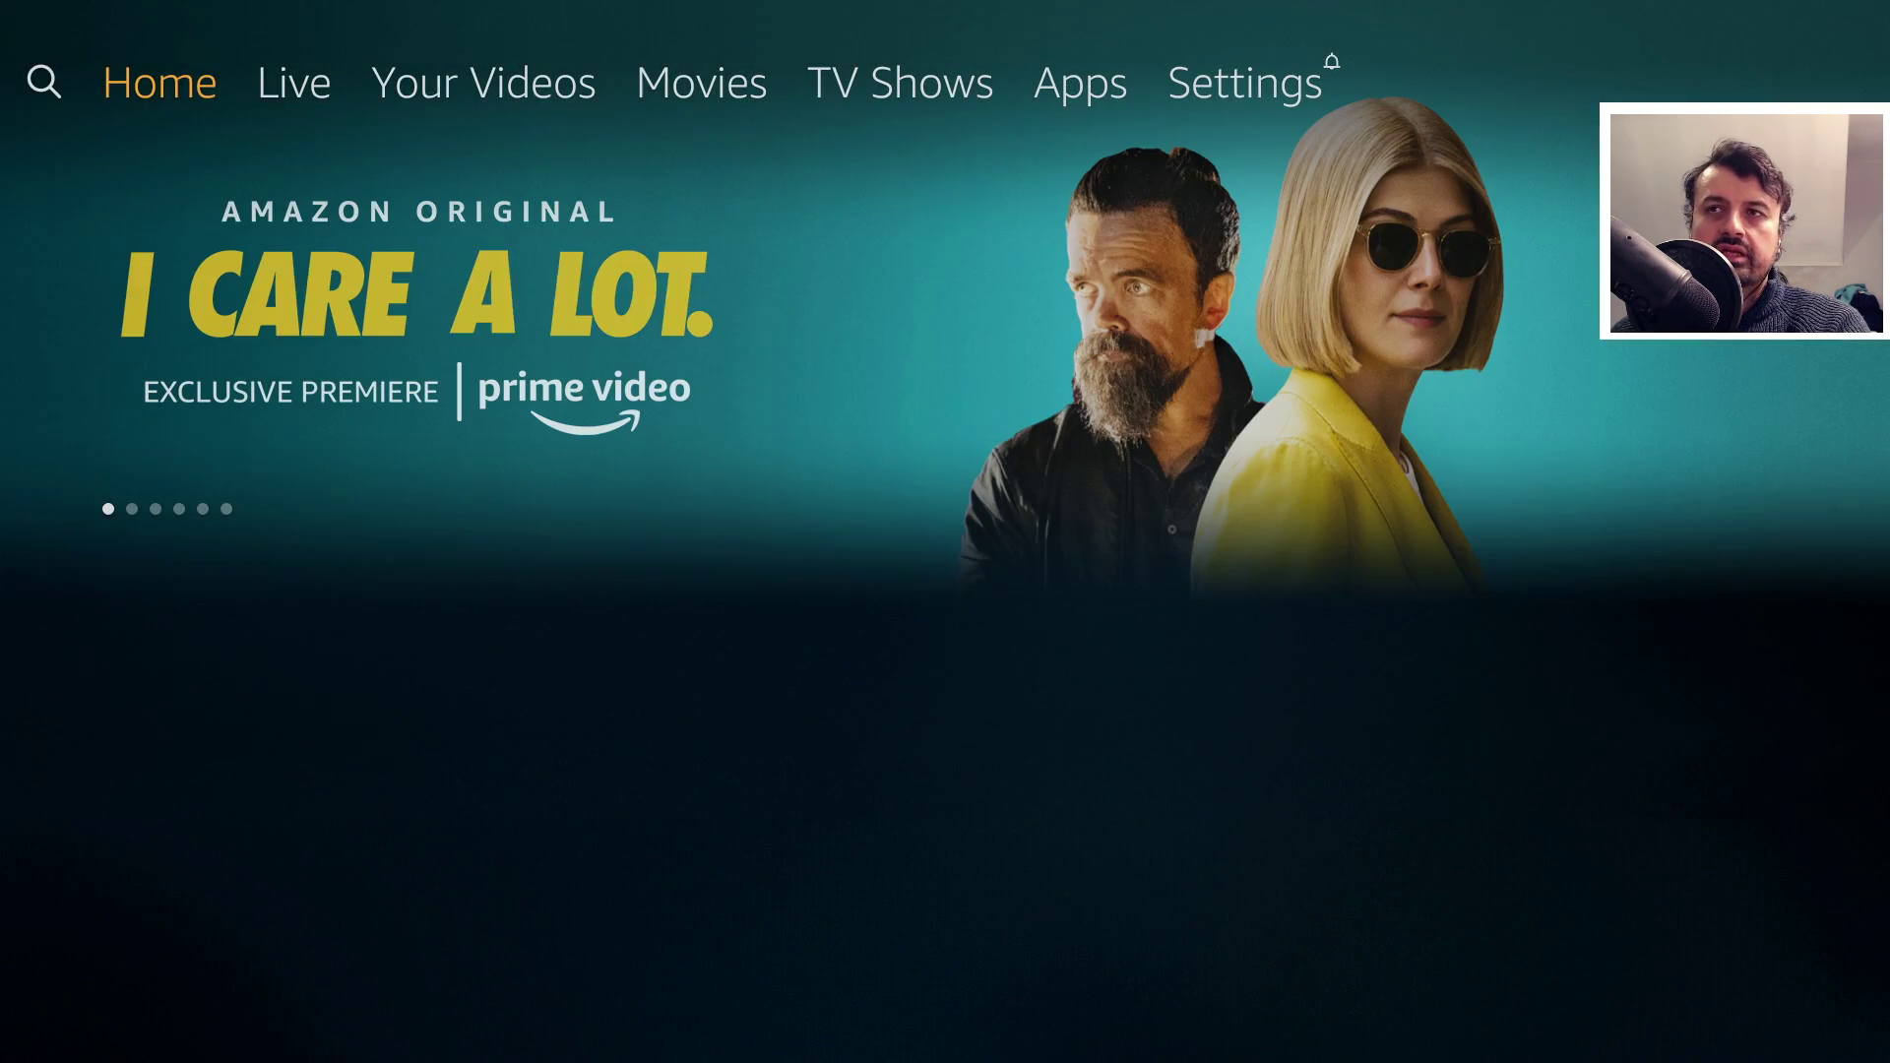
In Downloader, enter the code 53402 in the URL field and submit it
key("Down")
key("Down")
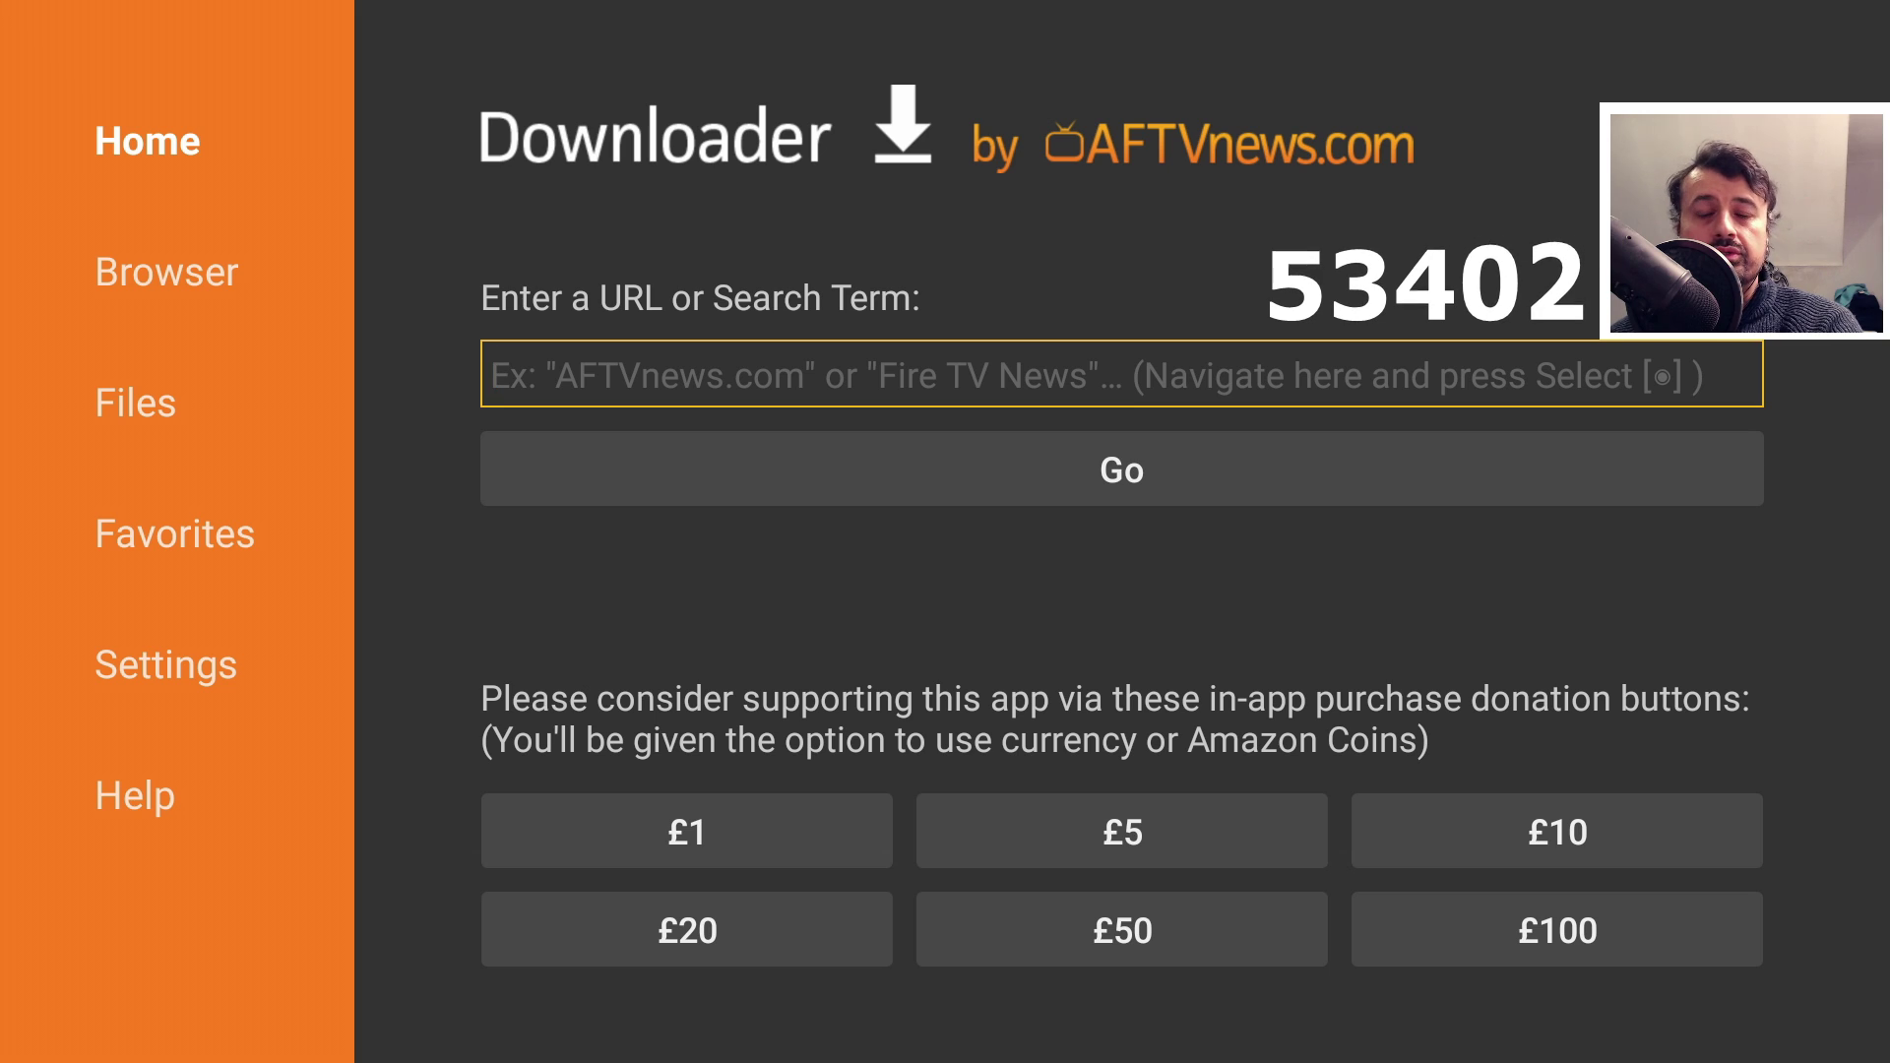
key("Return")
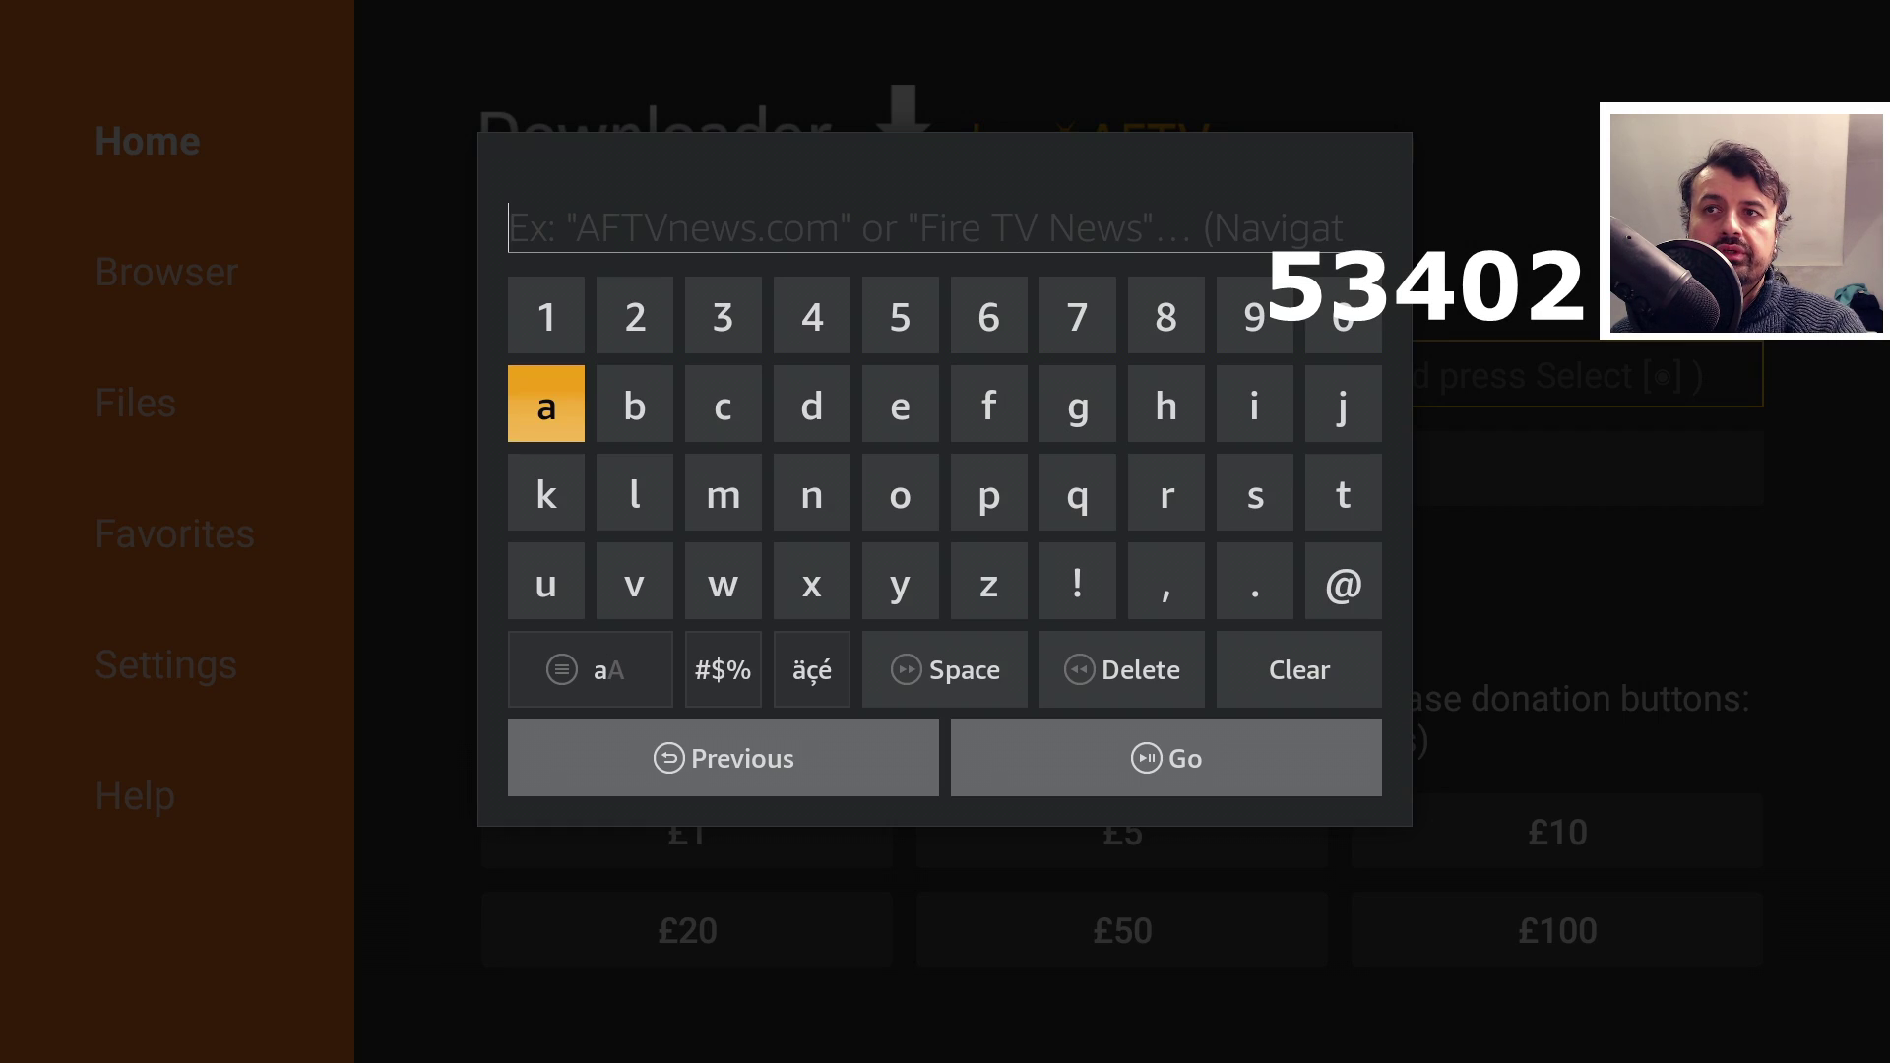
key("Up")
key("Left")
key("Left")
key("Left")
key("Left")
key("Left")
key("Left")
key("Left")
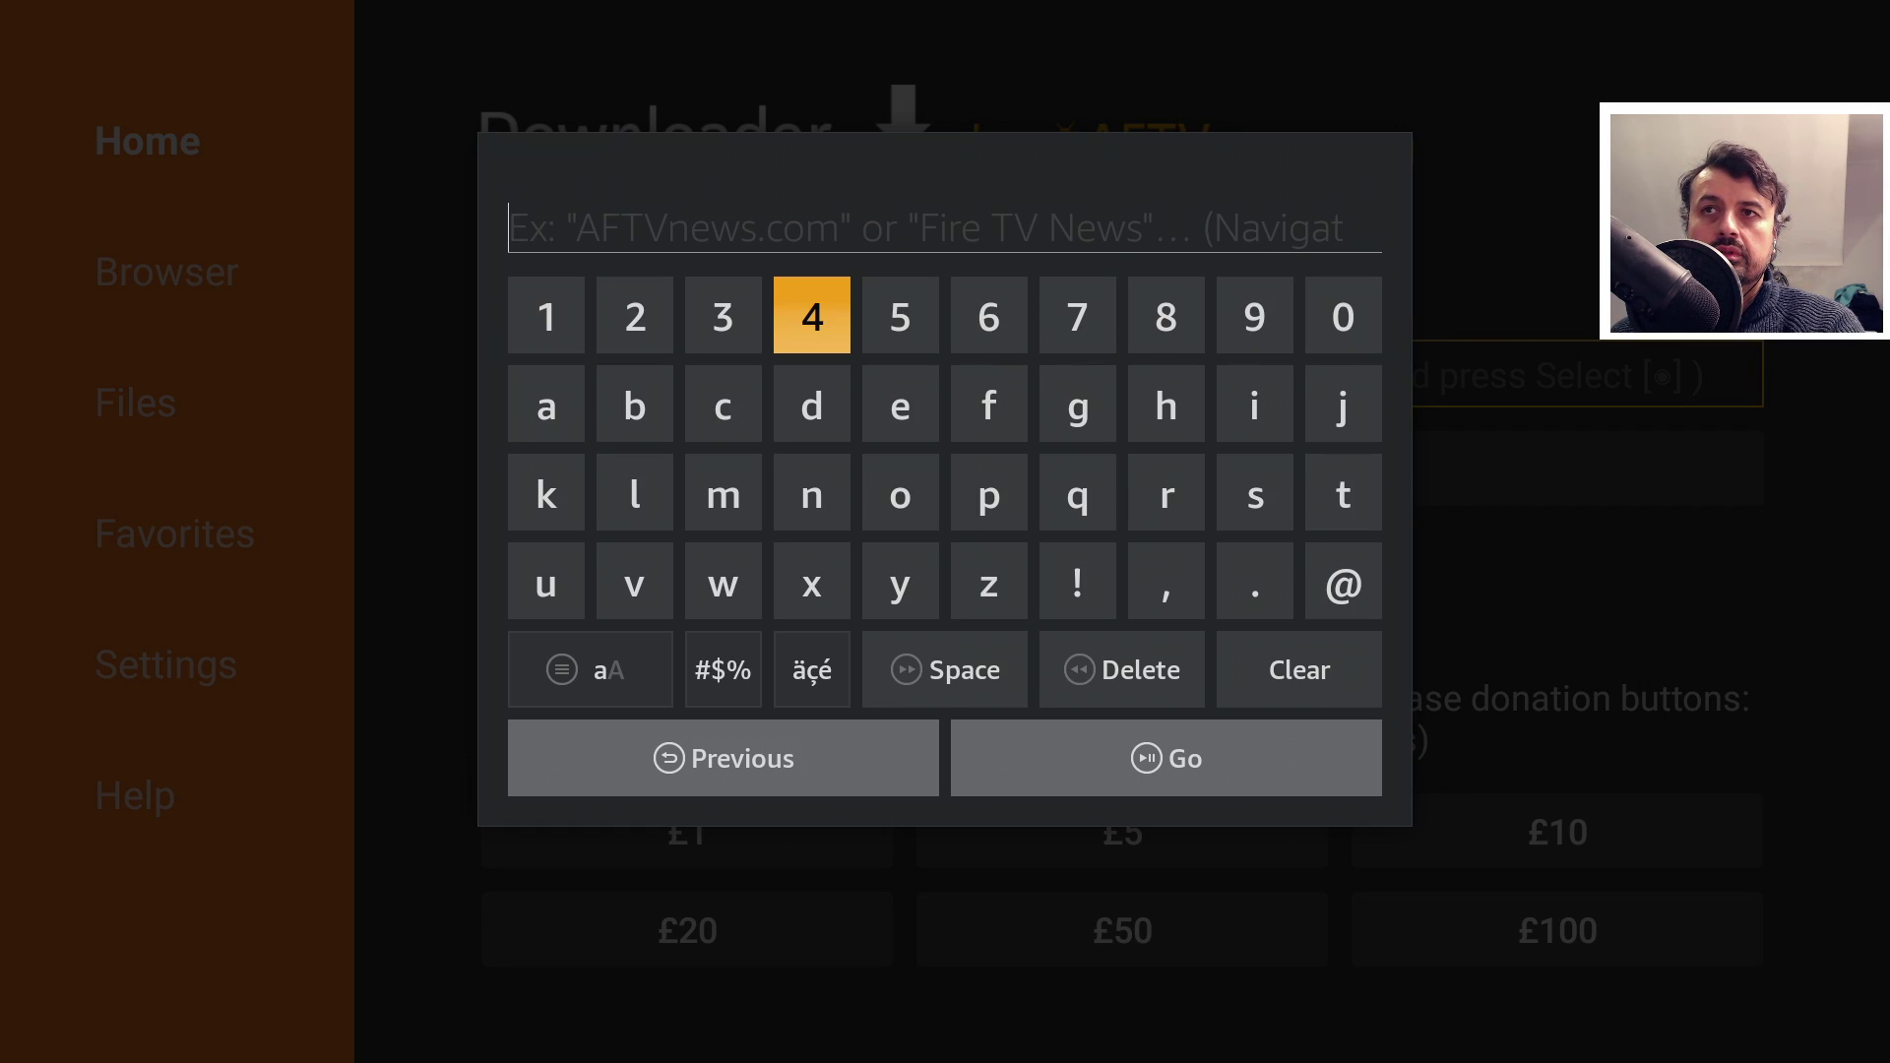
key("Right")
key("Return")
key("Left")
key("Left")
key("Return")
key("Right")
key("Return")
key("Left")
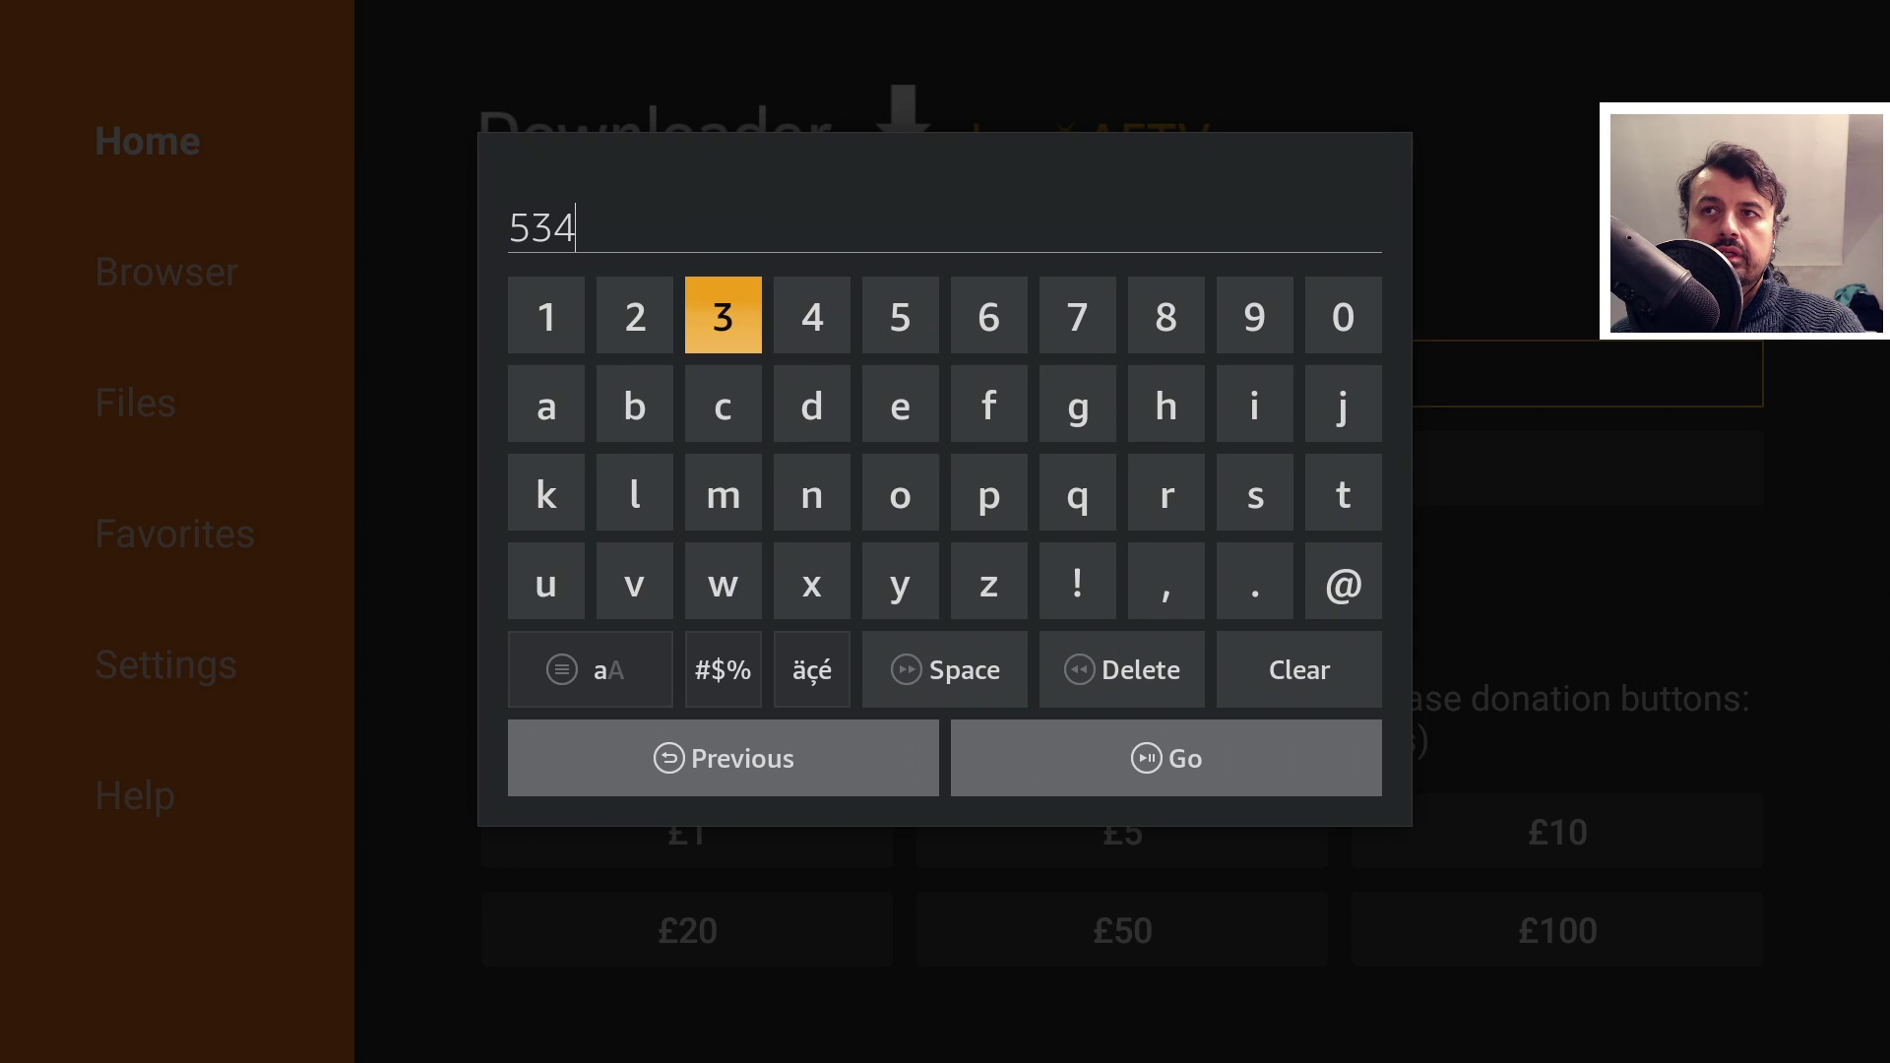
key("Left")
key("Left")
key("Left")
key("Return")
key("Right")
key("Right")
key("Return")
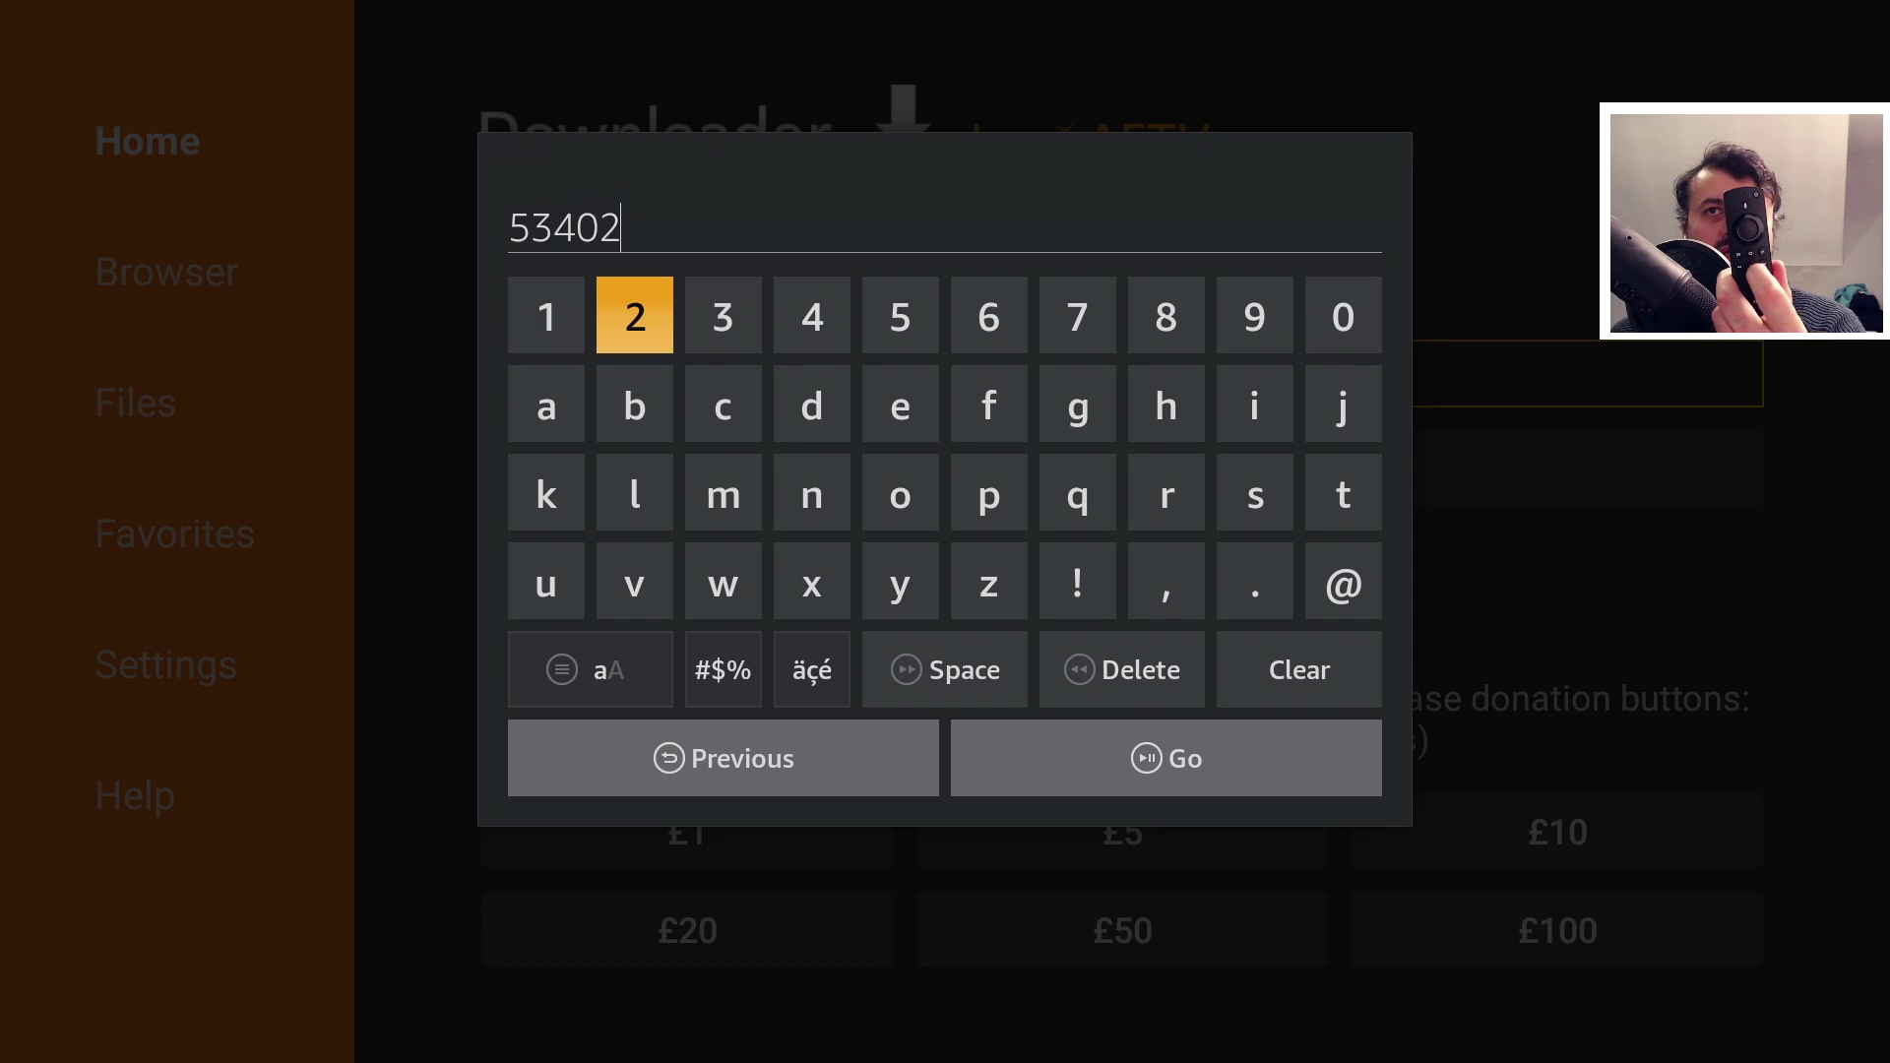
key("XF86AudioPlay")
key("Return")
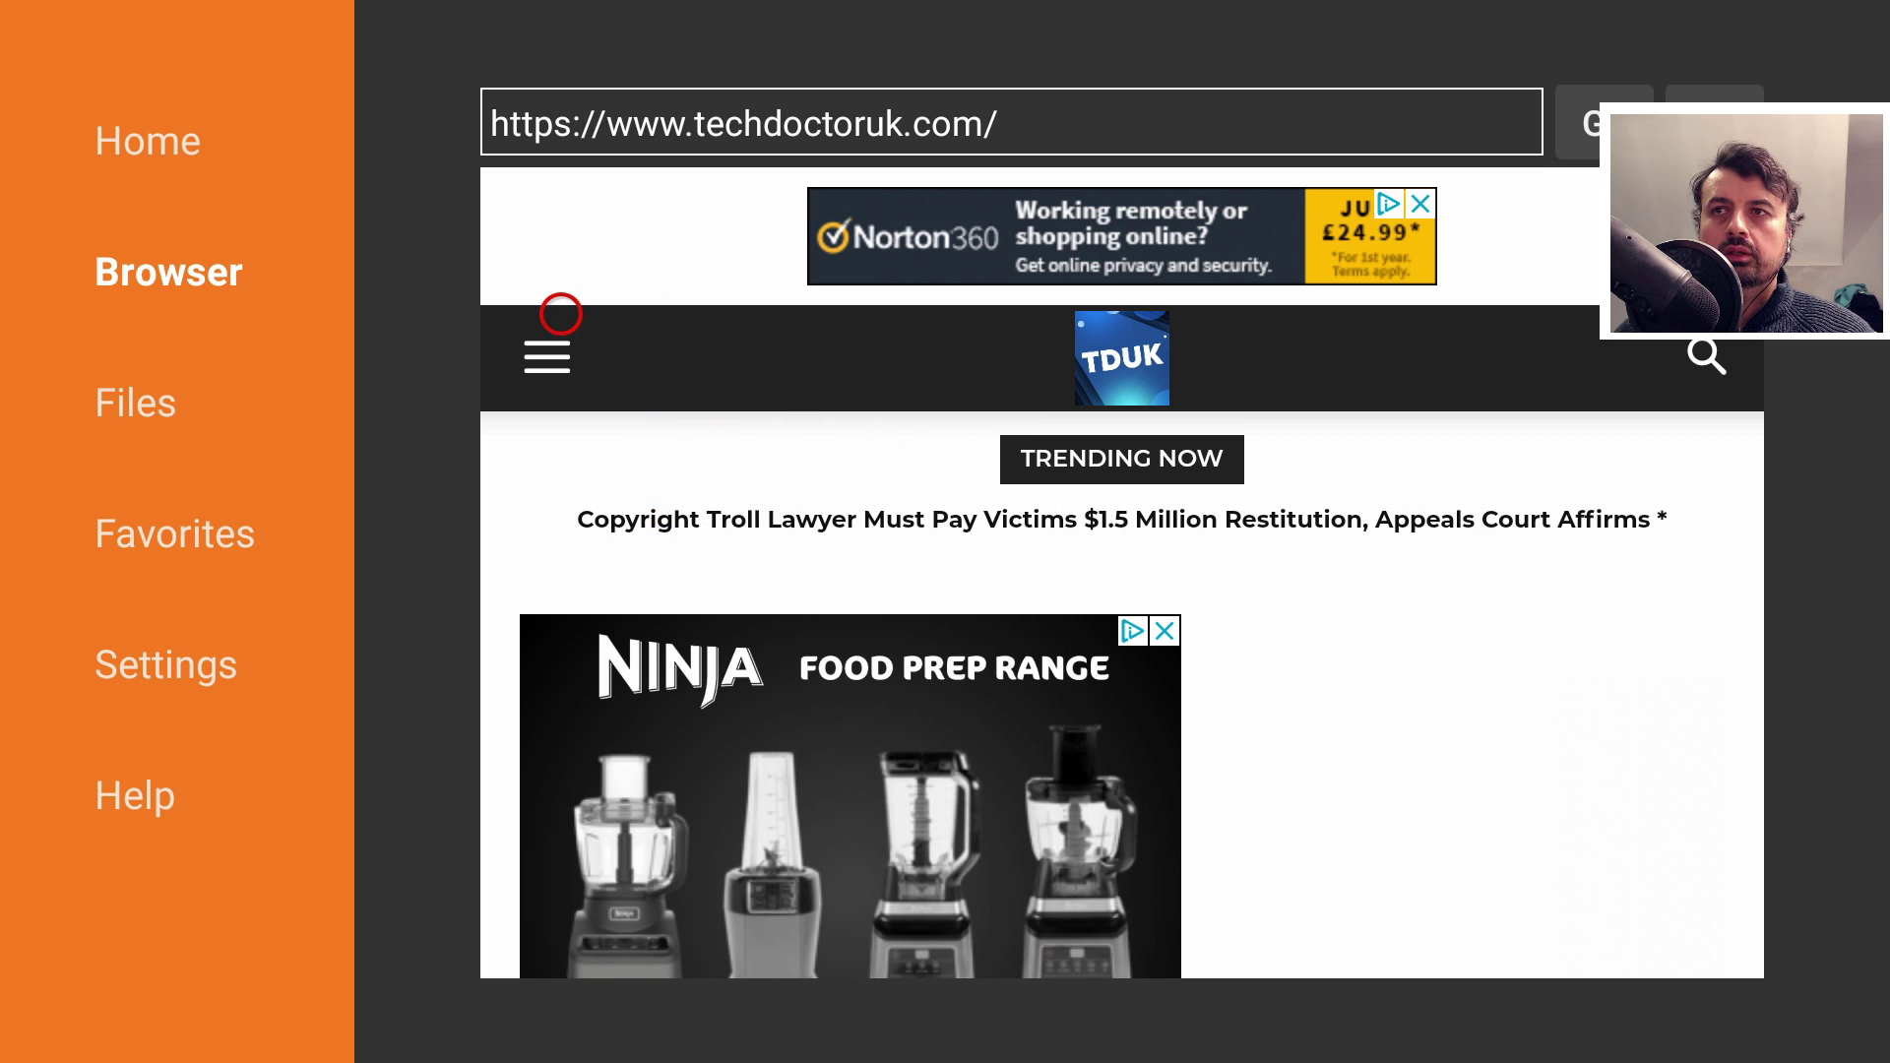
Go to the site's Tutorials page and open the Launcher Manager For FireOS 6+ & Android TV Devices article
left_click(561, 346)
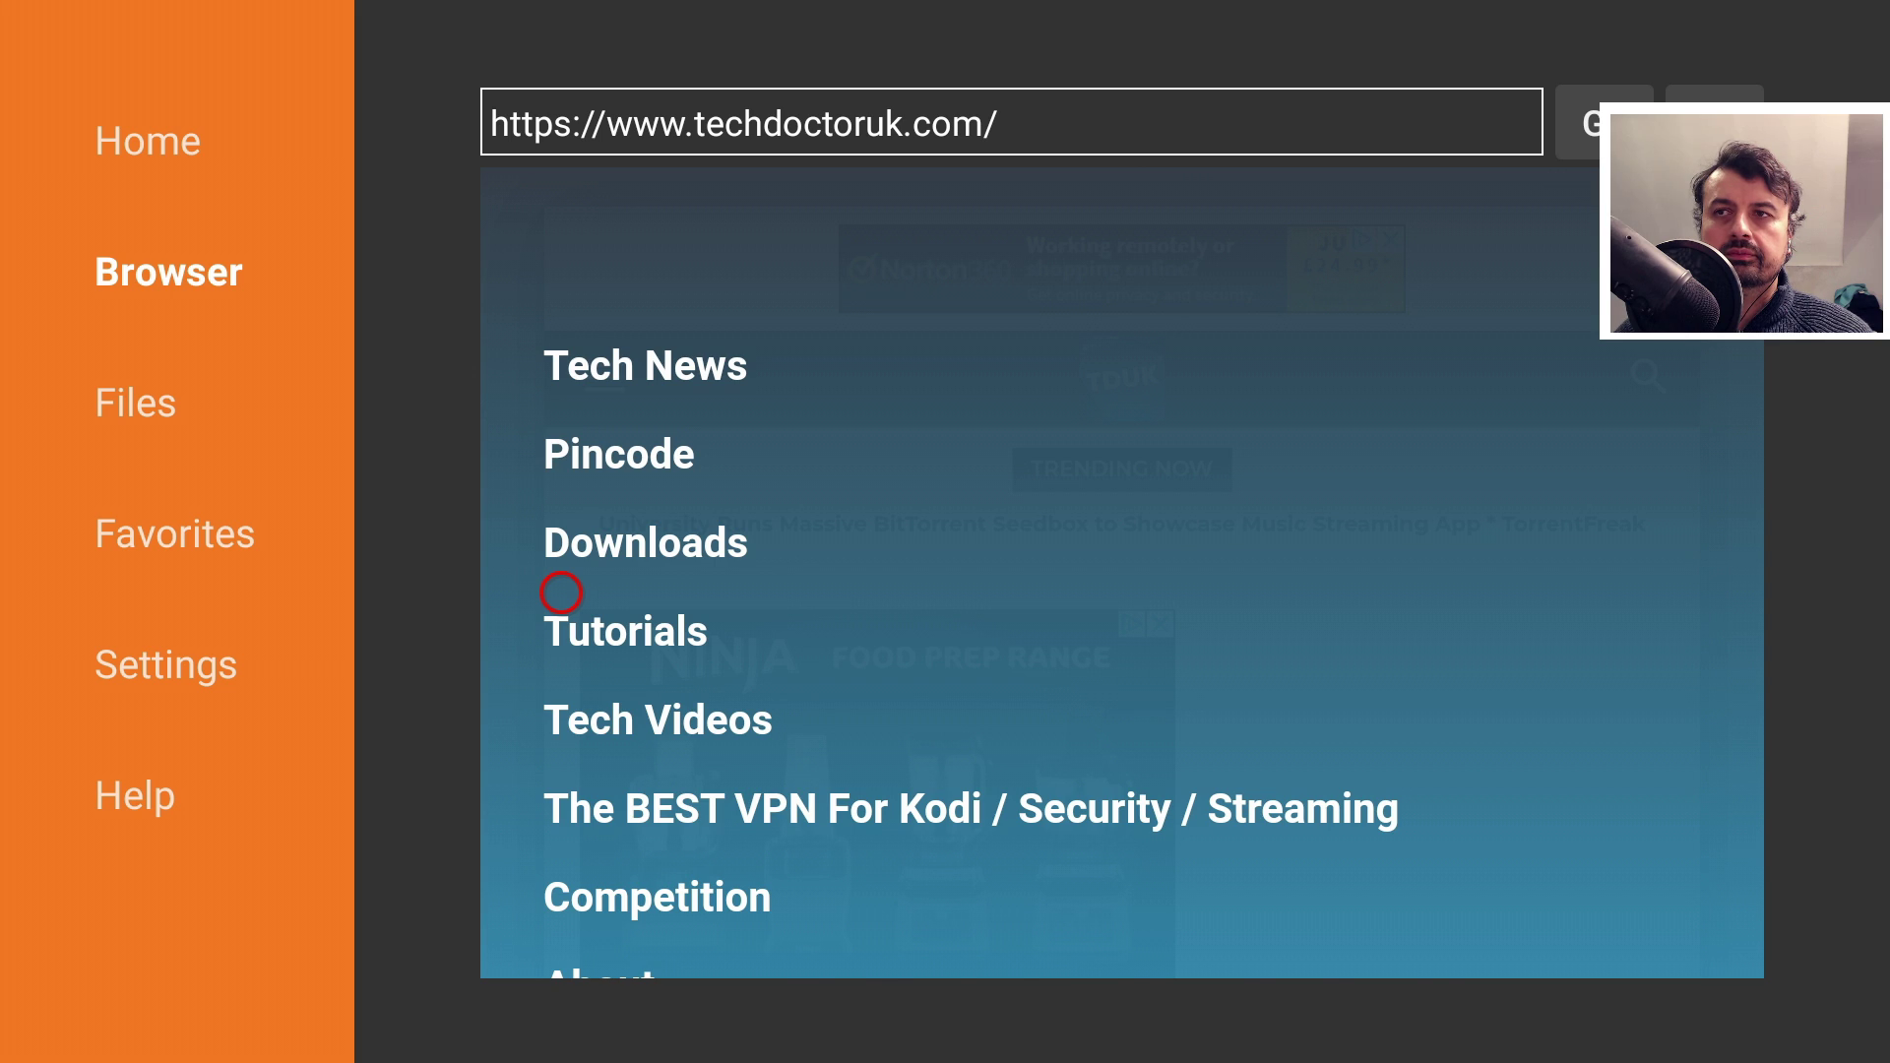
left_click(561, 625)
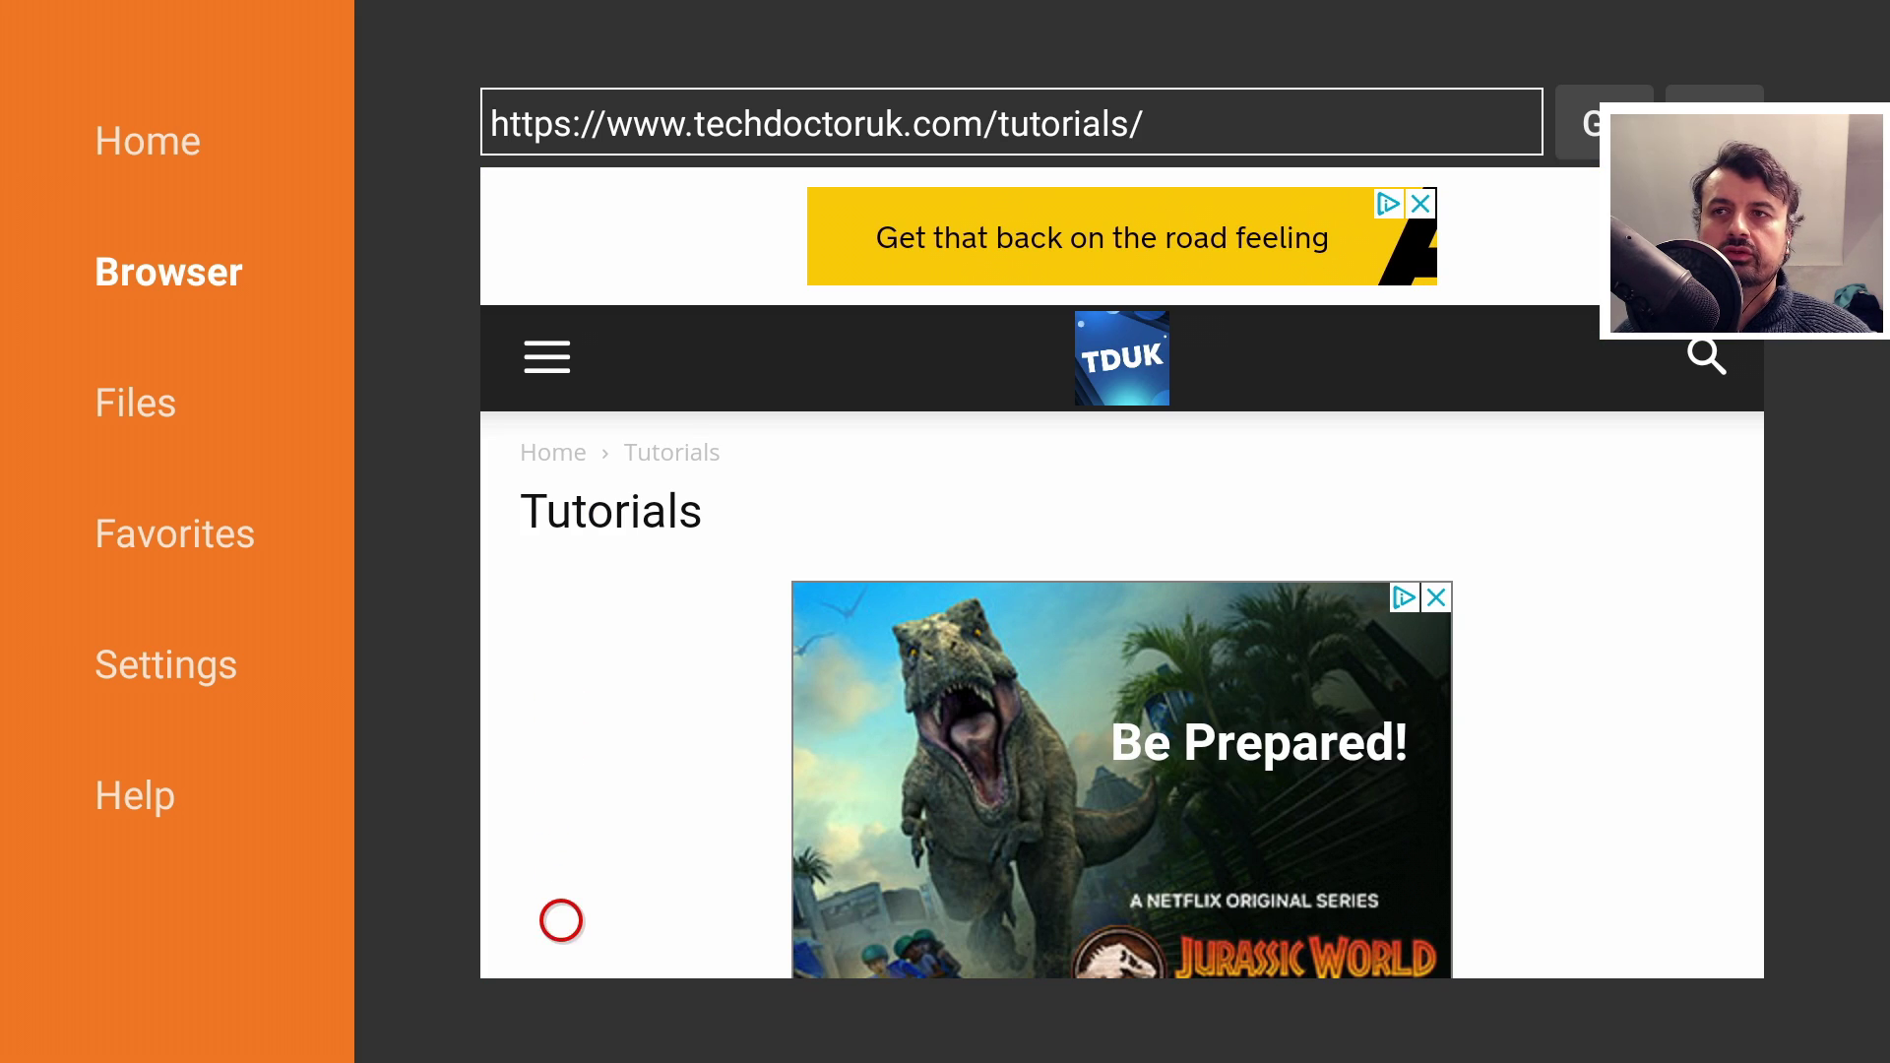
scroll(561, 920, "down", 10)
scroll(562, 939, "down", 4)
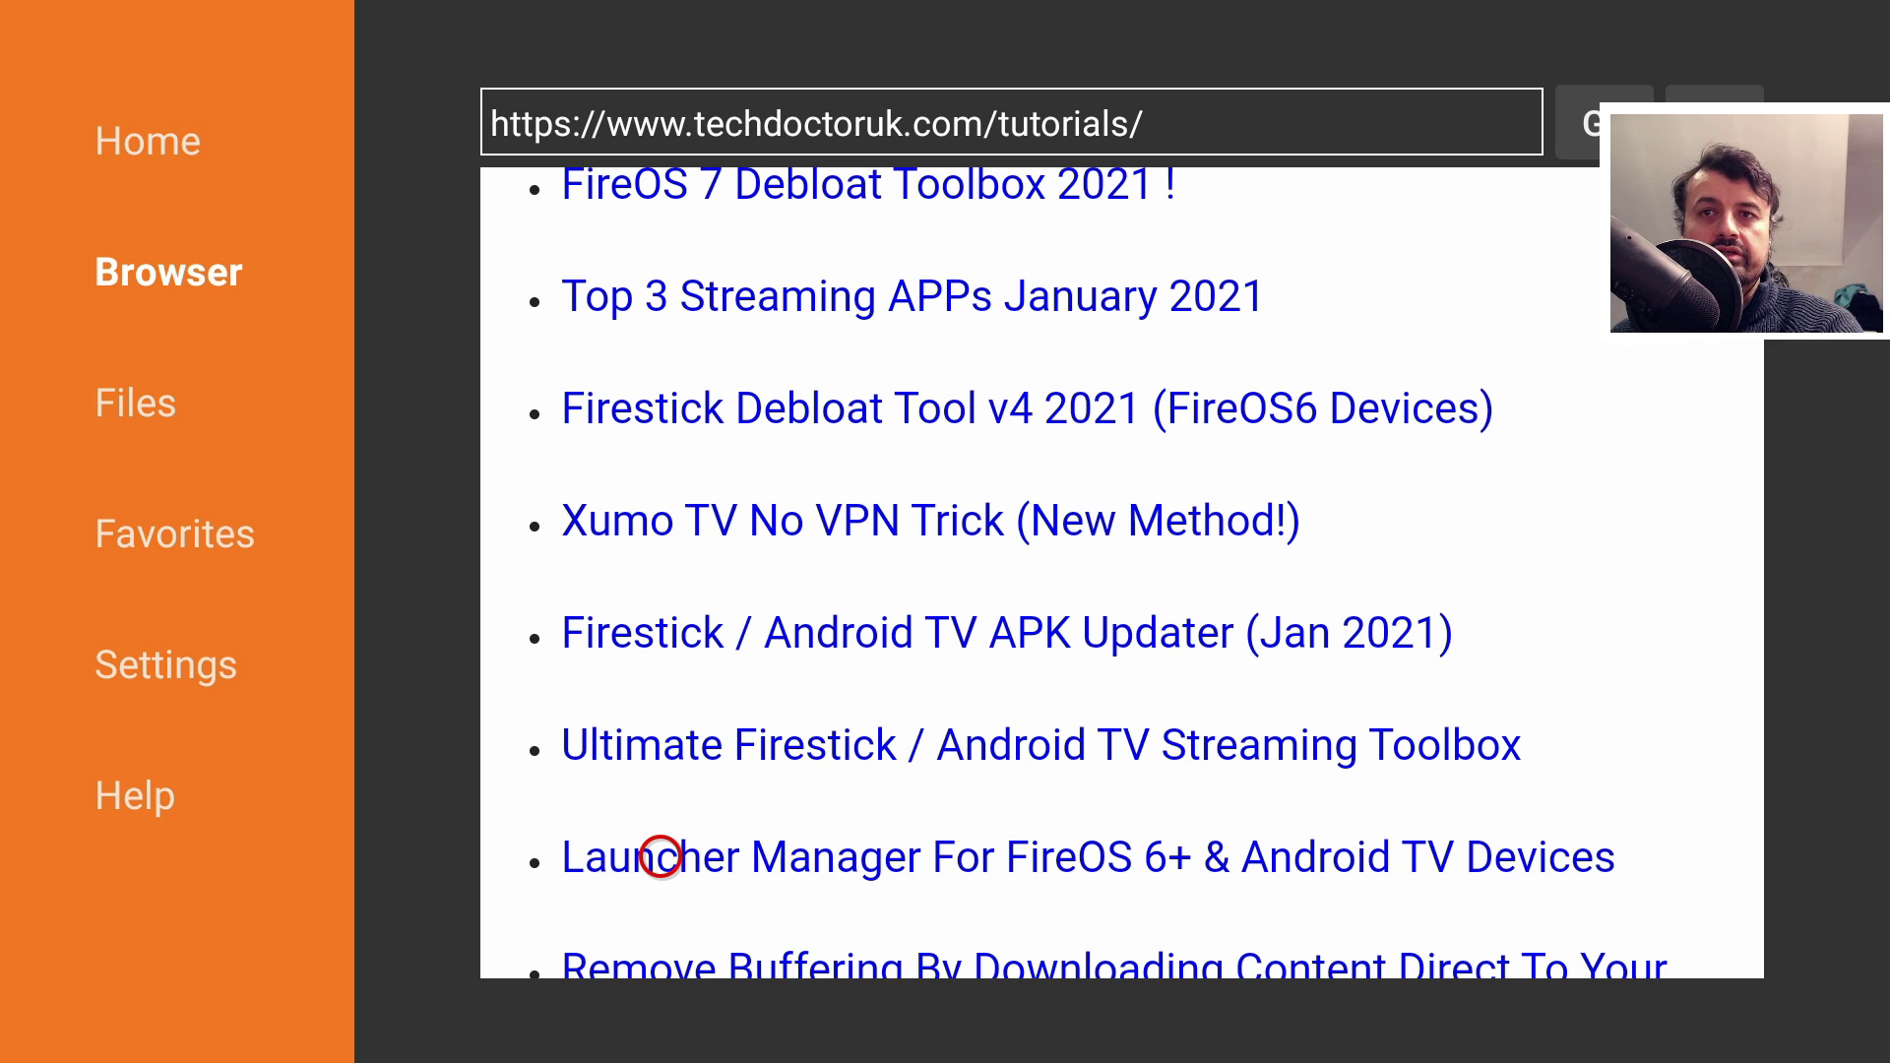
left_click(660, 857)
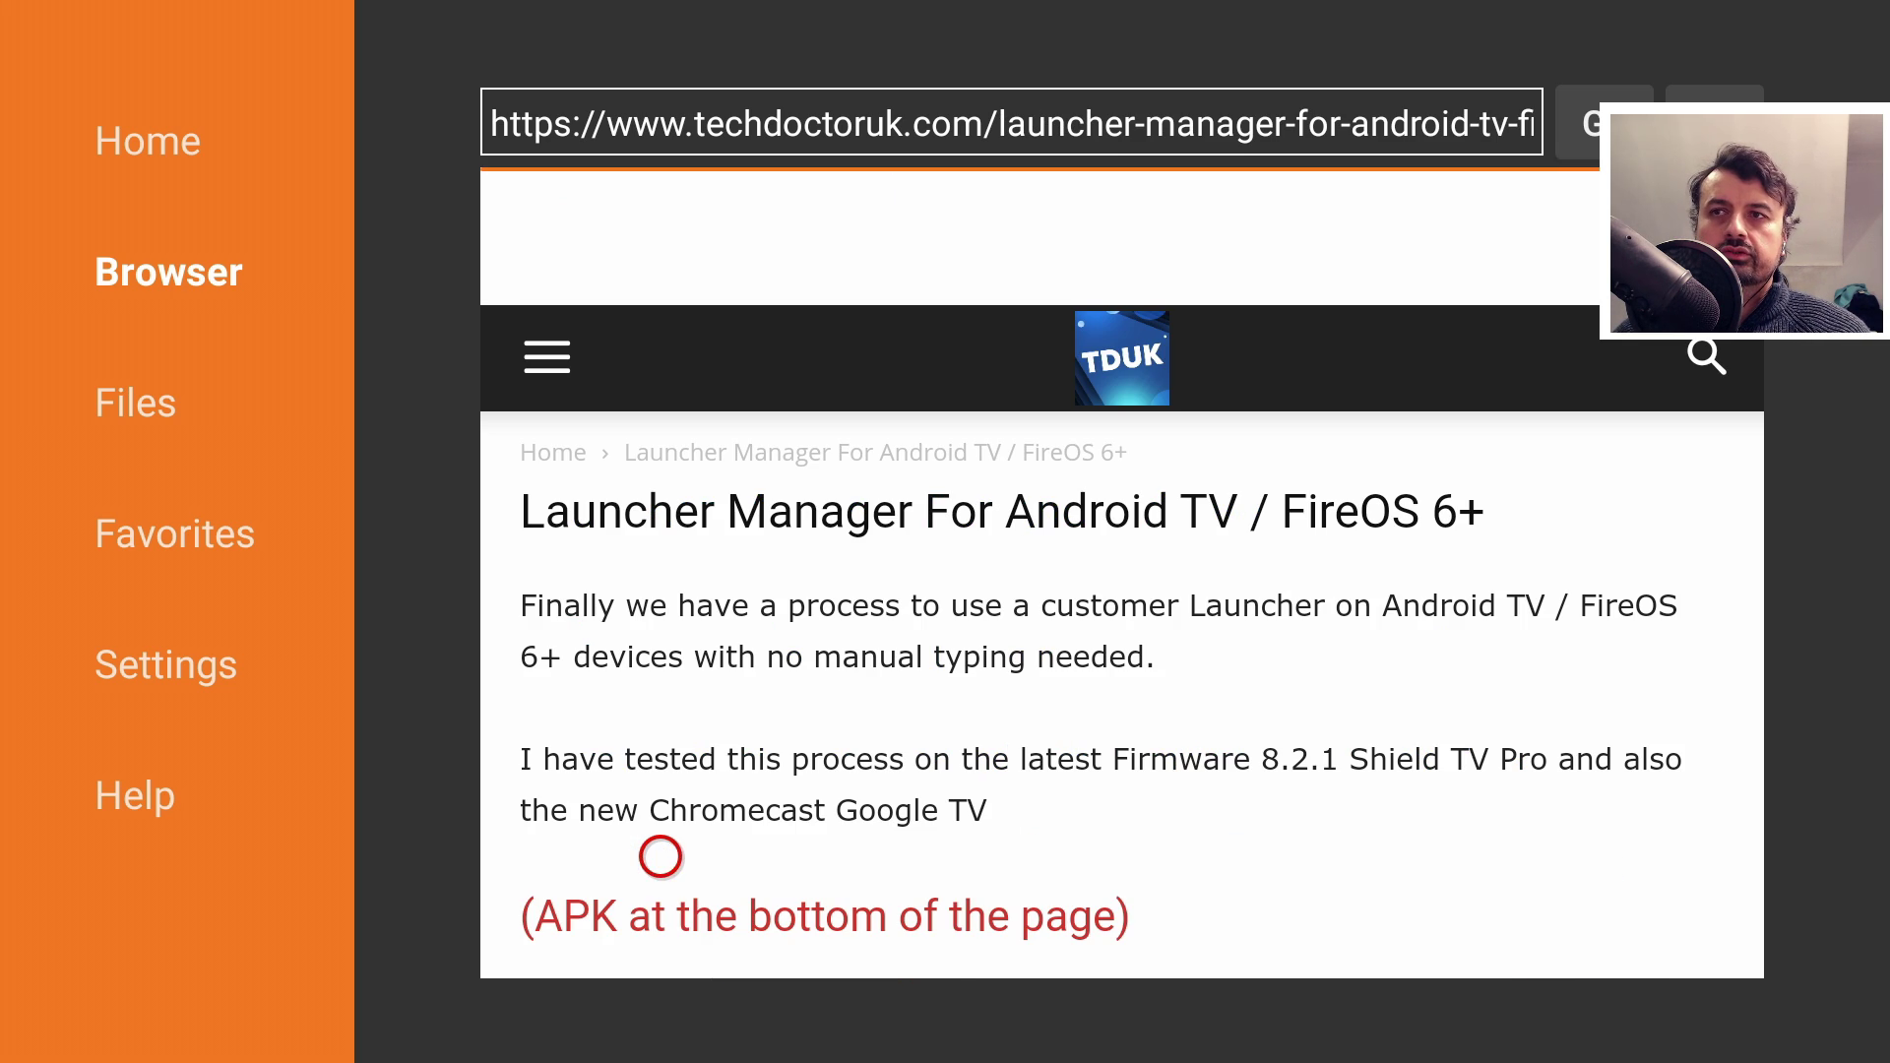
Scroll to the Software Needed section and open the 4K Firestick Feb 2021 Update Launcher Manager link
scroll(661, 939, "down", 4)
scroll(661, 939, "down", 15)
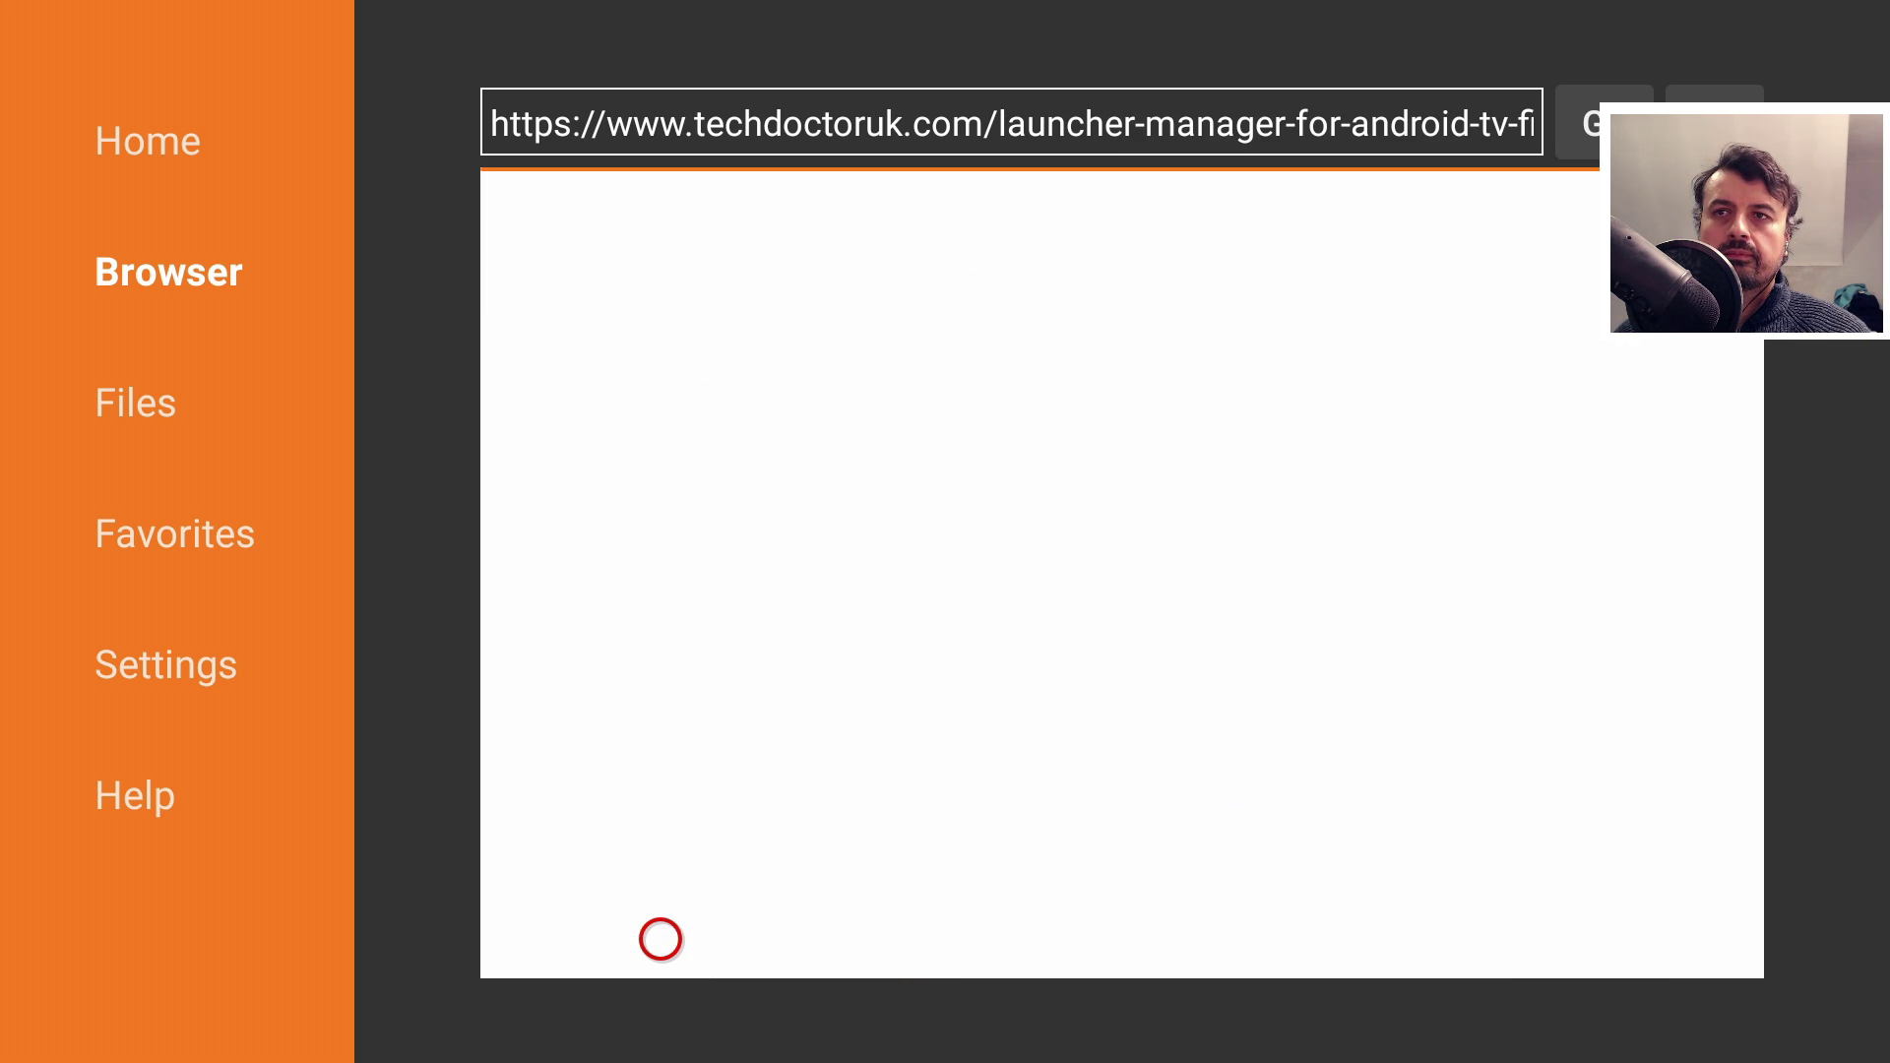
scroll(661, 939, "down", 15)
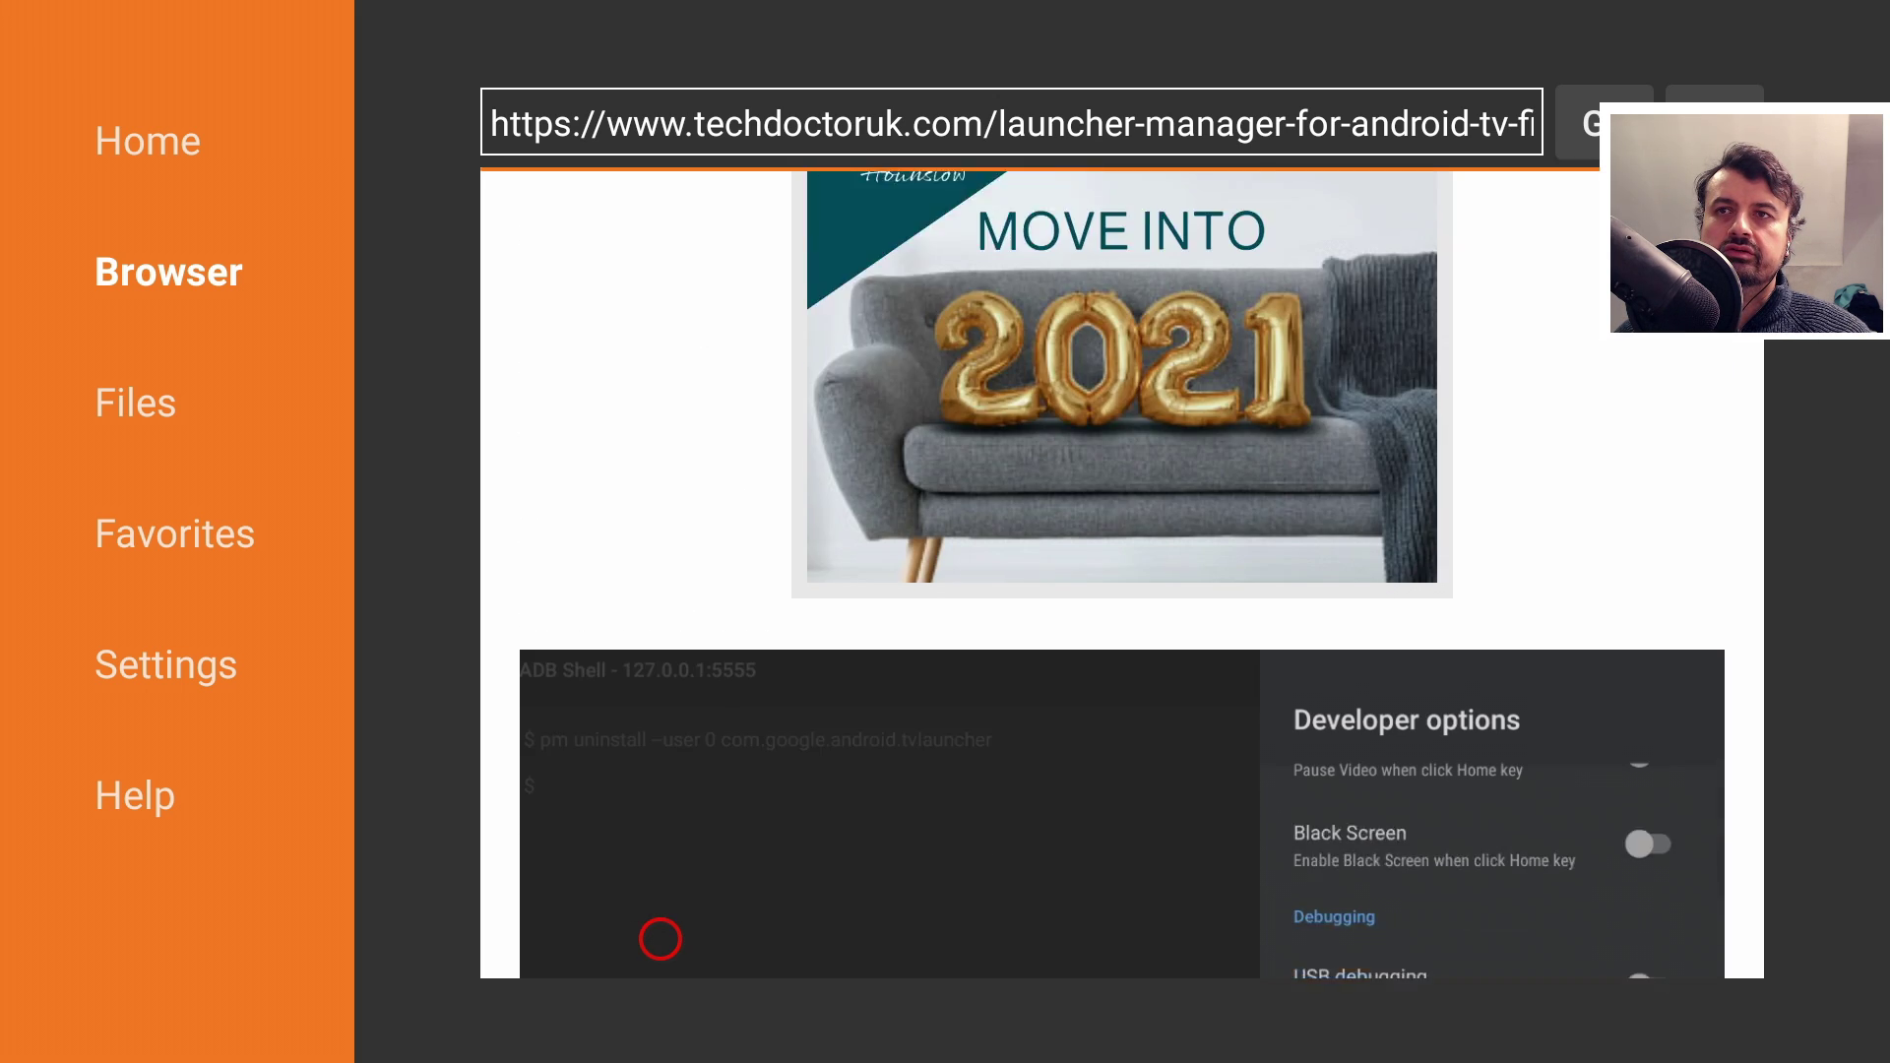
scroll(661, 939, "down", 20)
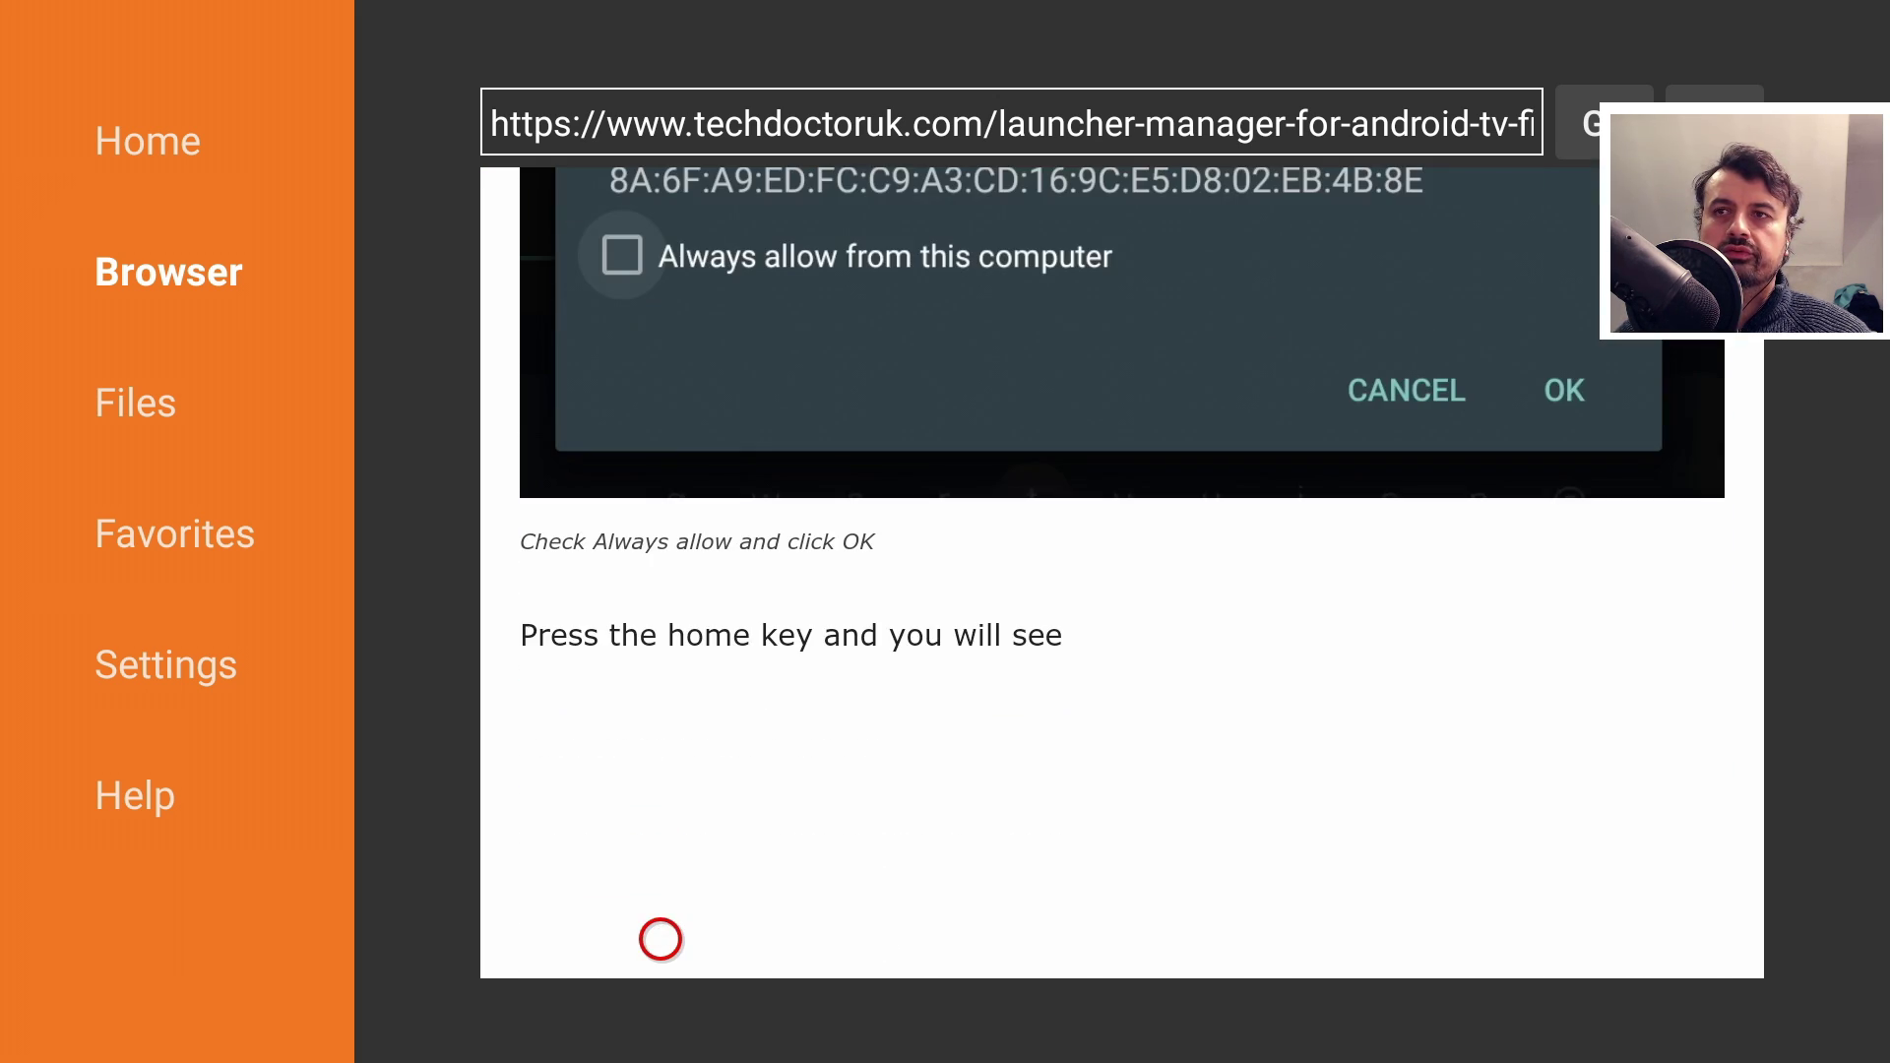
scroll(660, 939, "down", 15)
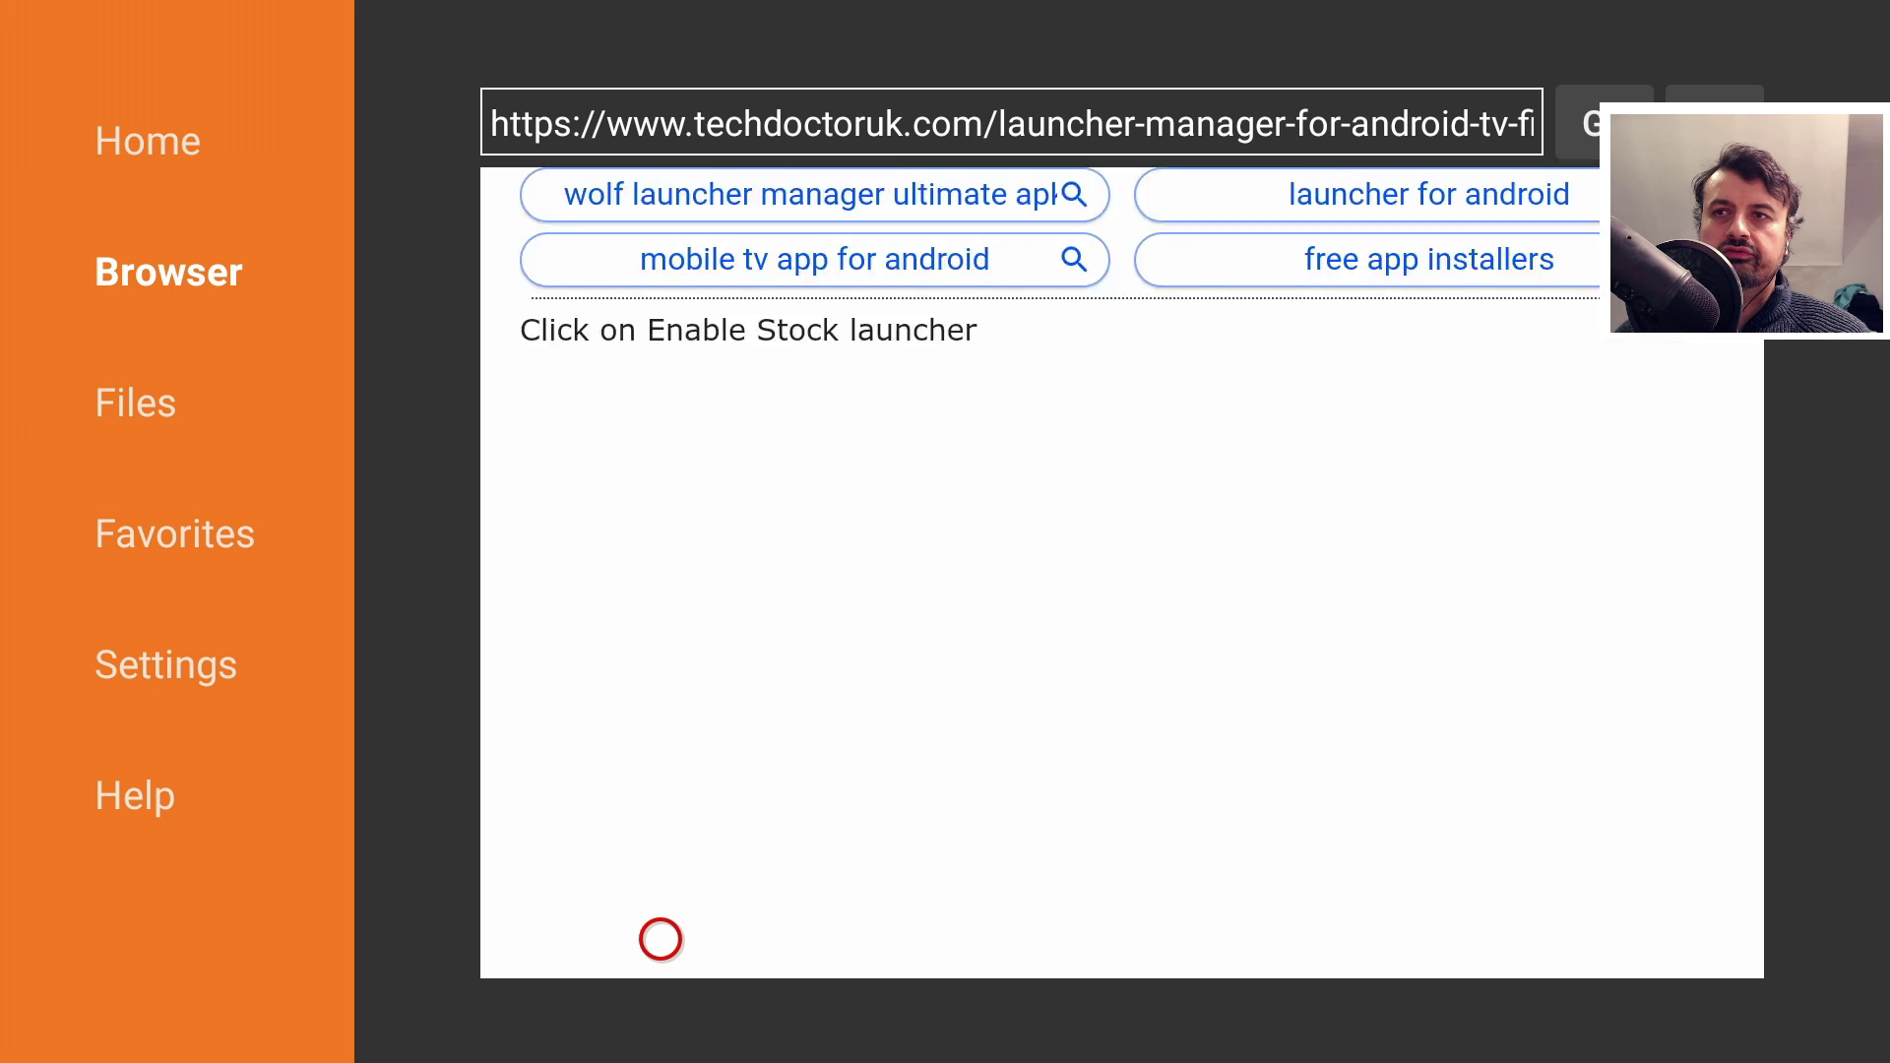
scroll(661, 940, "down", 5)
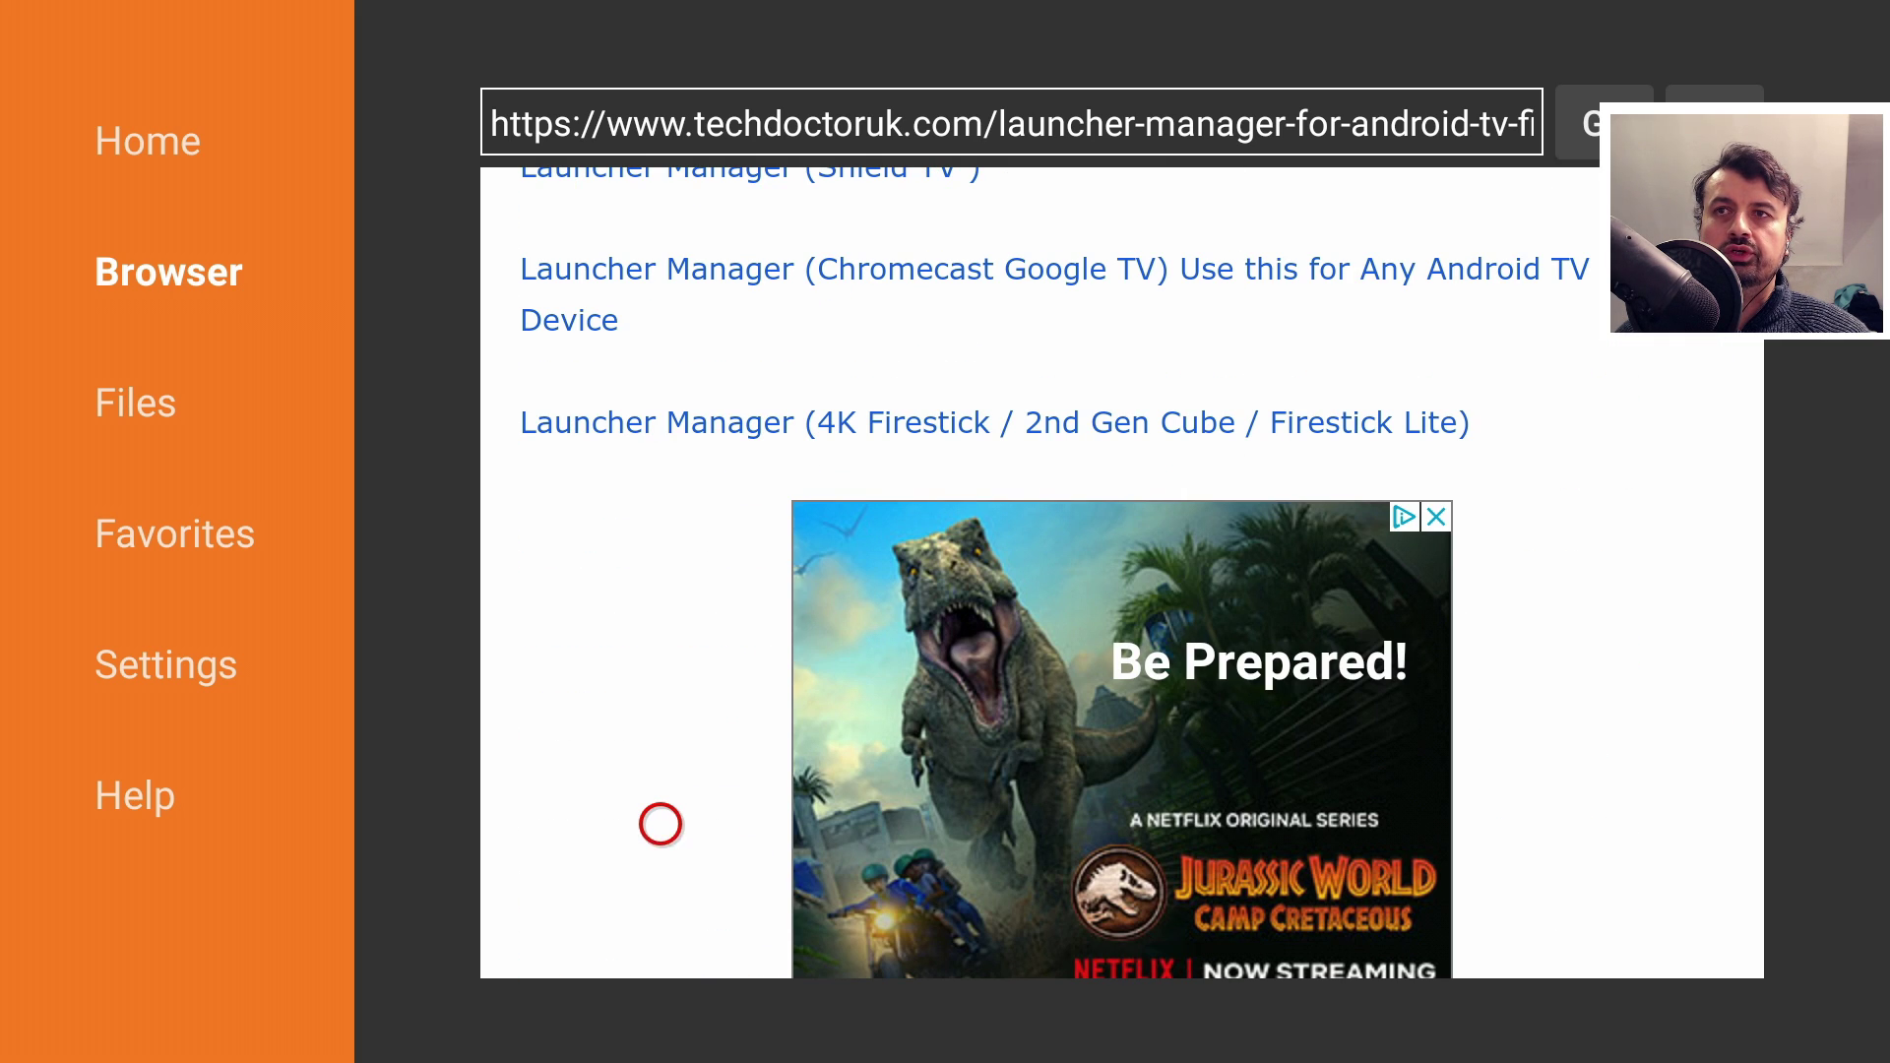
scroll(661, 732, "up", 5)
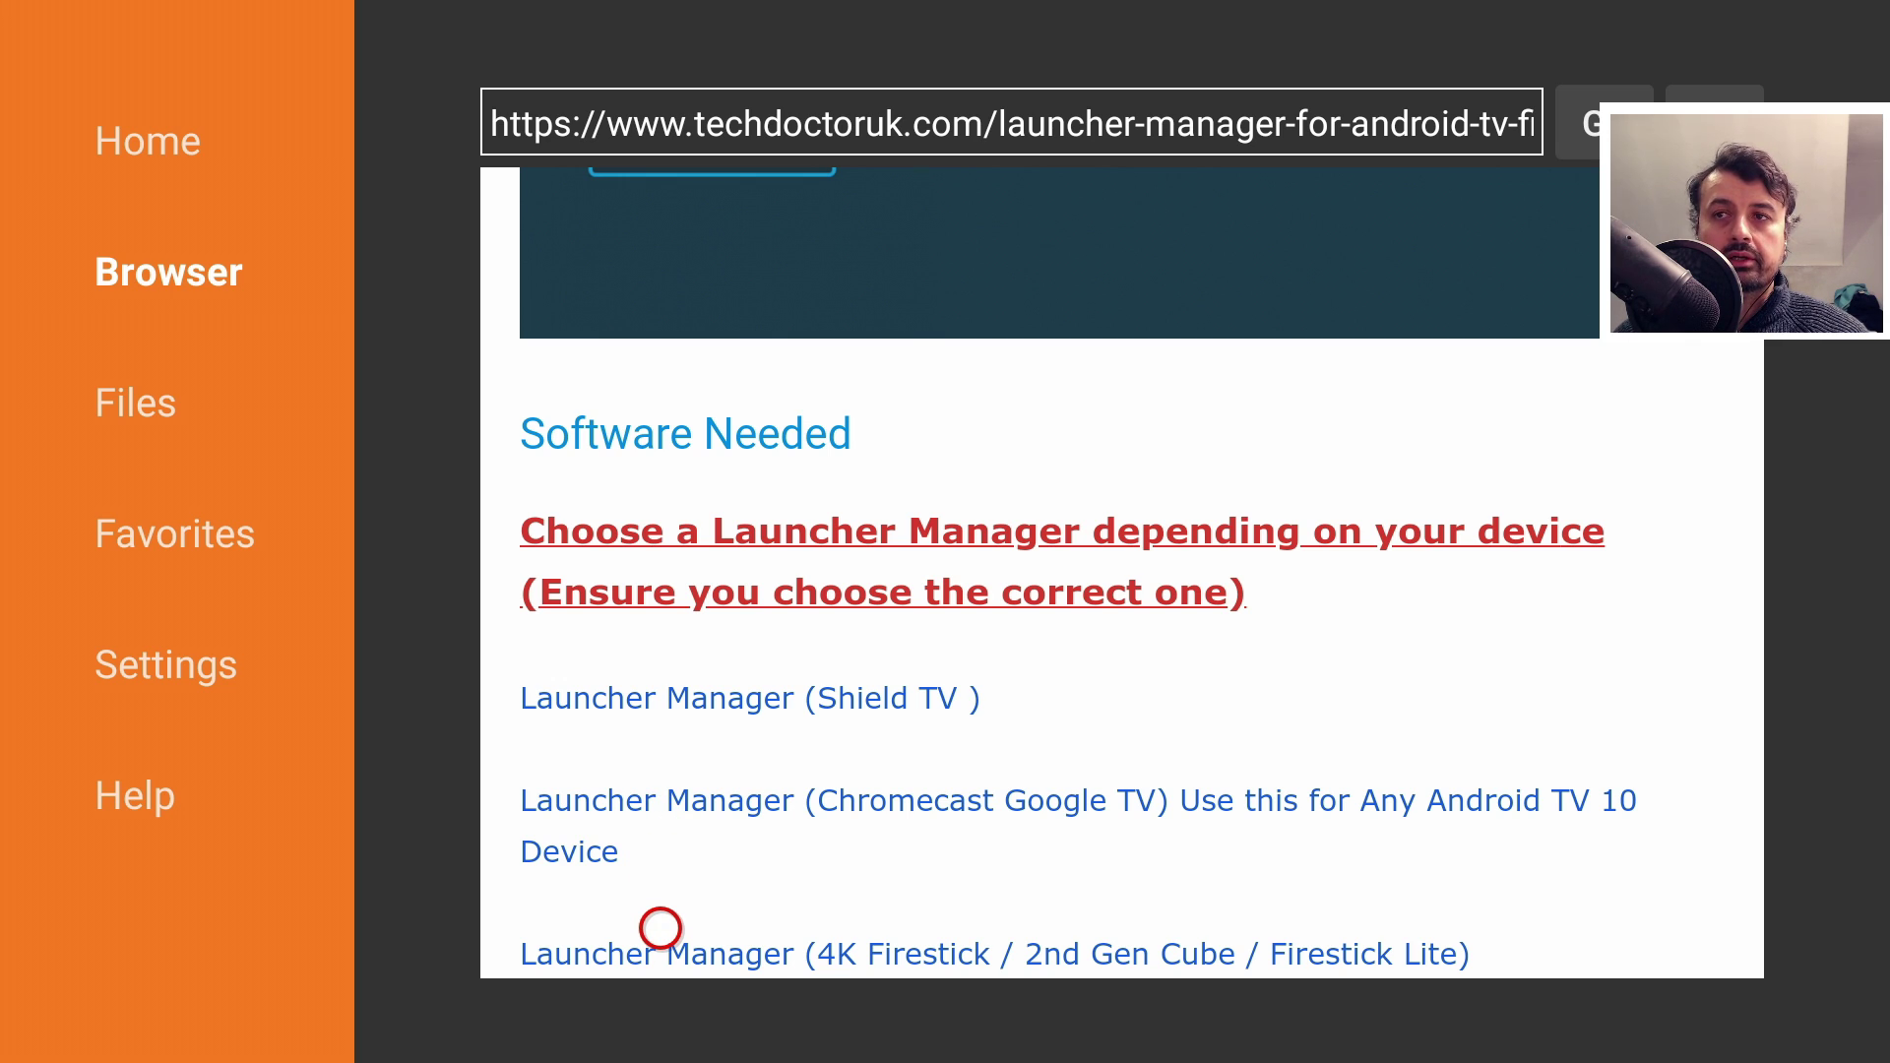
scroll(659, 935, "down", 10)
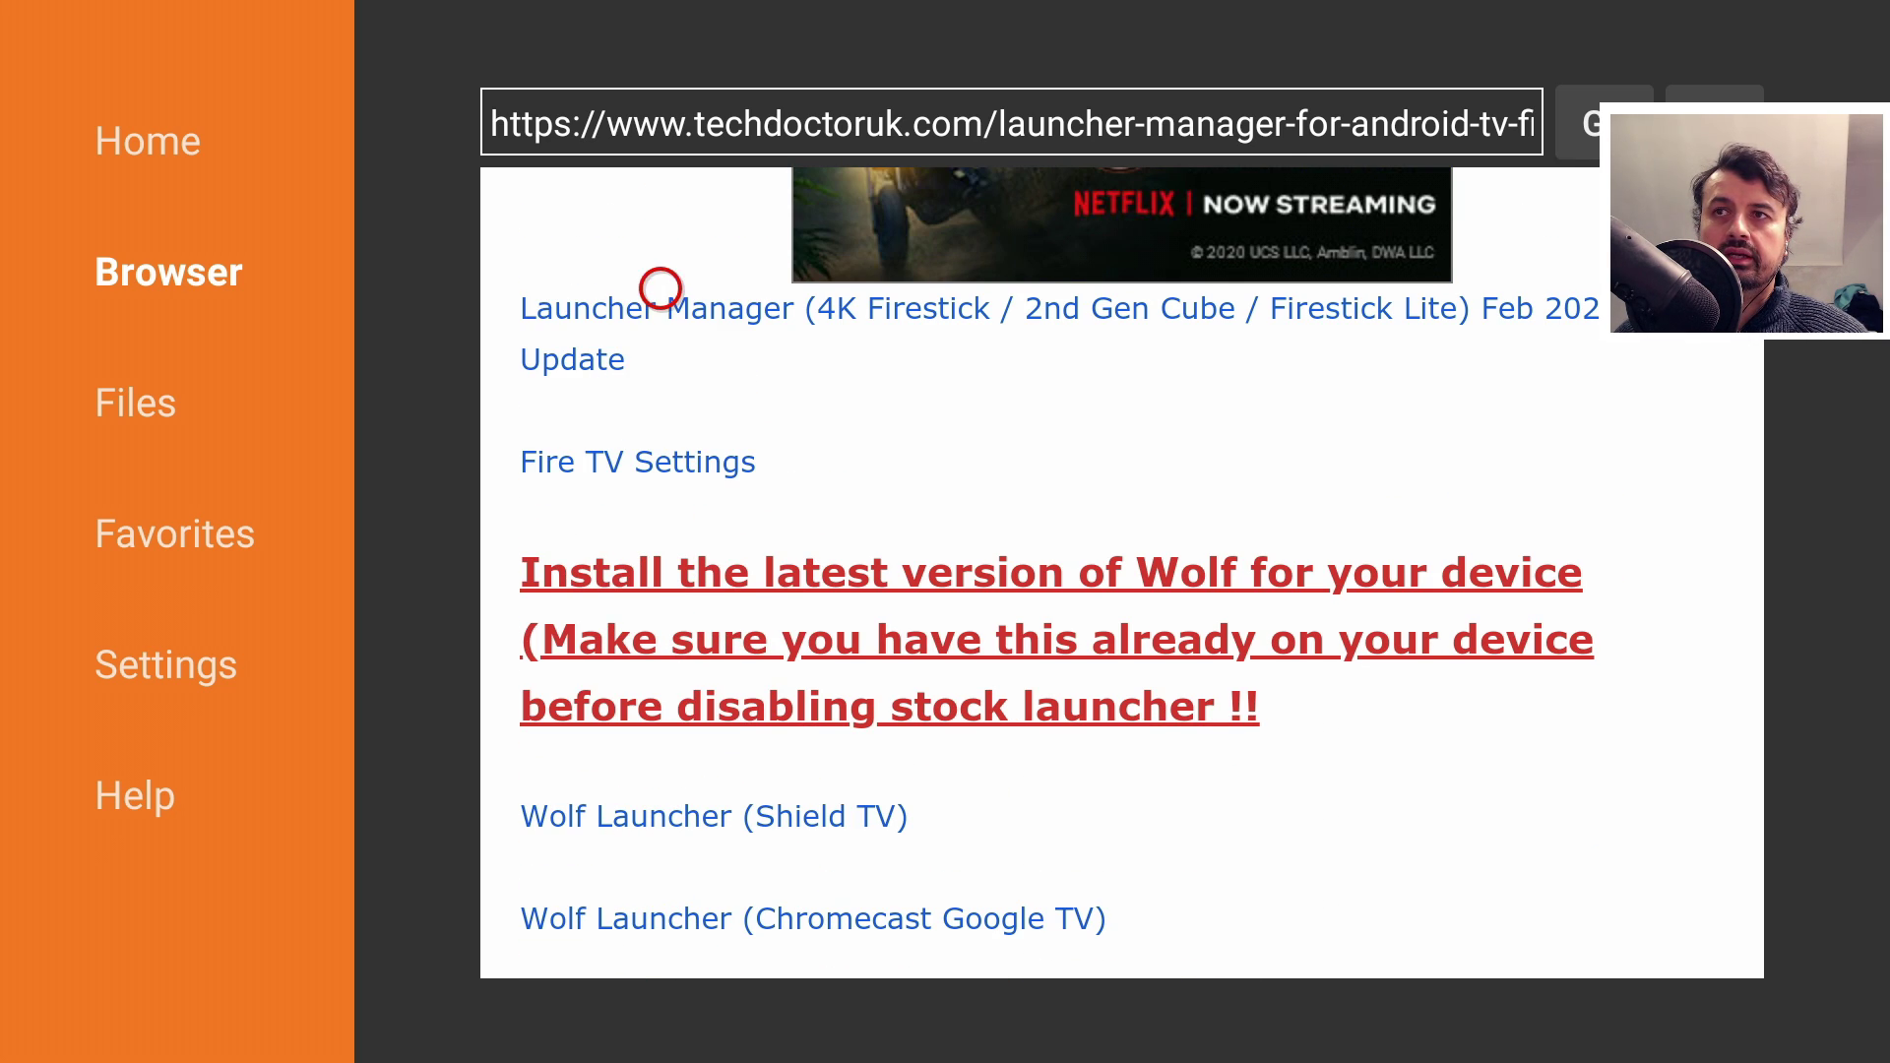
left_click(660, 287)
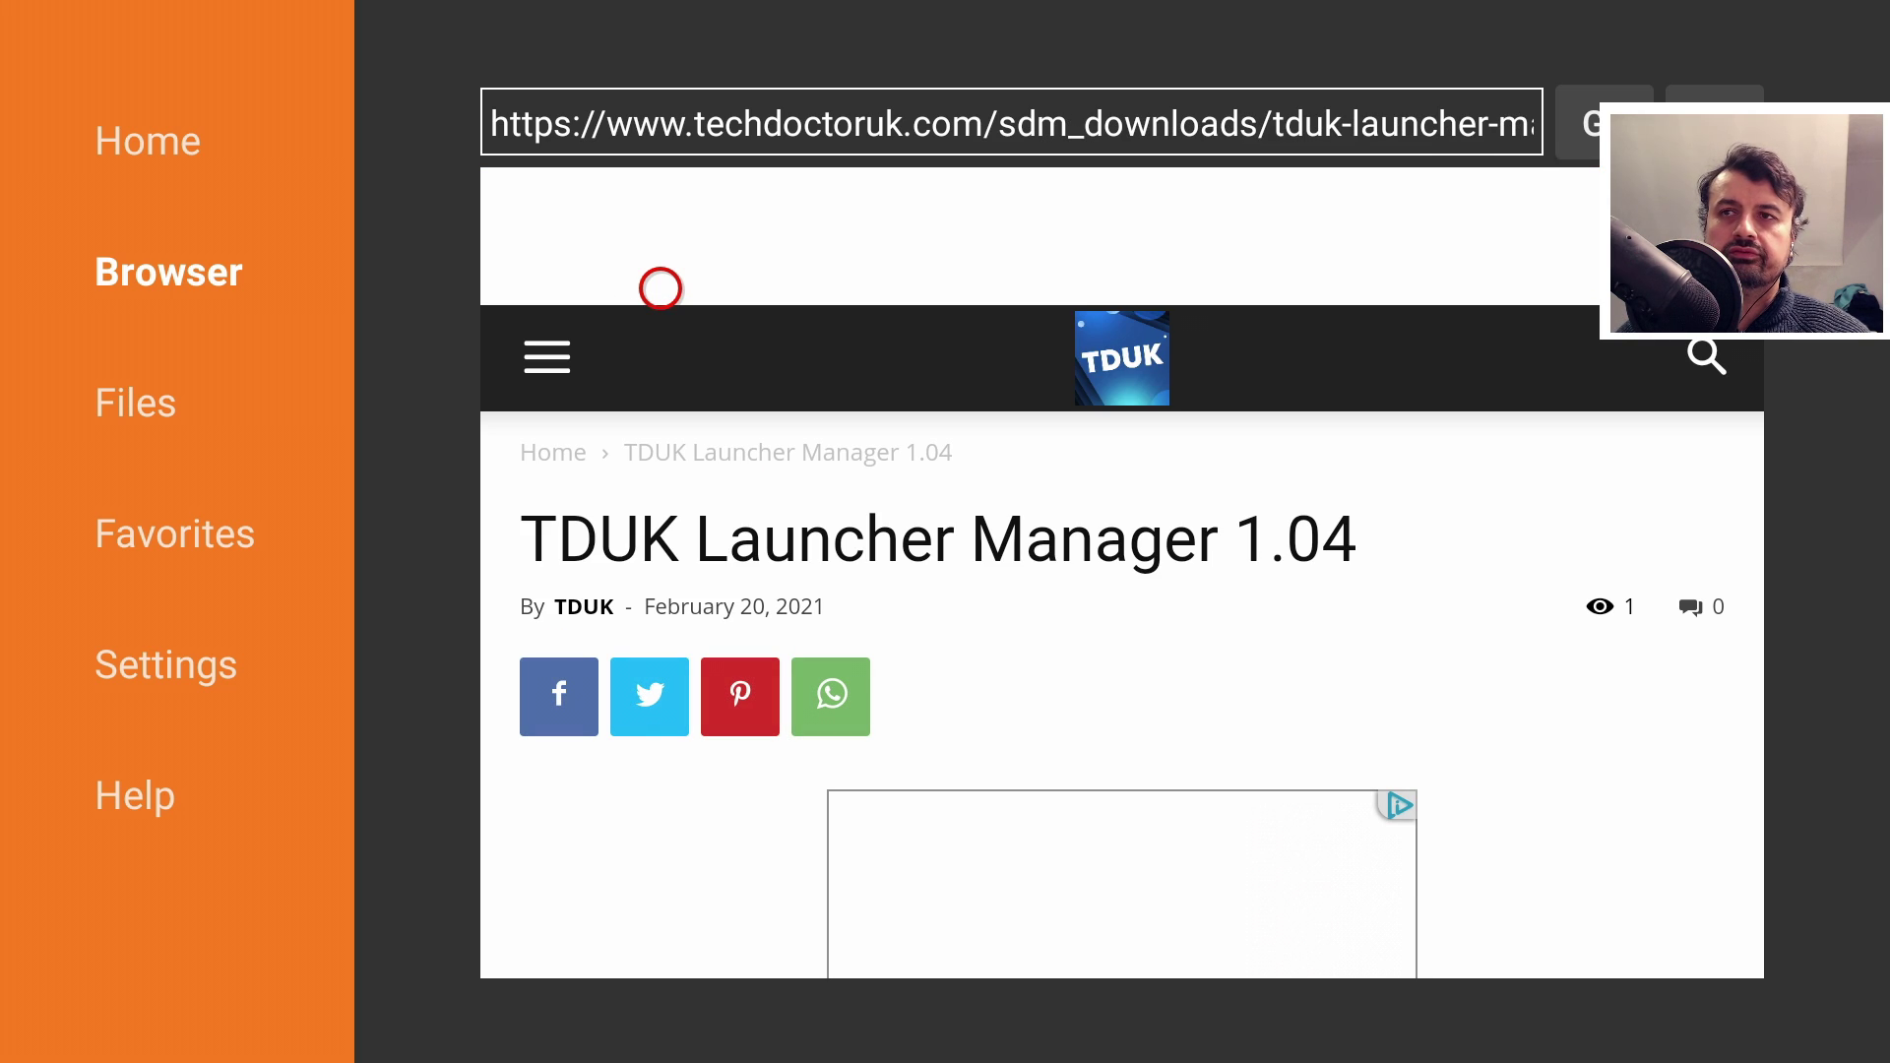
Check the TDUK Launcher Manager 1.04 download page, then go back to the article
scroll(659, 939, "down", 8)
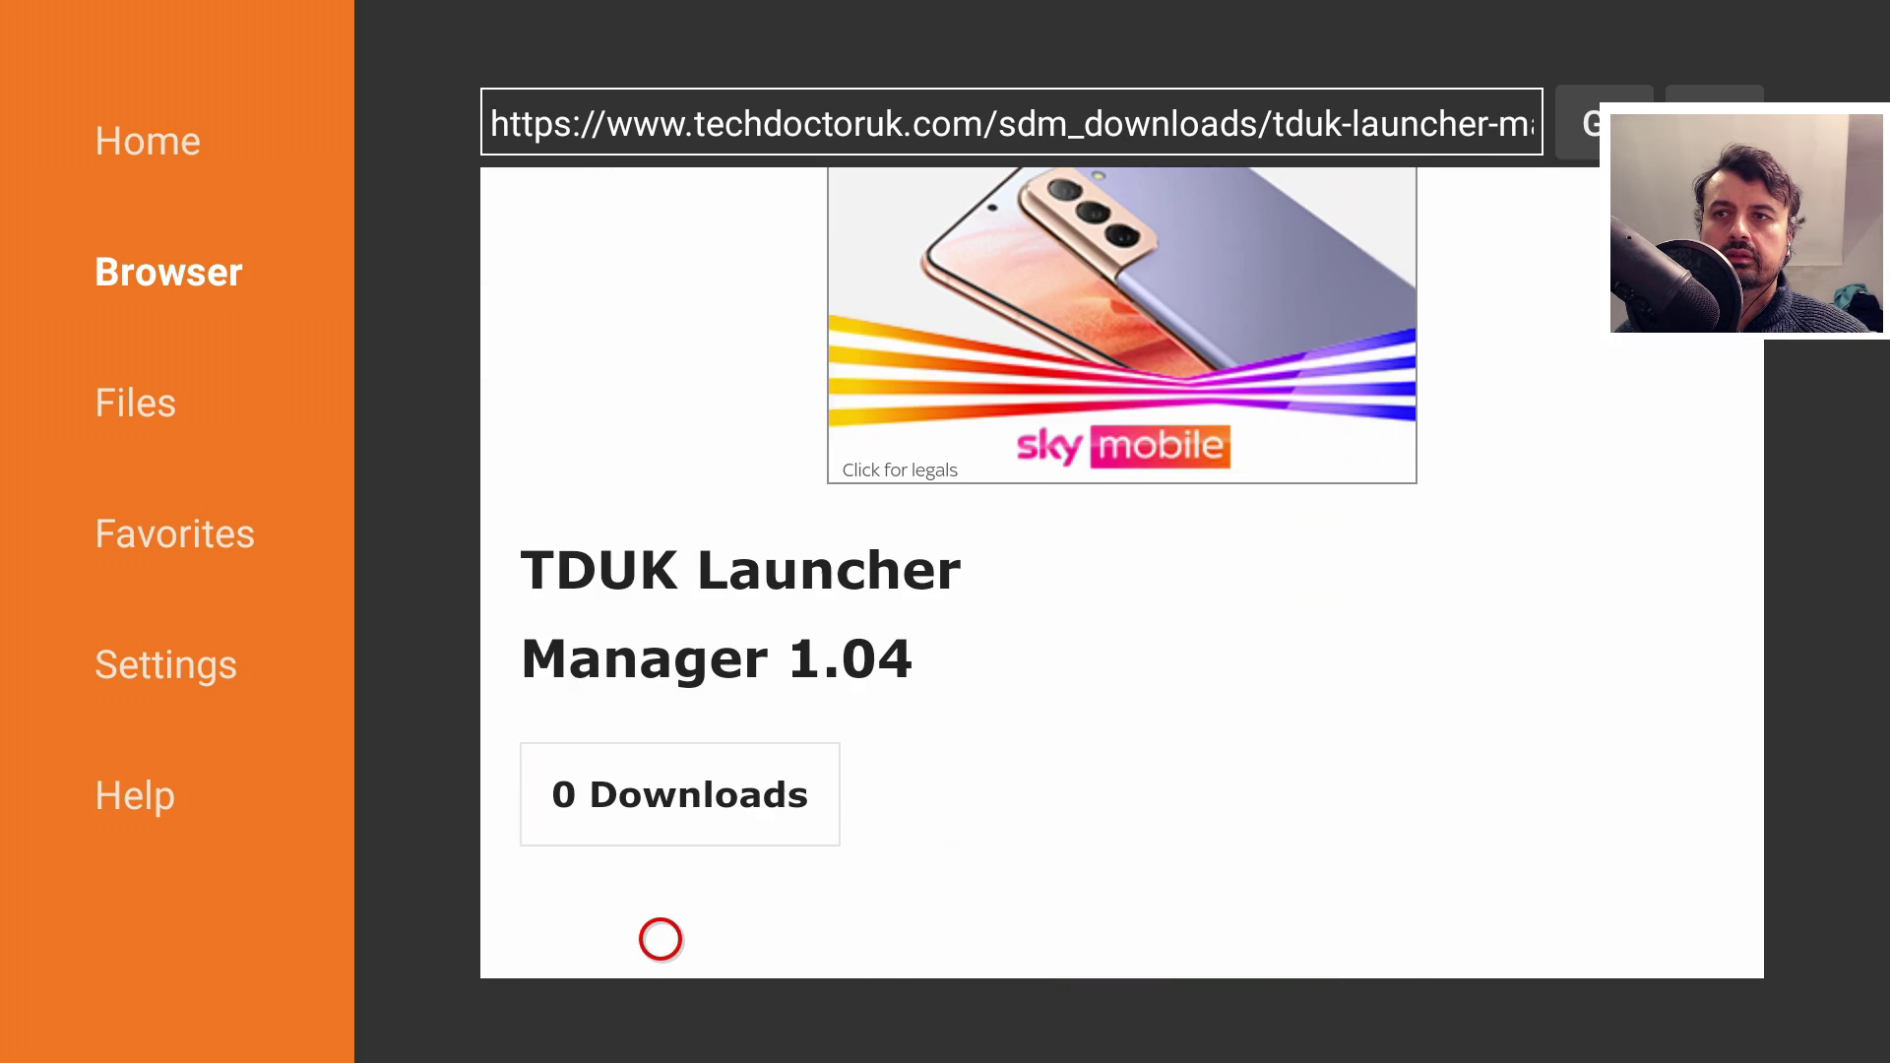
scroll(660, 939, "down", 5)
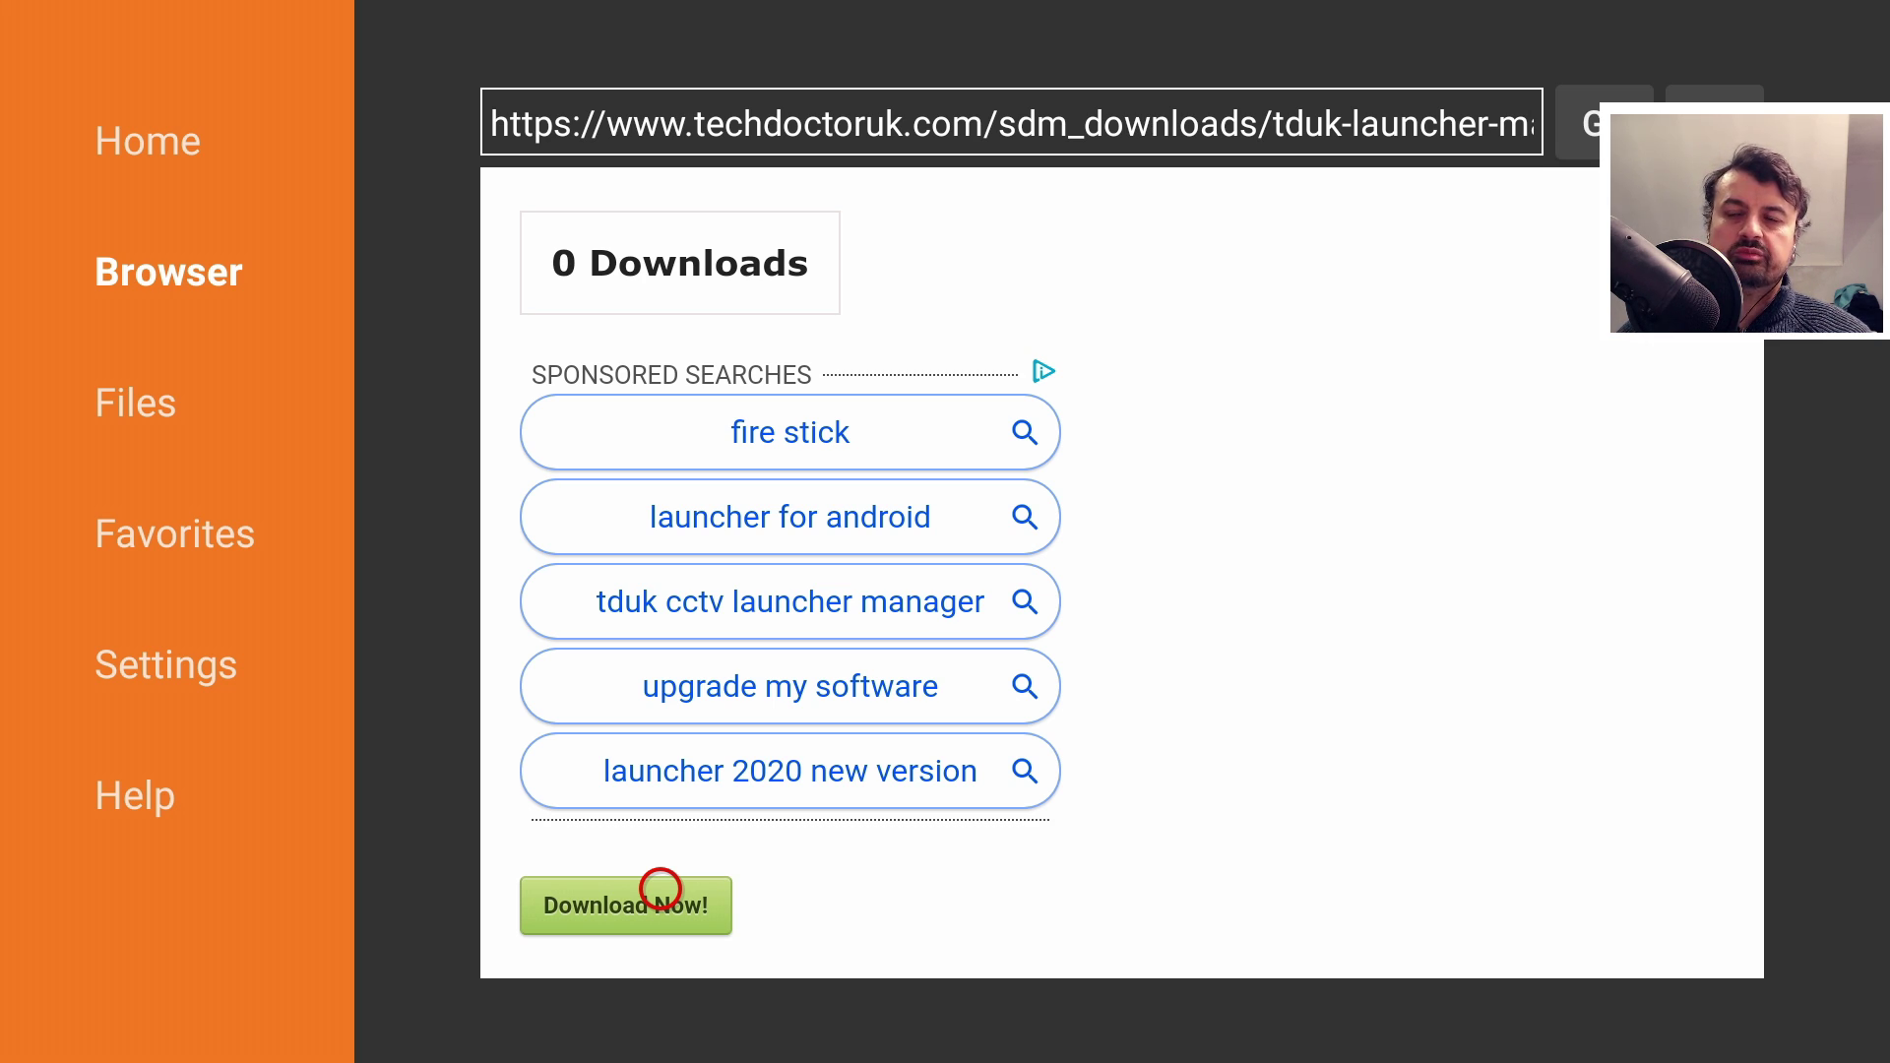
key("alt+Left")
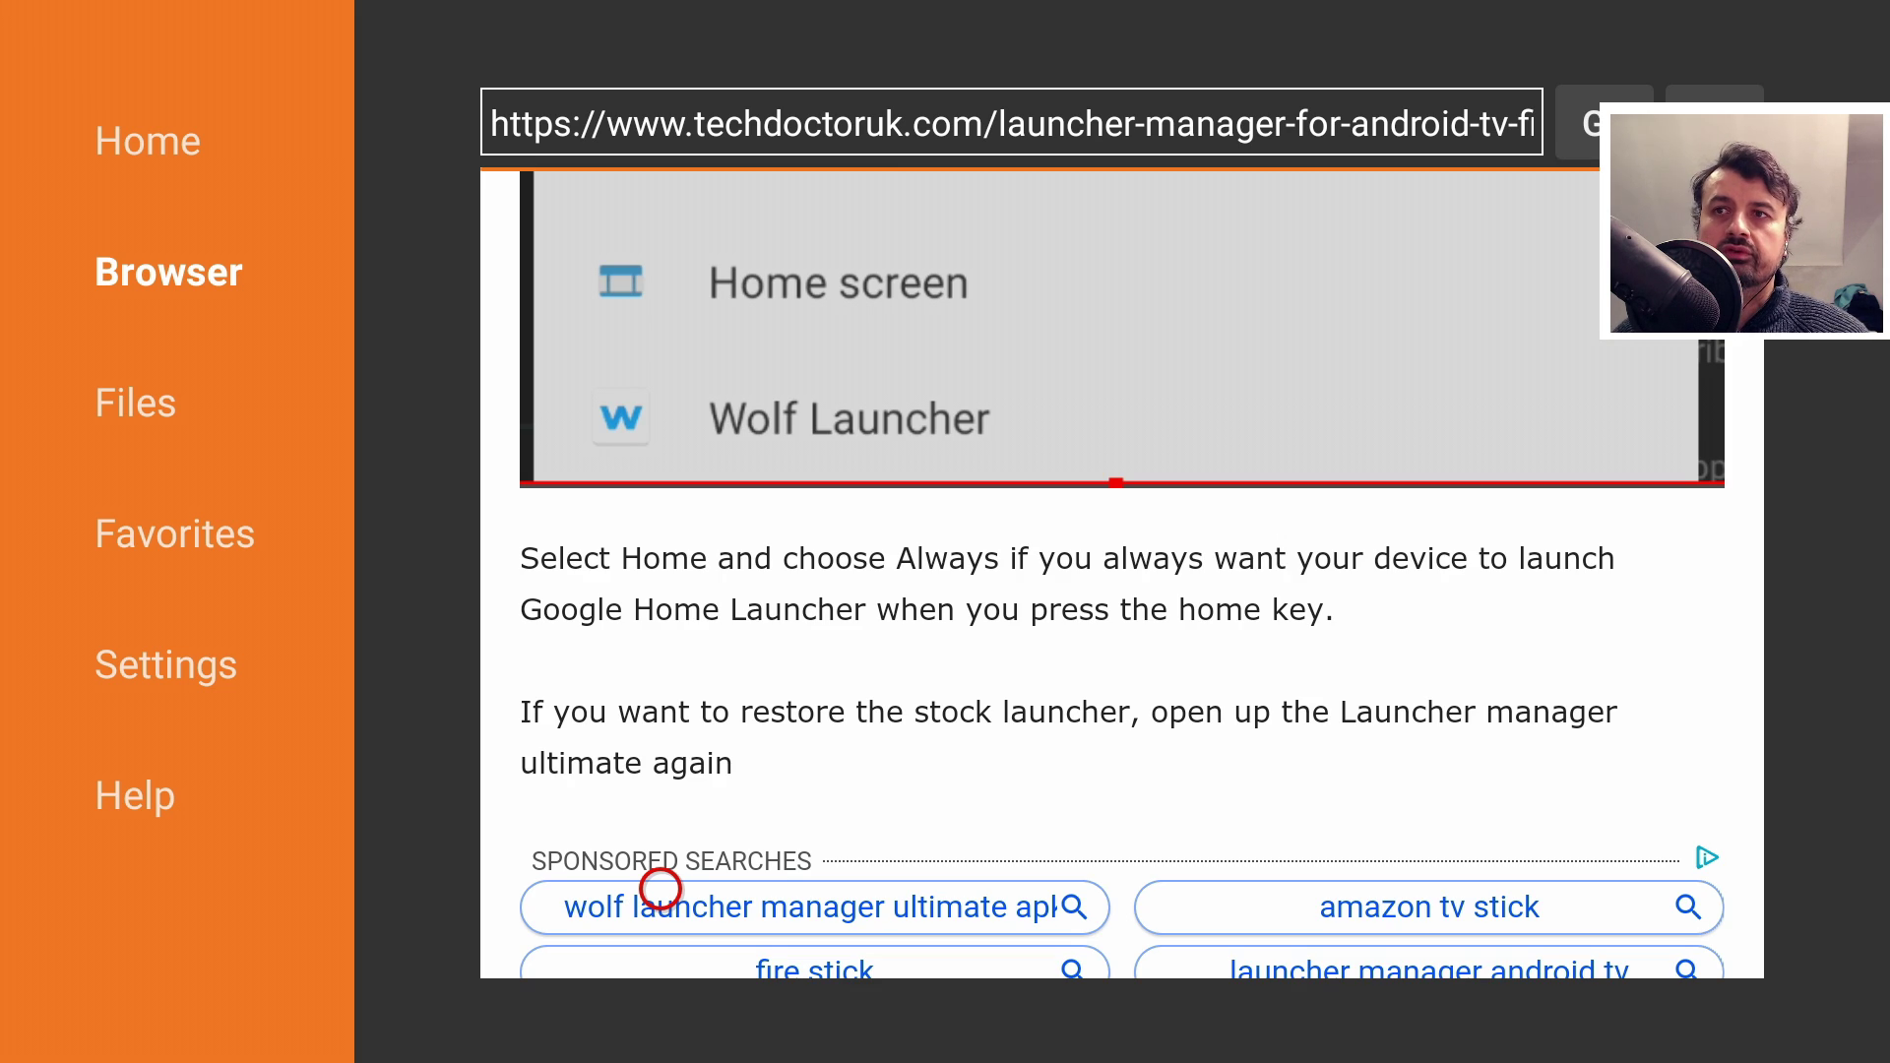
Open the Wolf Launcher (4K Firestick / 2nd Gen Cube) download link
scroll(659, 889, "down", 5)
scroll(655, 876, "down", 5)
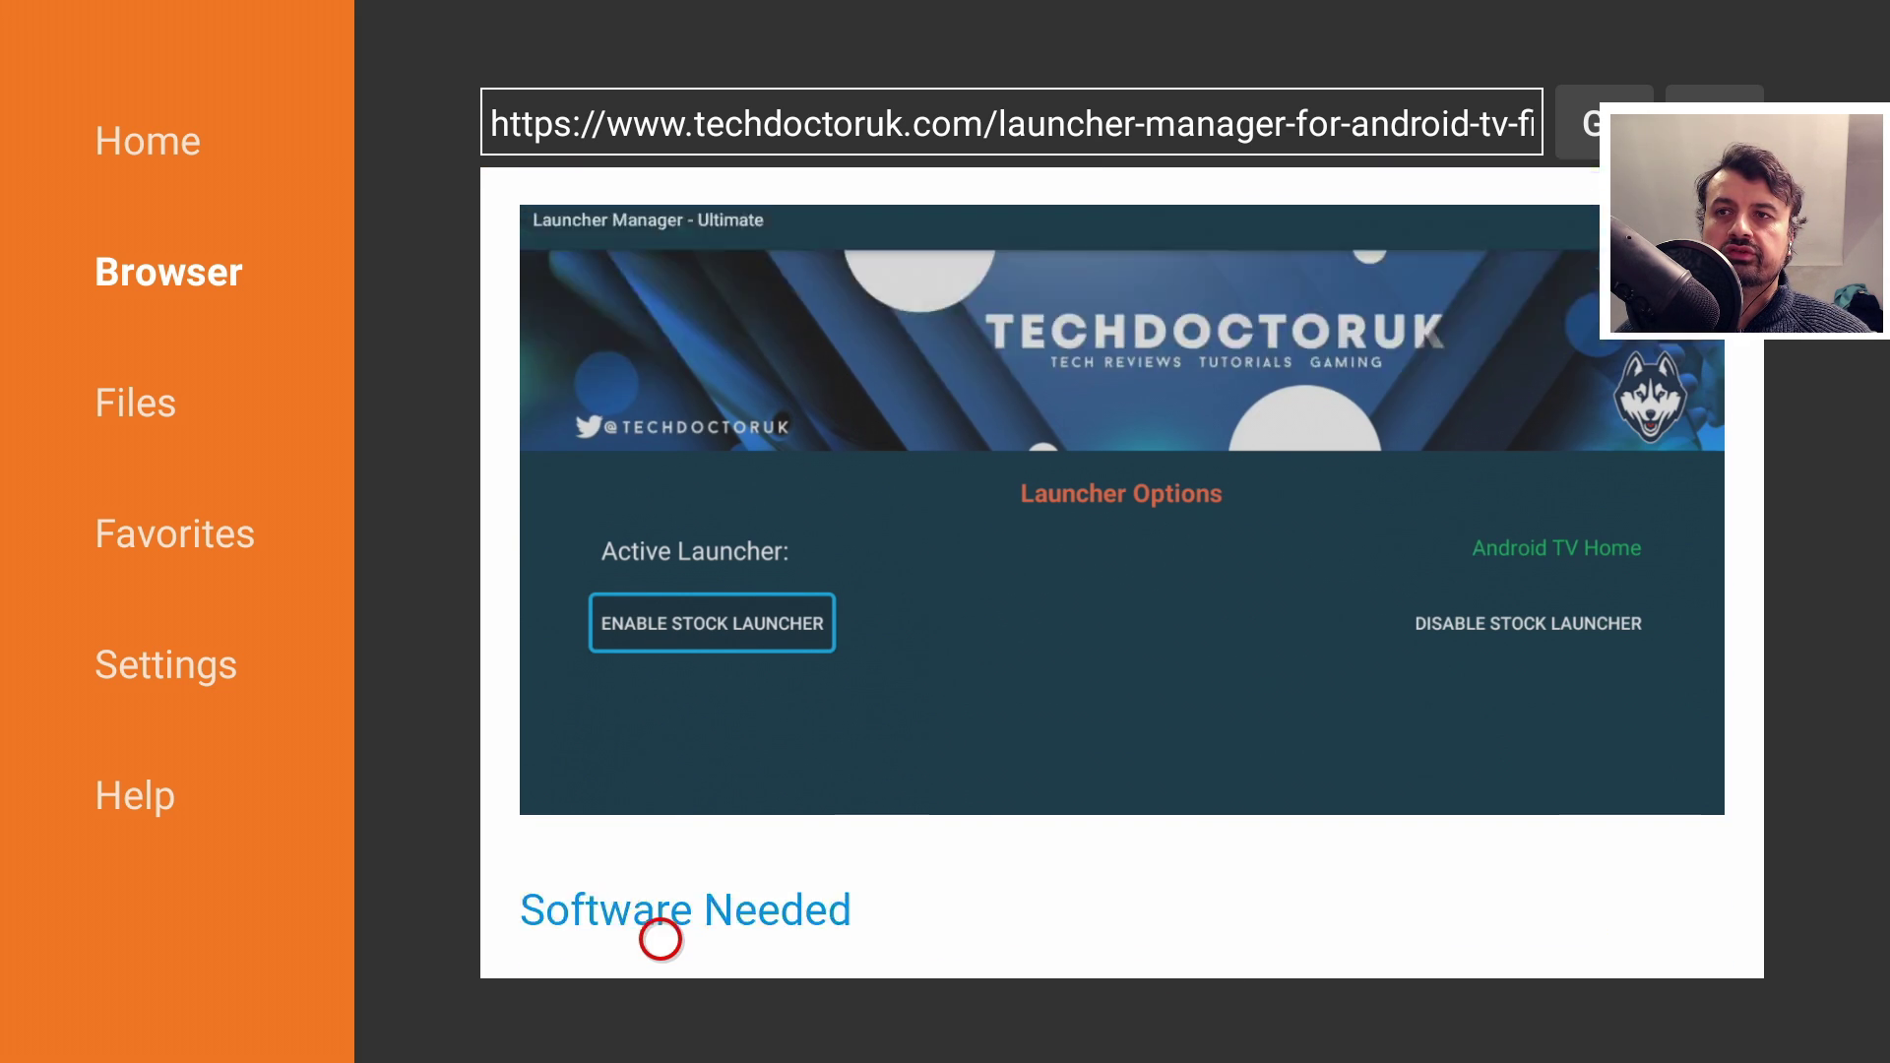
scroll(660, 939, "down", 5)
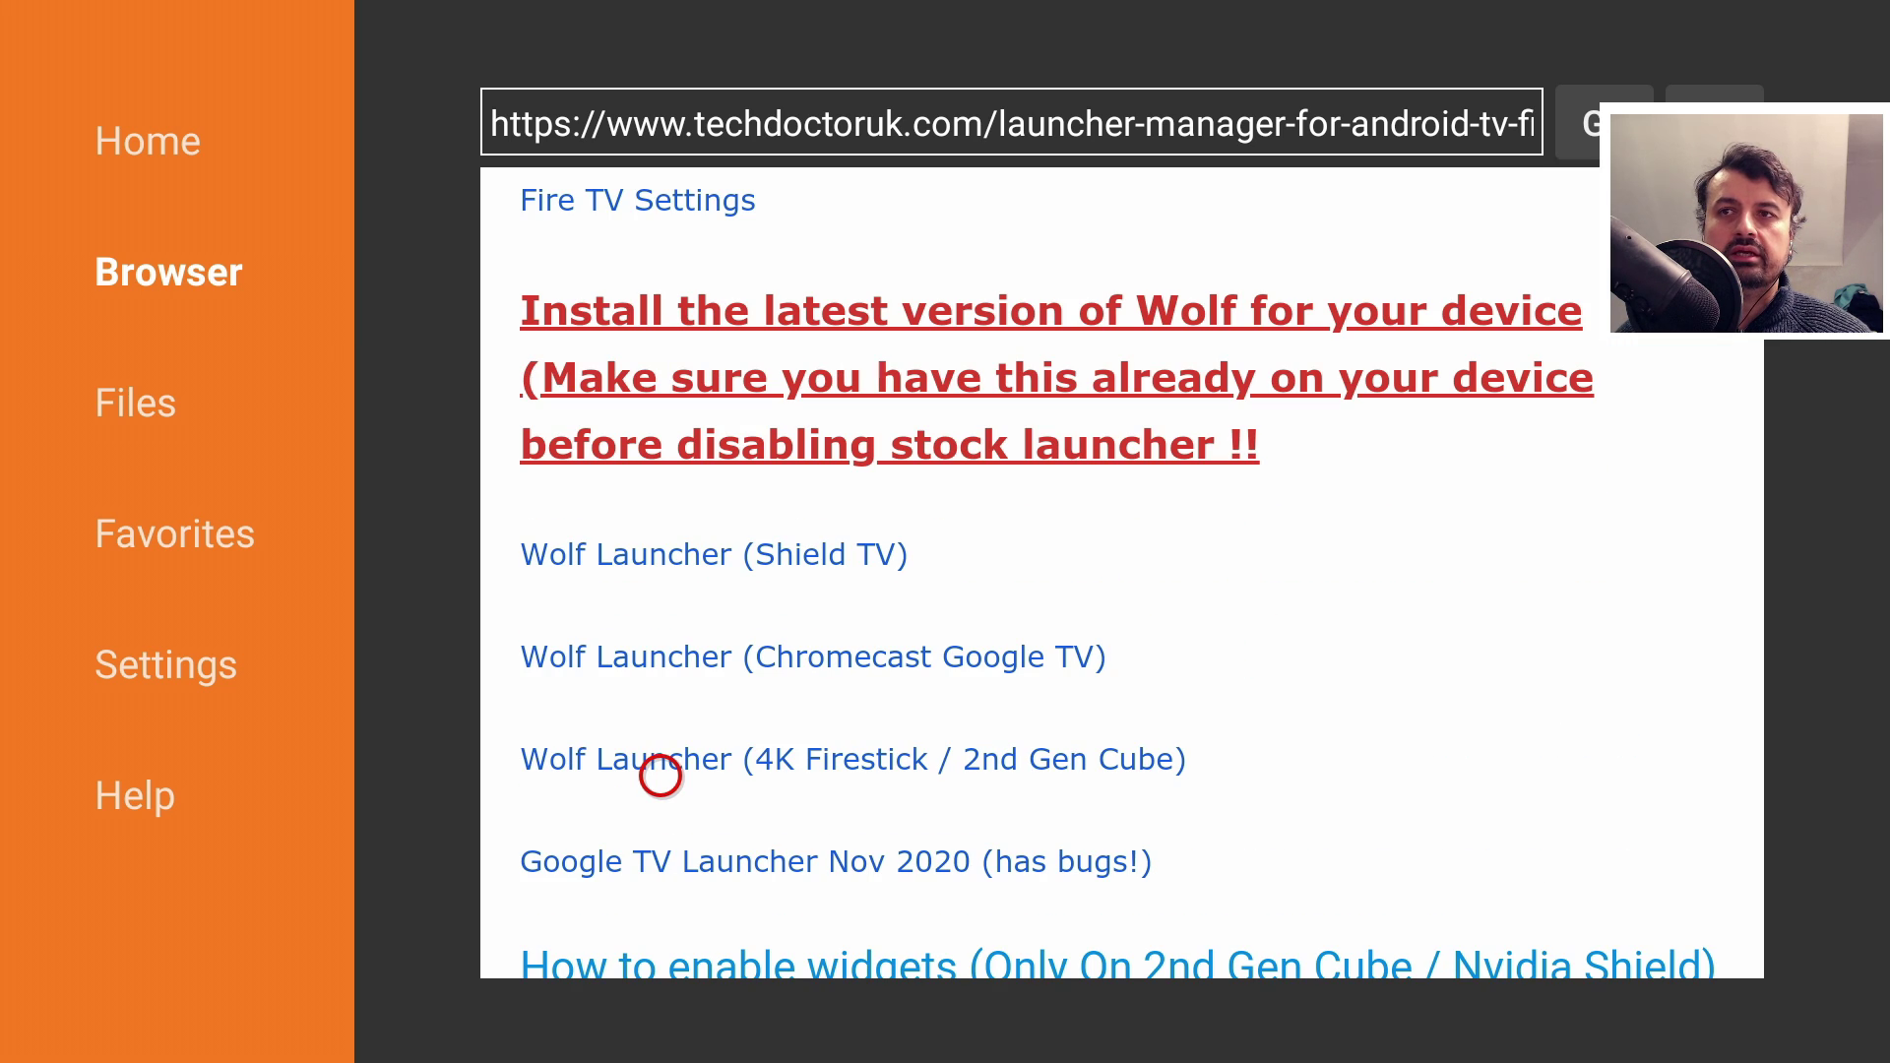
left_click(659, 776)
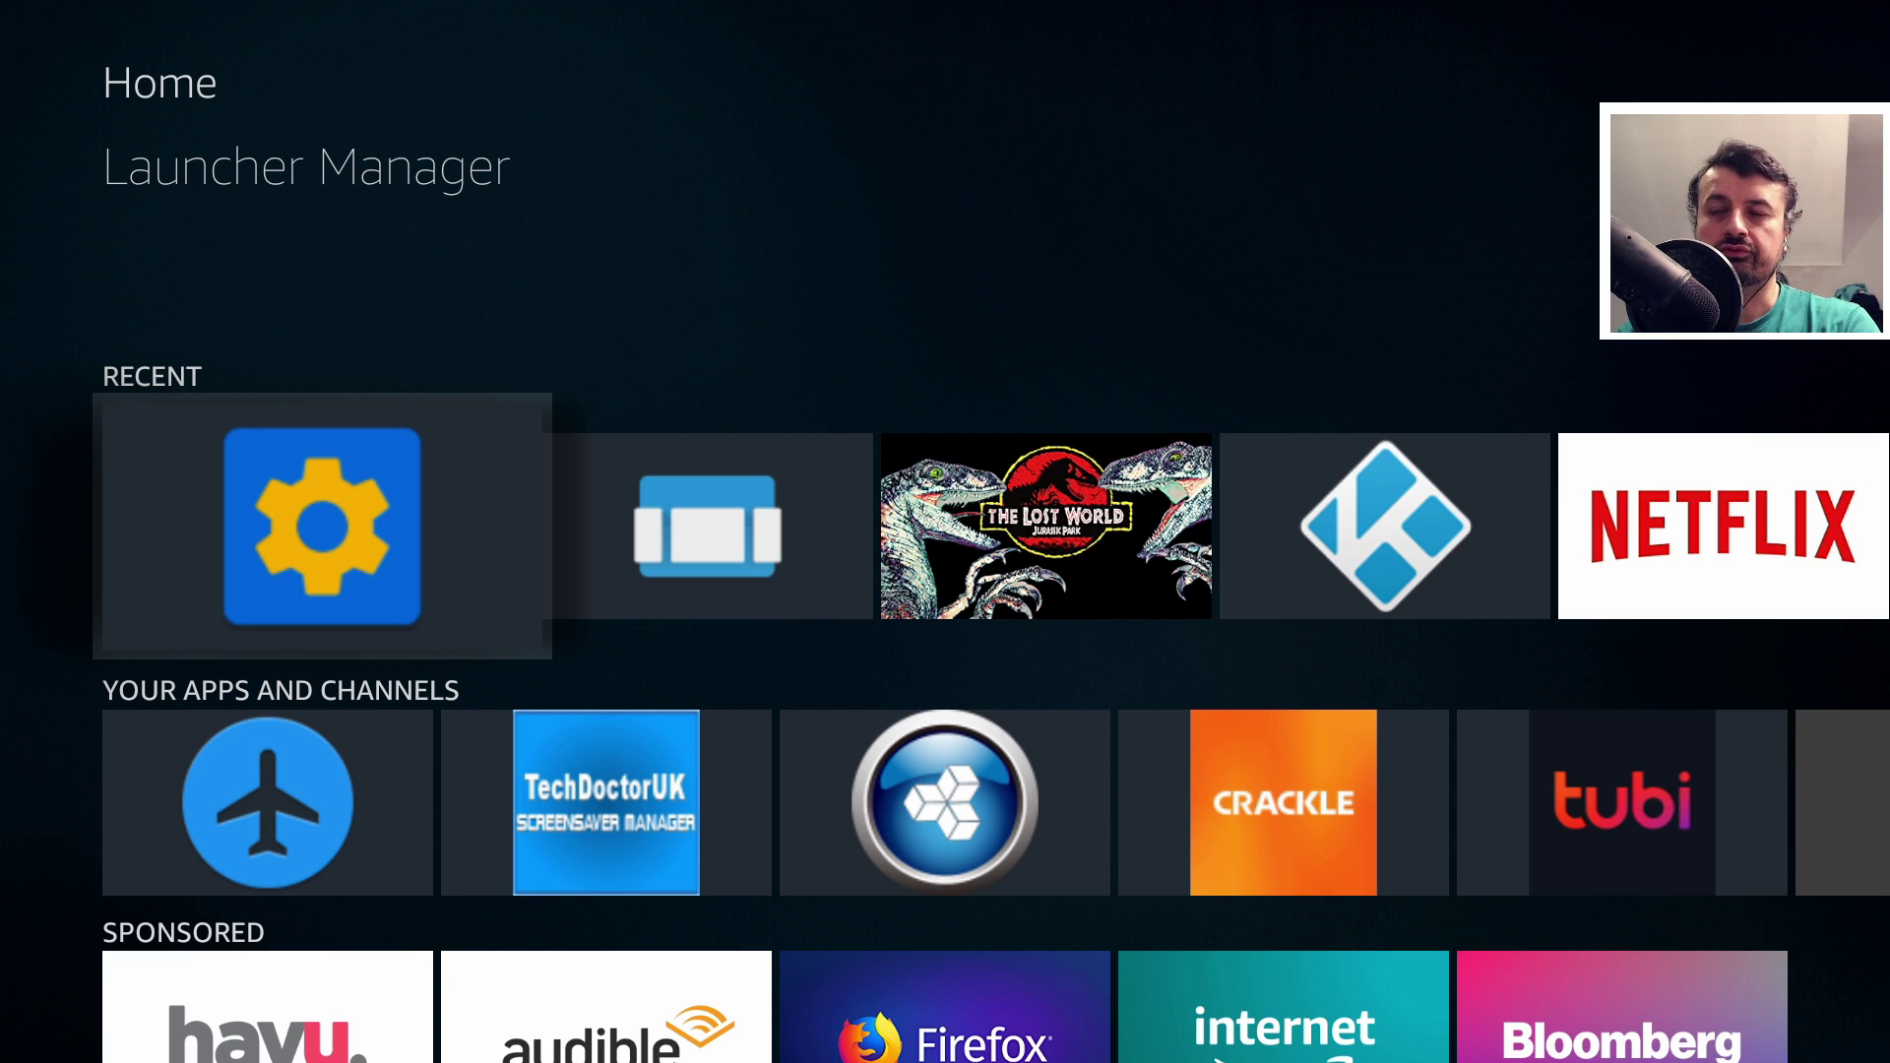
Launch Launcher Manager from the Recent row
key("Return")
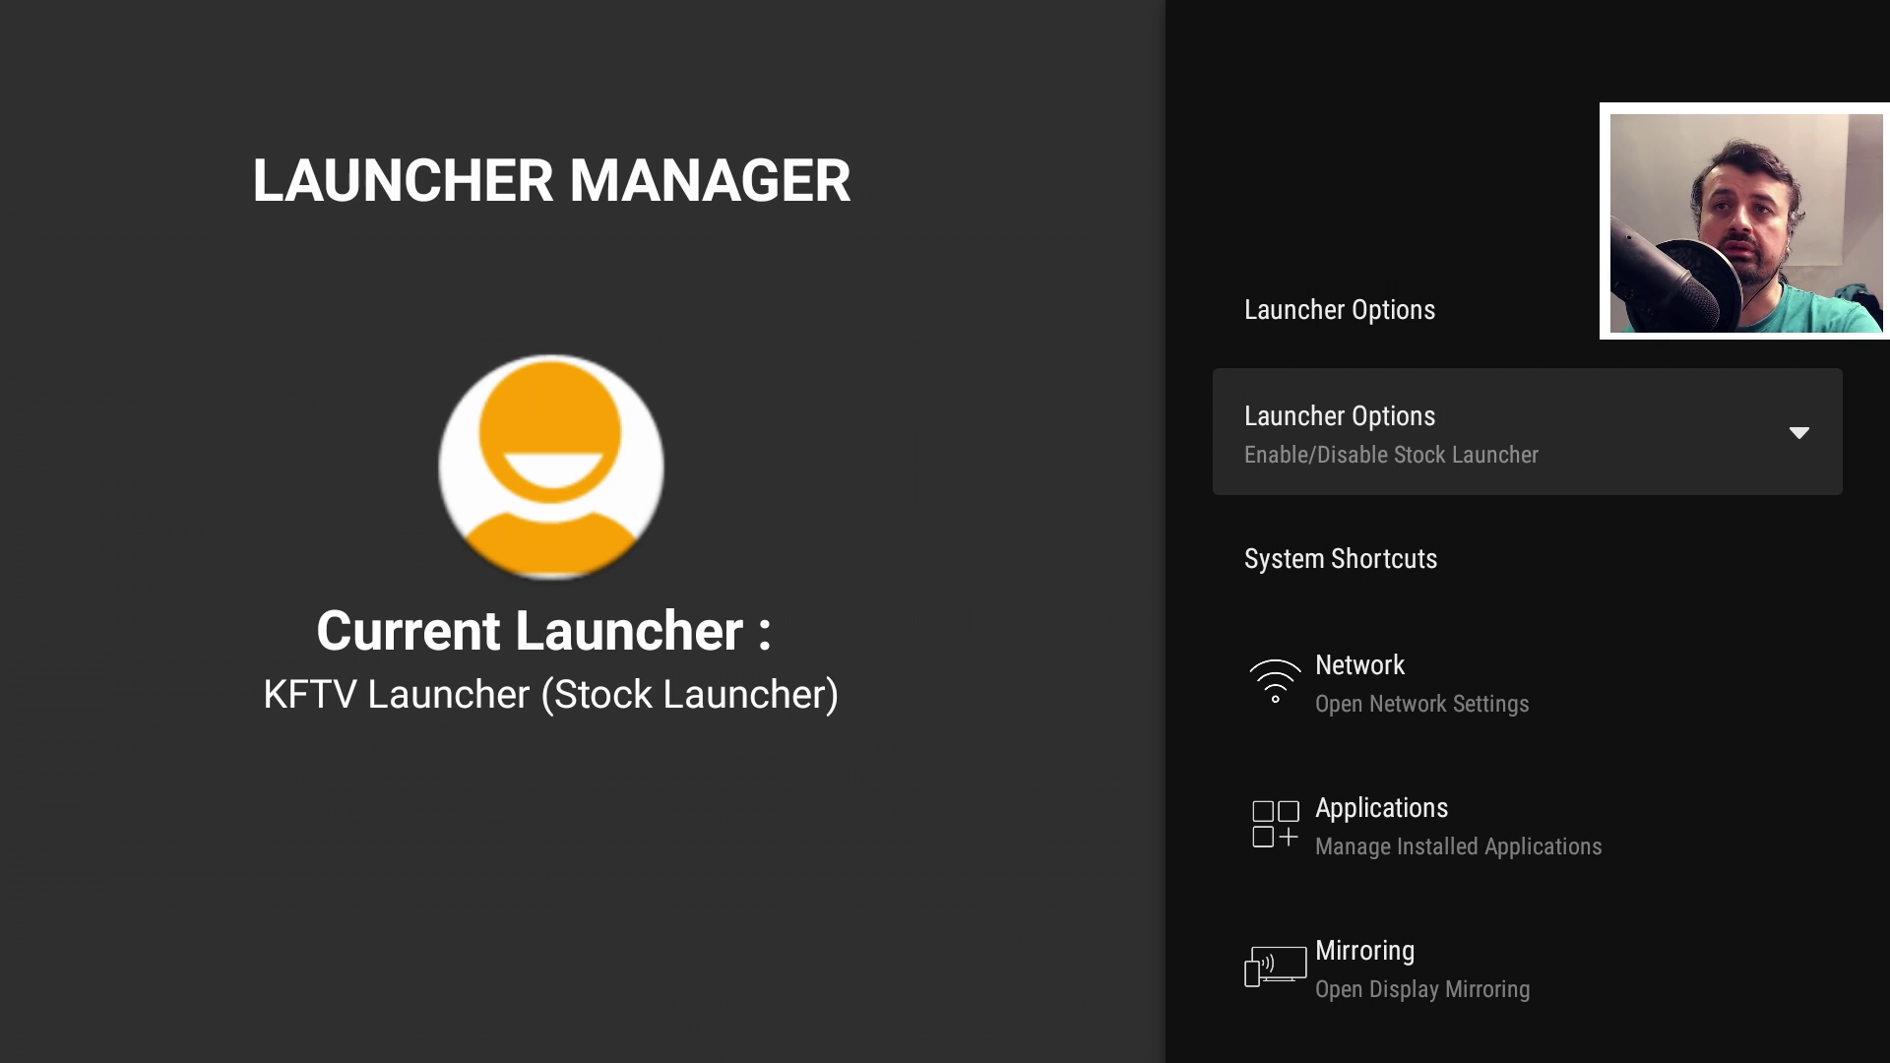
Browse the system shortcuts list down to My Fire TV
key("Down")
key("Down")
key("Up")
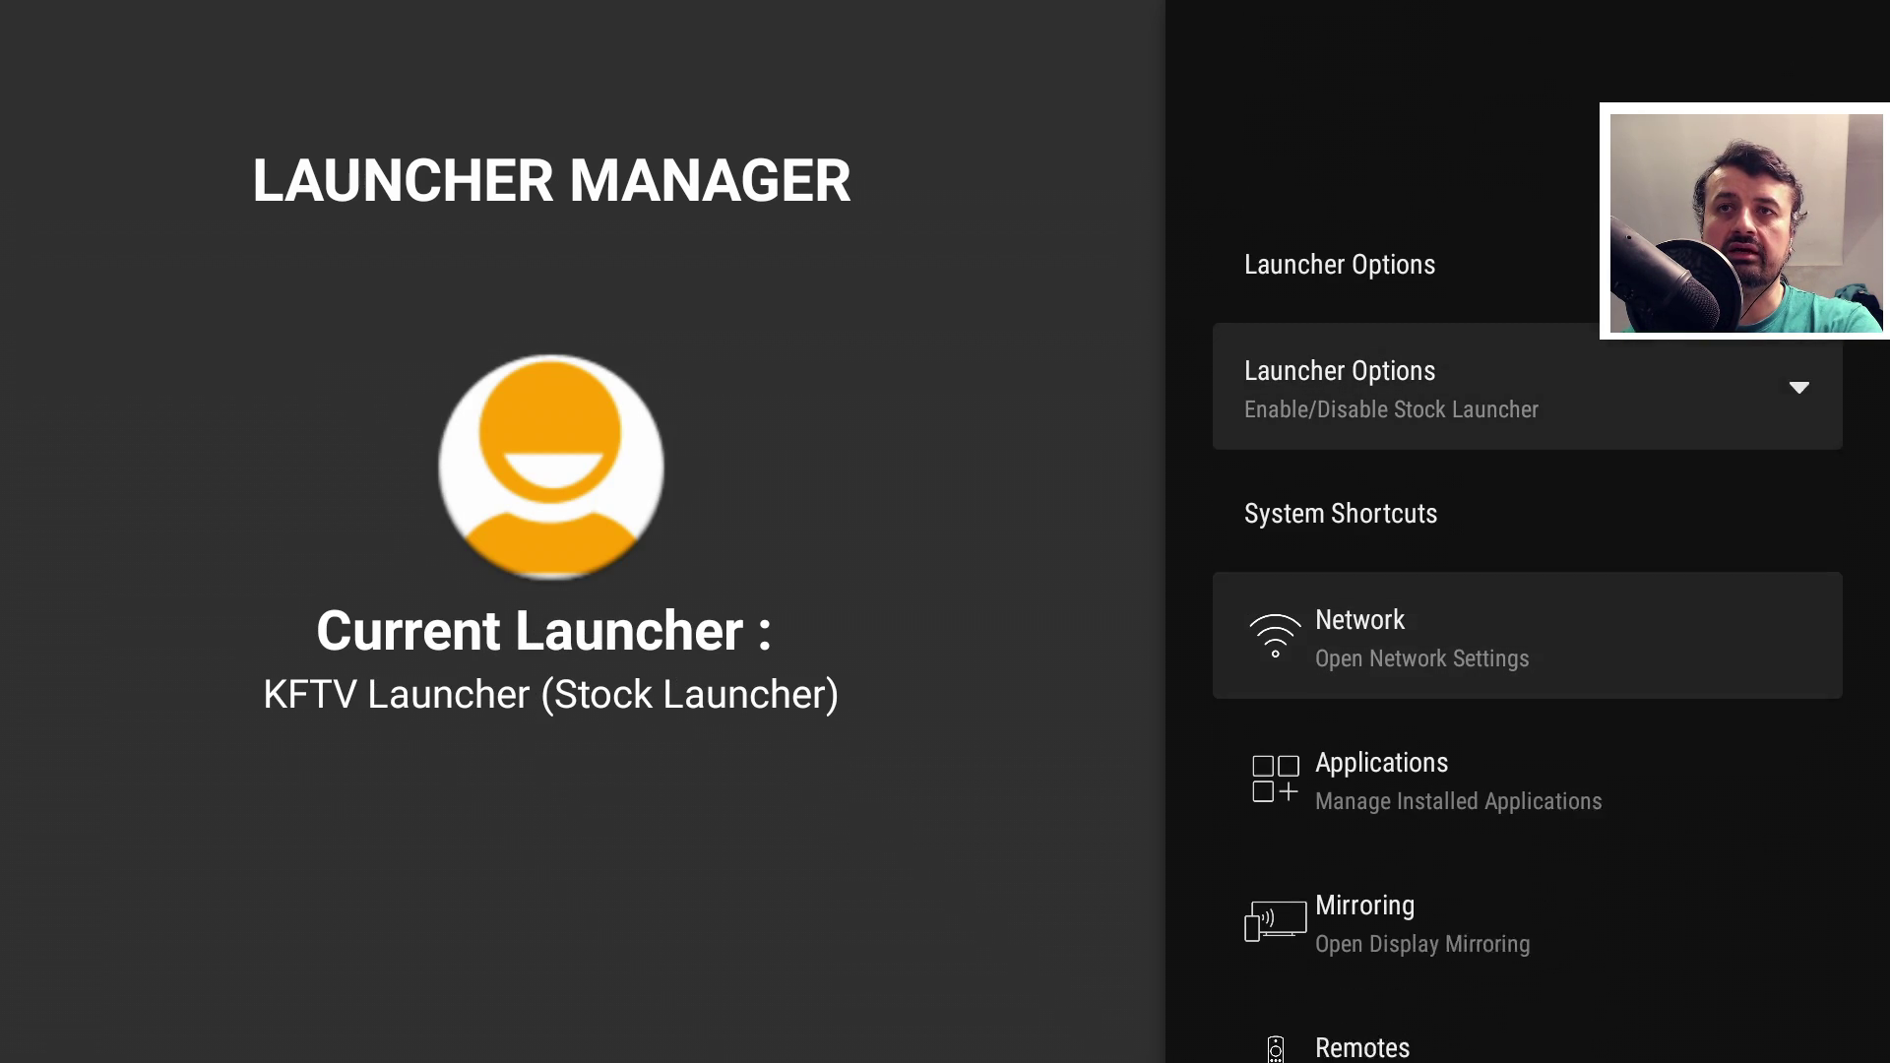
key("Up")
key("Down")
key("Down")
key("Down")
key("Down")
key("Down")
key("Down")
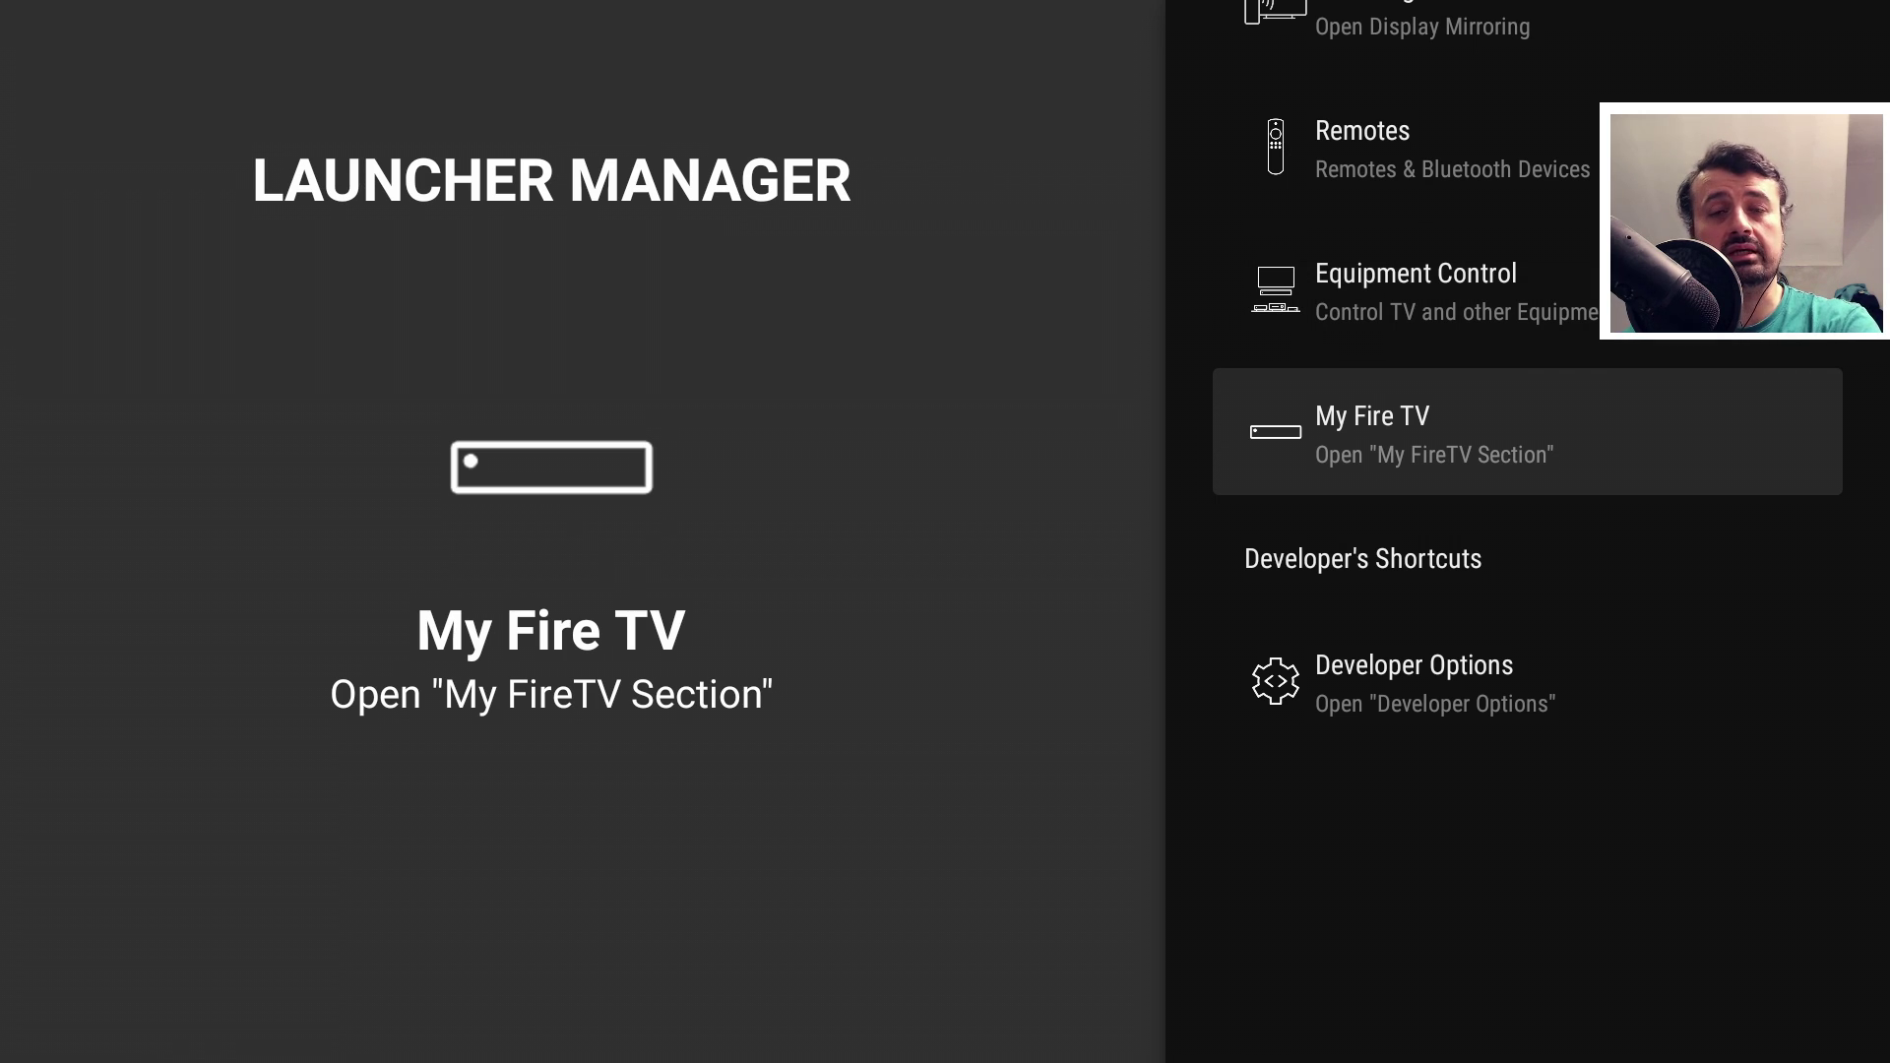
Expand Launcher Options and compare Enable and Disable Stock Launcher
key("Up")
key("Up")
key("Up")
key("Up")
key("Up")
key("Up")
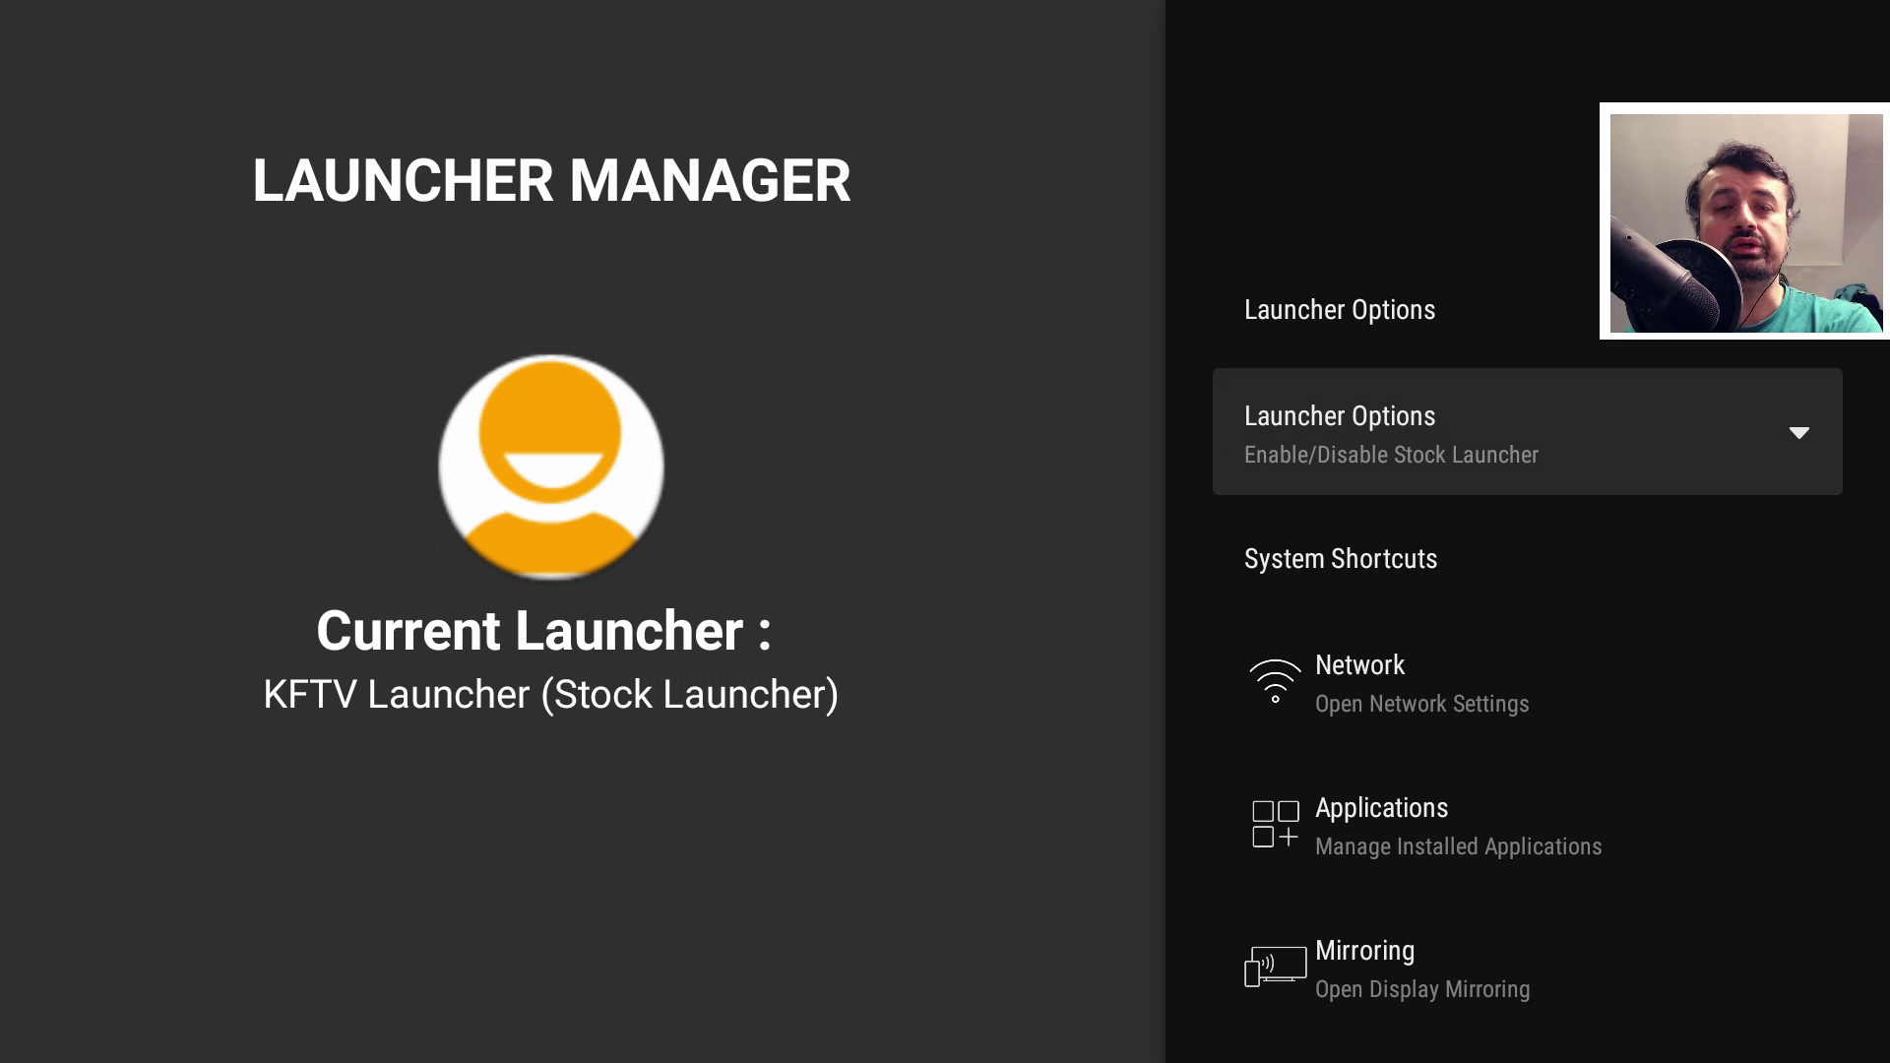
key("Return")
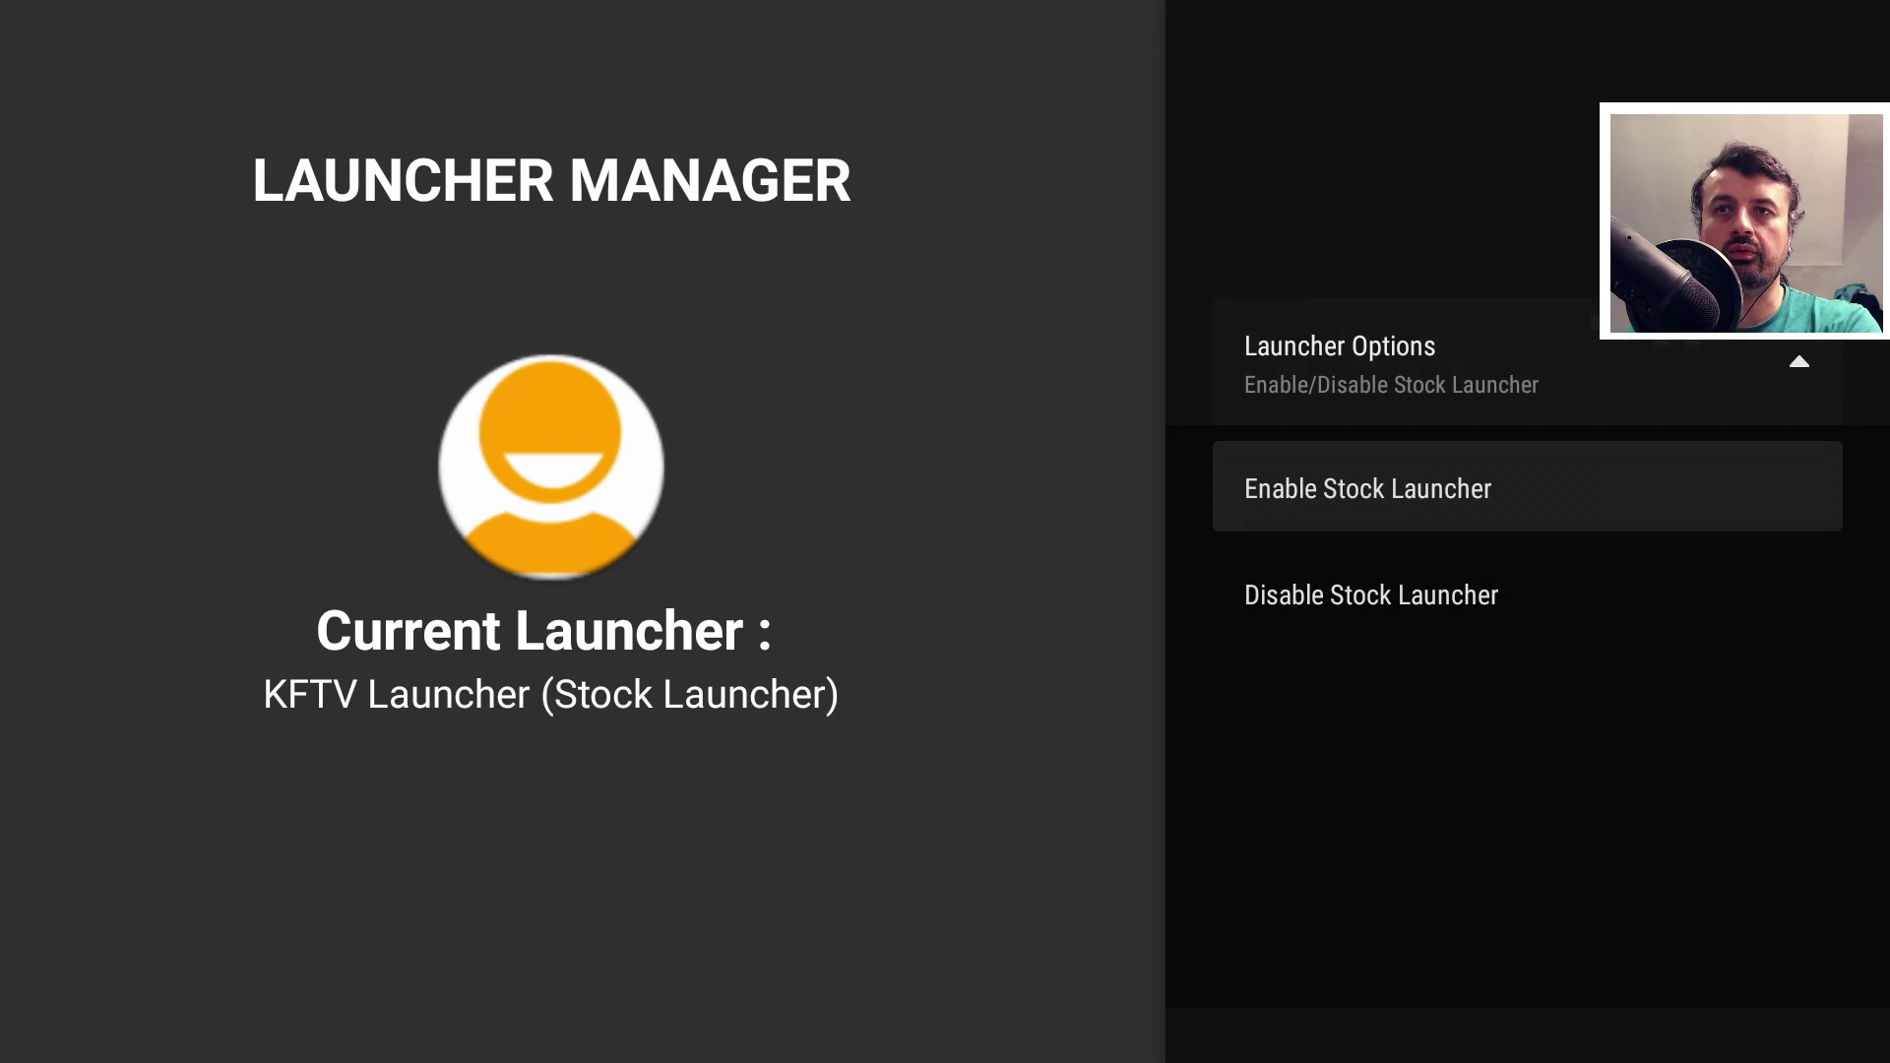
key("Down")
key("Up")
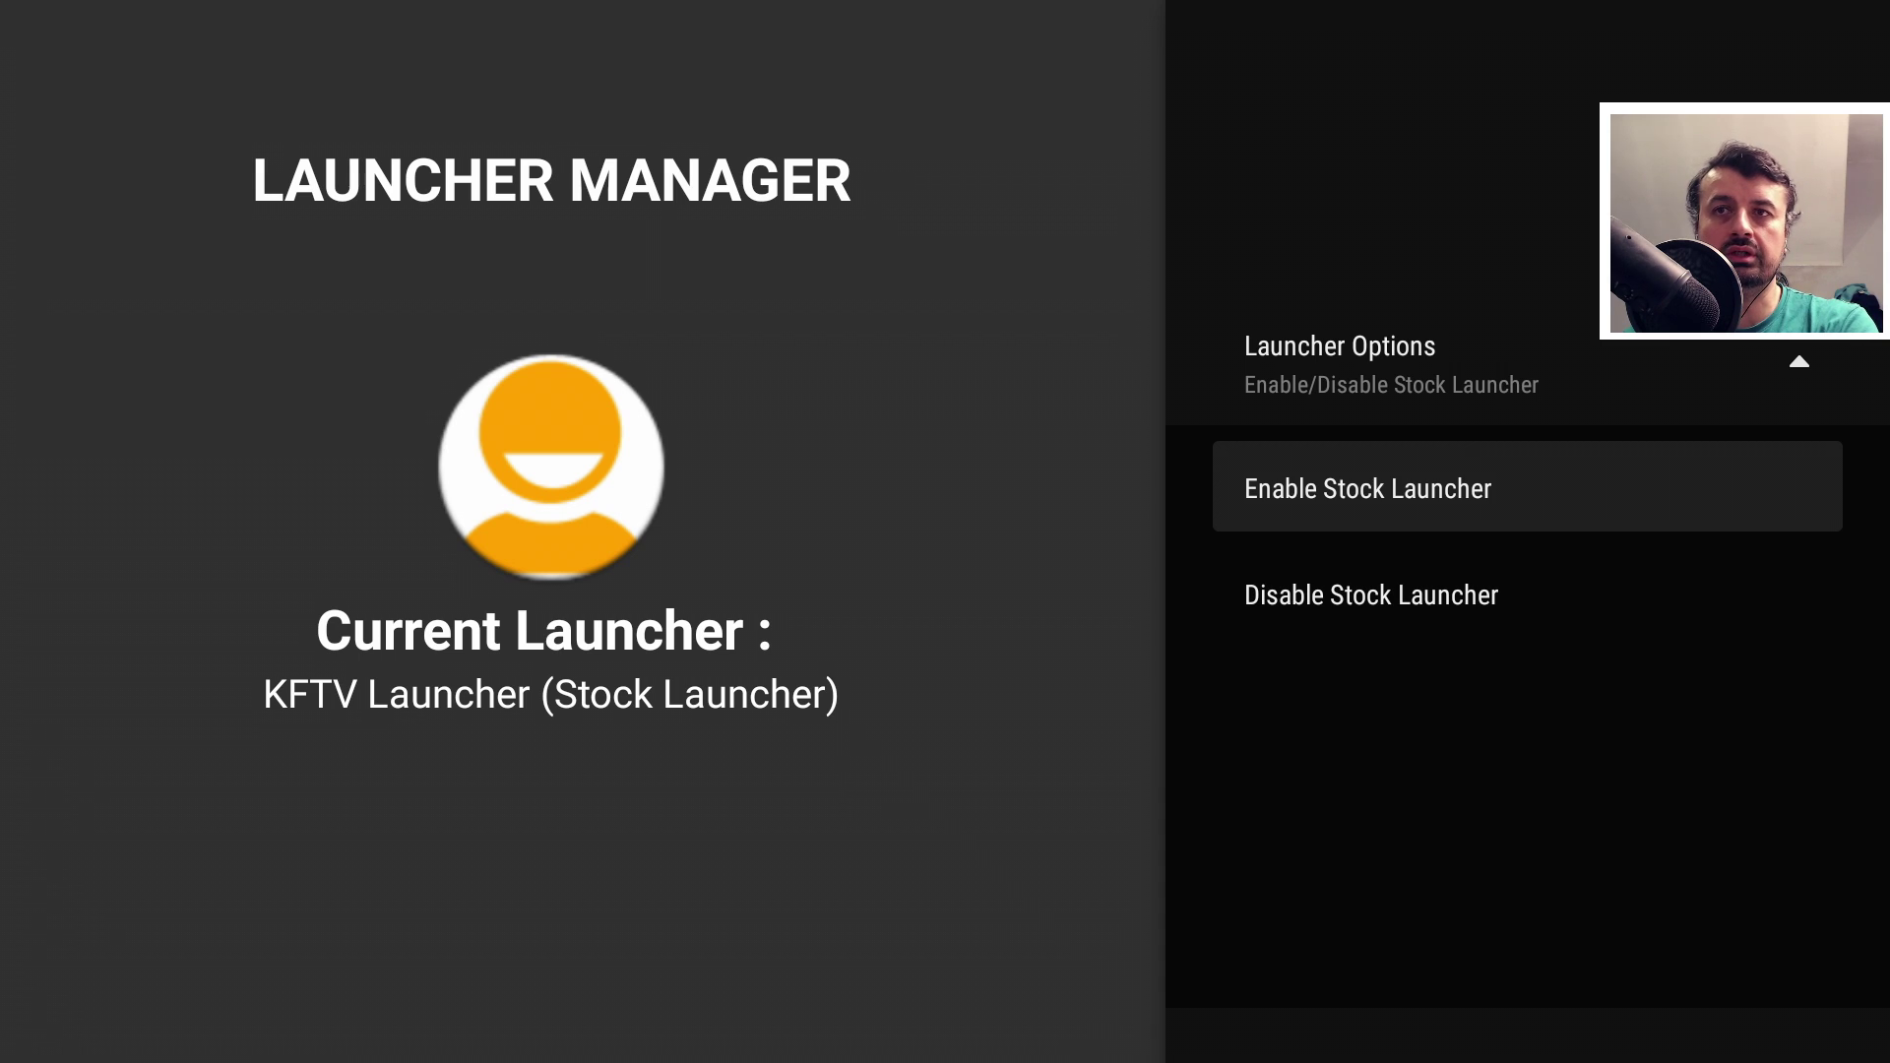
key("Down")
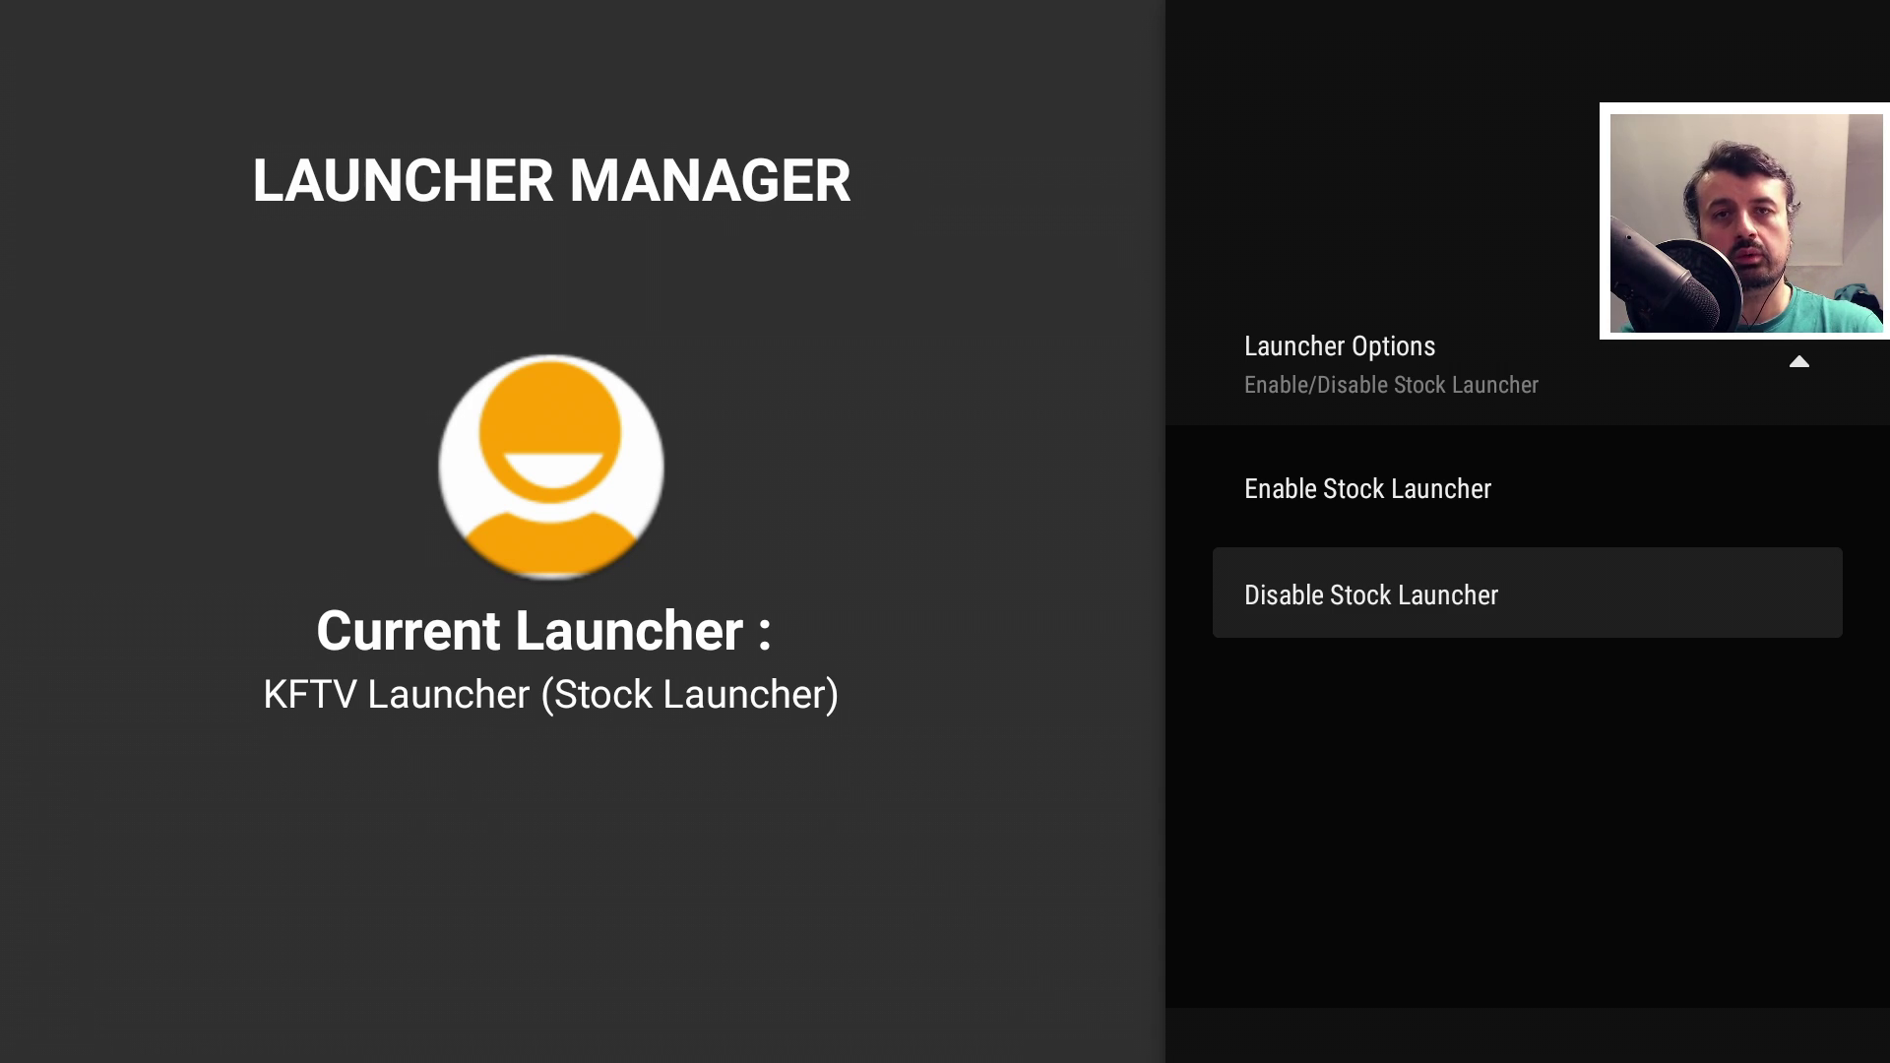
key("Up")
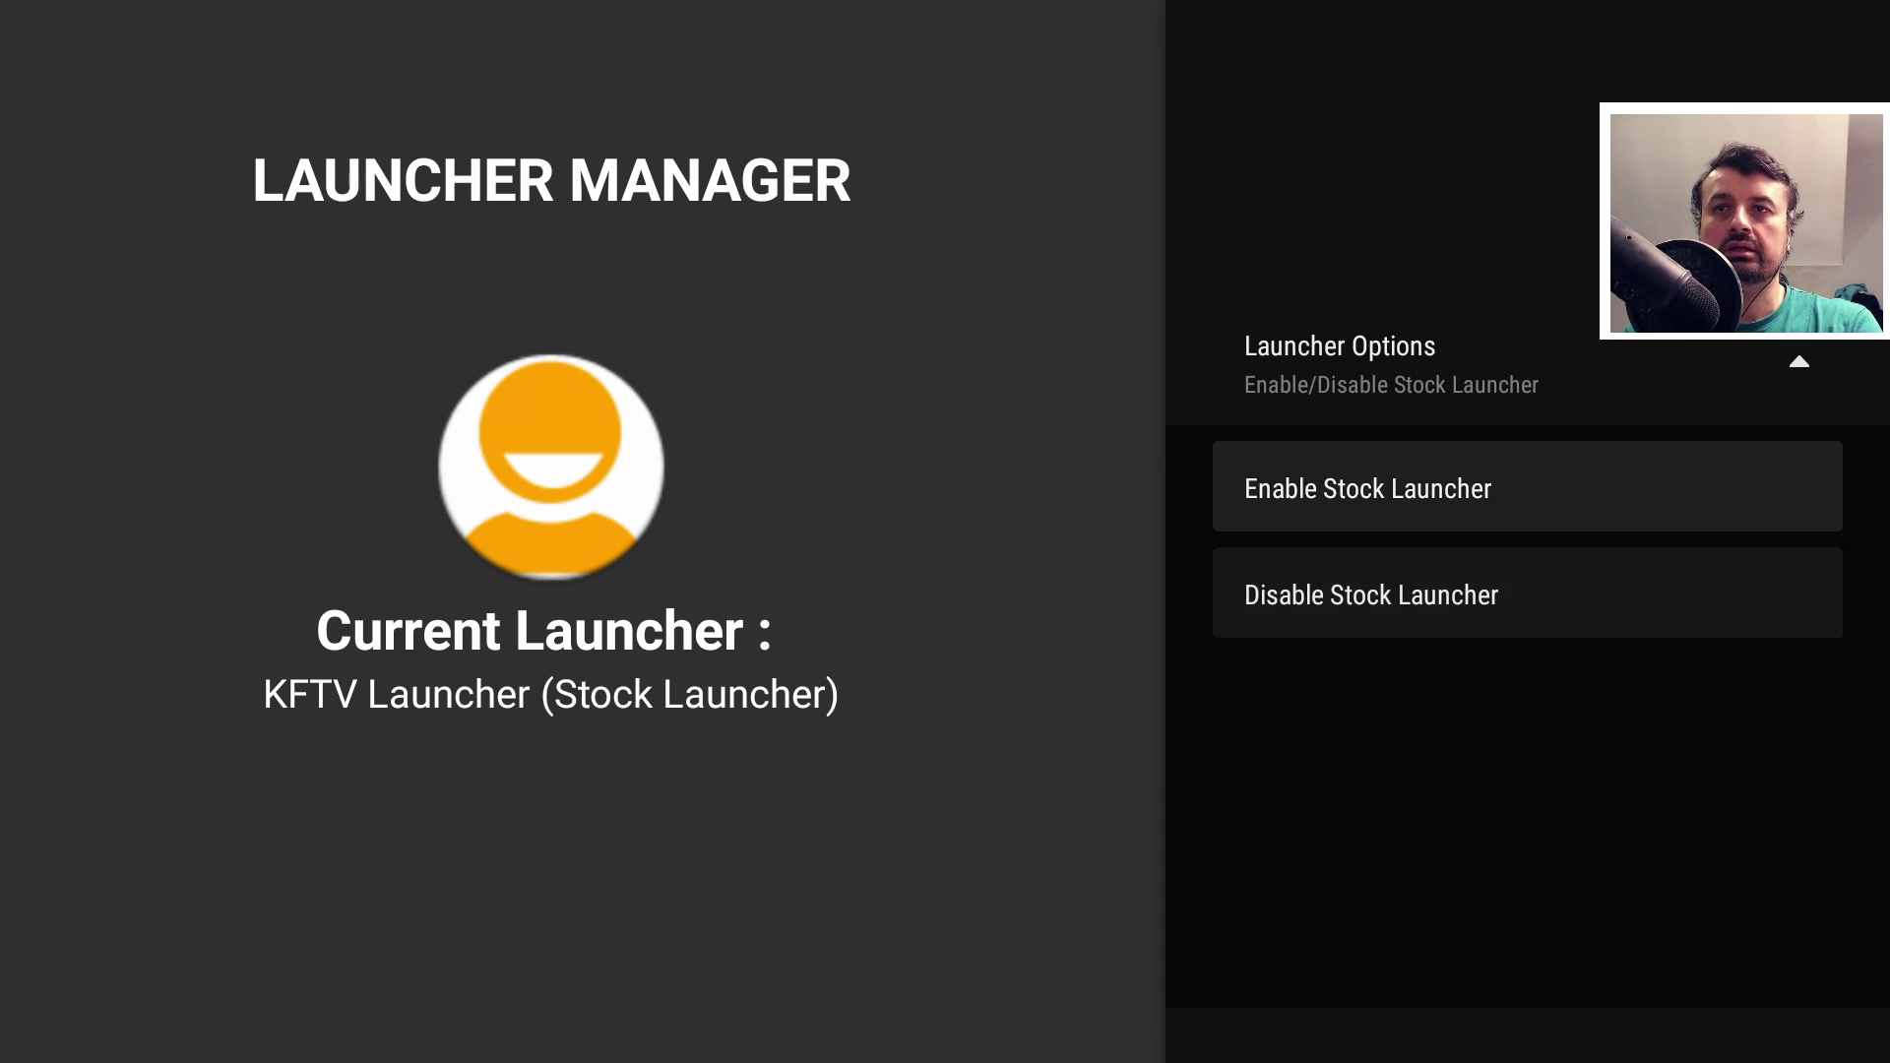
Select Disable Stock Launcher, then go Home to get the home-app choice
key("Down")
key("Return")
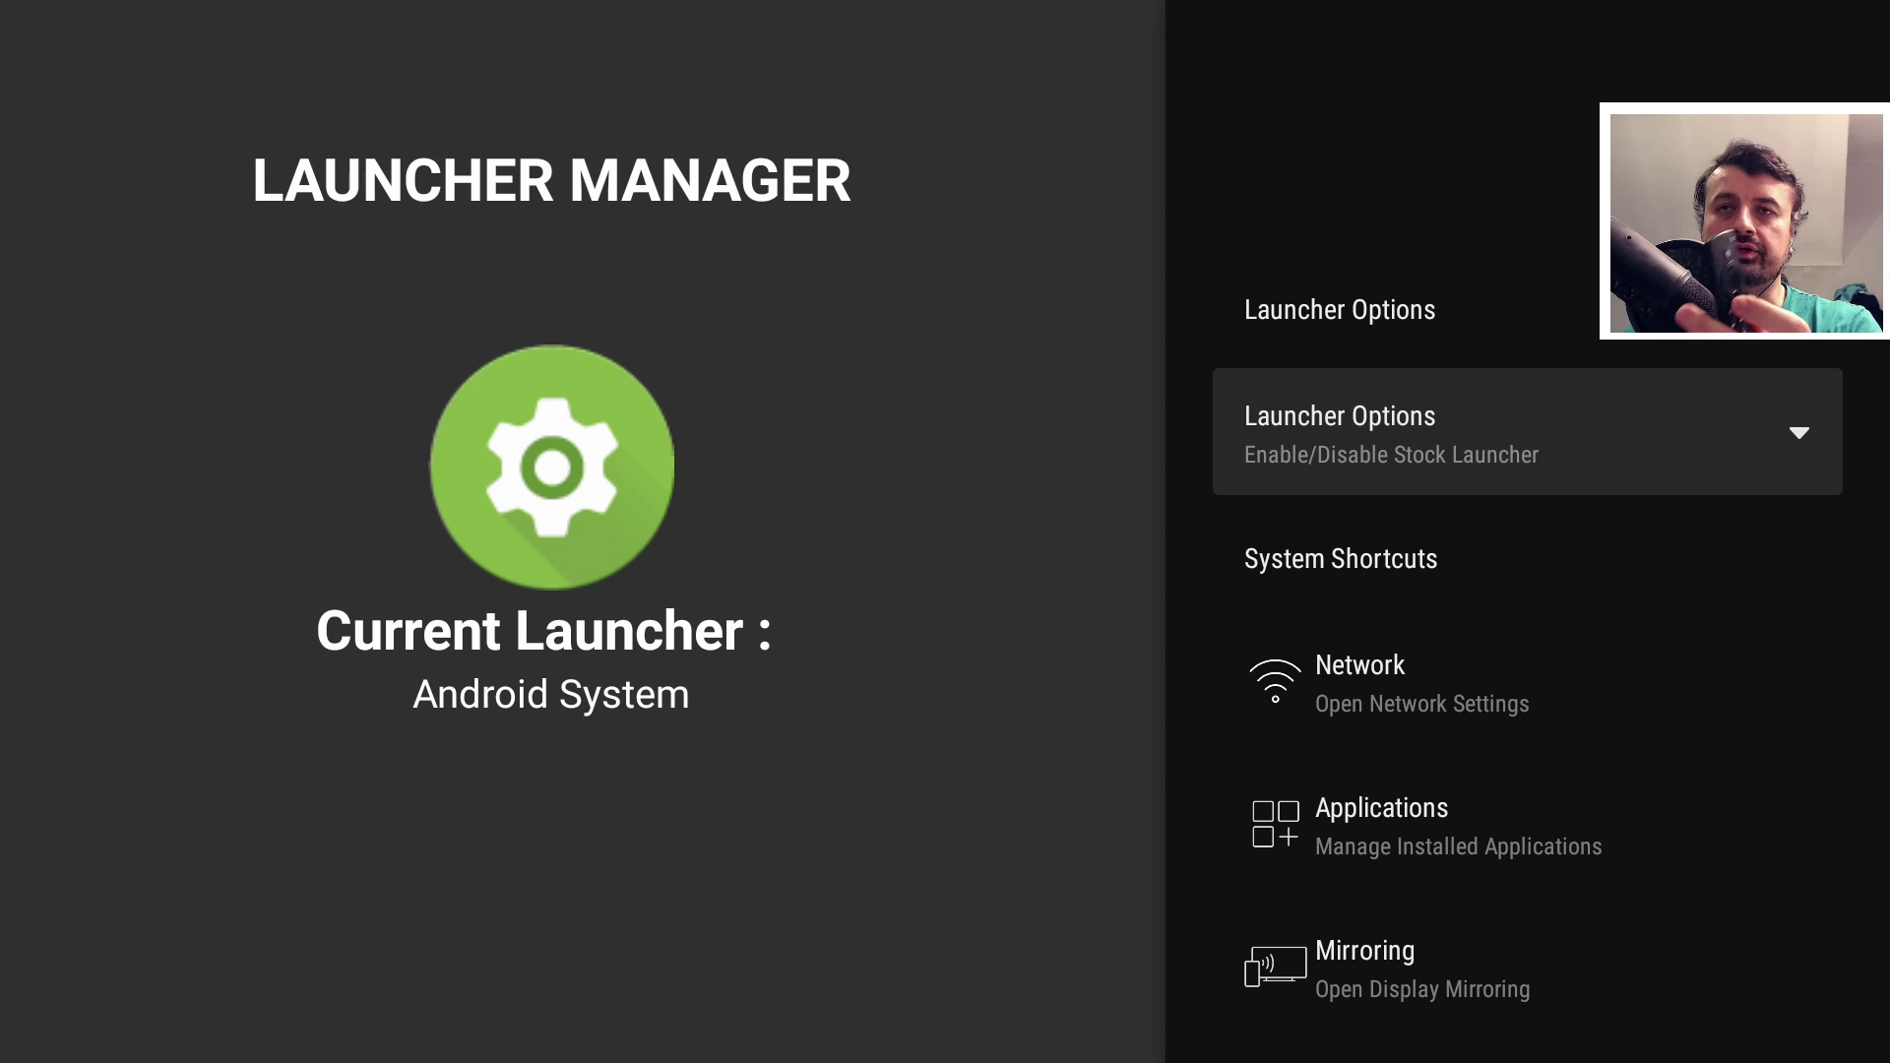
key("Home")
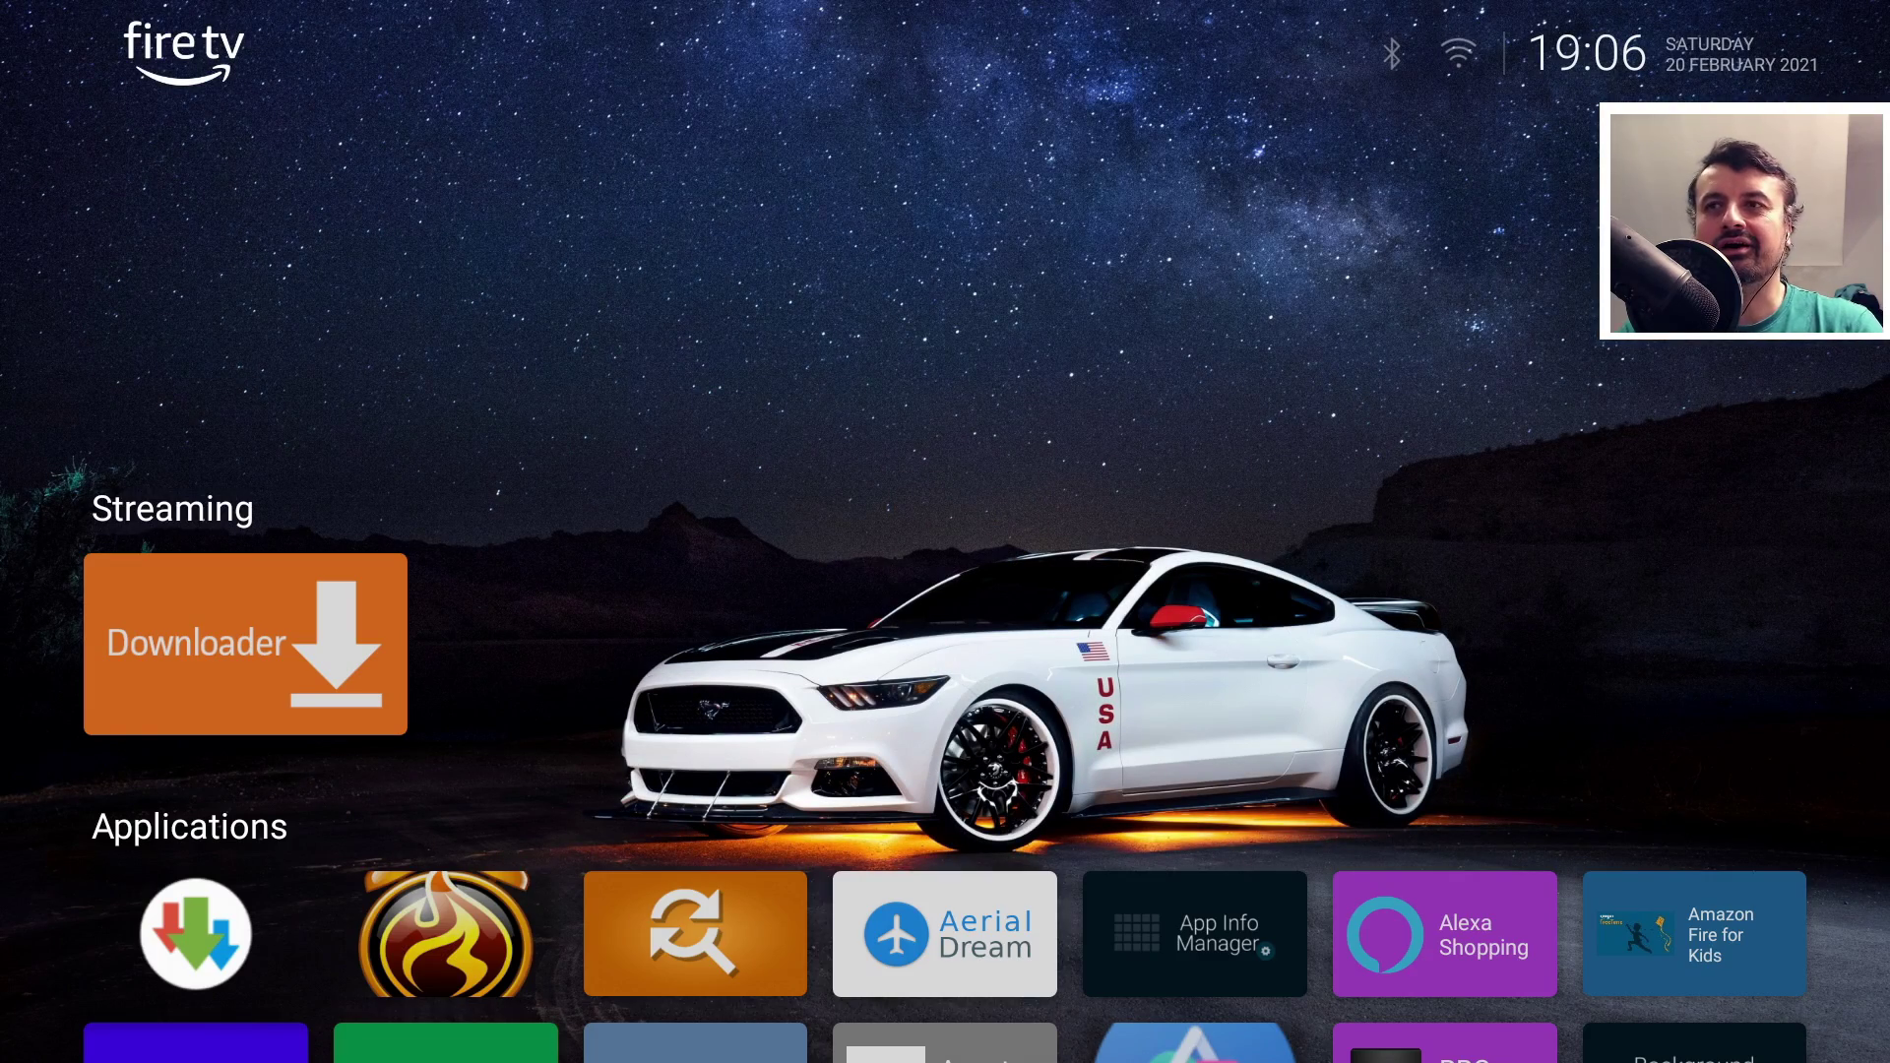
key("Down")
key("Down")
key("Up")
key("Up")
key("Up")
key("Down")
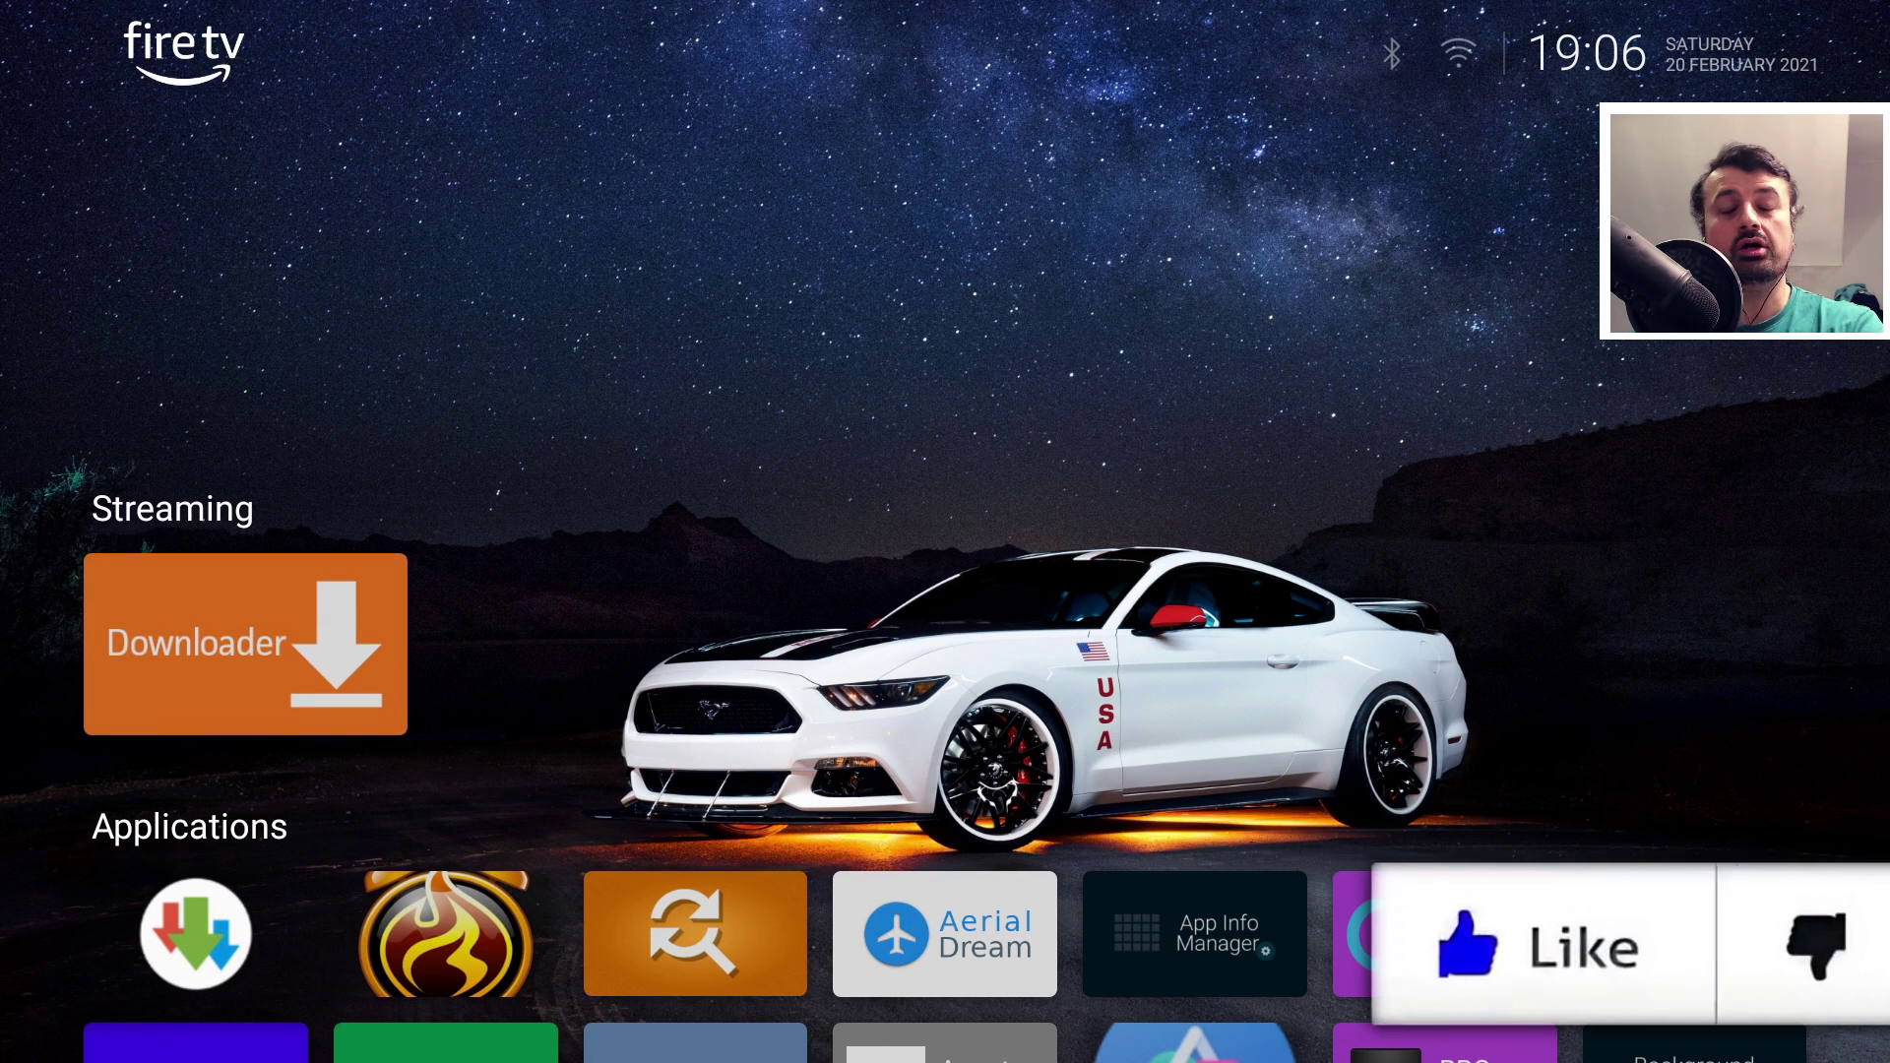
key("Right")
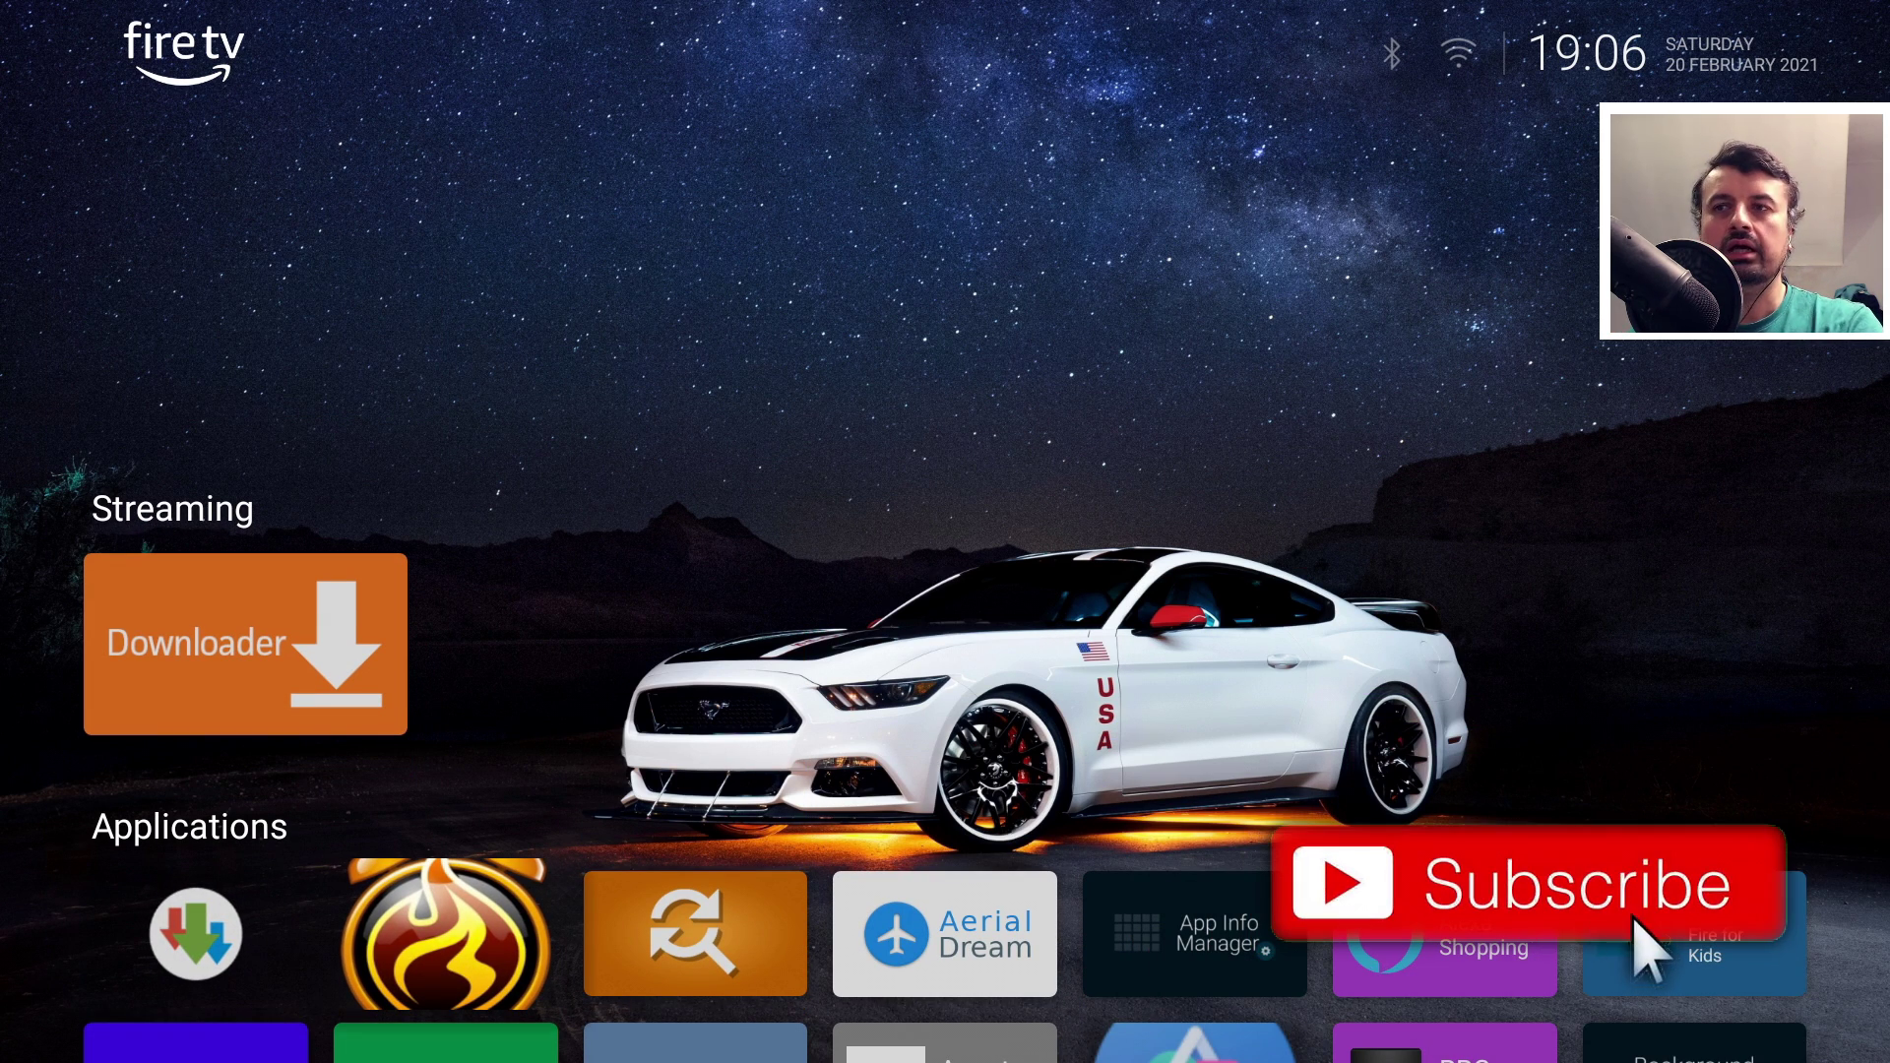
key("Right")
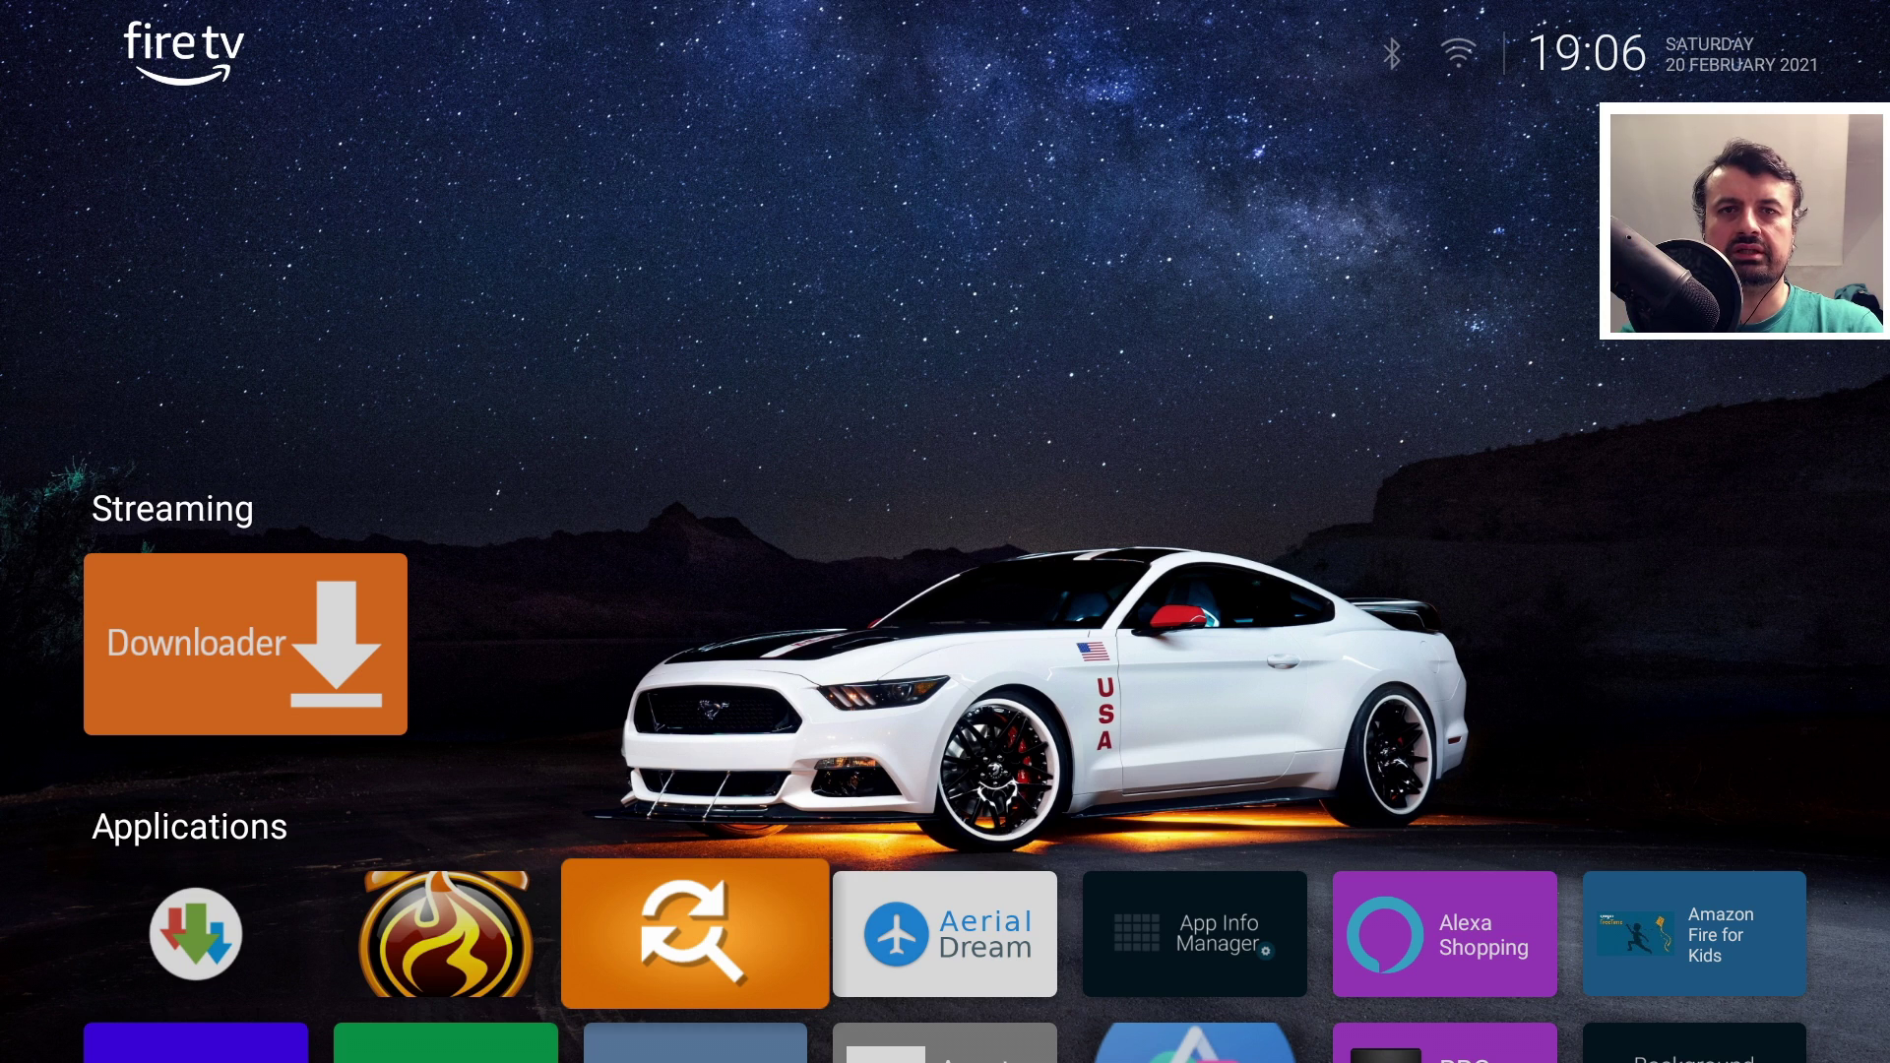
key("Right")
key("Right")
key("Right")
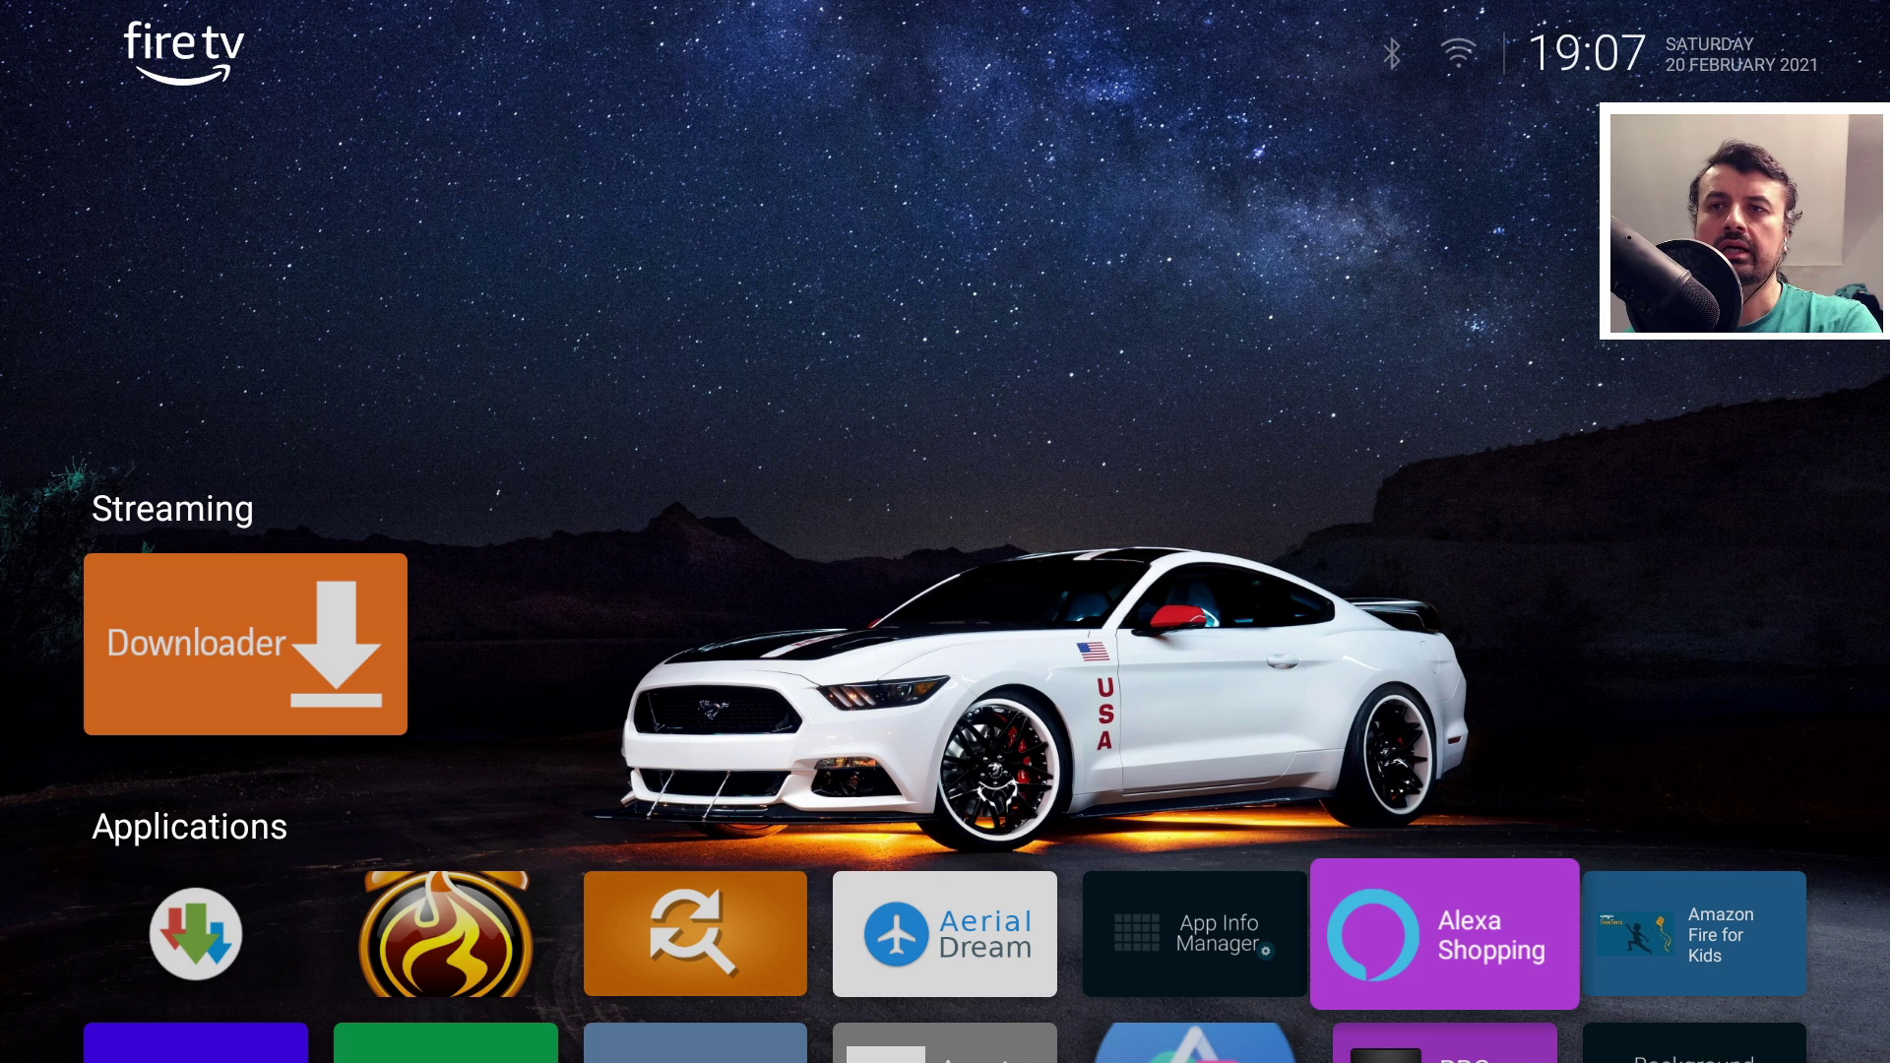
key("Left")
key("Left")
key("Left")
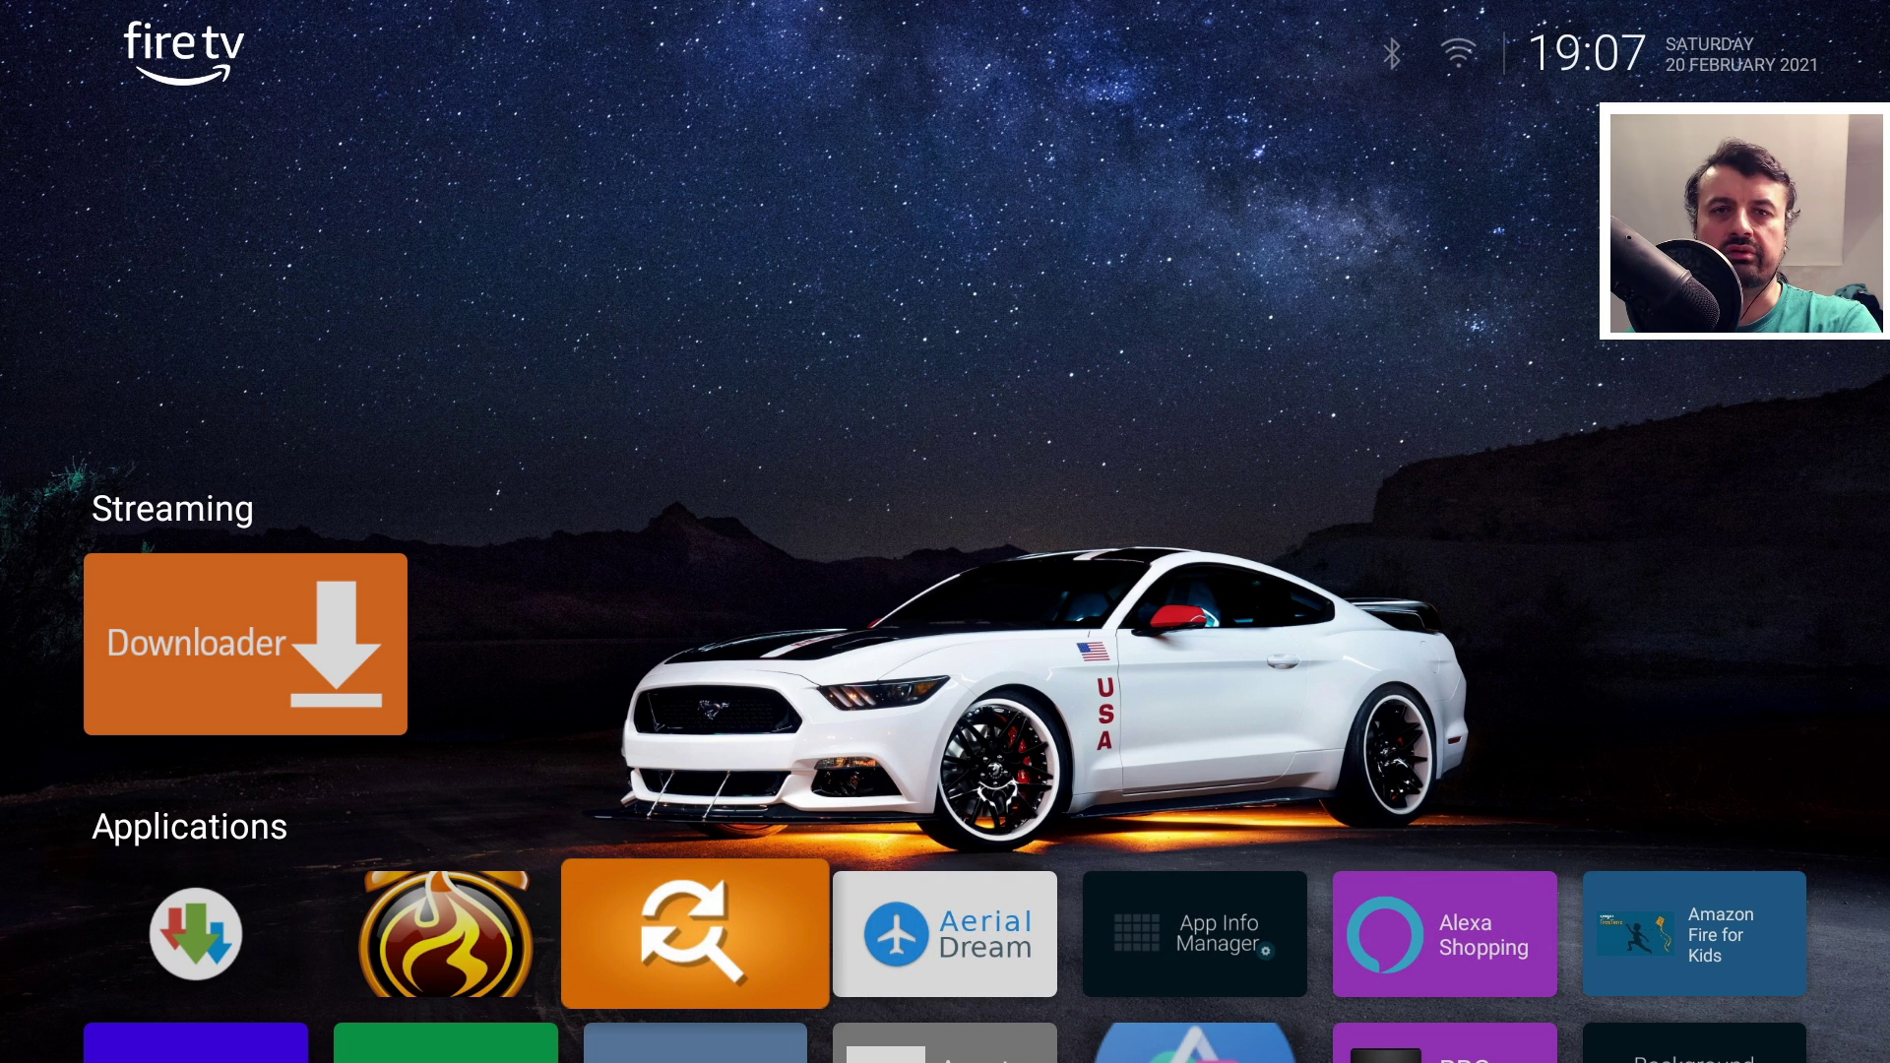
key("Left")
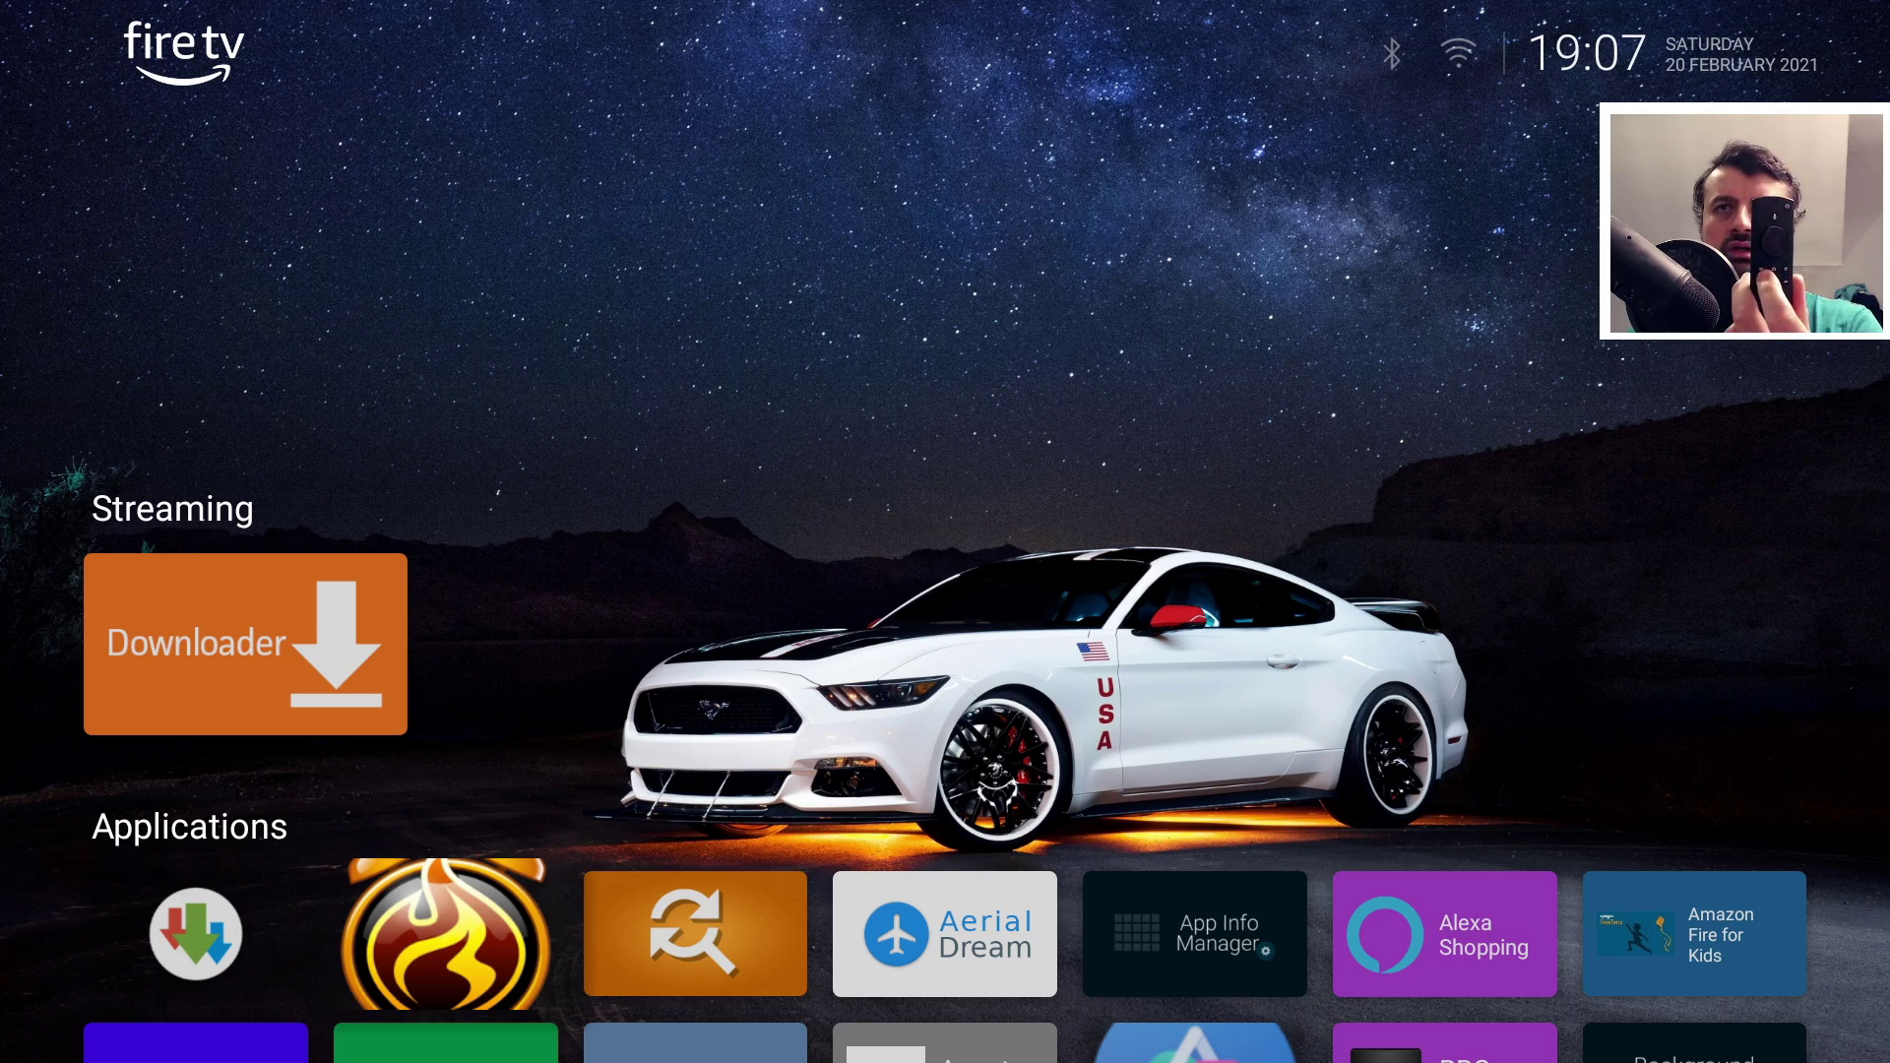
Open Launcher Manager's Android Settings from the app's options menu
key("Menu")
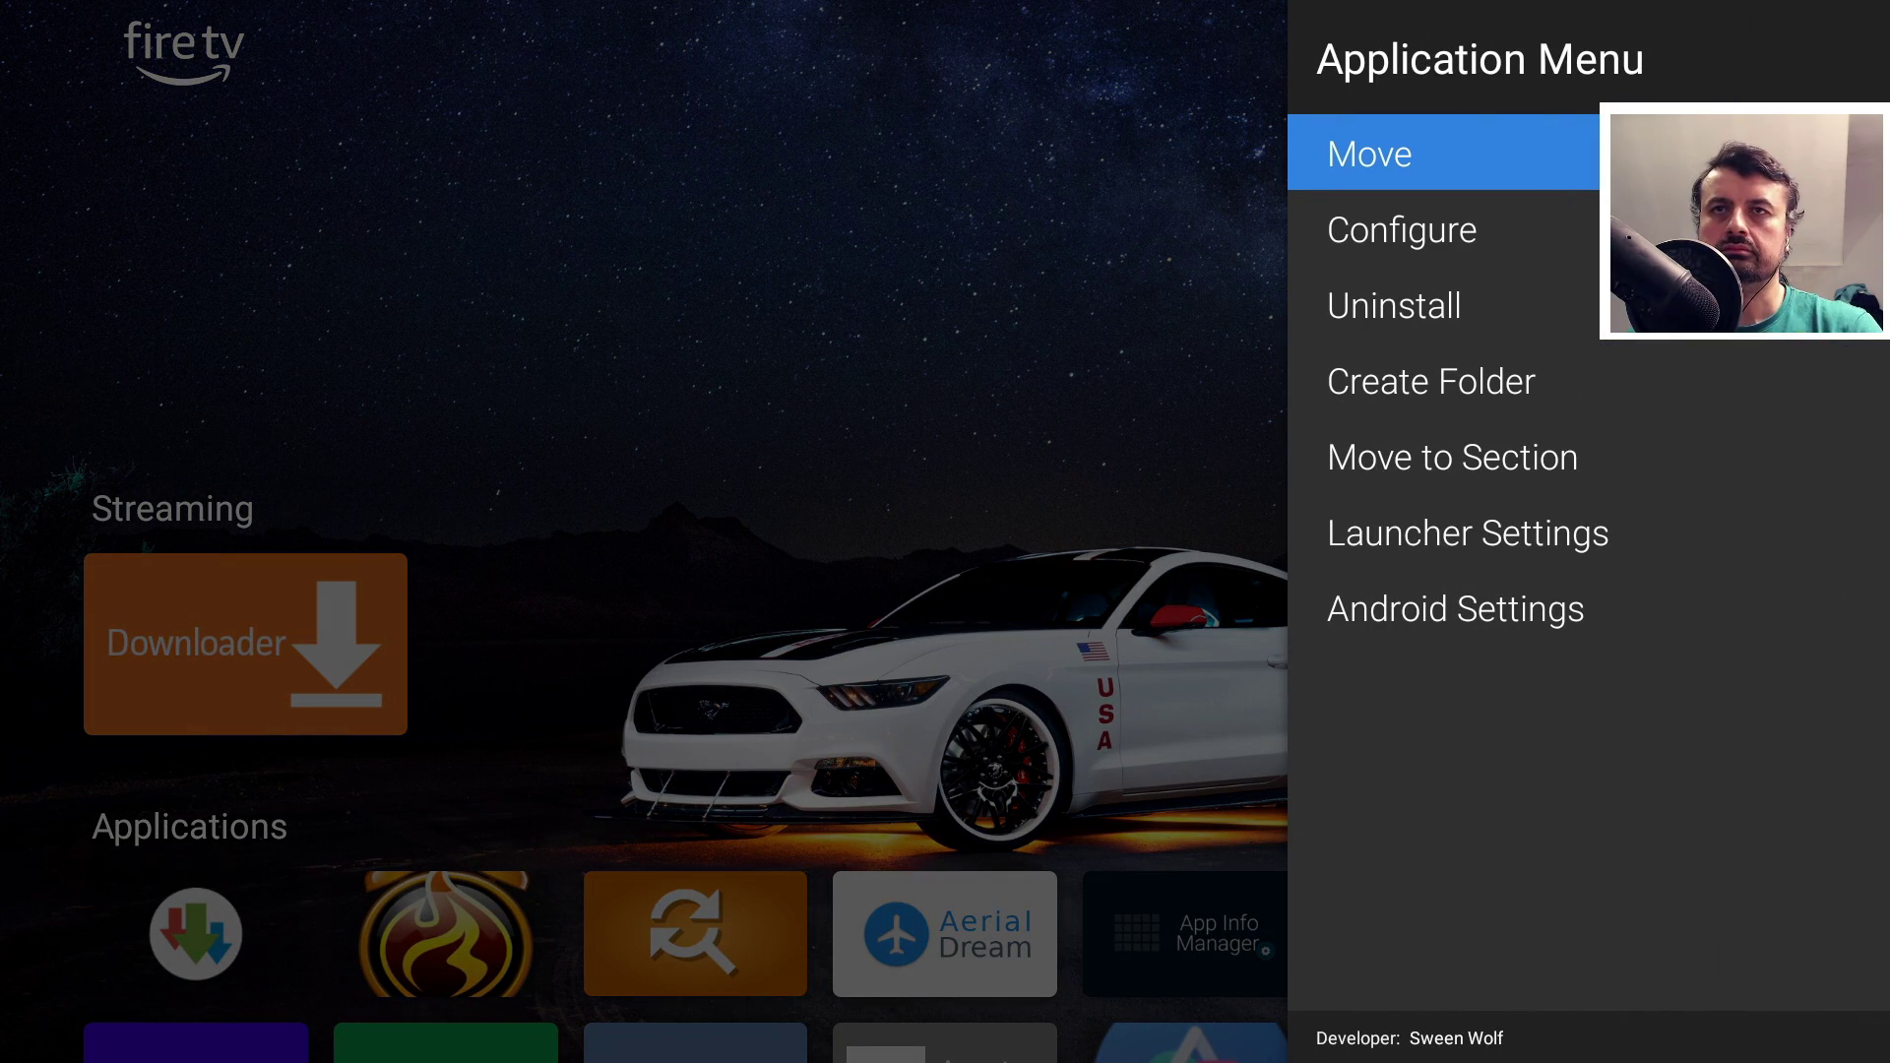
key("Down")
key("Down")
key("Down")
key("Down")
key("Down")
key("Down")
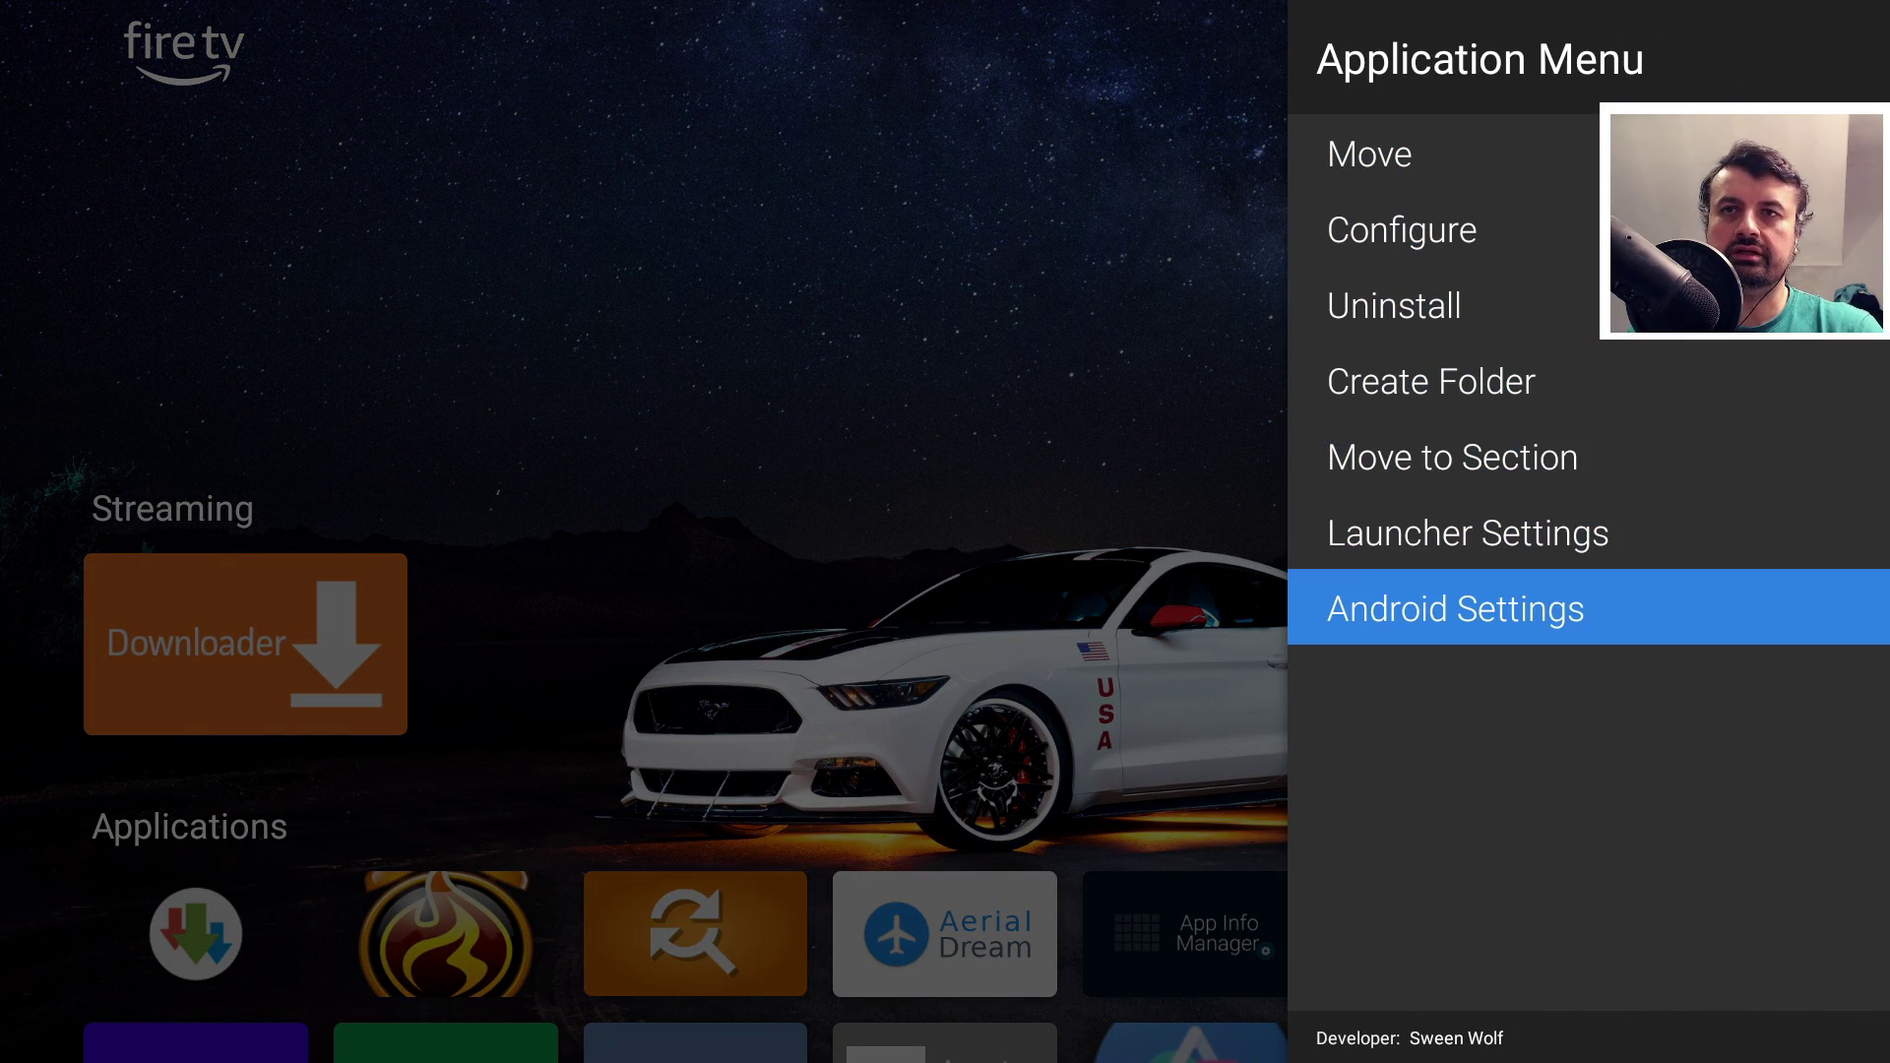
key("Return")
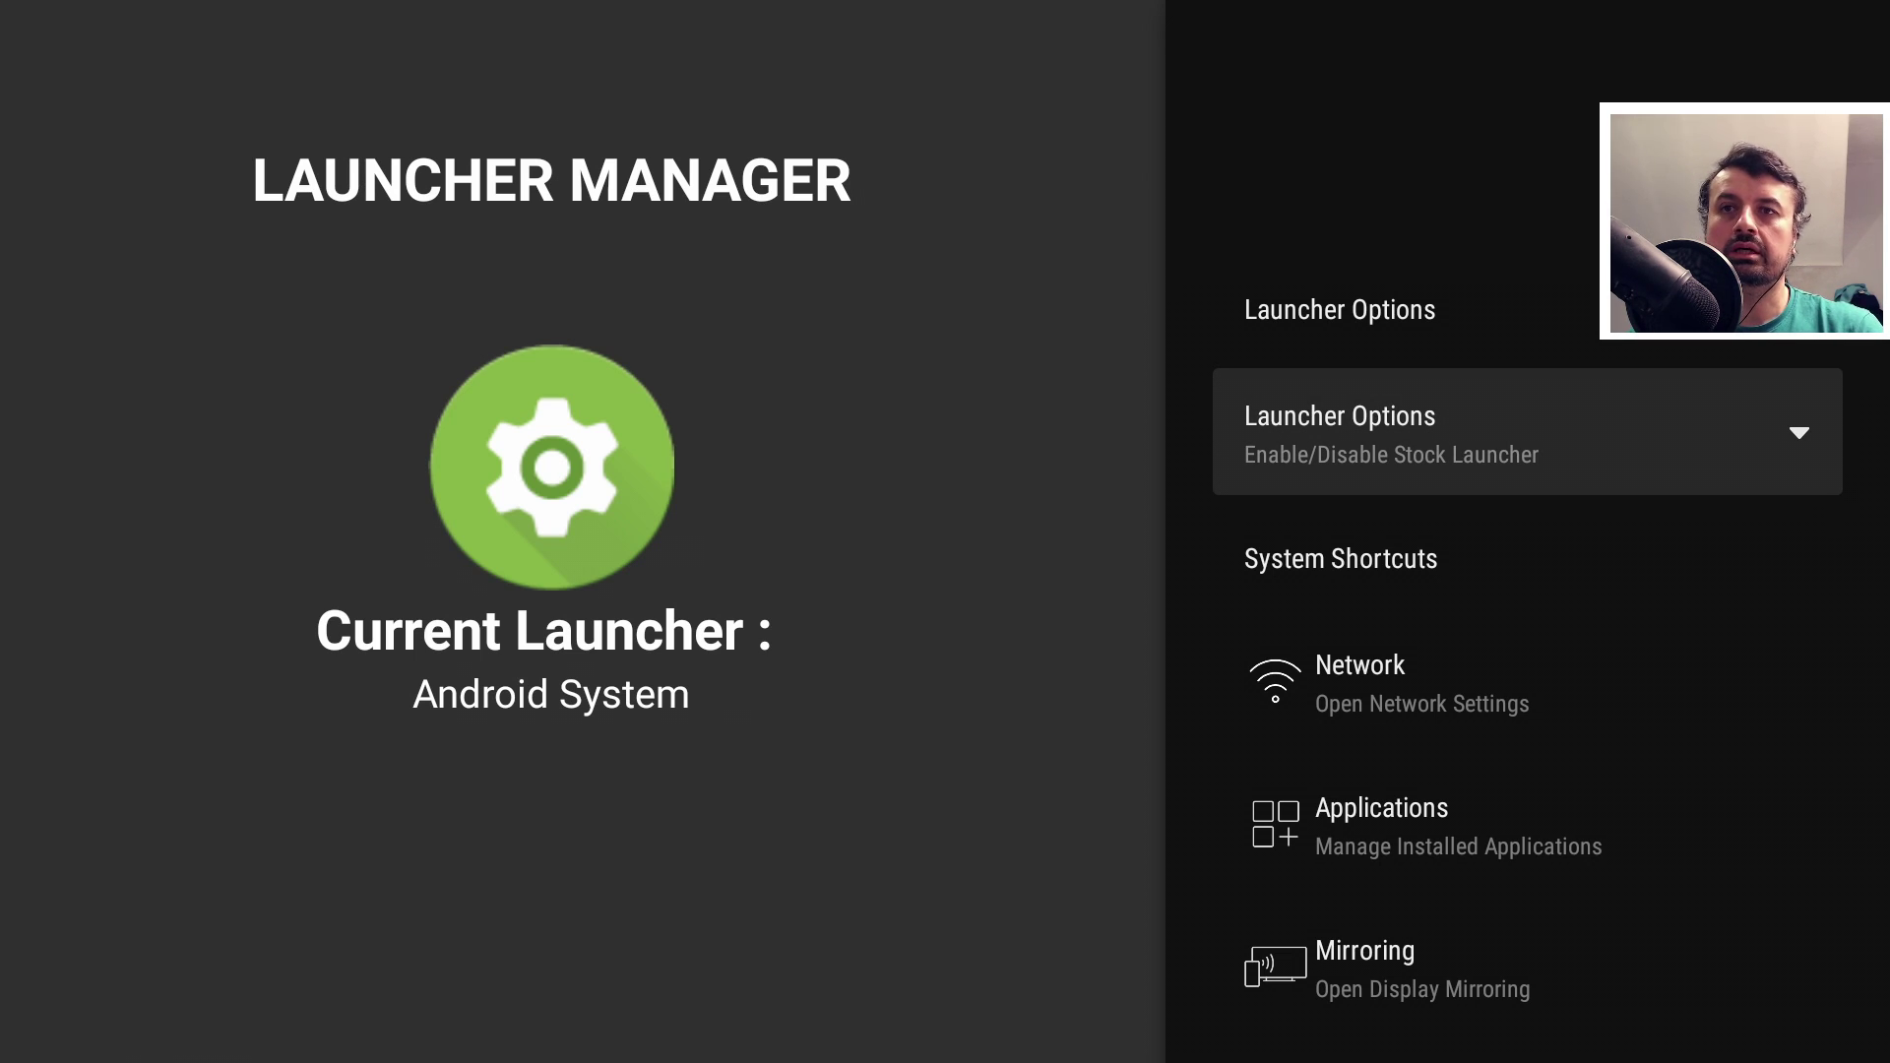
Browse the system shortcuts, briefly opening and closing Remotes & Bluetooth Devices
key("Down")
key("Down")
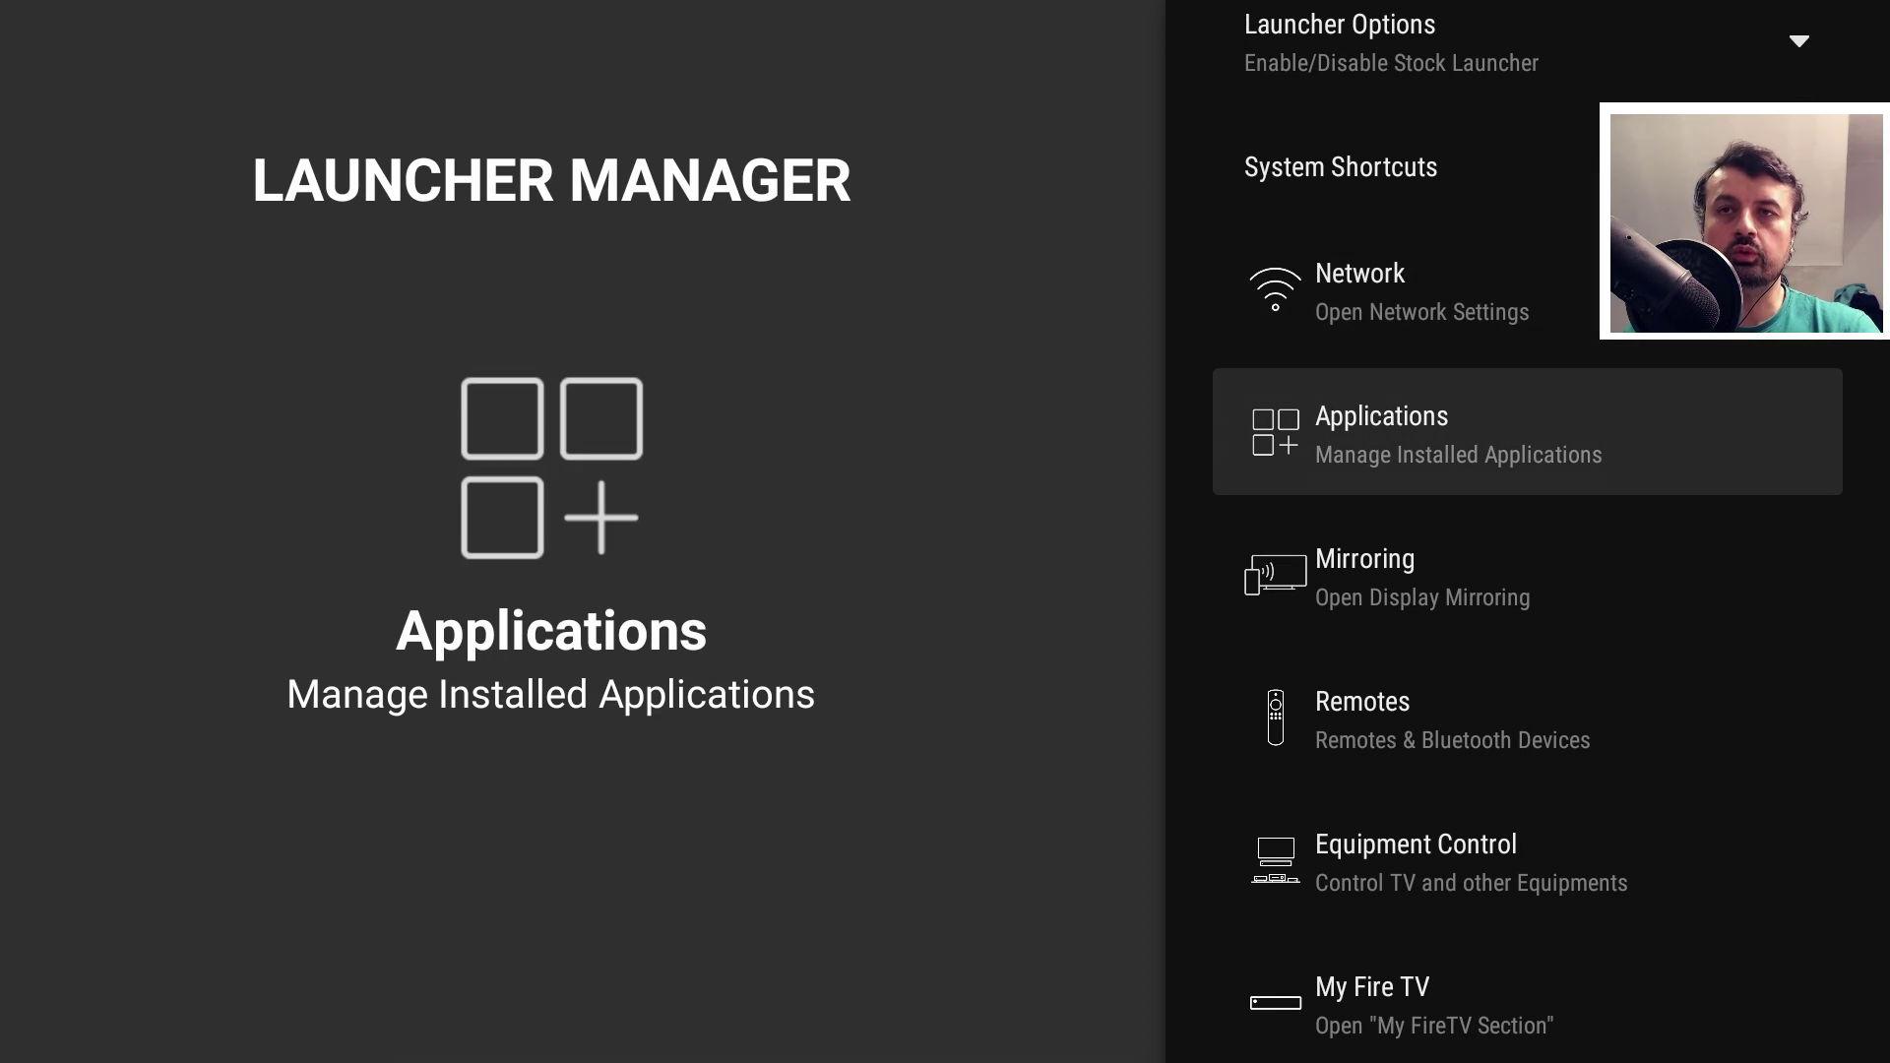
key("Down")
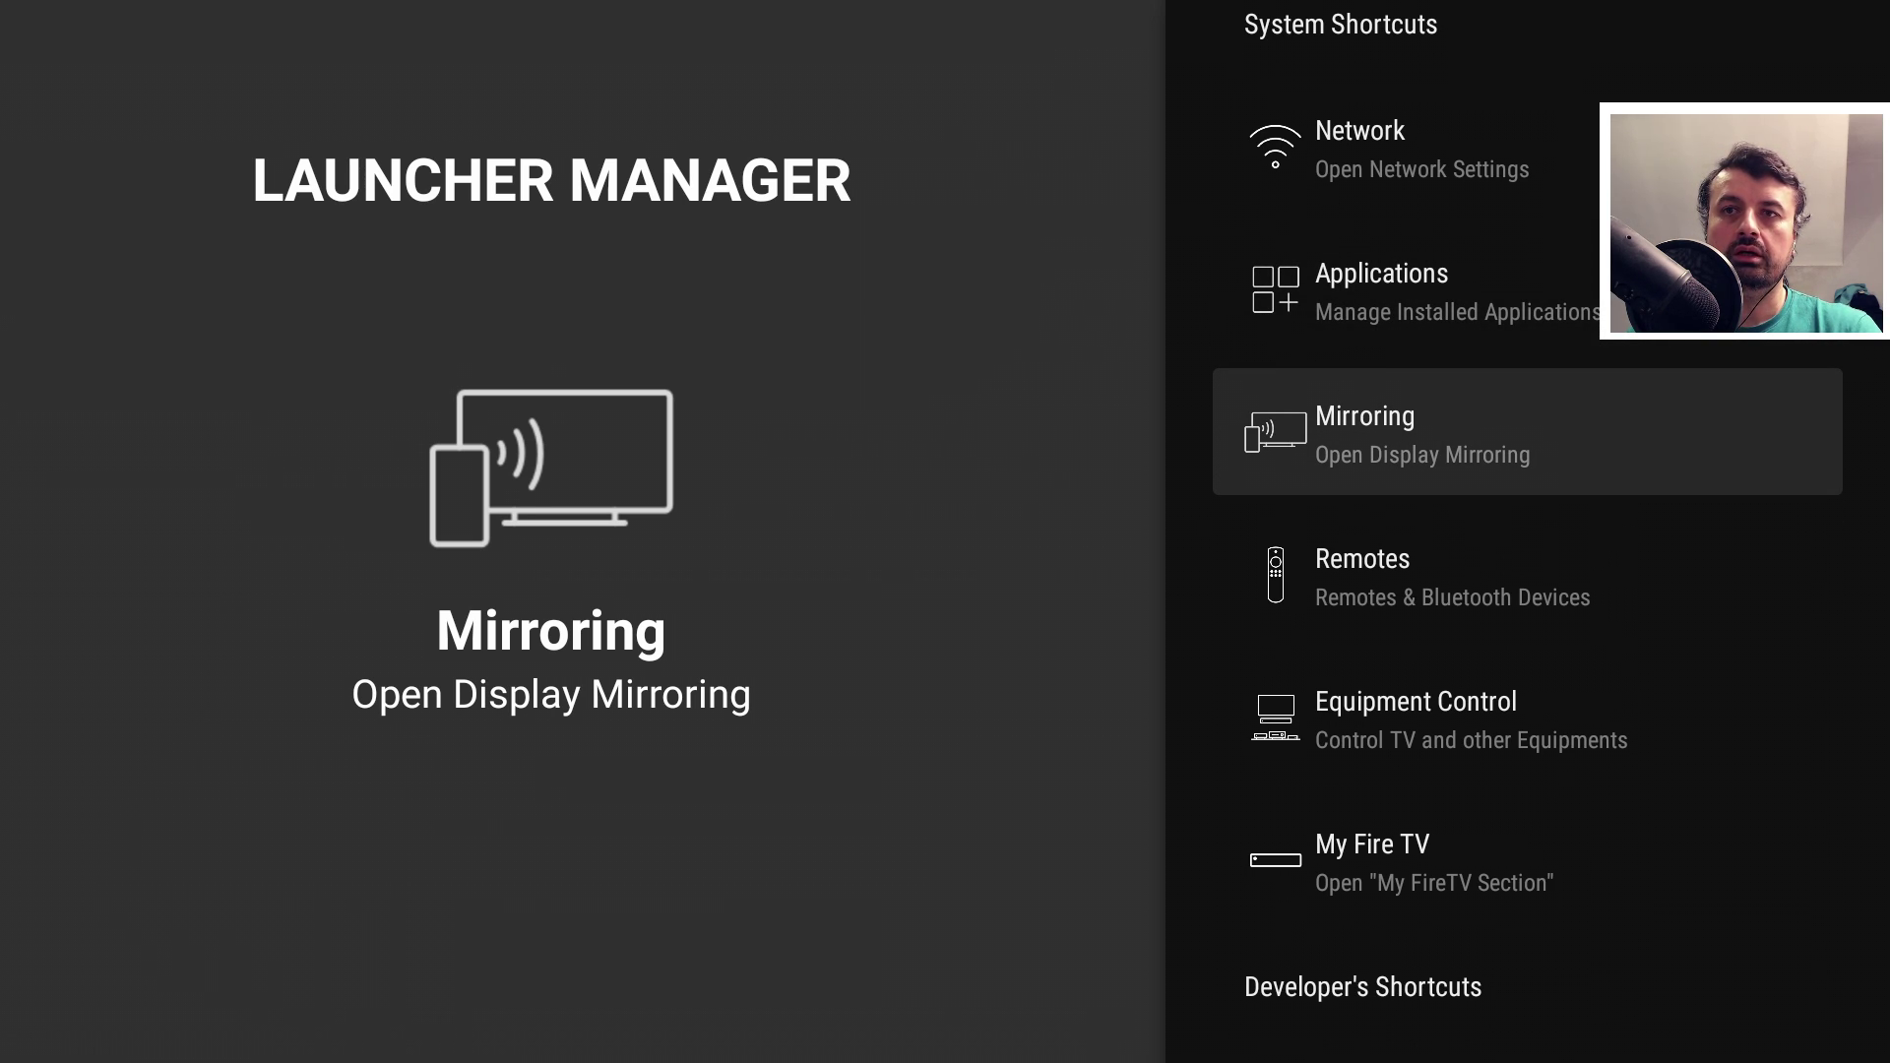
key("Down")
key("Up")
key("Up")
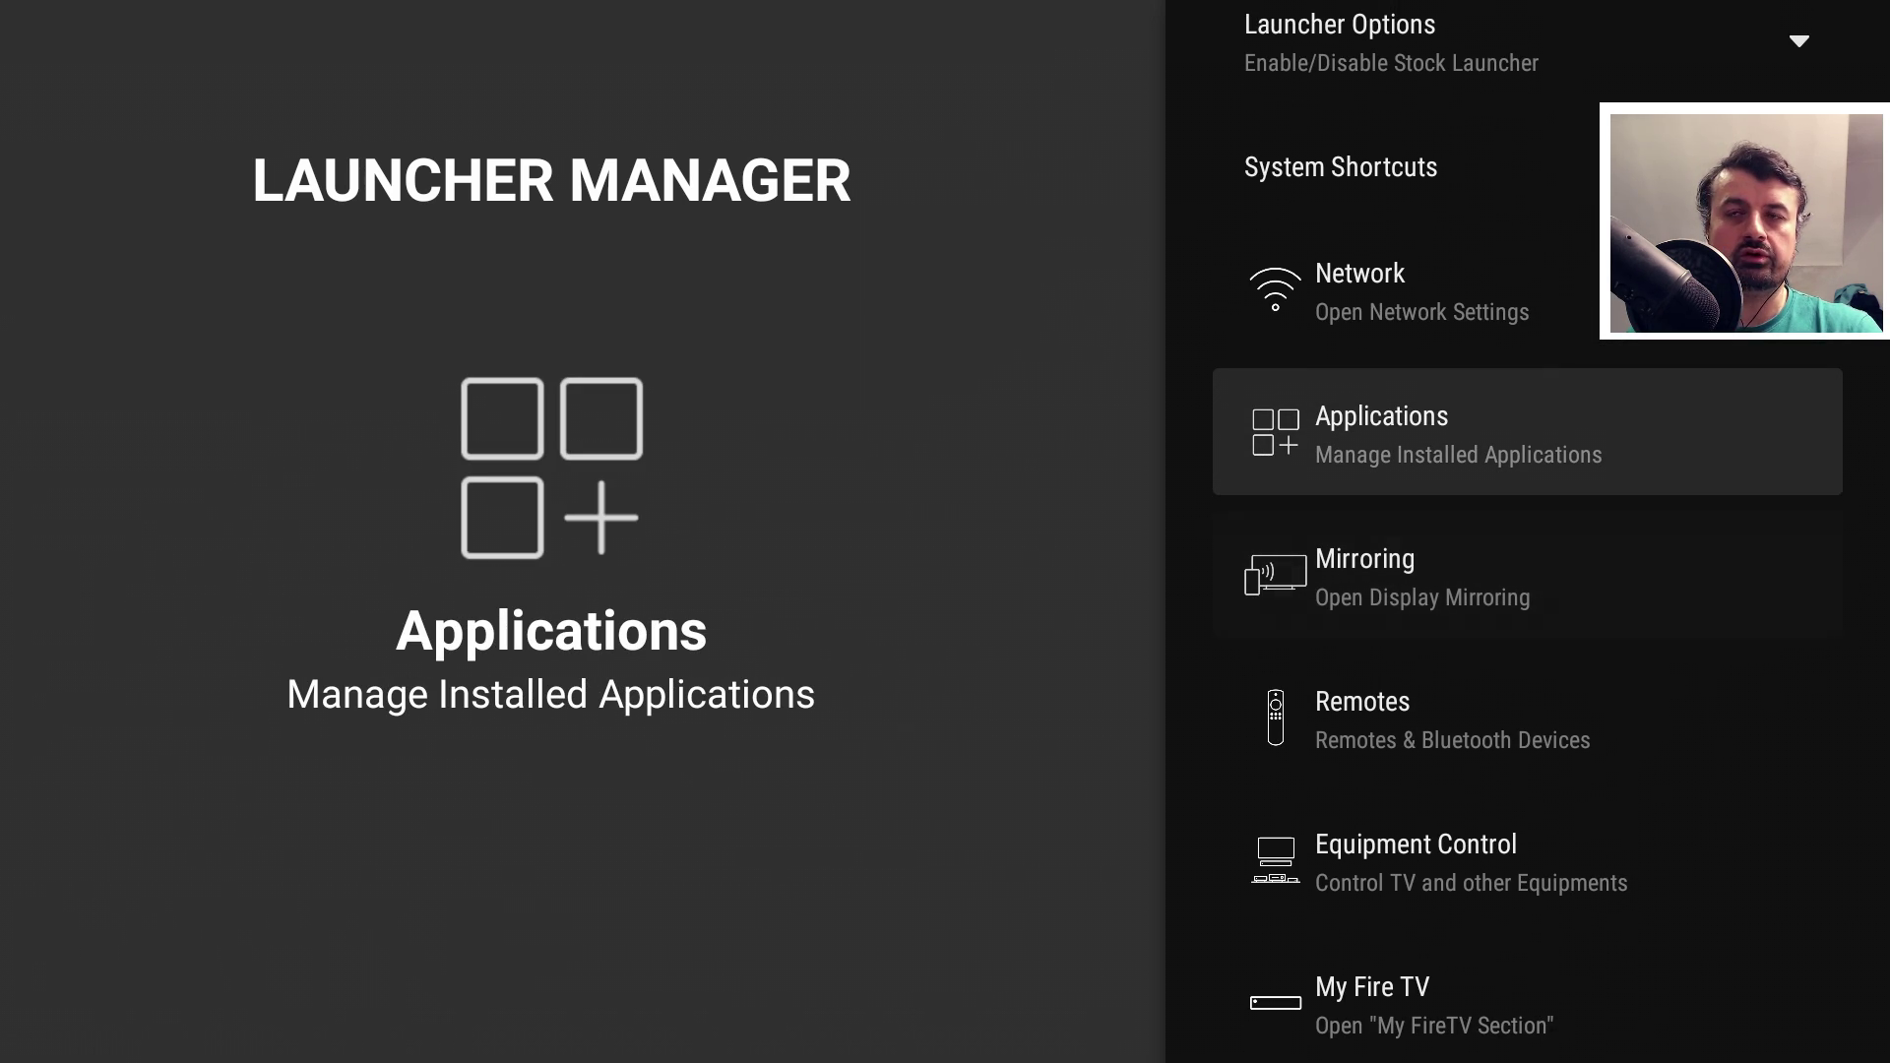
key("Down")
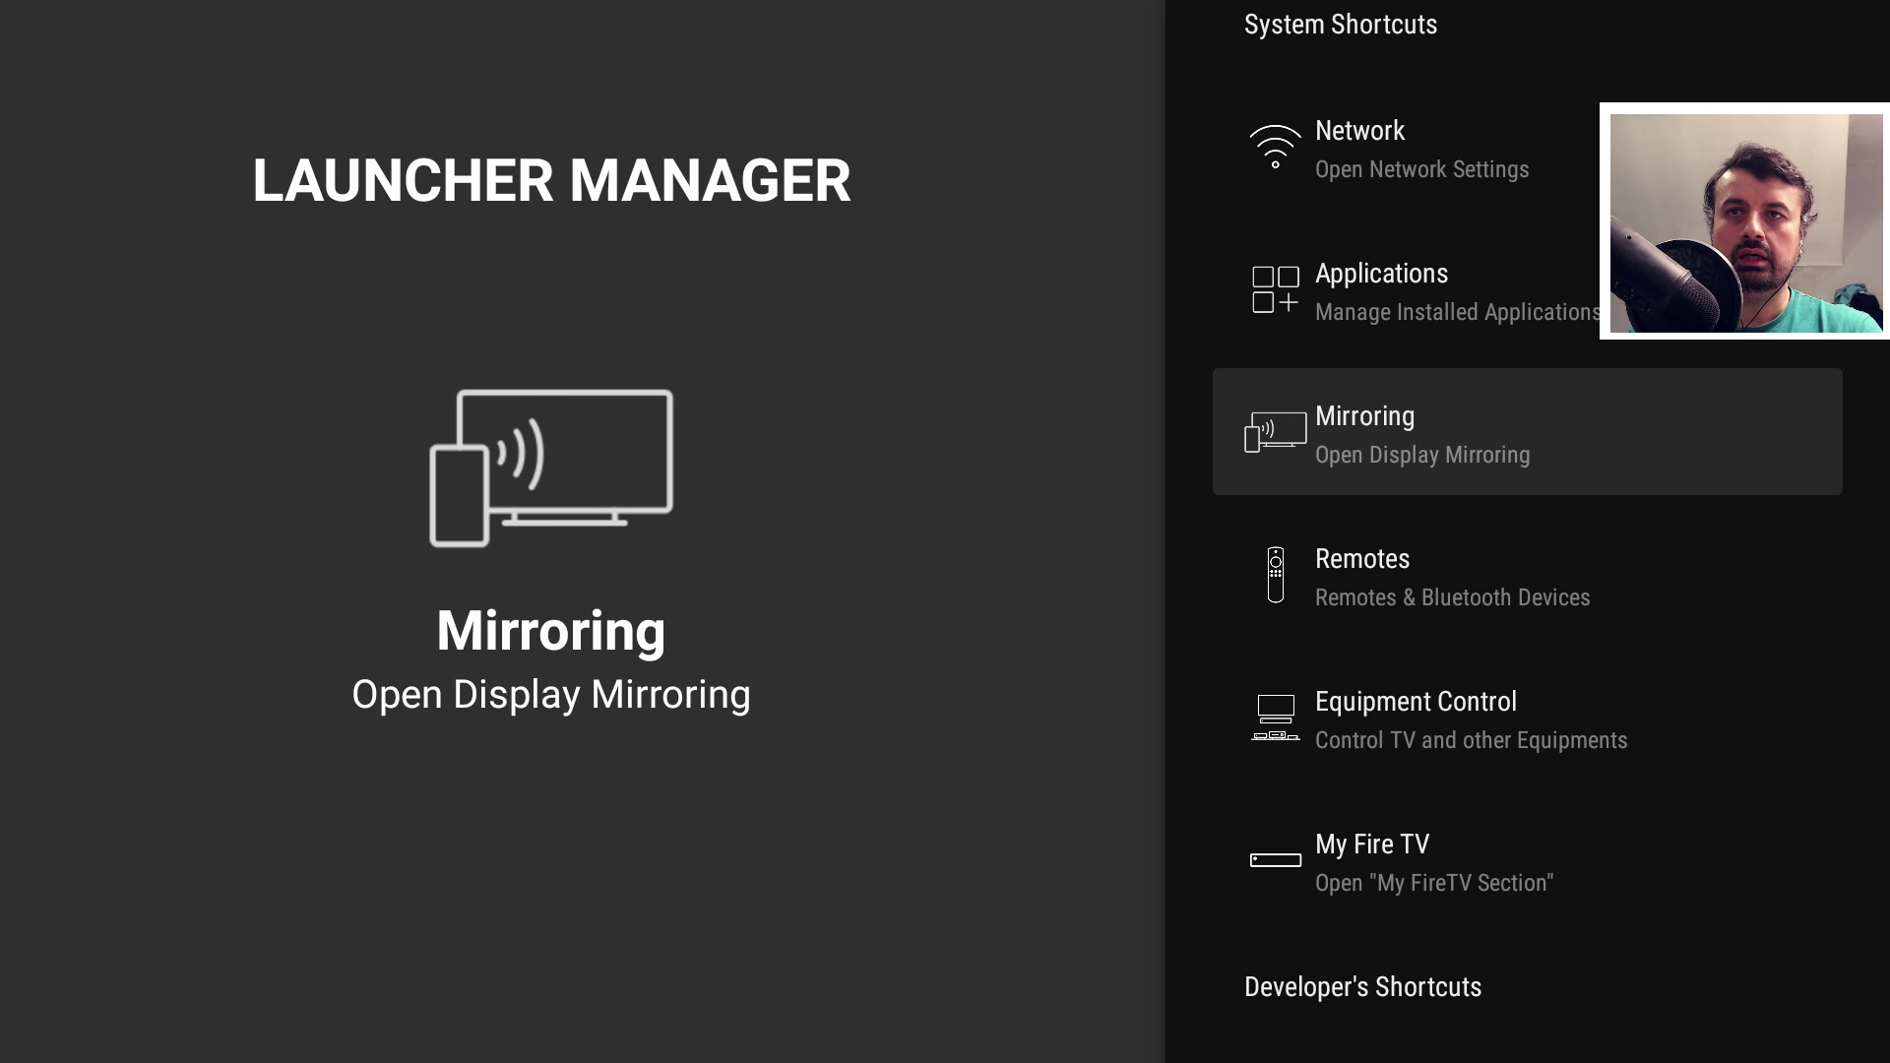
key("Down")
key("Return")
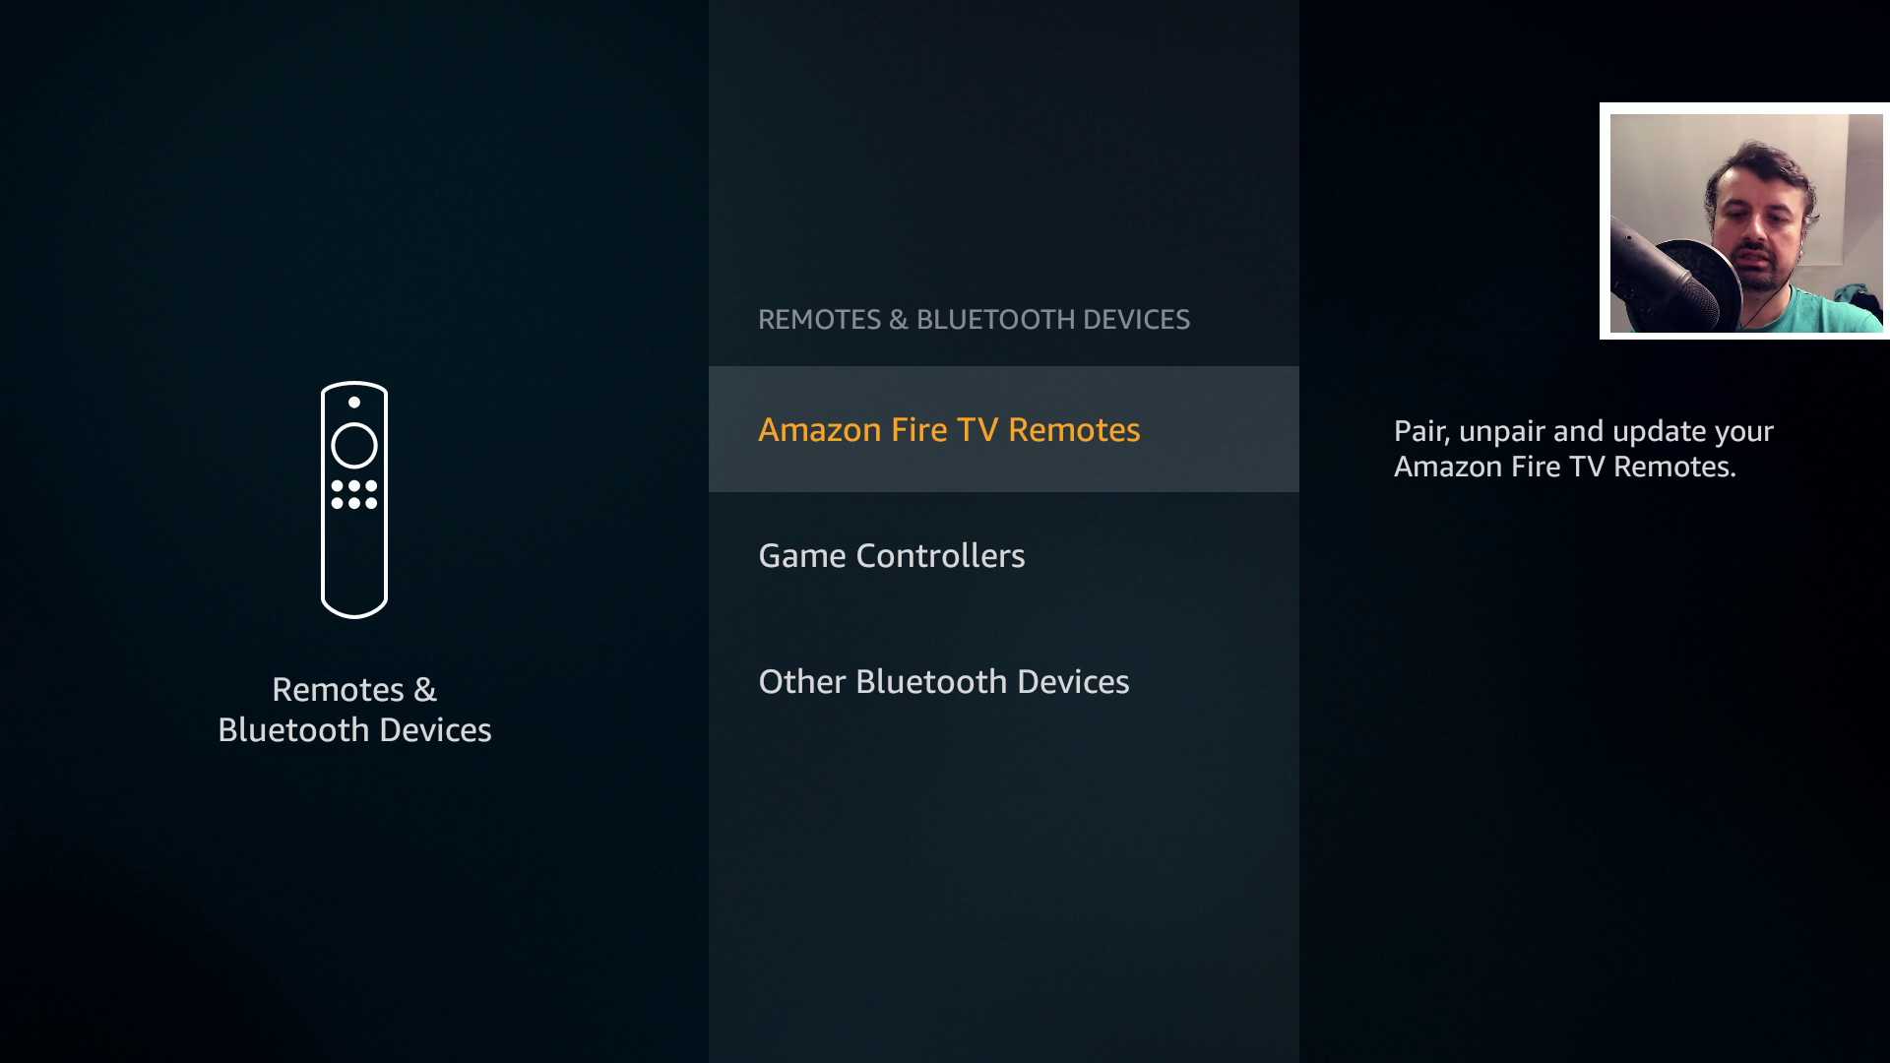
key("Escape")
Open the My Fire TV settings page and scroll toward Legal & Compliance
key("Down")
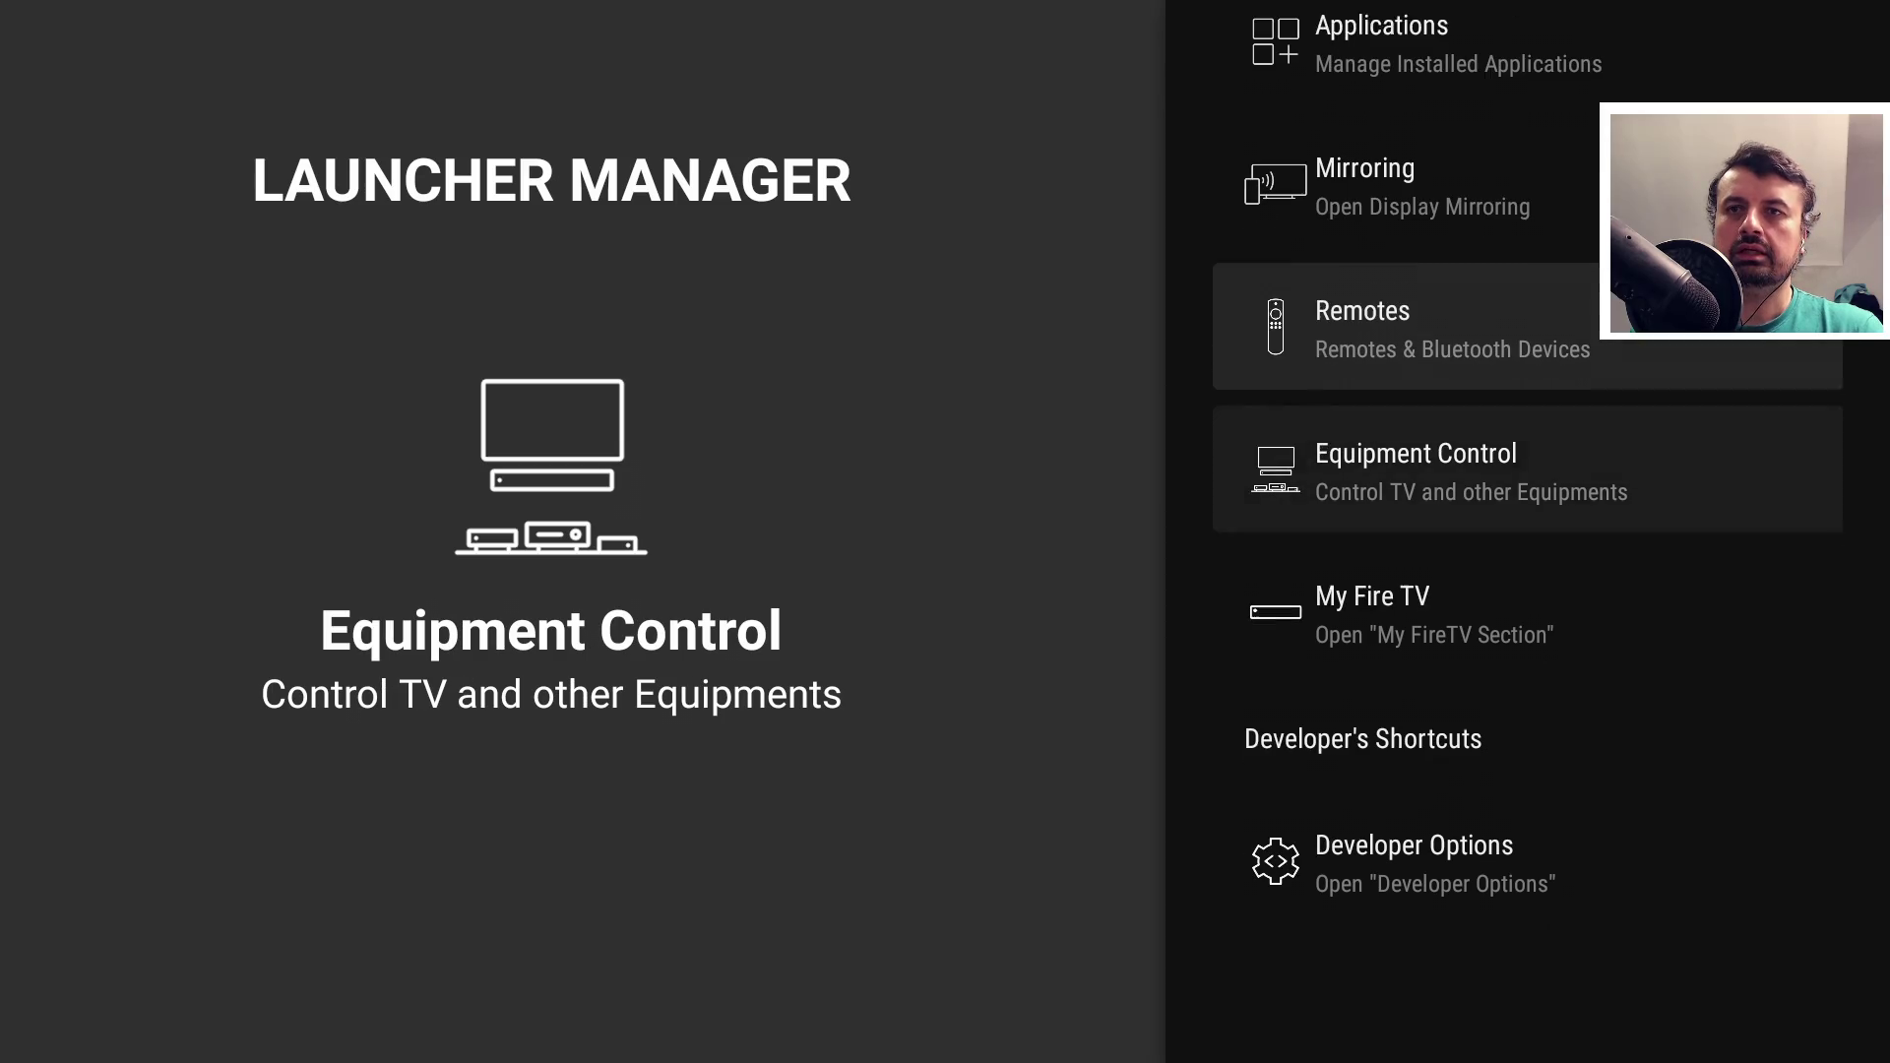
key("Down")
key("Return")
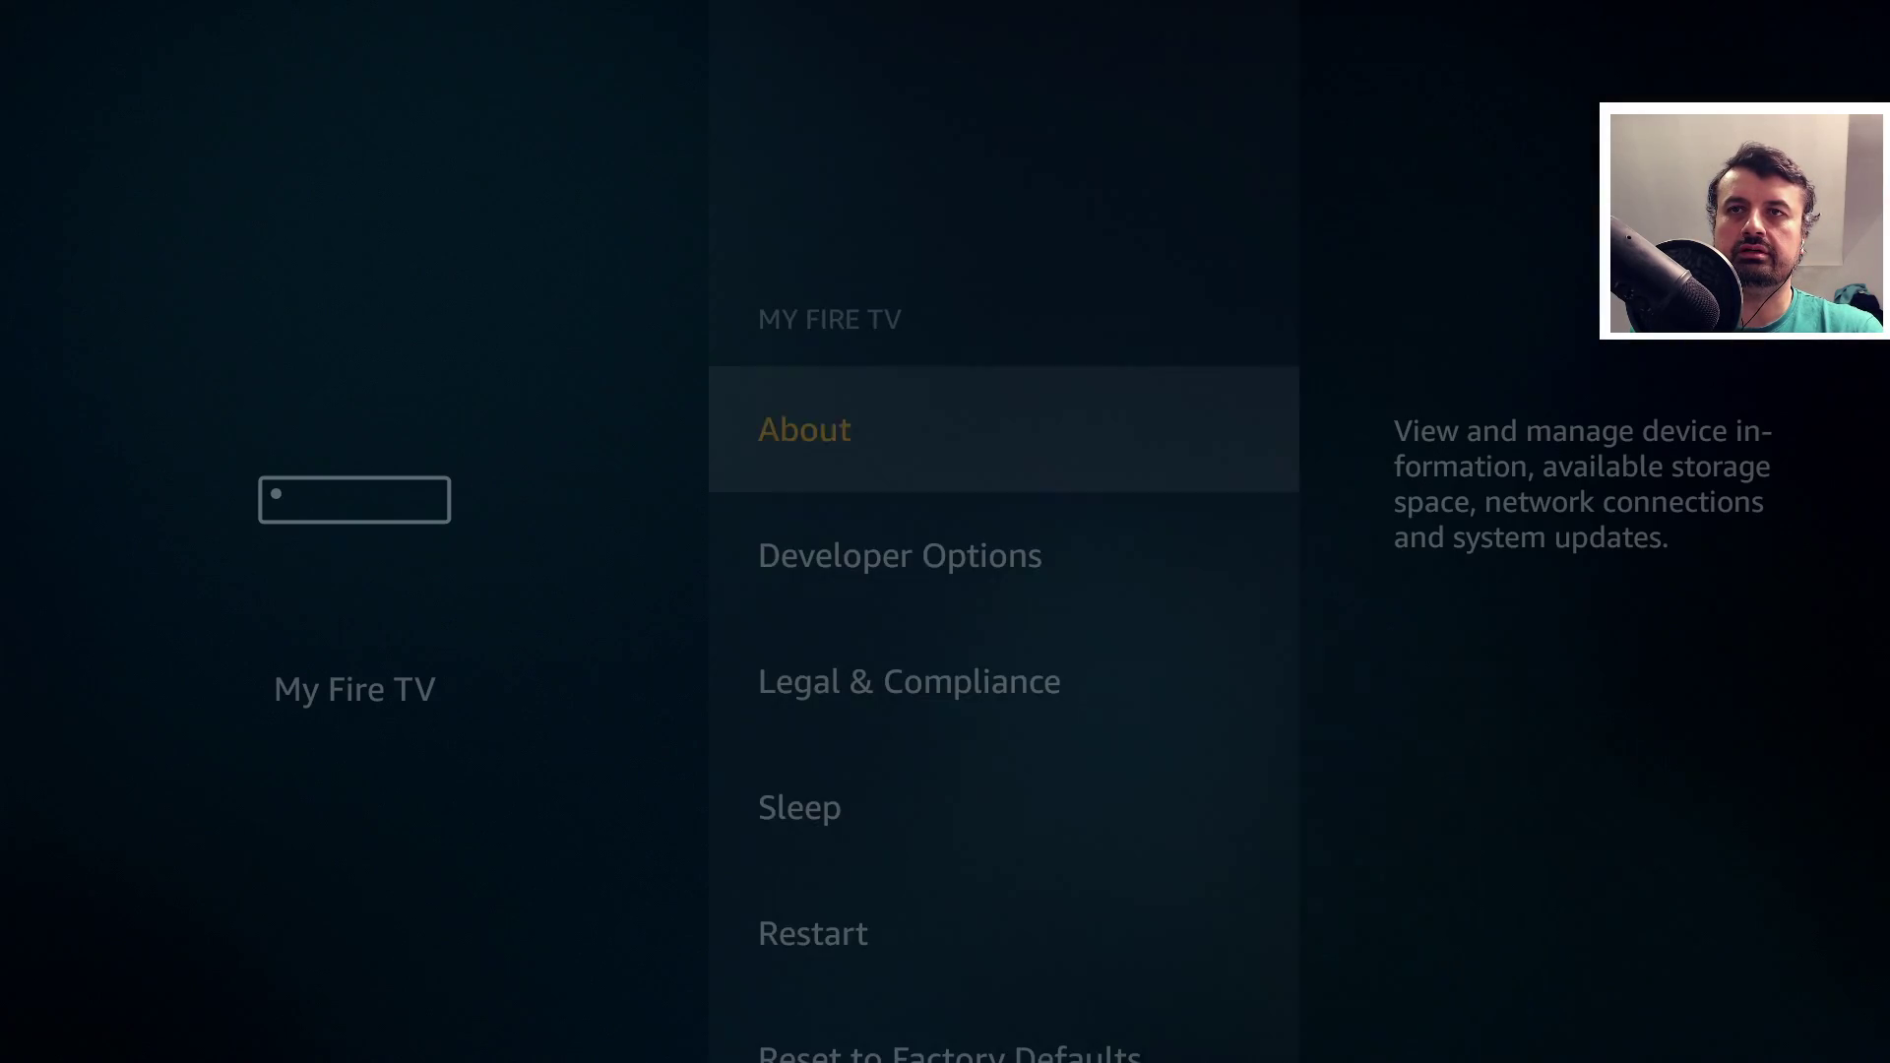
key("Down")
key("Down")
key("Down")
key("Down")
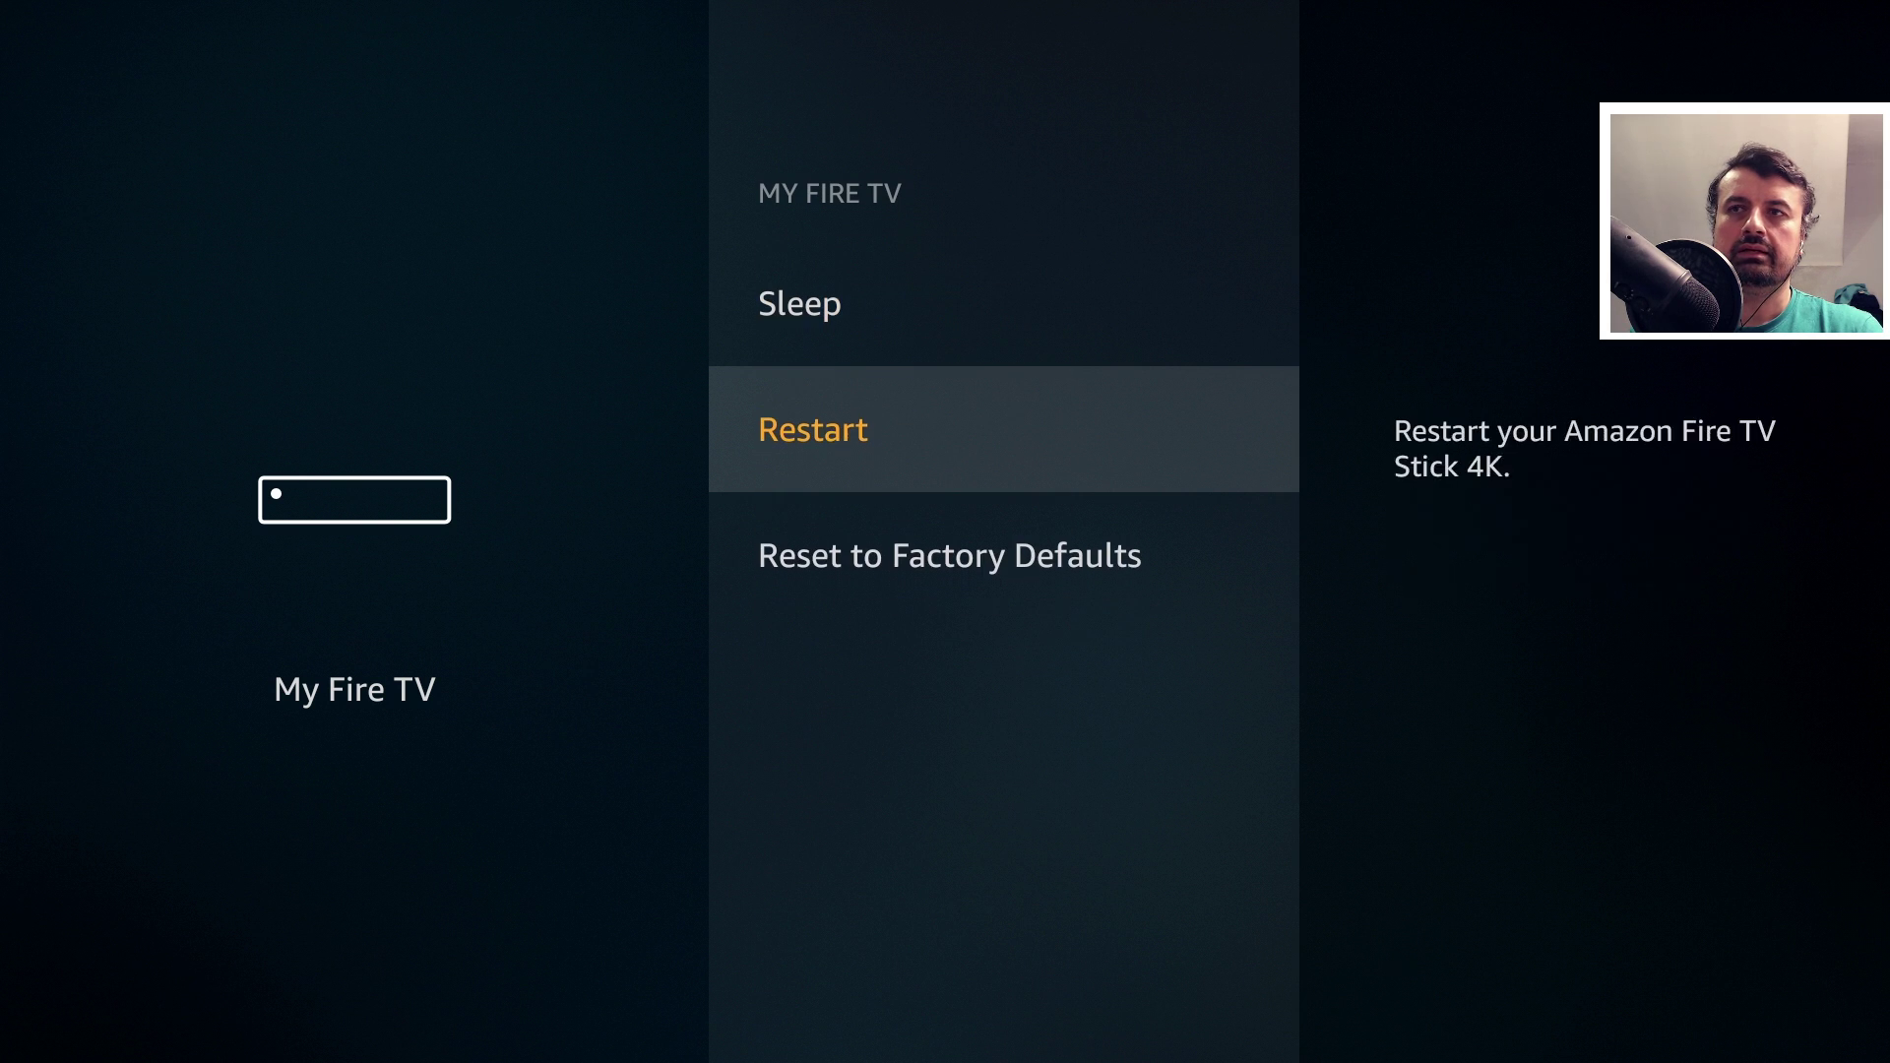
key("Up")
key("Up")
key("Up")
key("Up")
key("Down")
key("Down")
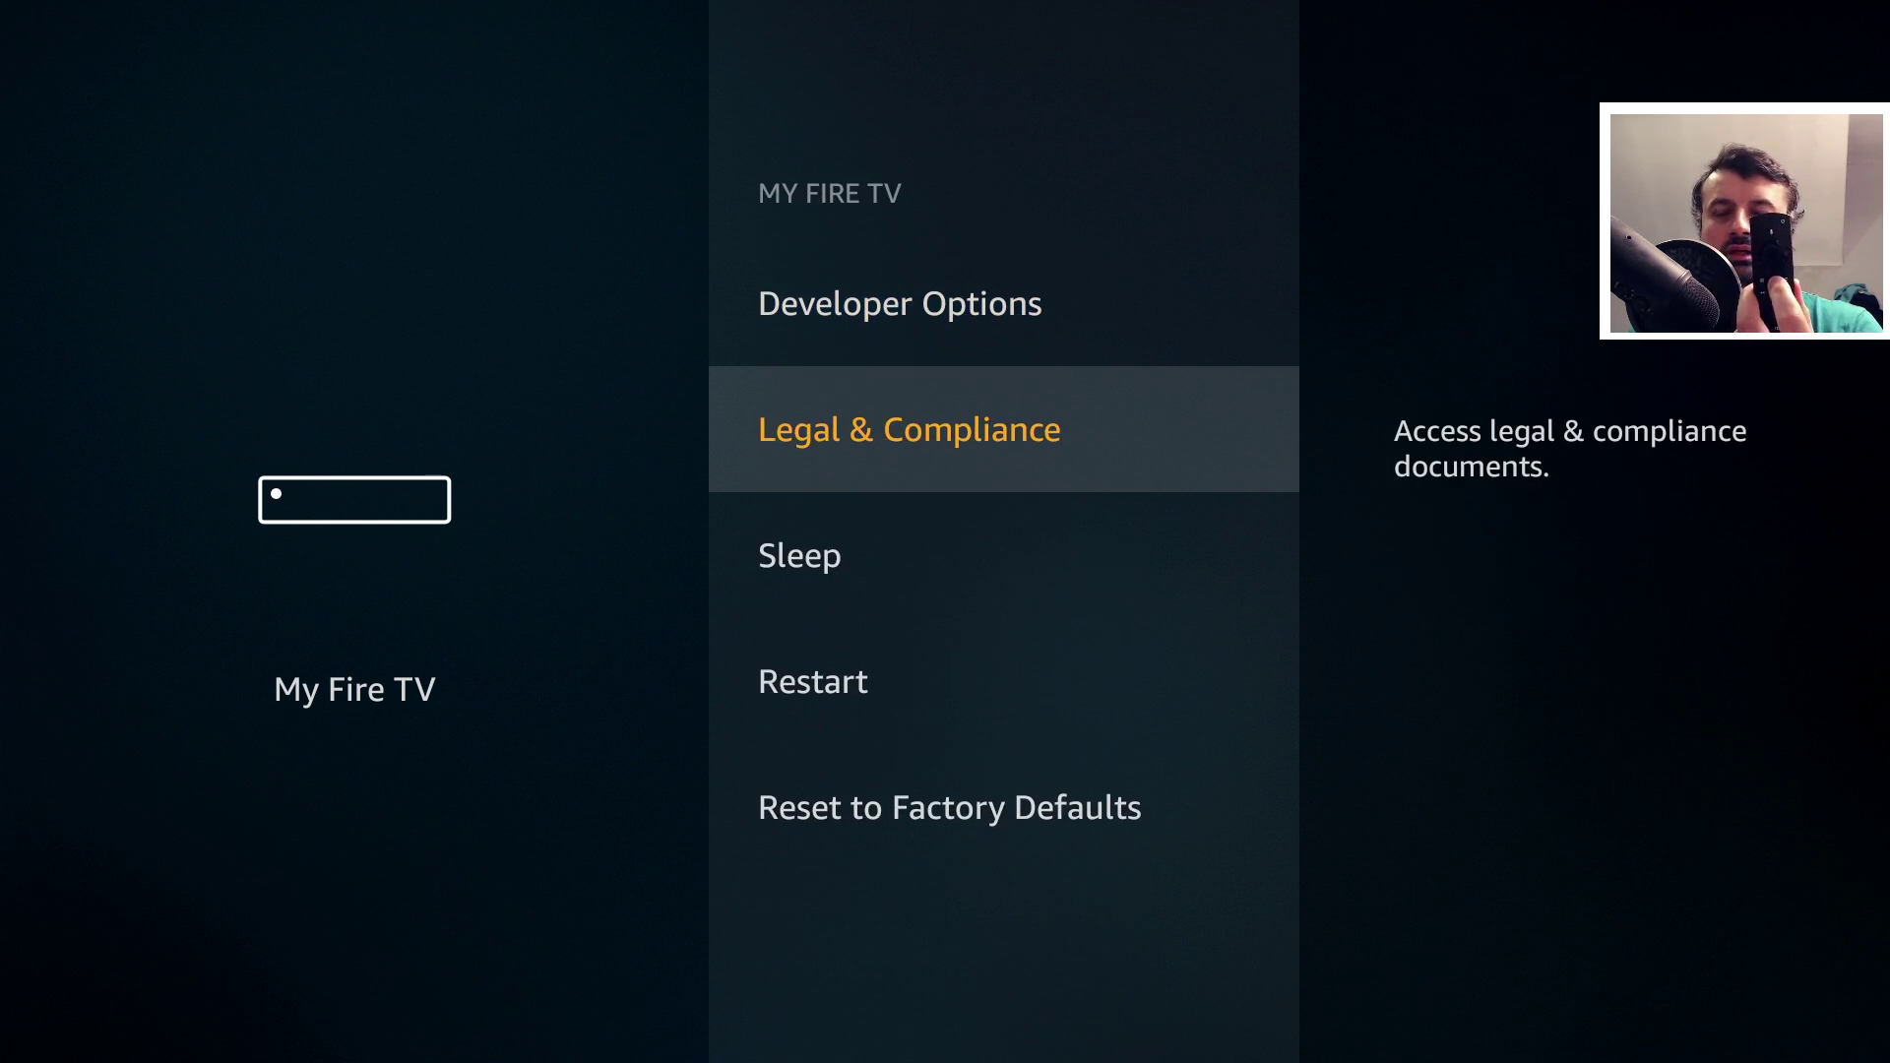
Go Home and choose Always to make Wolf Launcher the permanent home screen
key("Home")
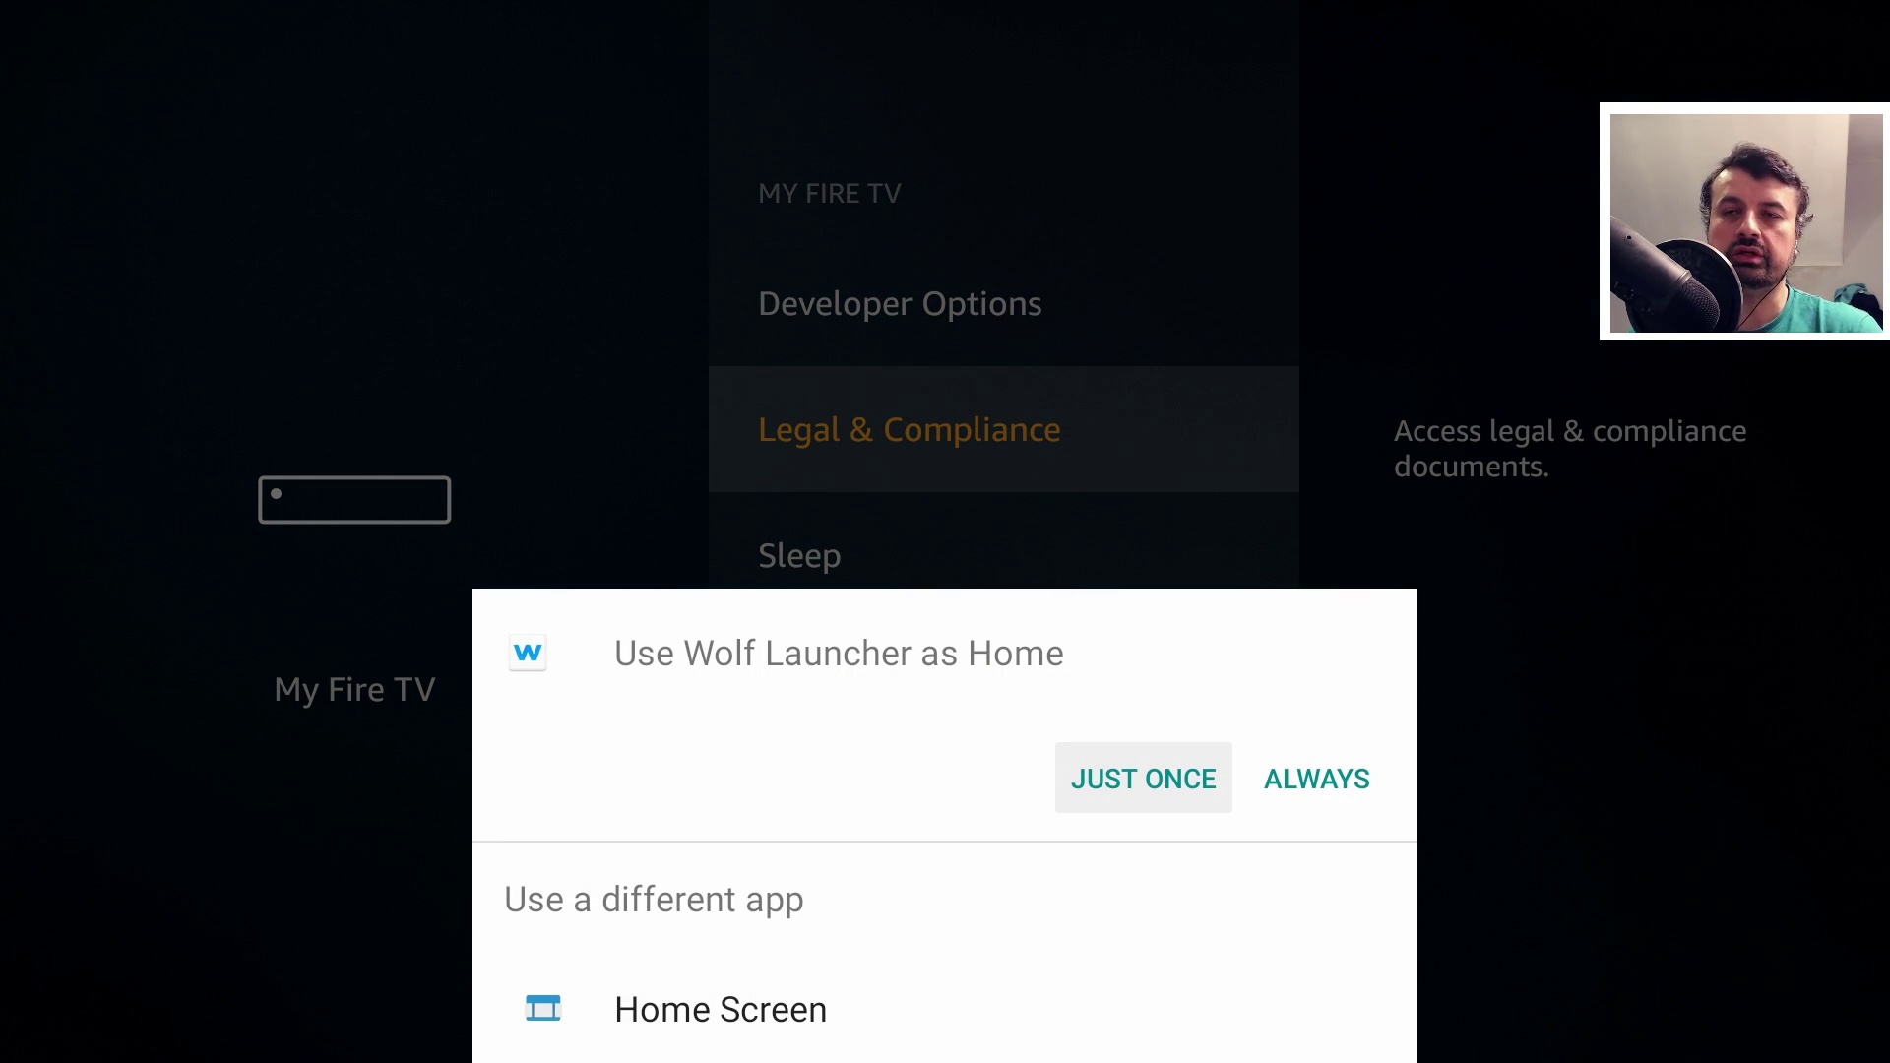
key("Right")
key("Left")
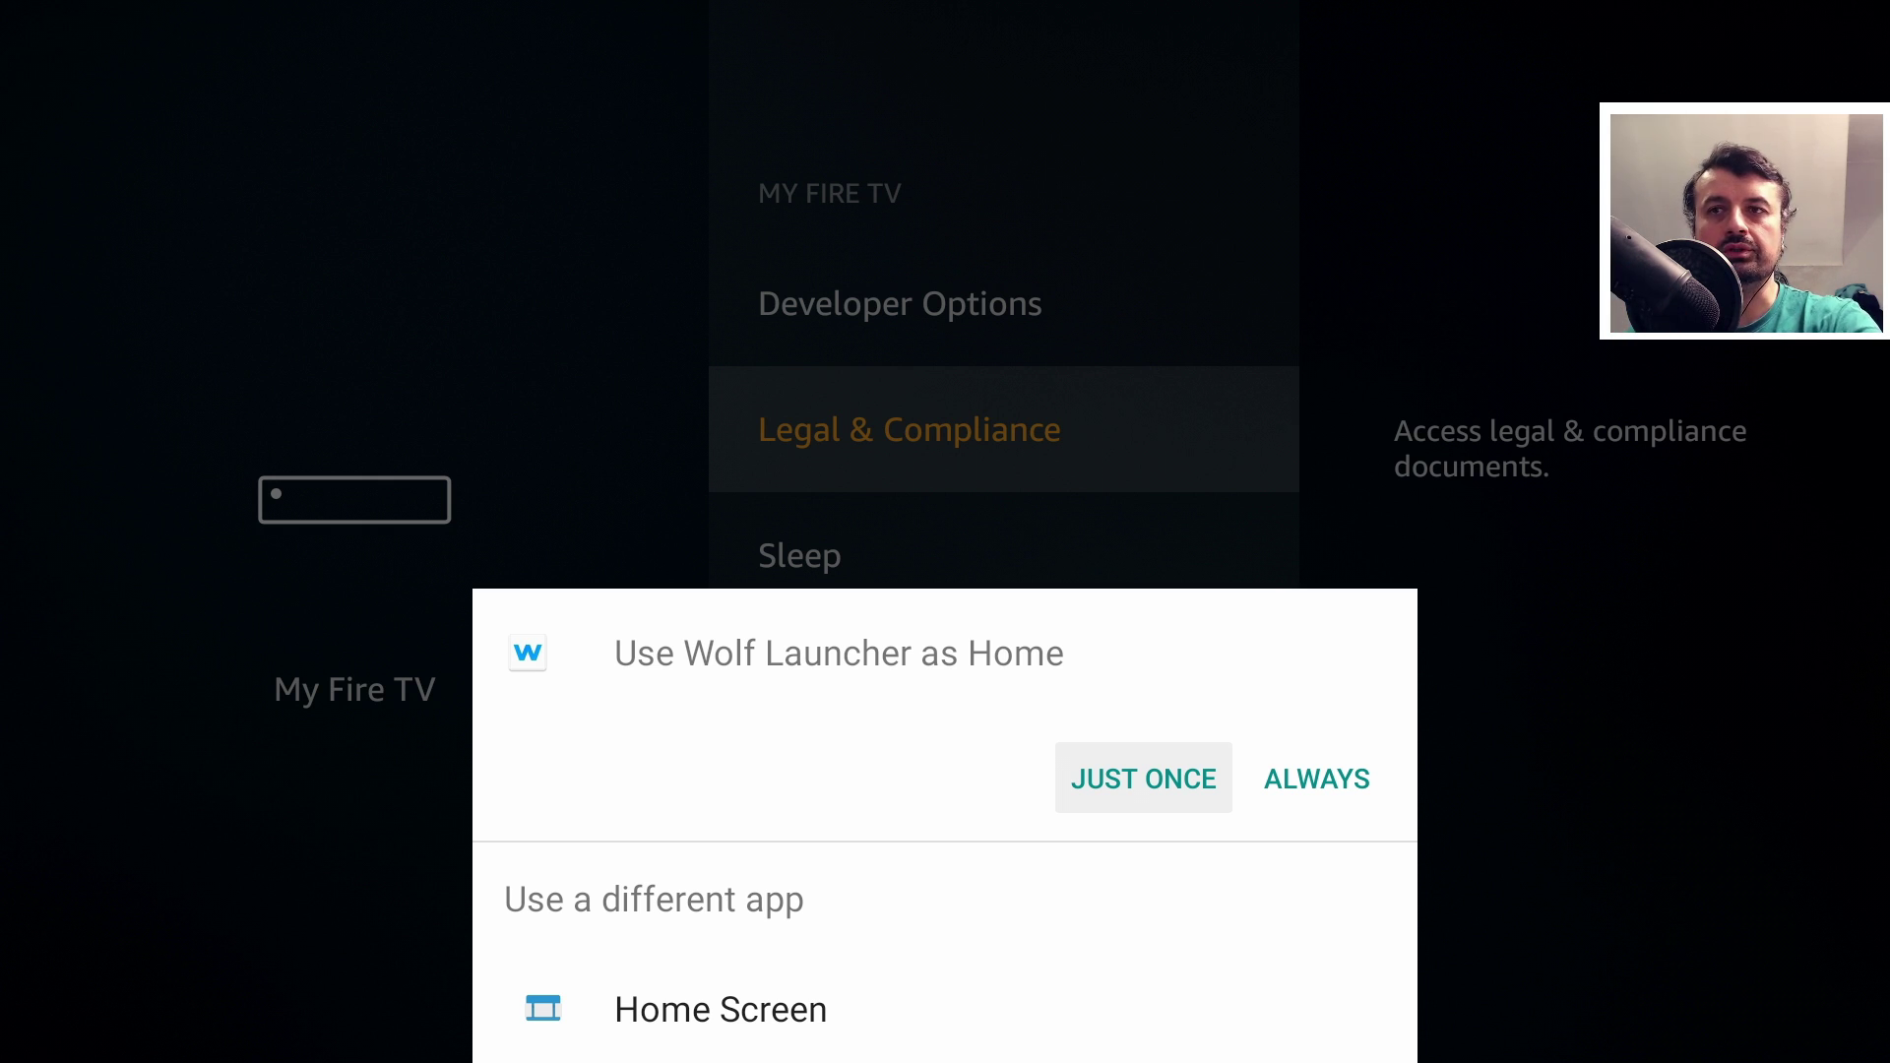
key("Right")
key("Left")
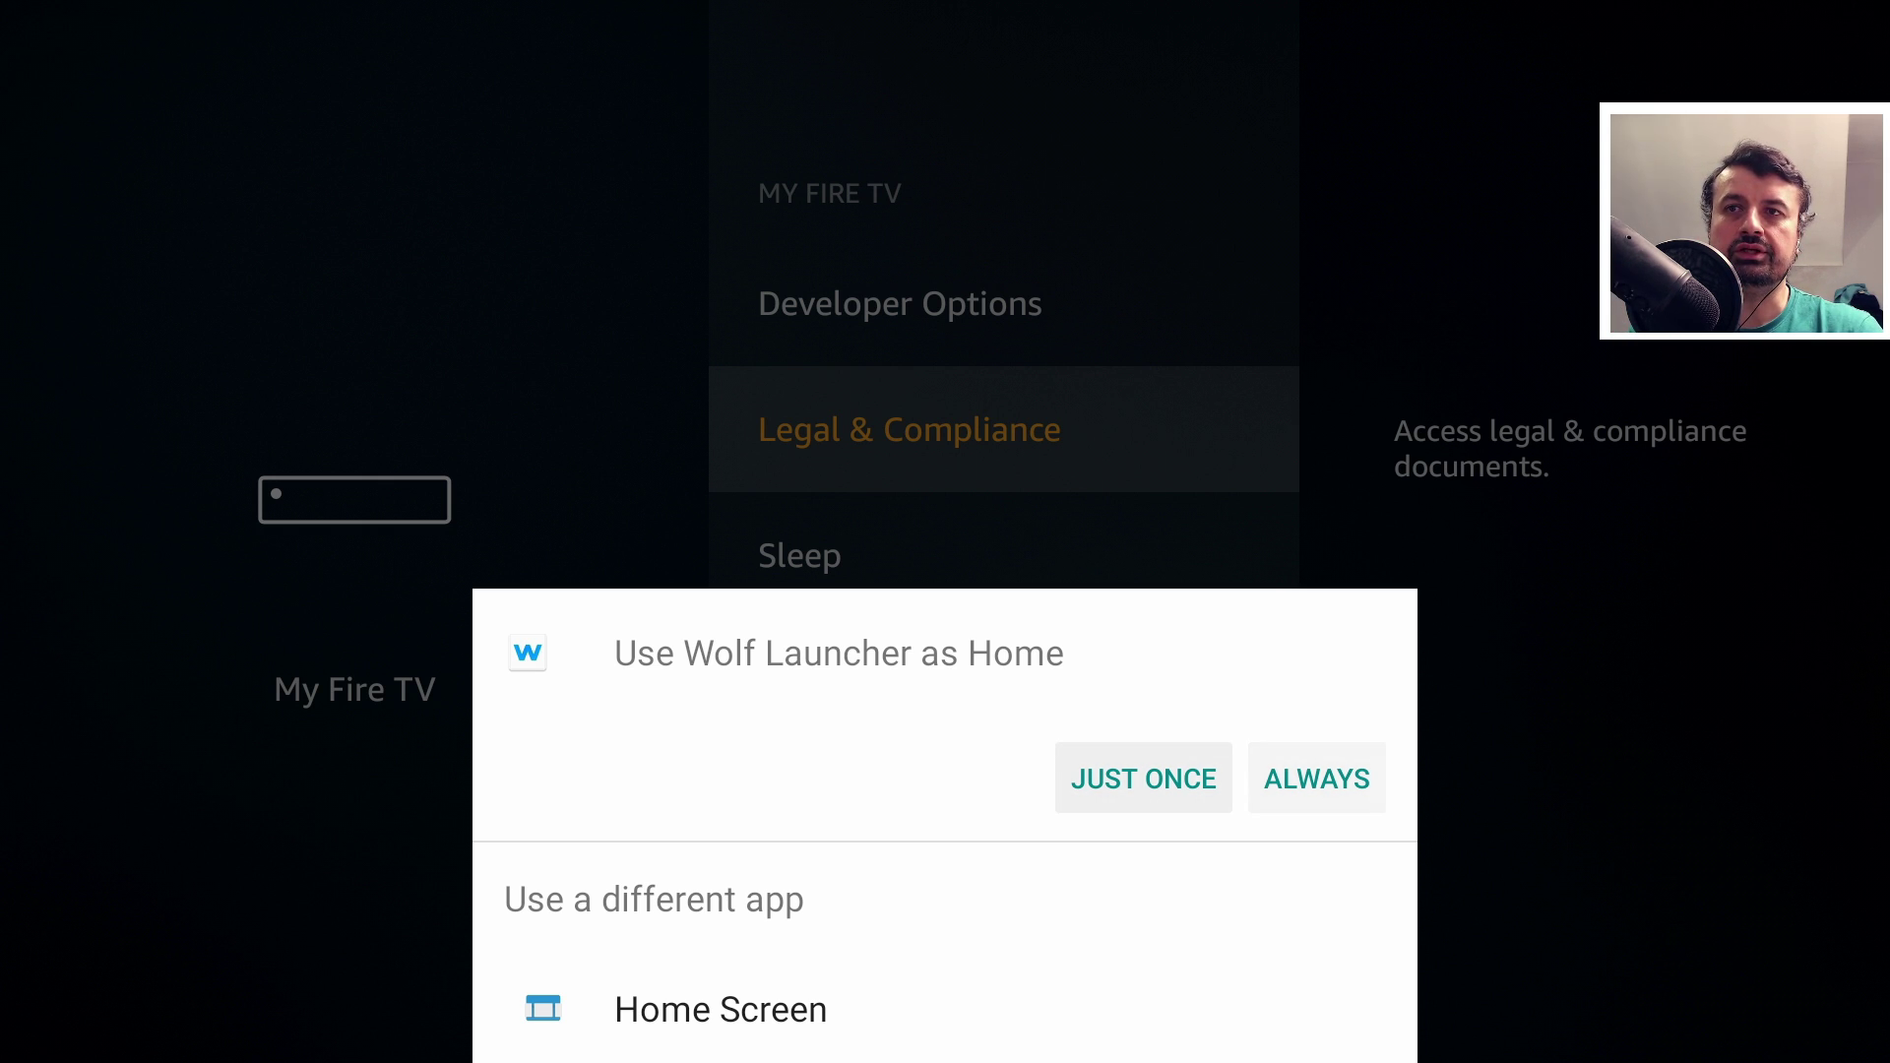
key("Right")
key("Return")
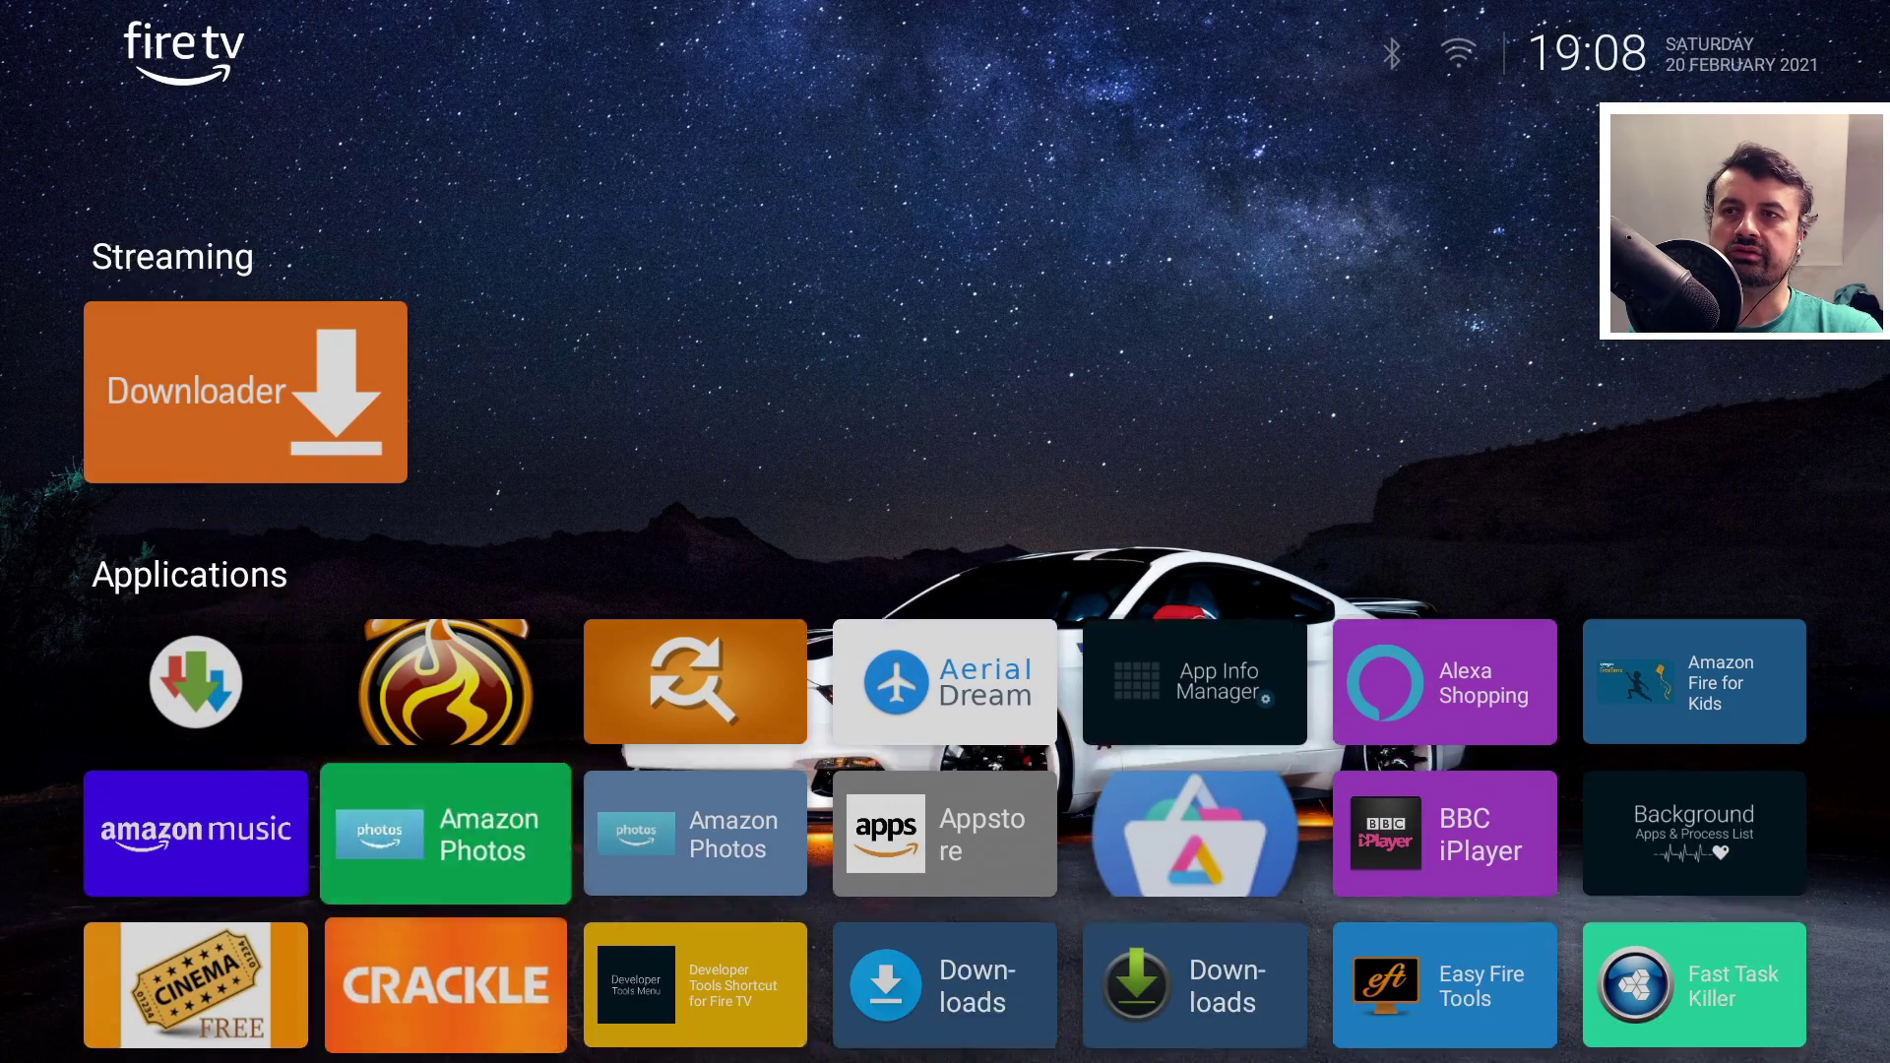
Browse the Applications rows and open the Downloader tile's Application Menu
key("Down")
key("Down")
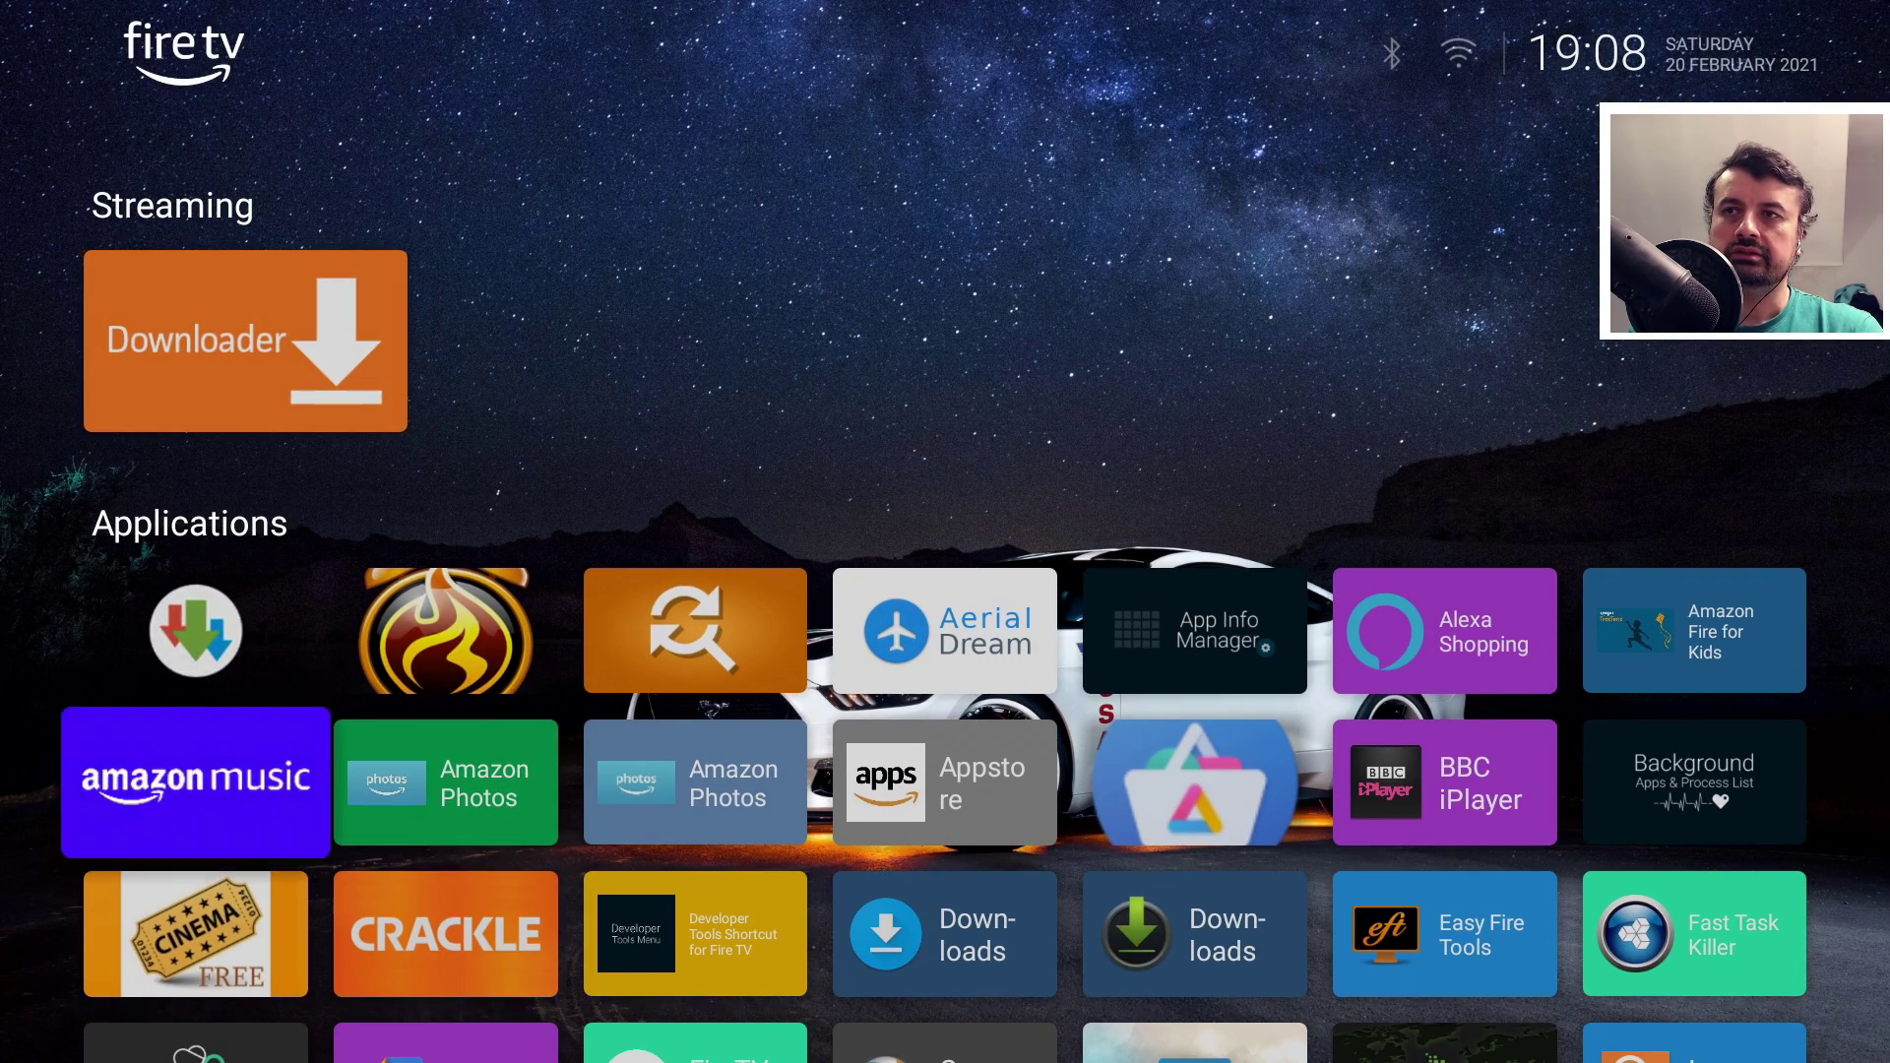
key("Up")
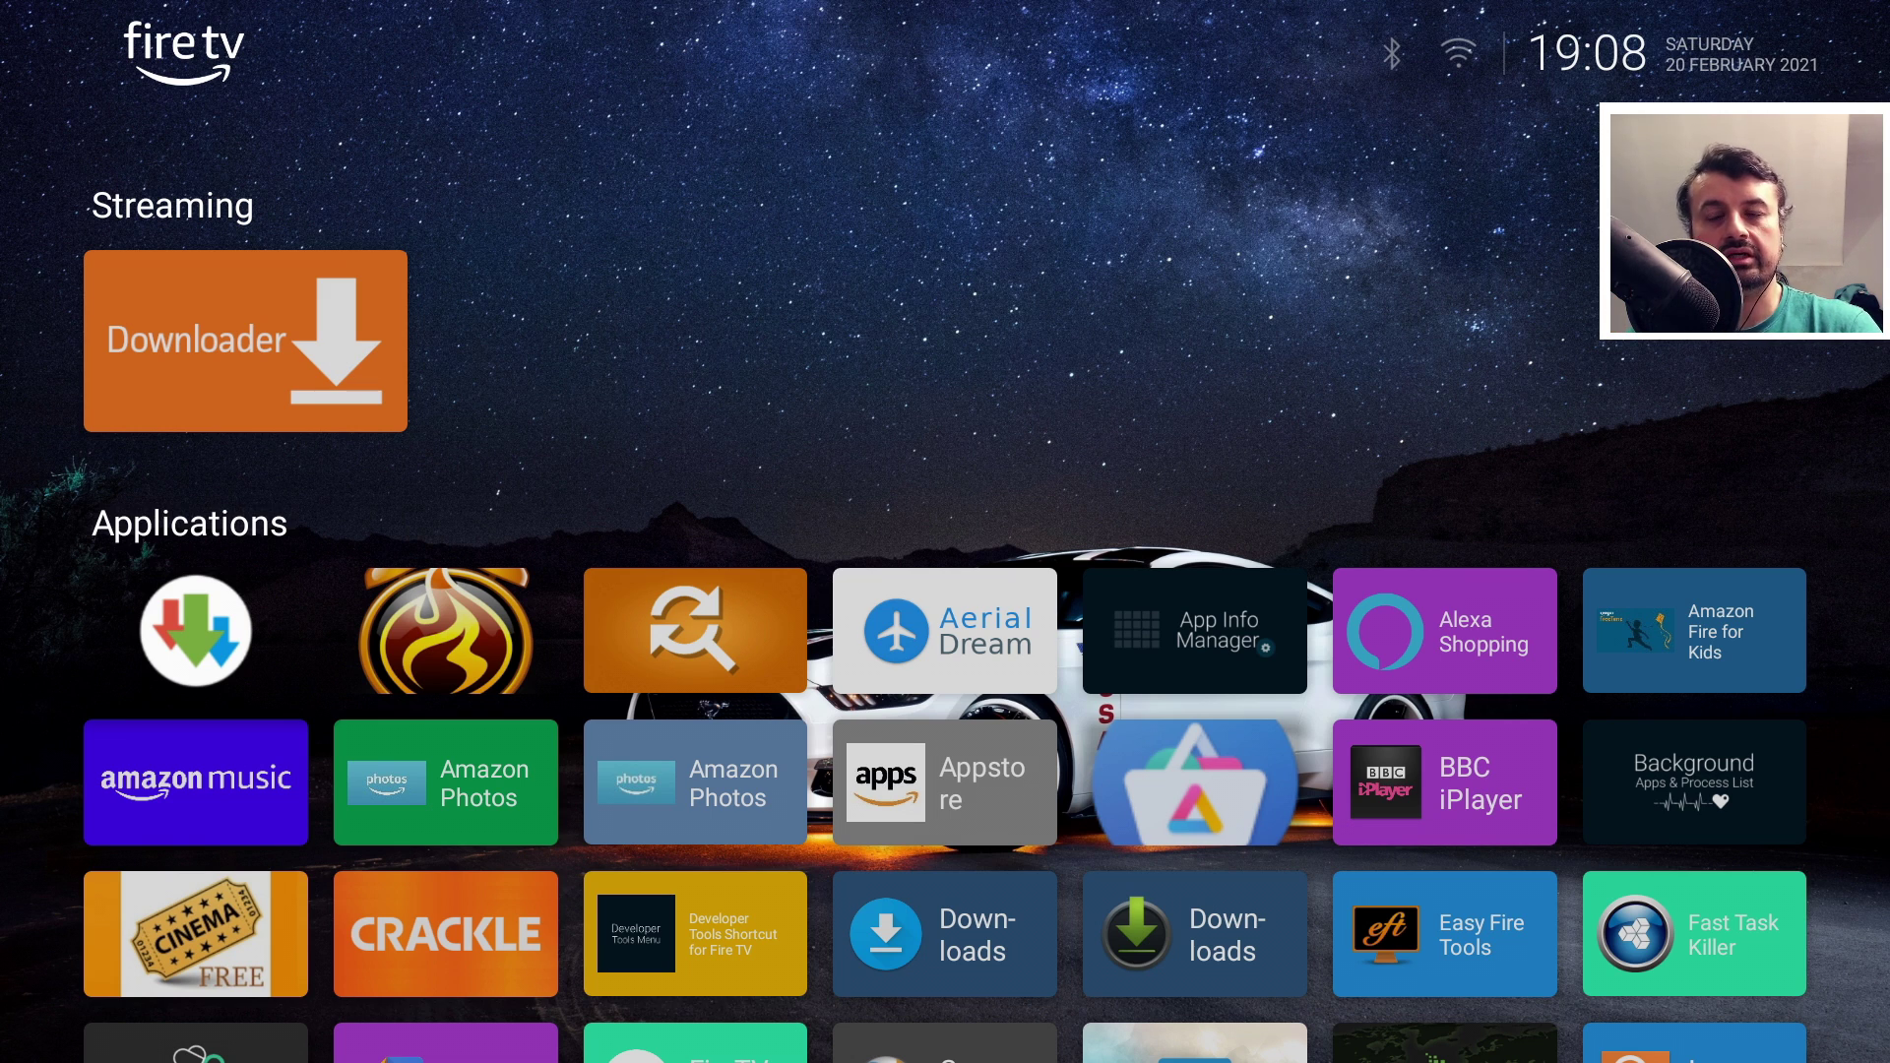
key("Up")
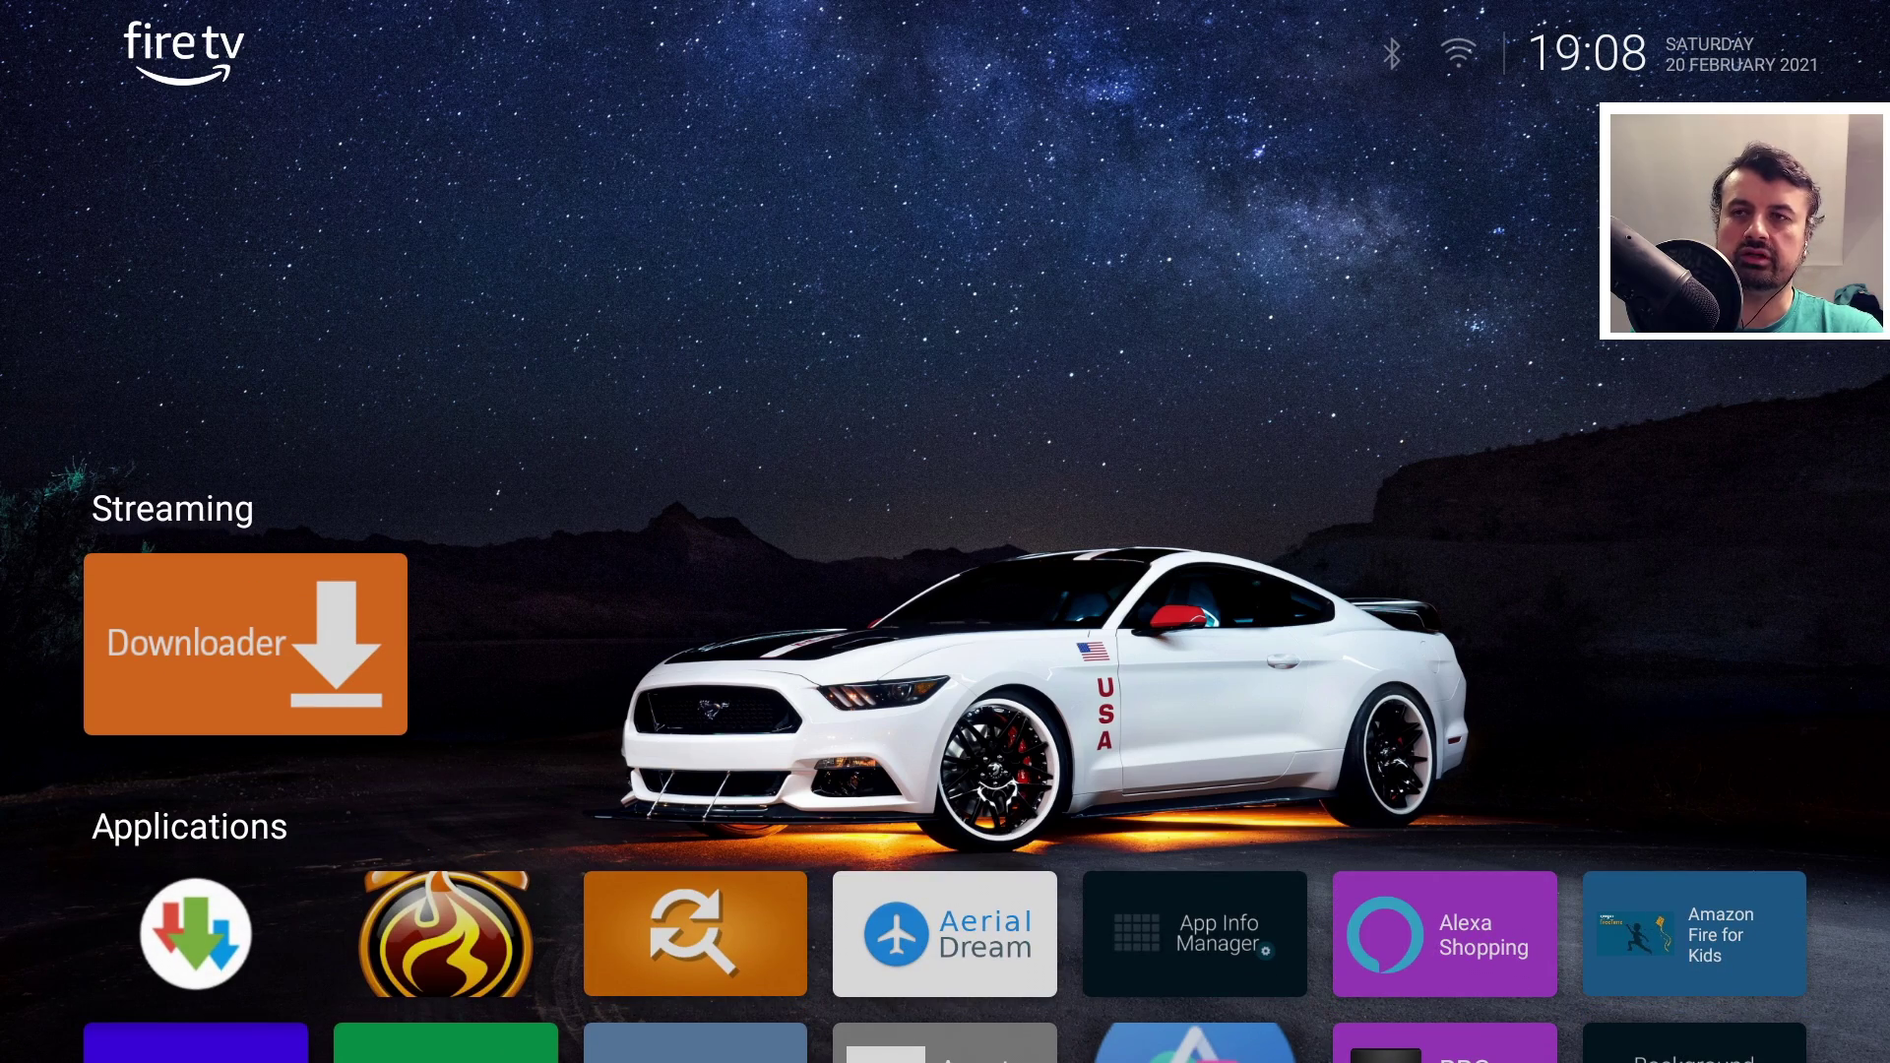
key("Menu")
In Launcher Manager's Android Settings, choose Disable Stock Launcher, then return Home
key("Down")
key("Down")
key("Down")
key("Down")
key("Down")
key("Down")
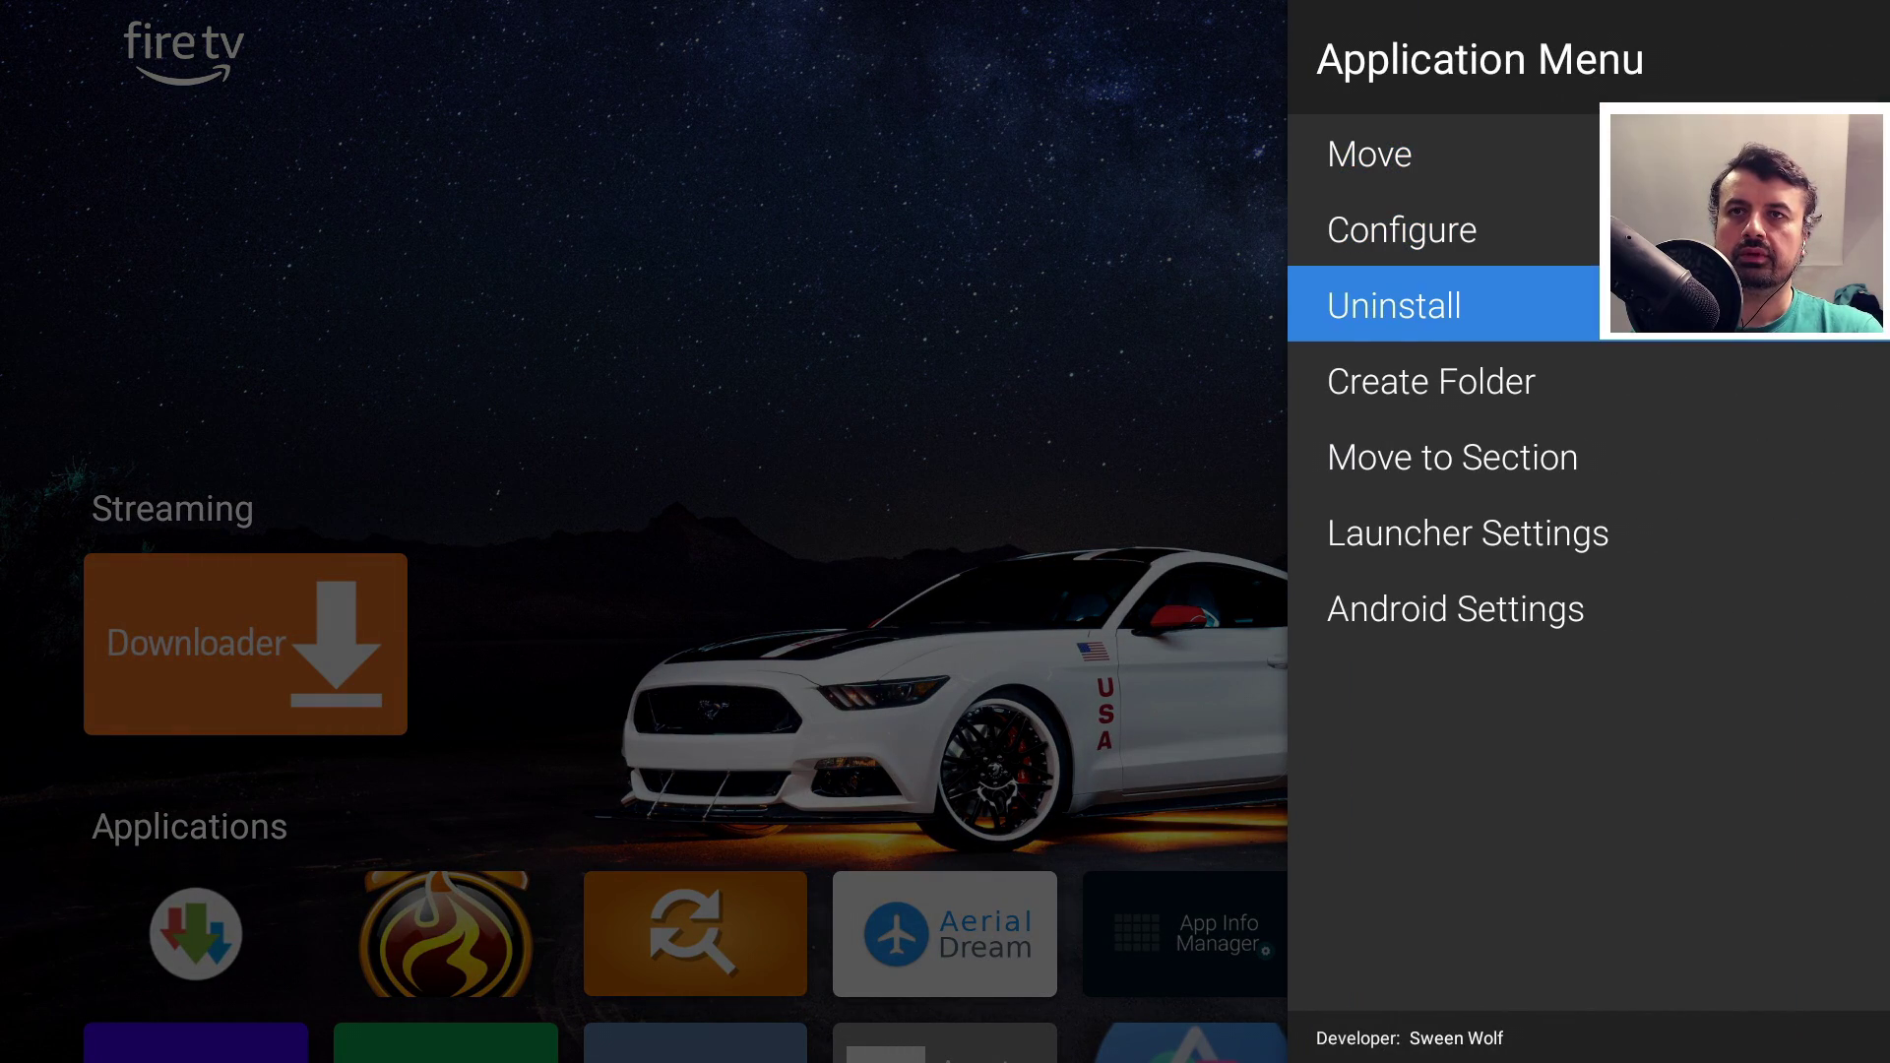
key("Return")
key("Up")
key("Up")
key("Up")
key("Up")
key("Up")
key("Up")
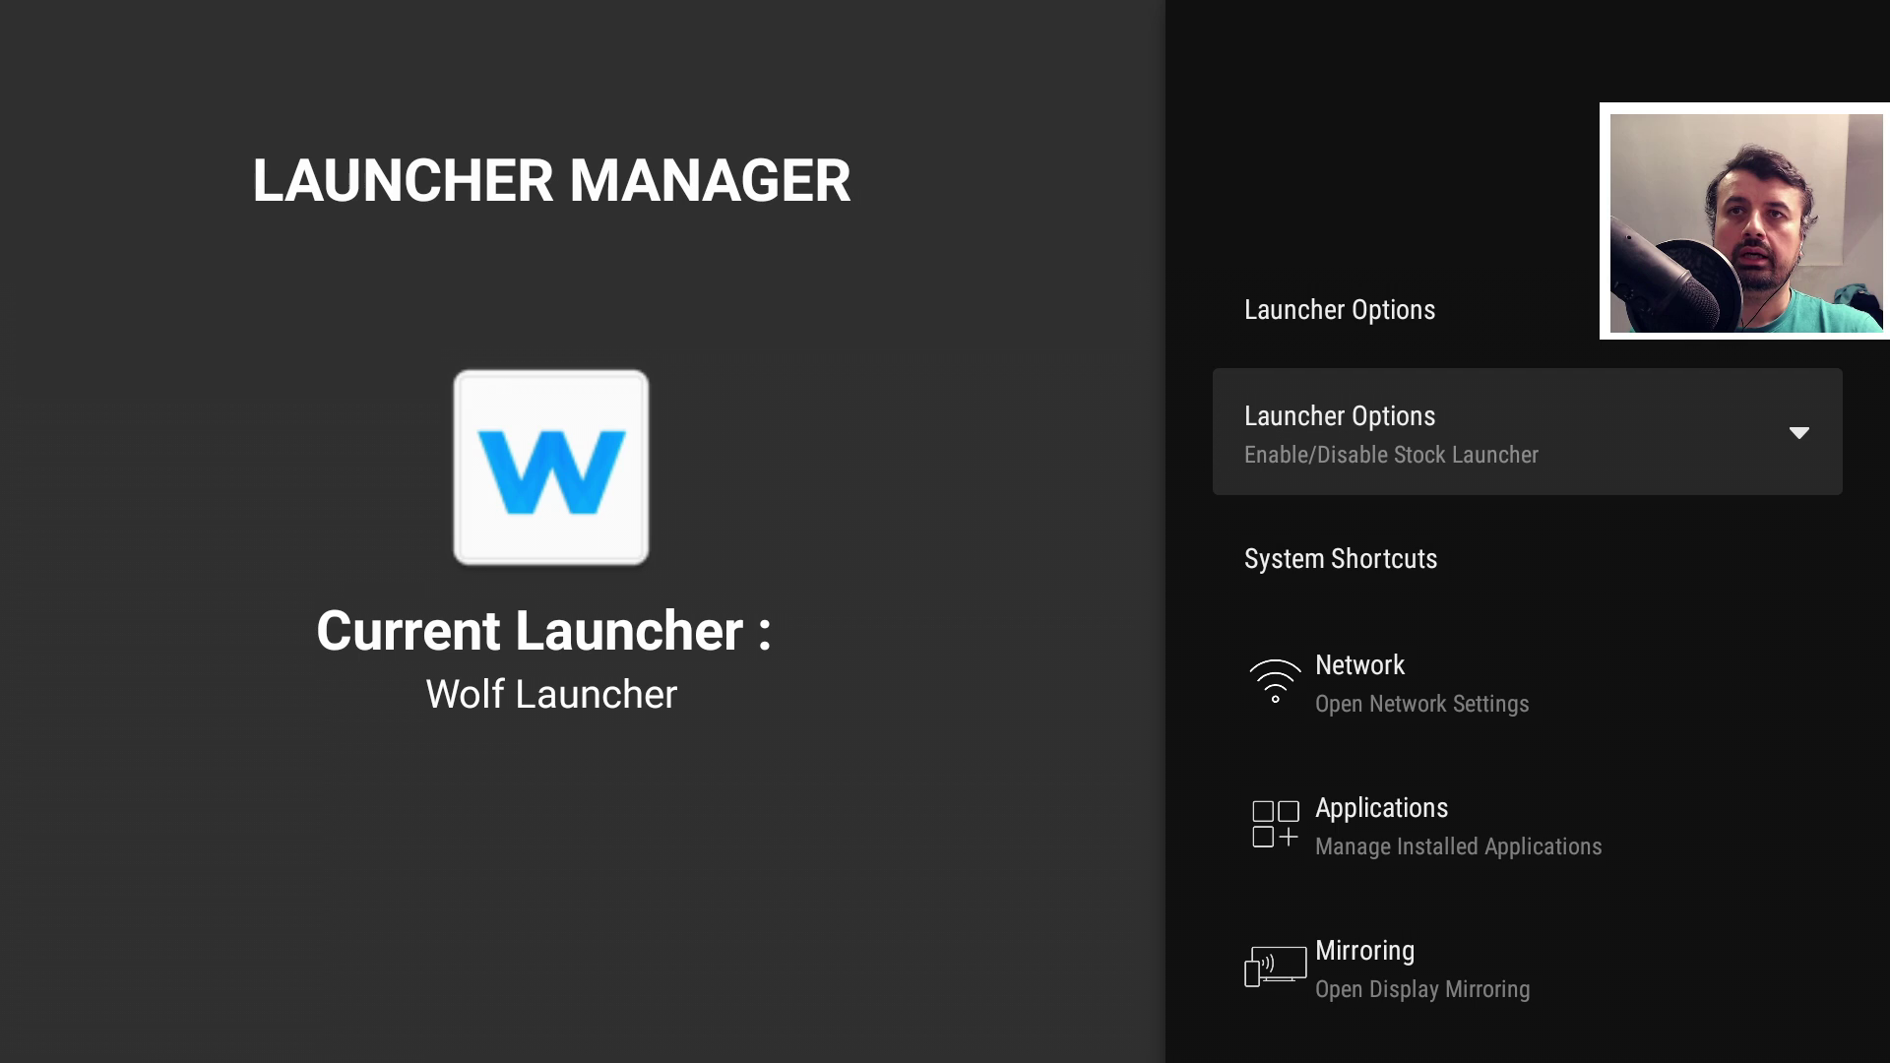
key("Return")
key("Down")
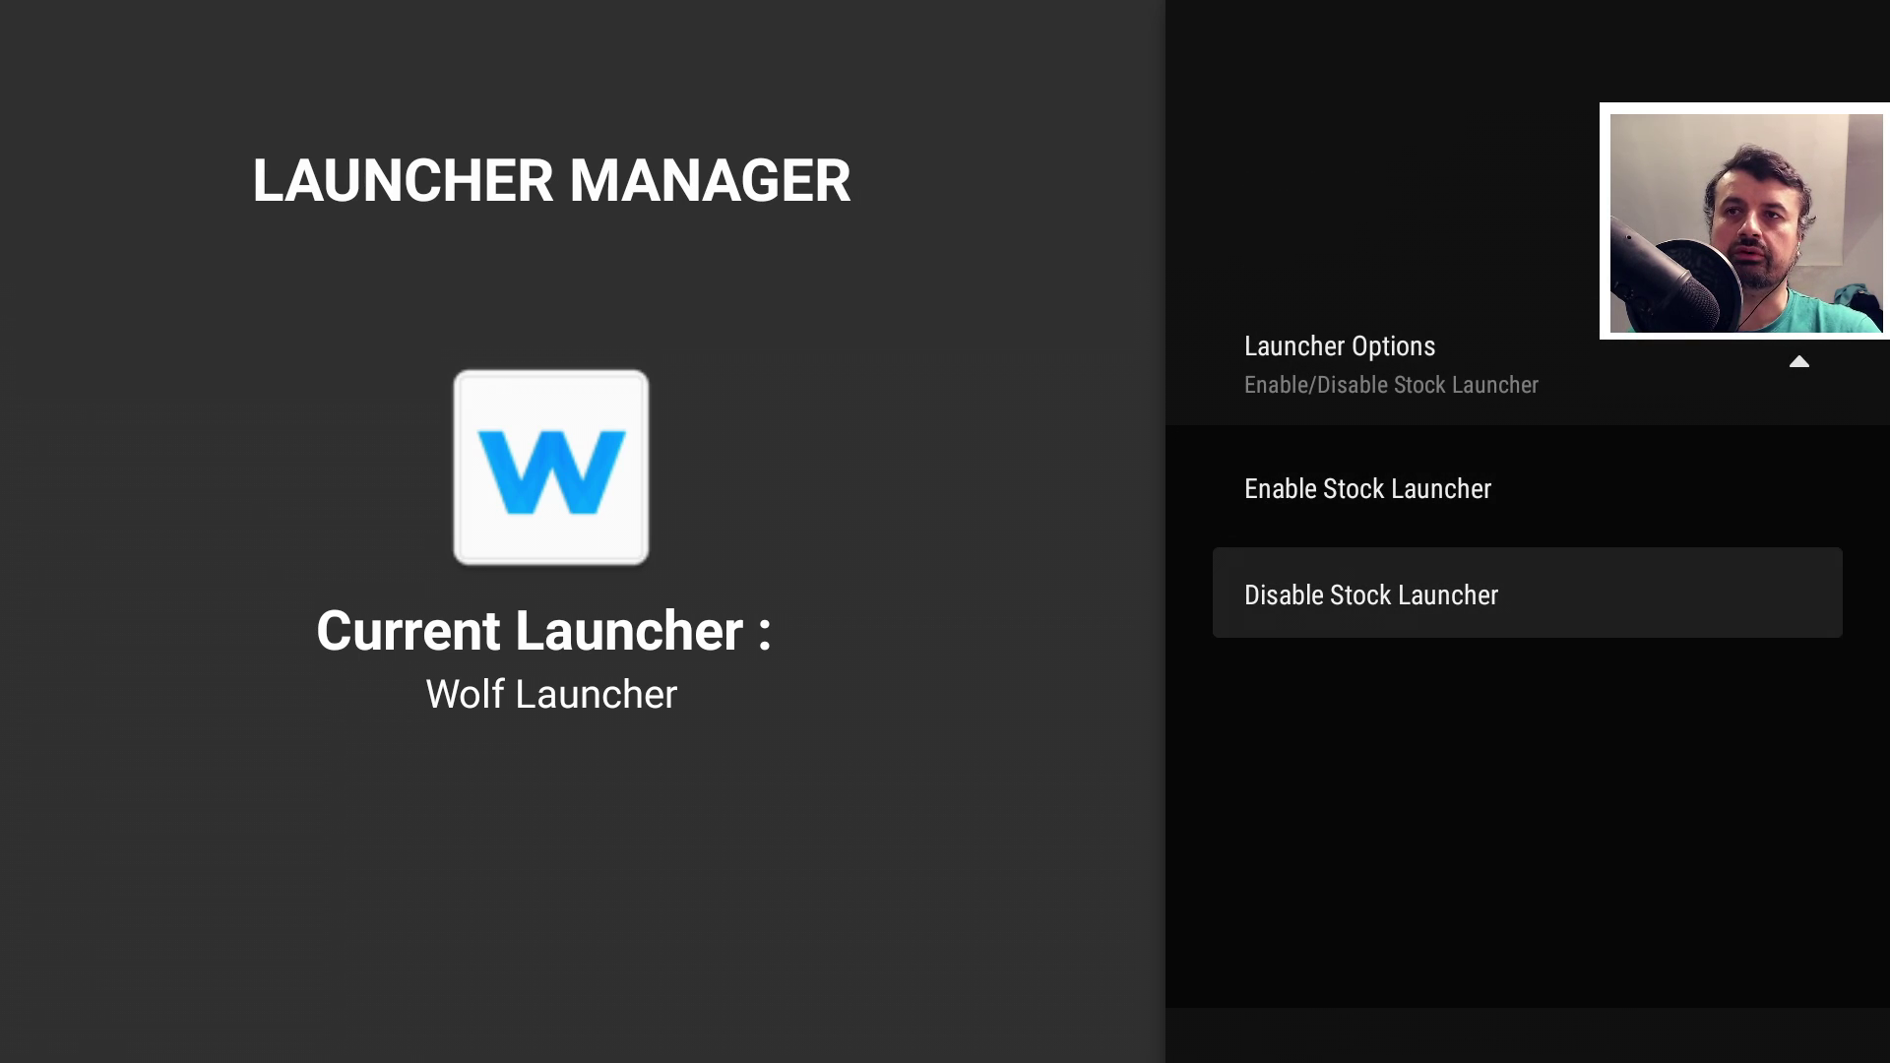
key("Home")
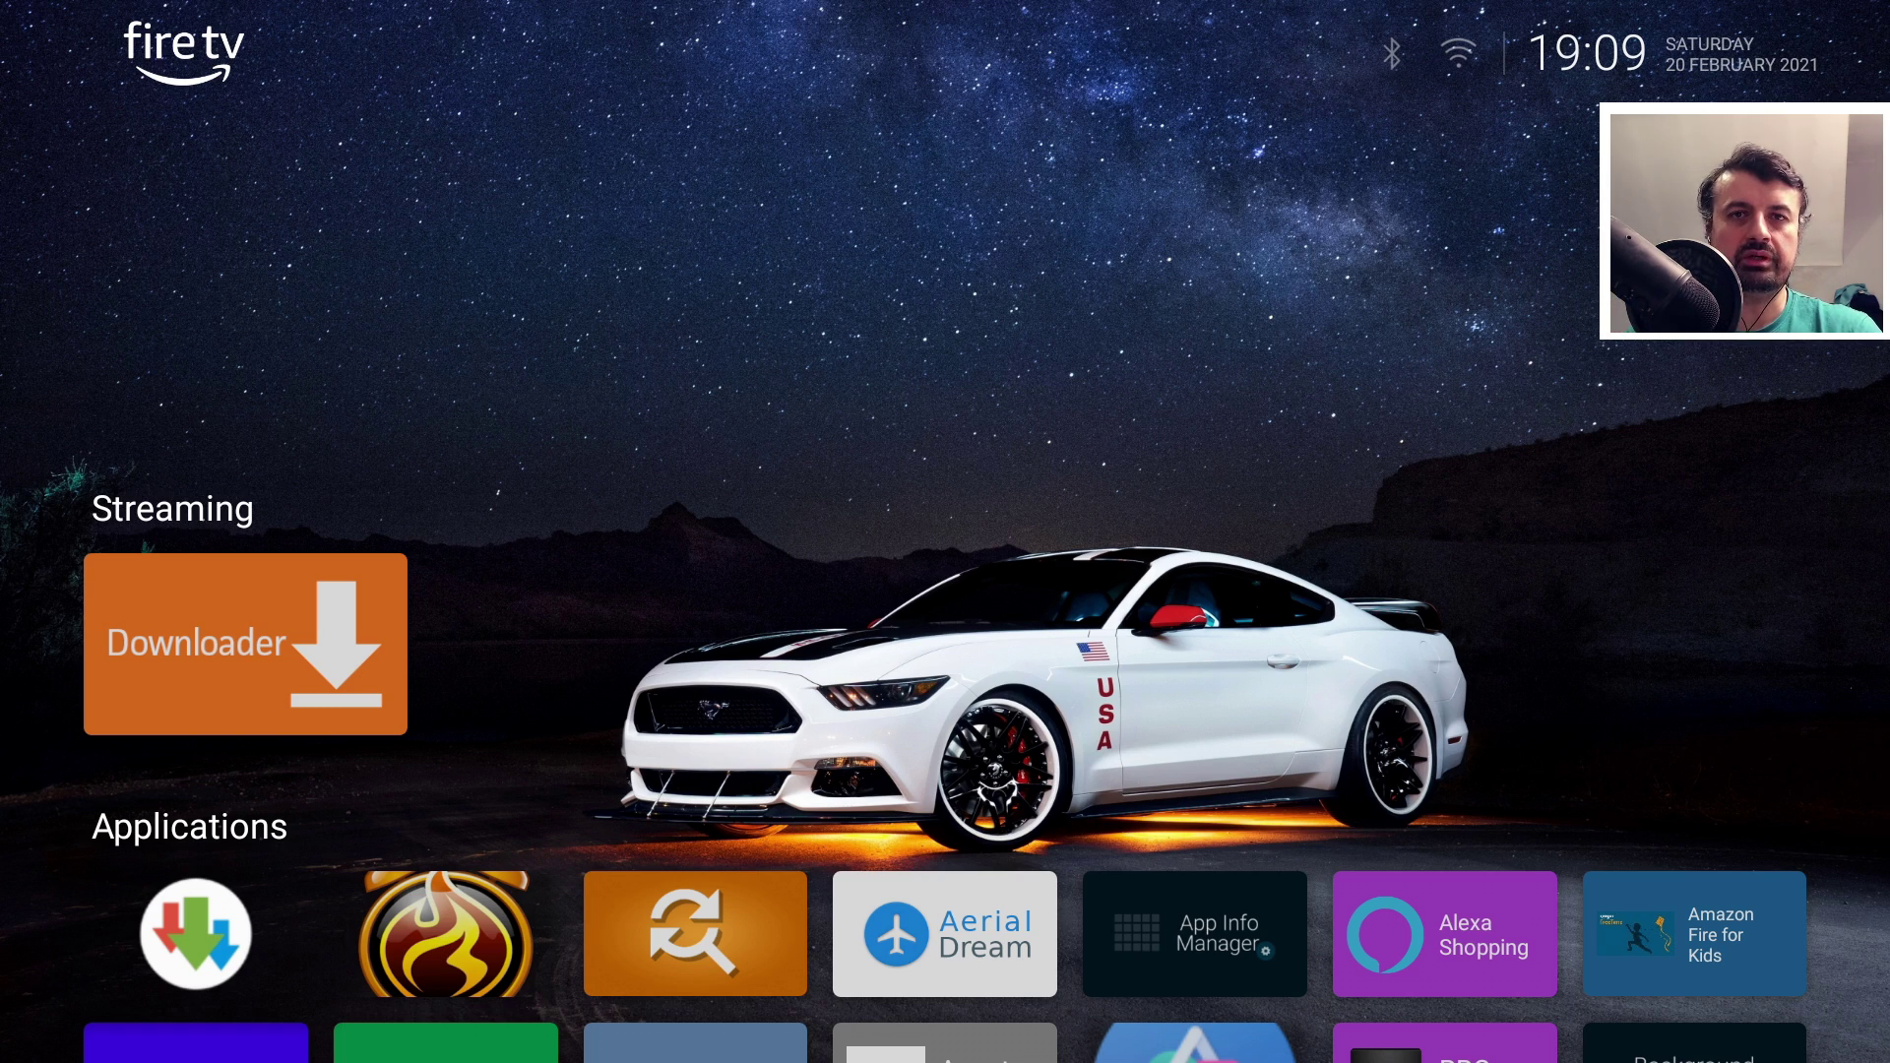
key("Down")
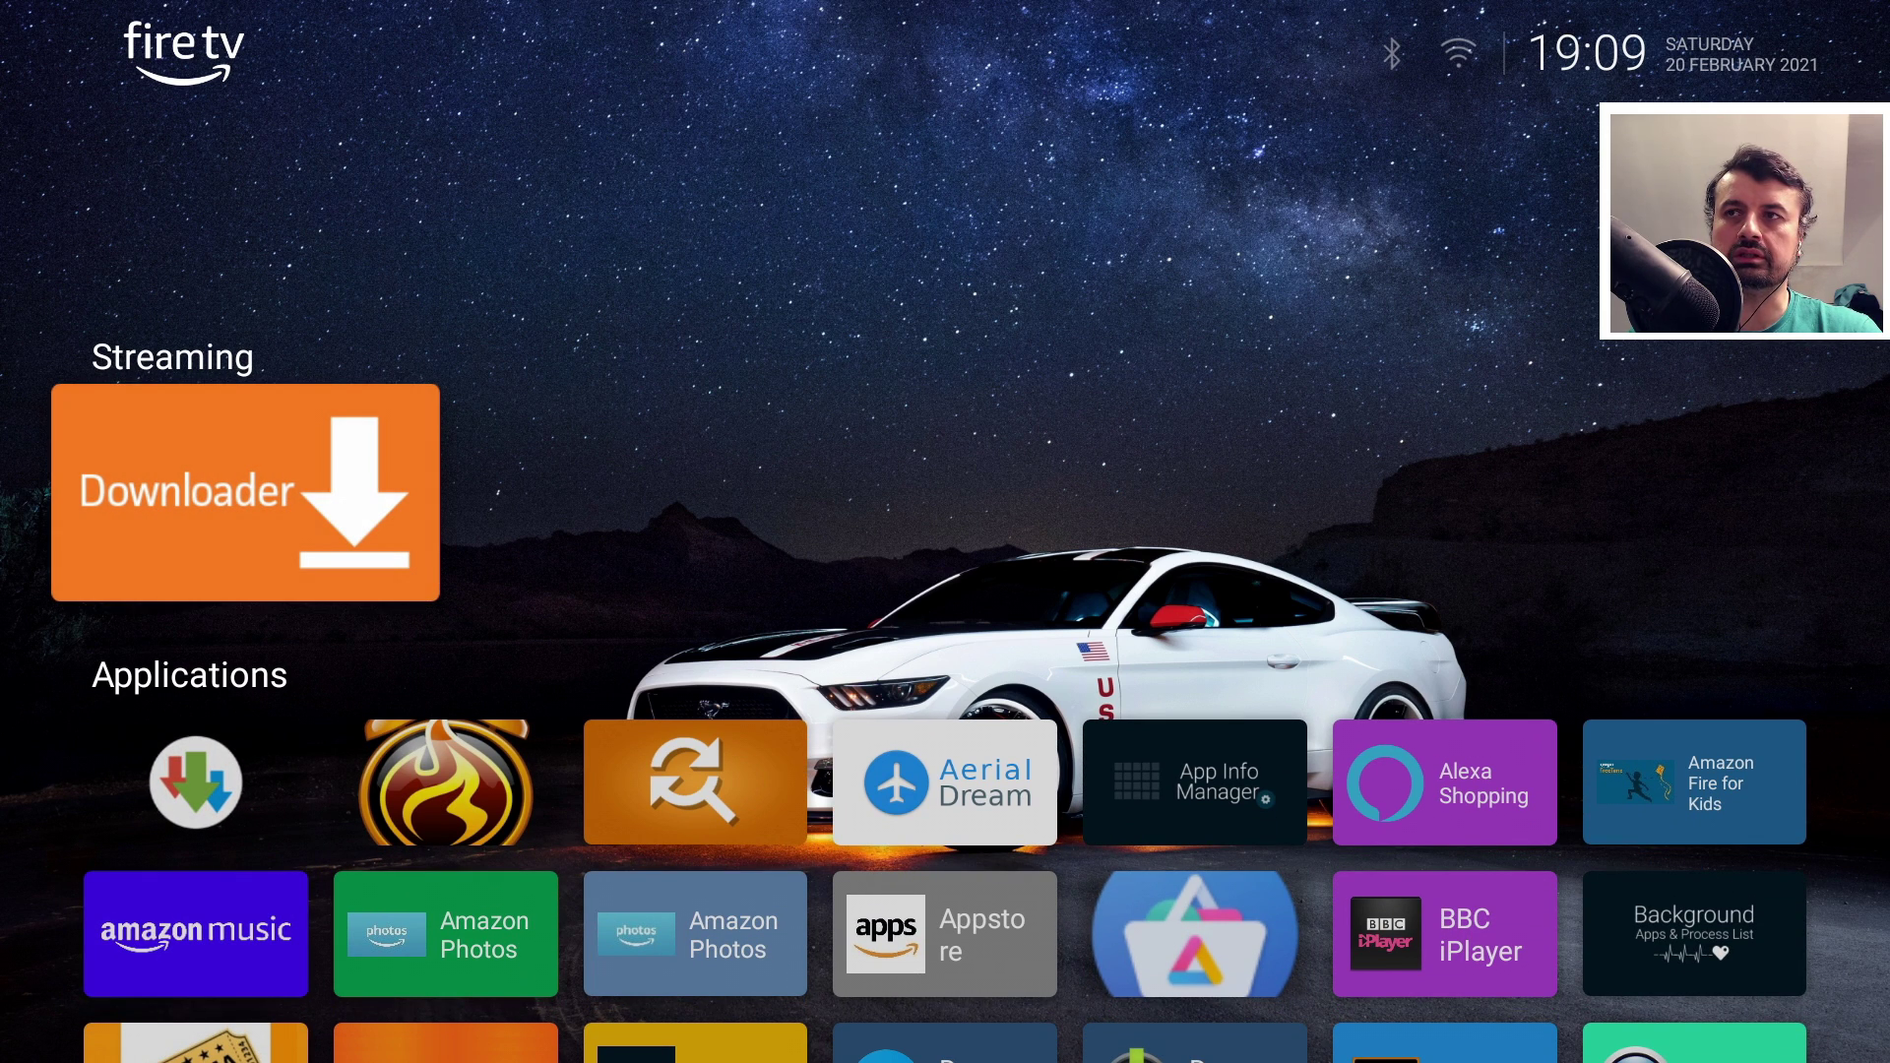
key("Return")
key("Up")
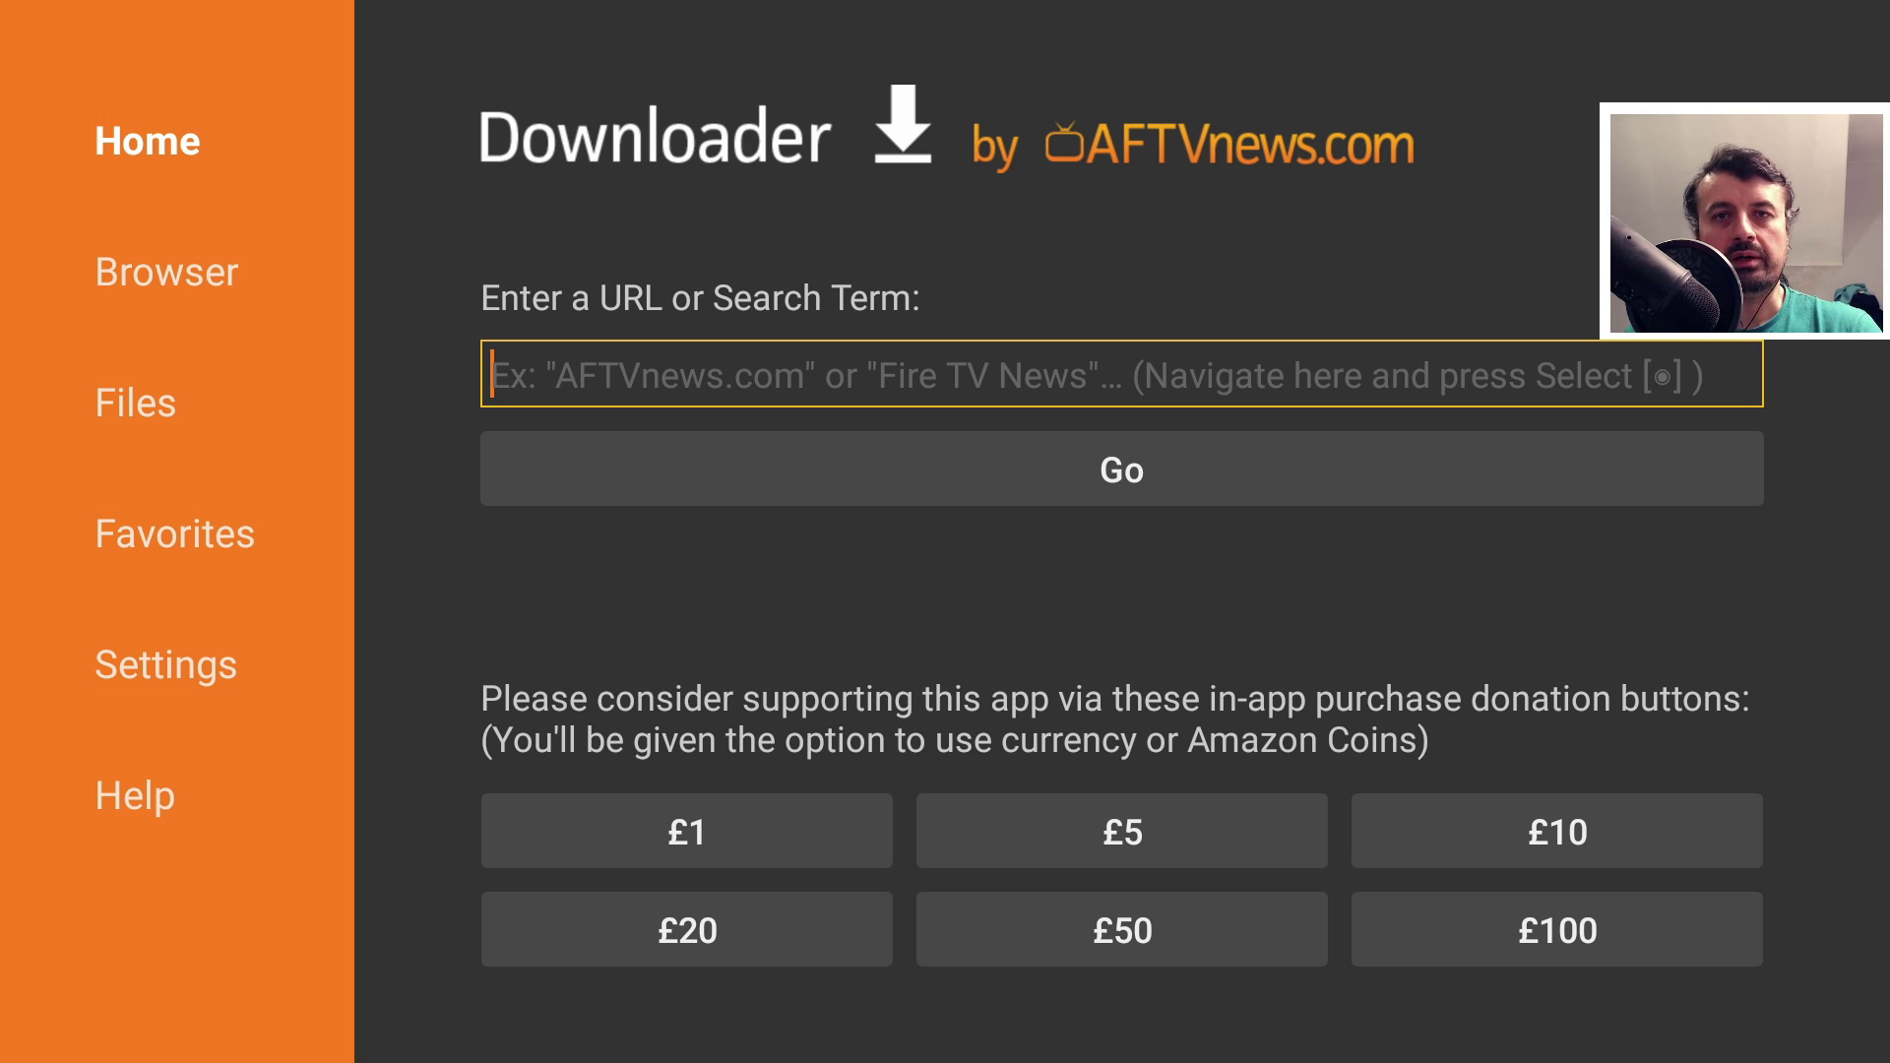
key("Escape")
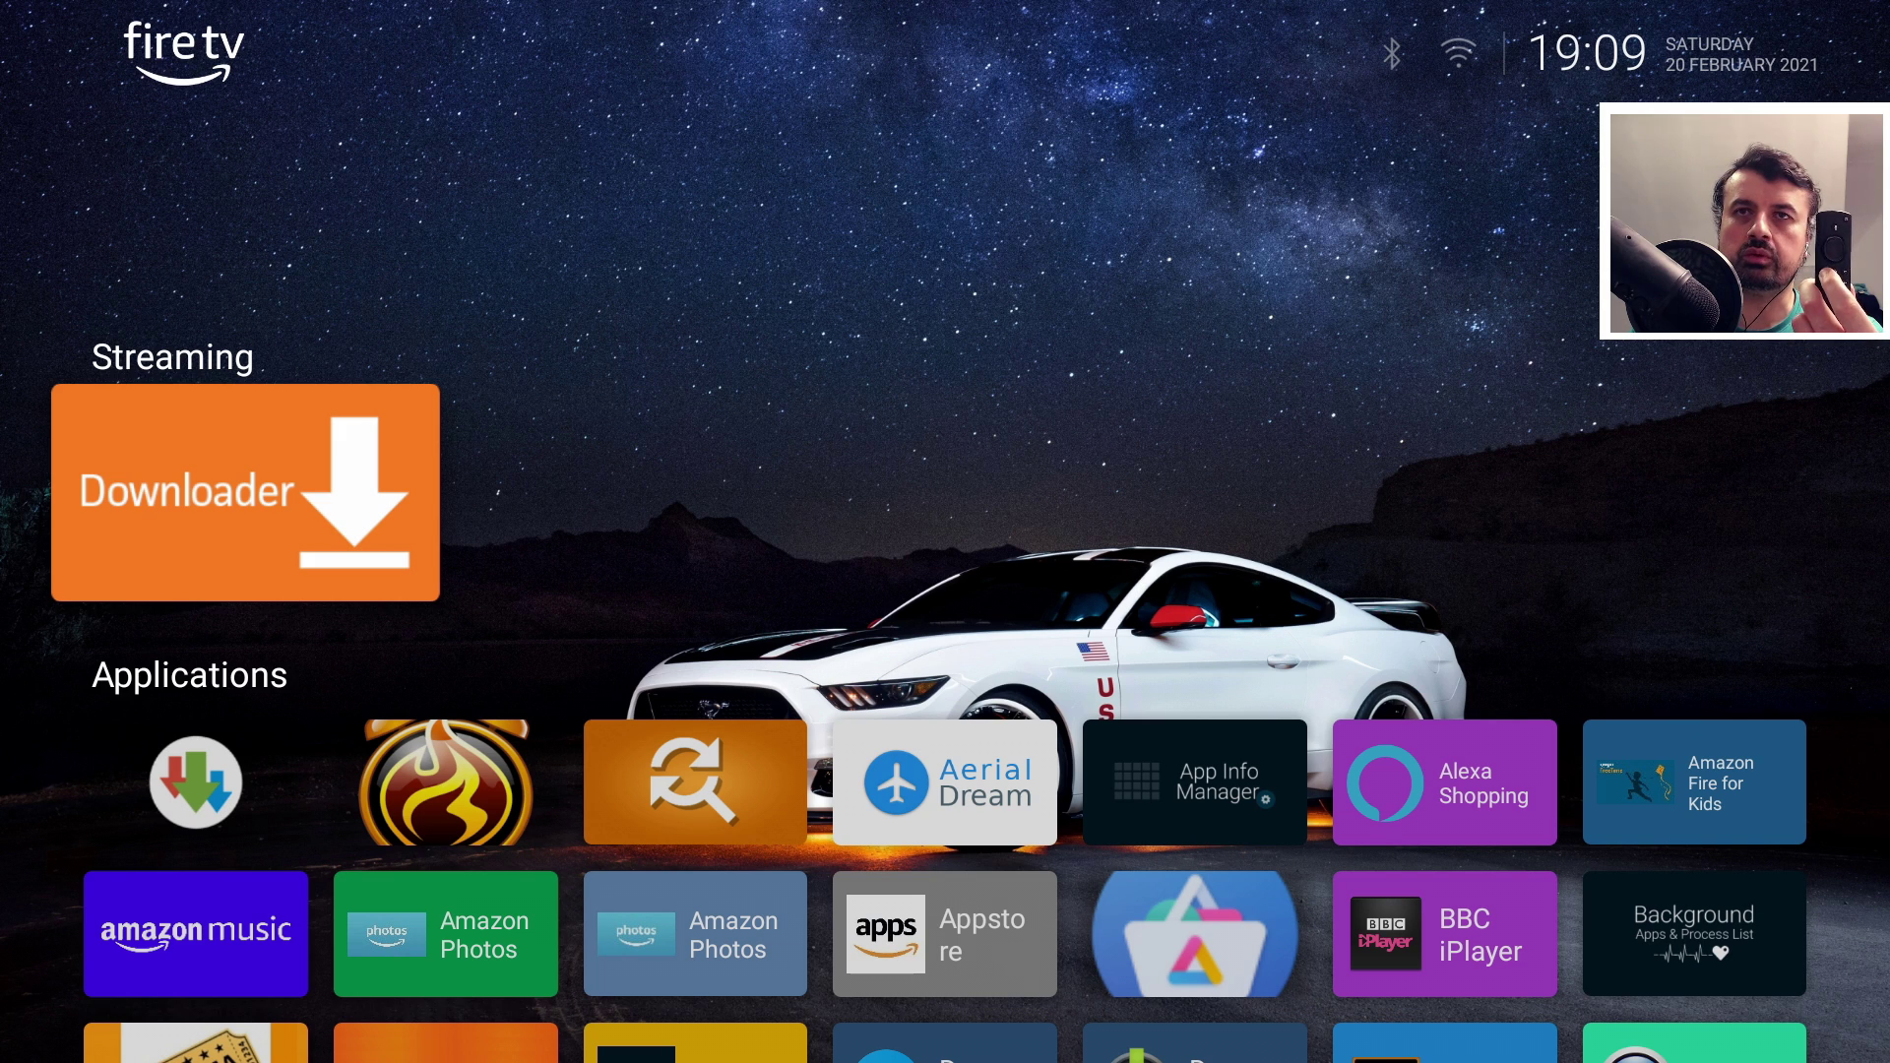
key("Menu")
In Launcher Settings > Wallpaper, switch Application Wallpaper on and open Select Wallpaper
key("Down")
key("Down")
key("Down")
key("Down")
key("Down")
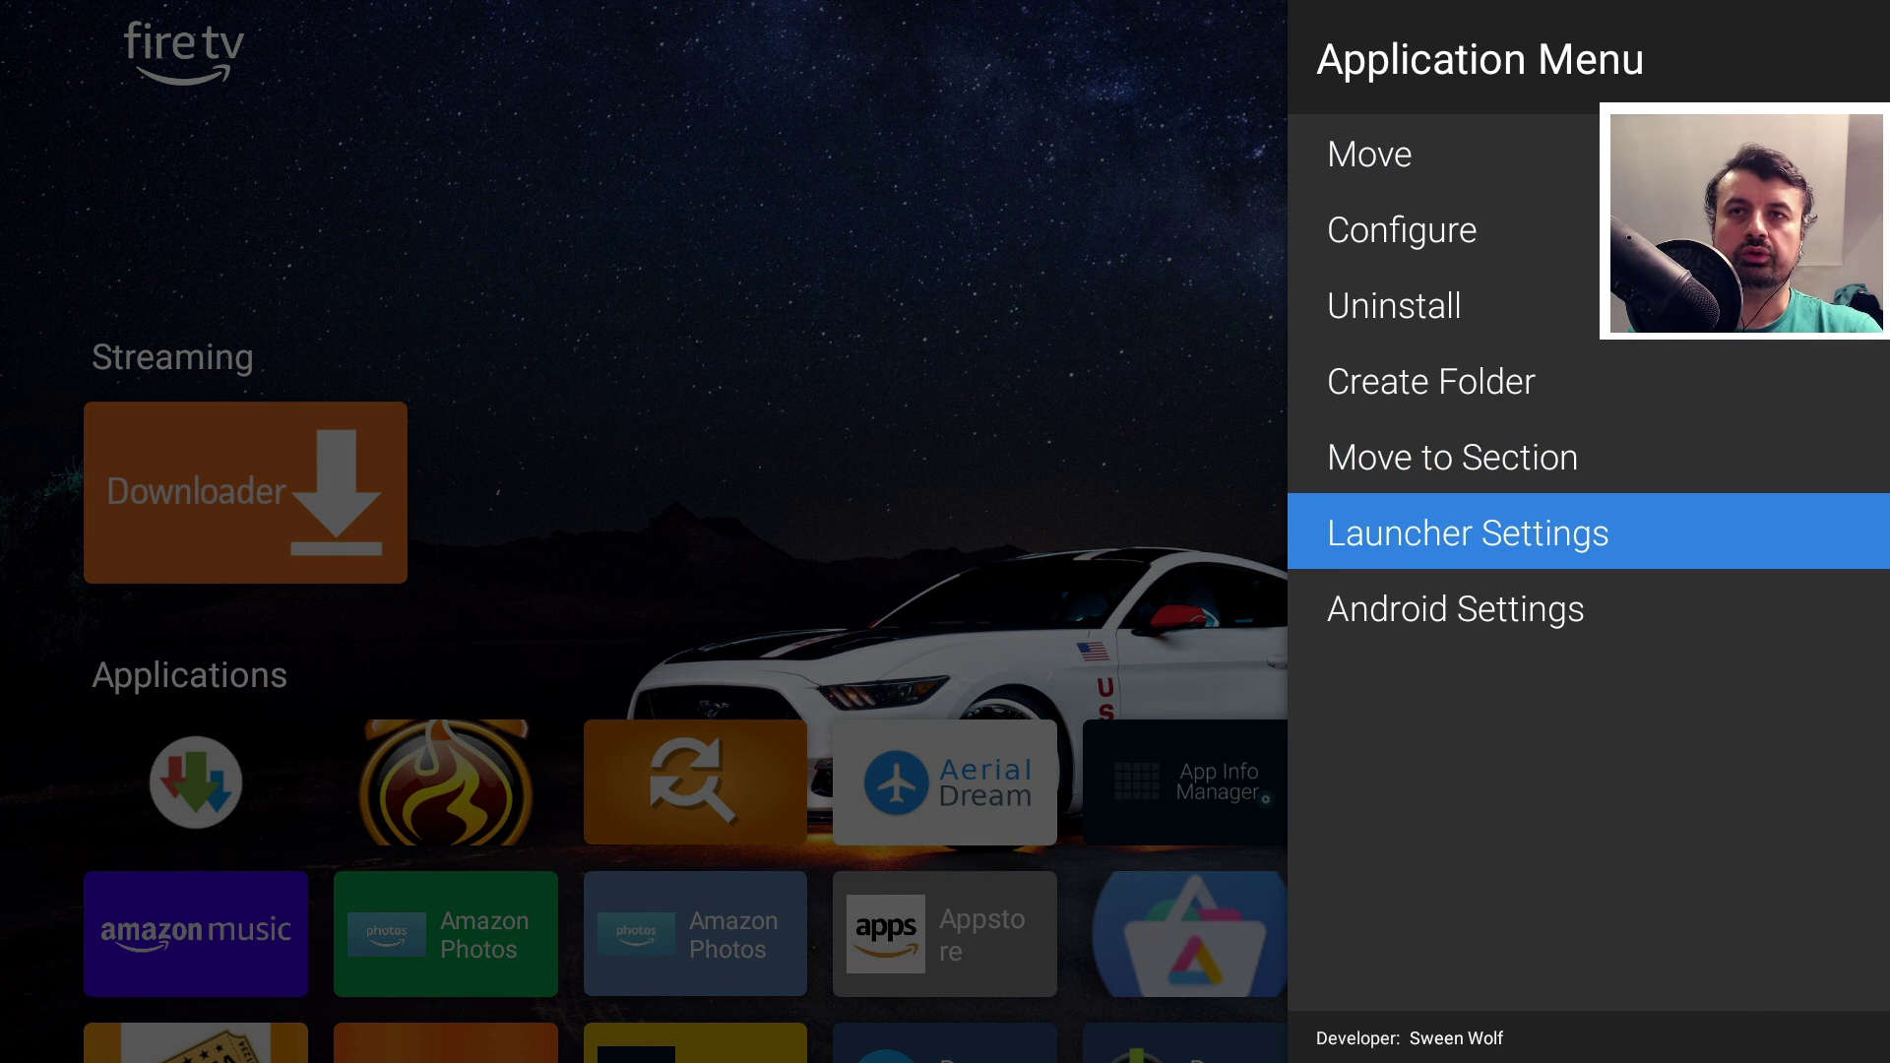
key("Return")
key("Down")
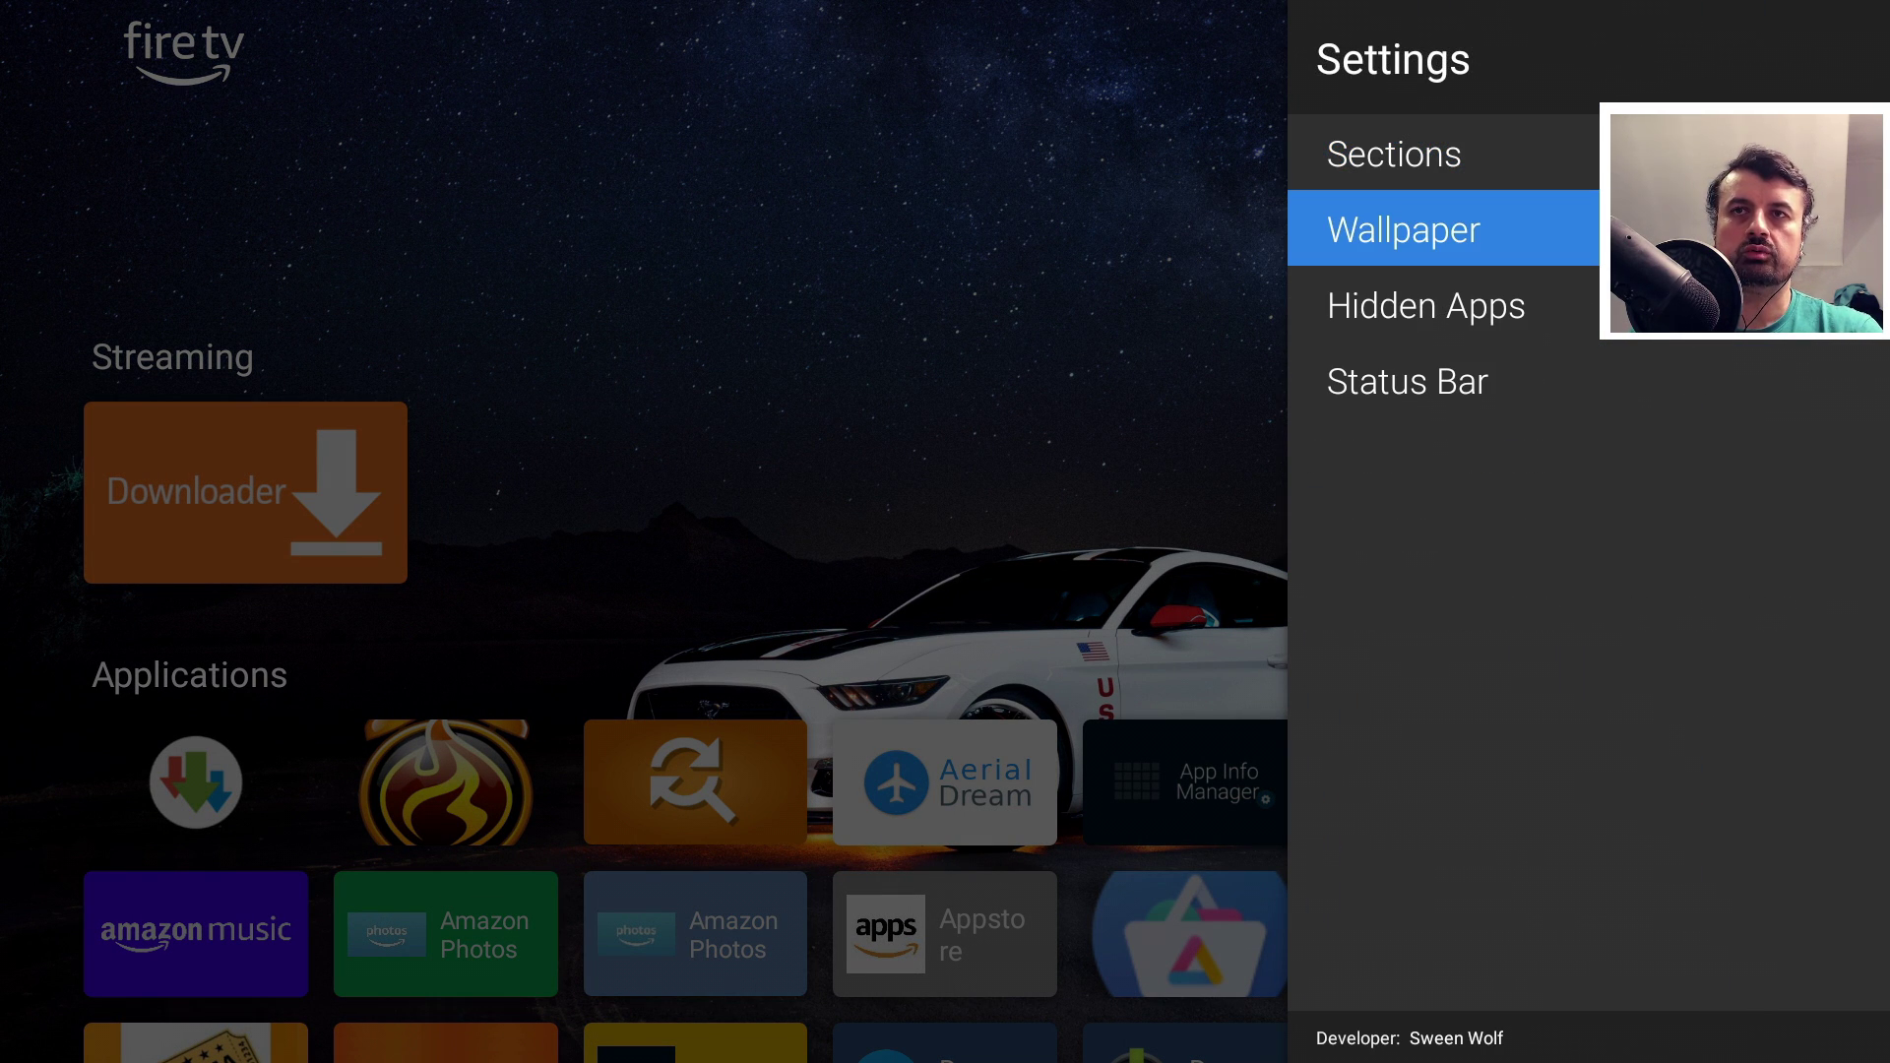
key("Return")
key("Return")
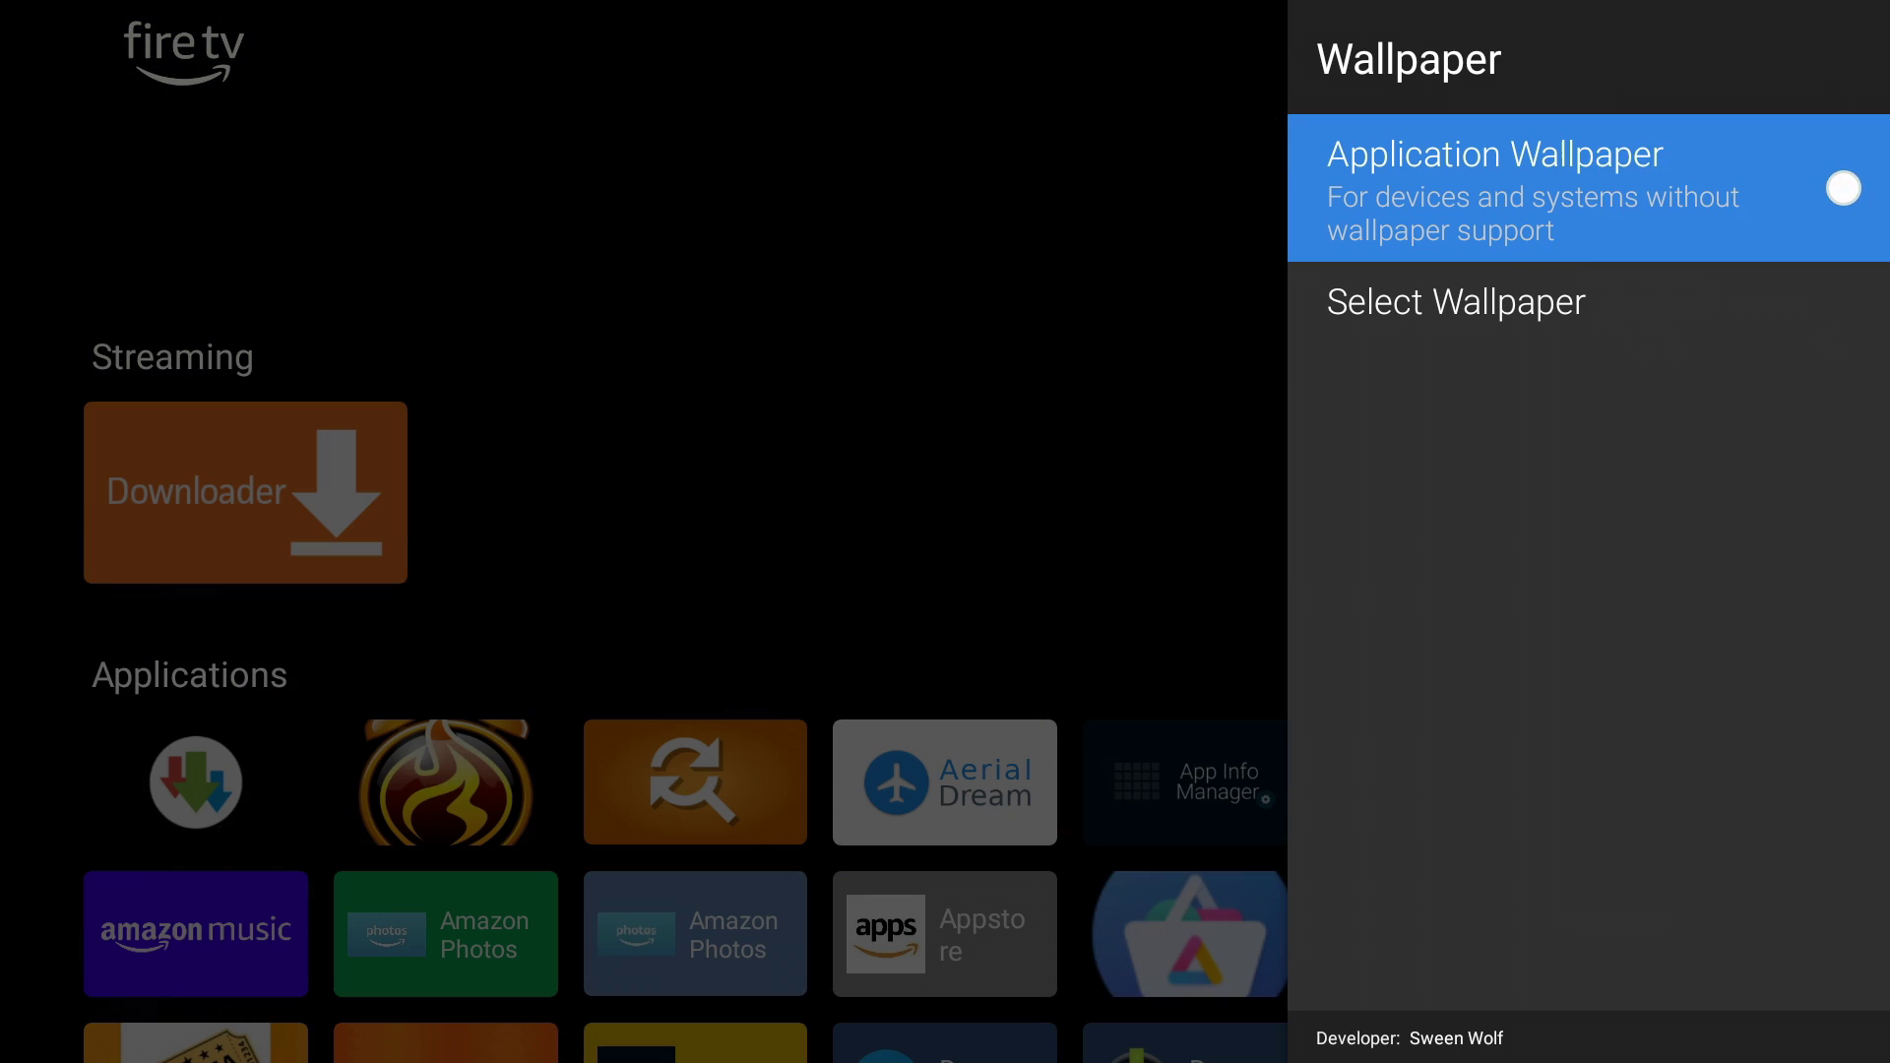
key("Return")
key("Down")
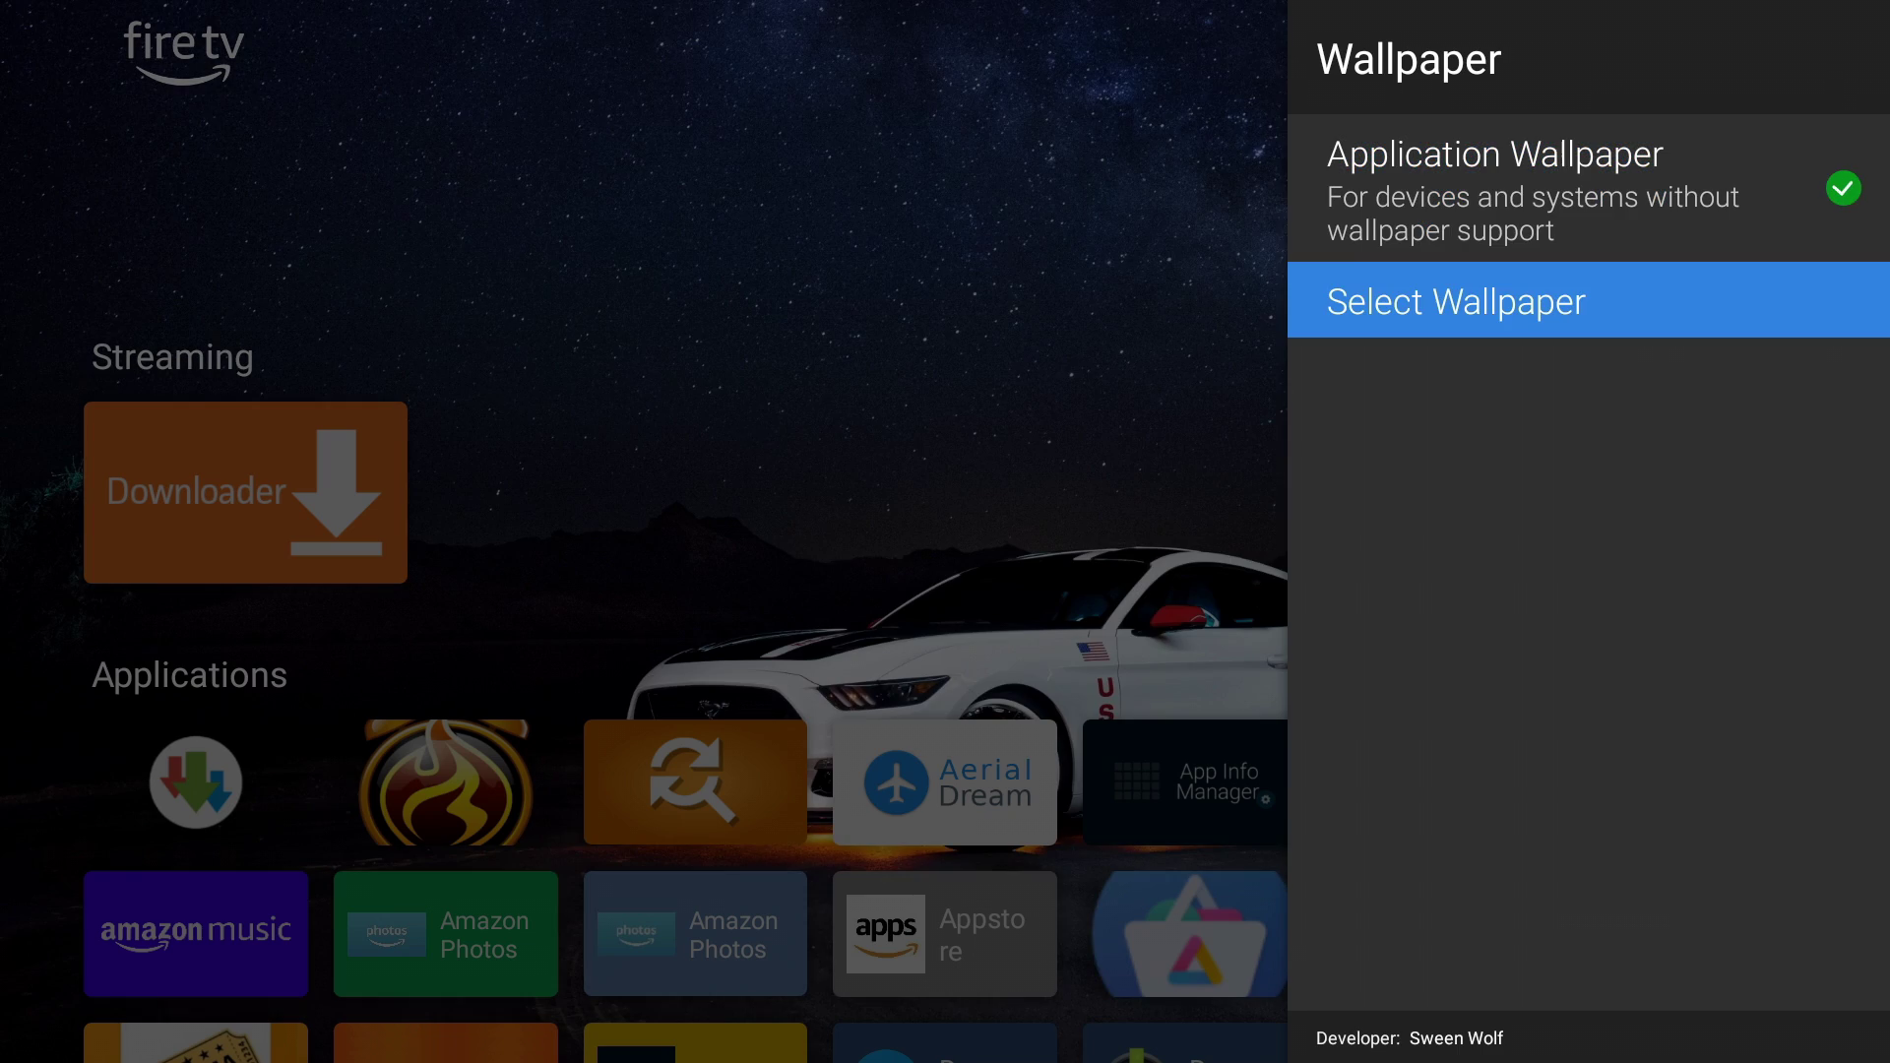
key("Return")
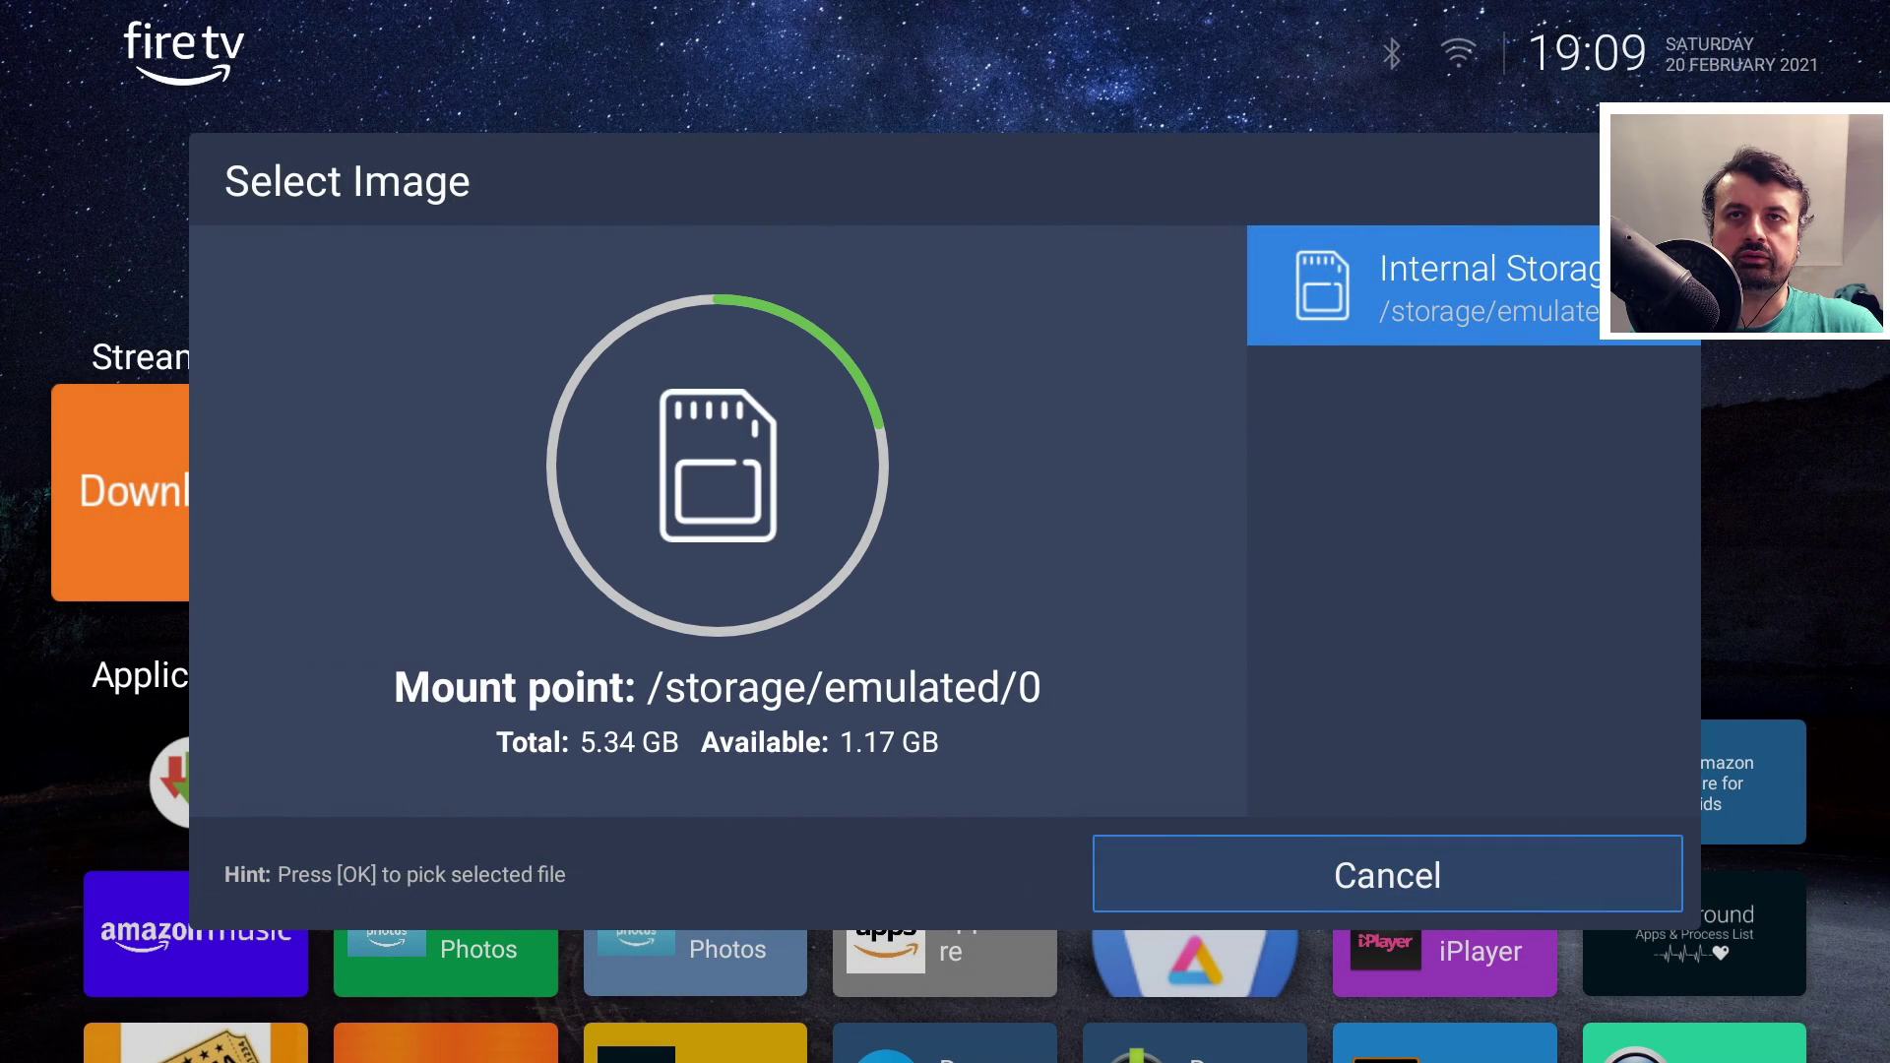
Pick Sunset rocket.png from Internal Storage > Downloader as the home wallpaper
key("Return")
key("Down")
key("Down")
key("Down")
key("Down")
key("Down")
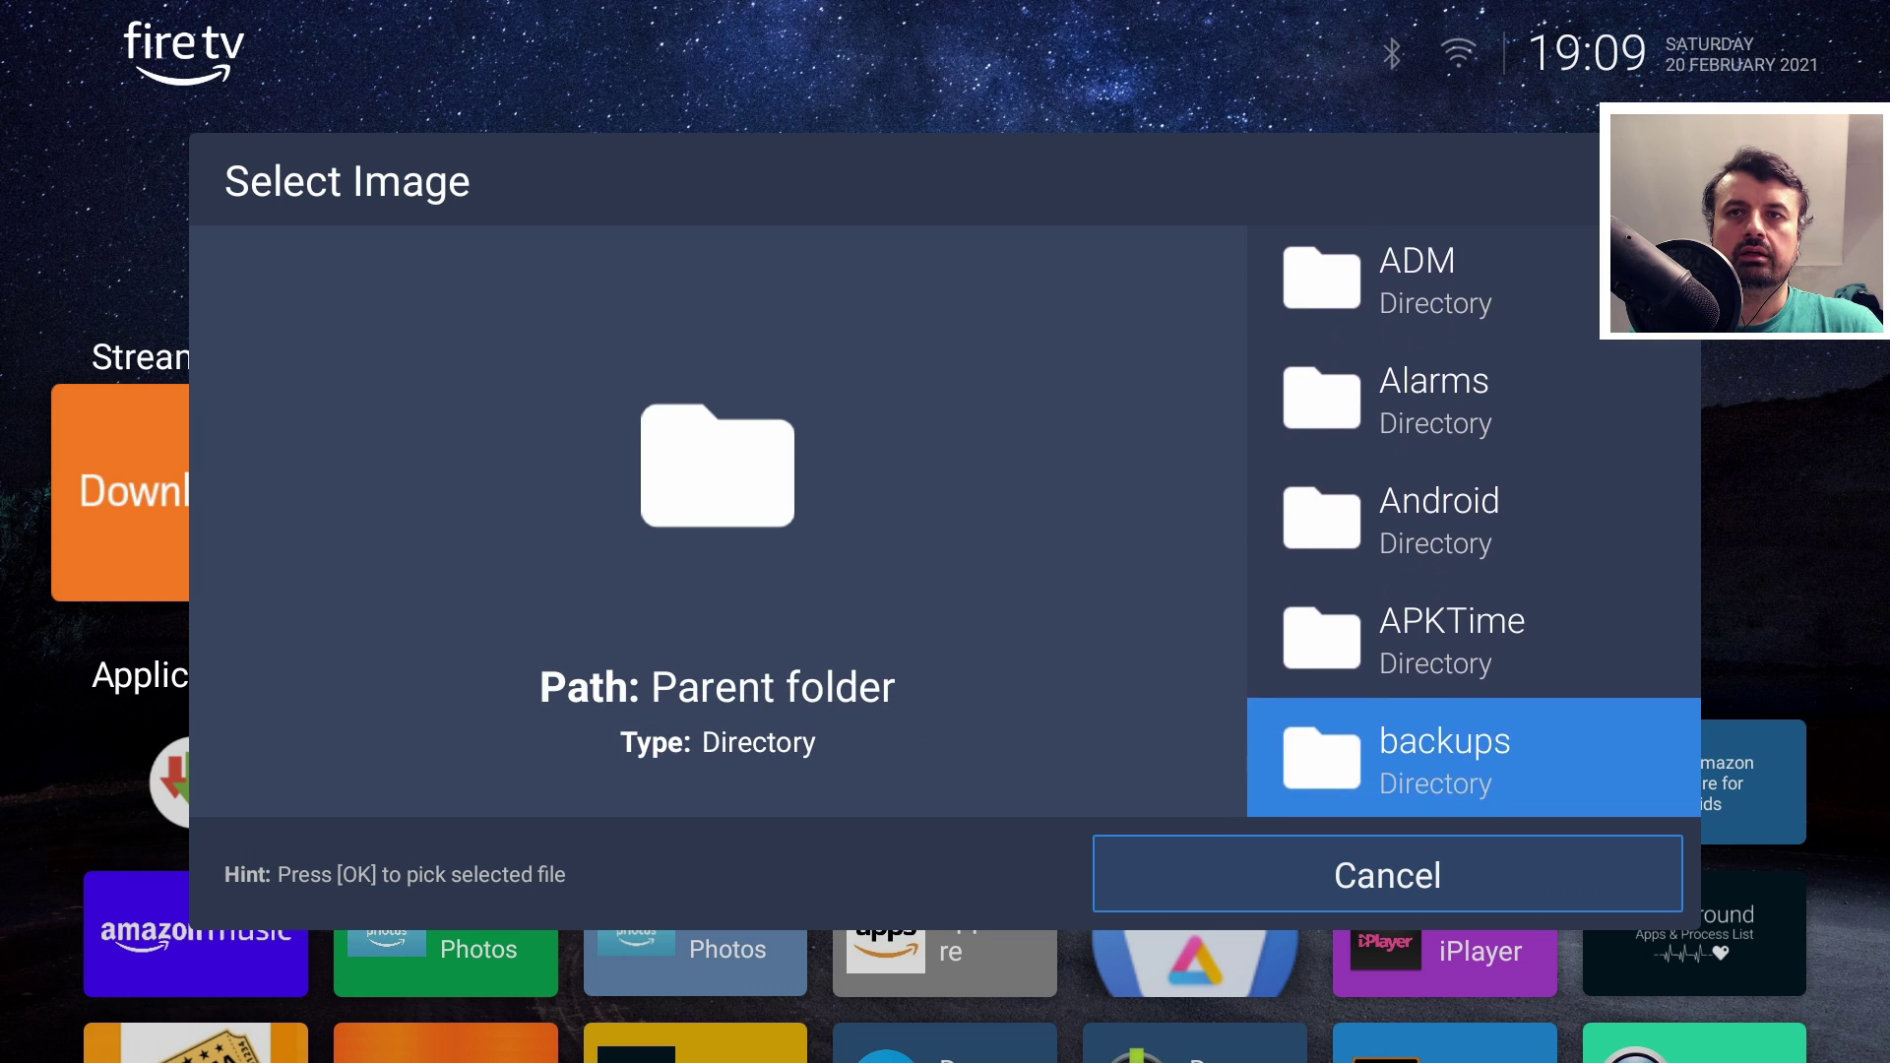
key("Down")
key("Down")
key("Down")
key("Down")
key("Down")
key("Down")
key("Down")
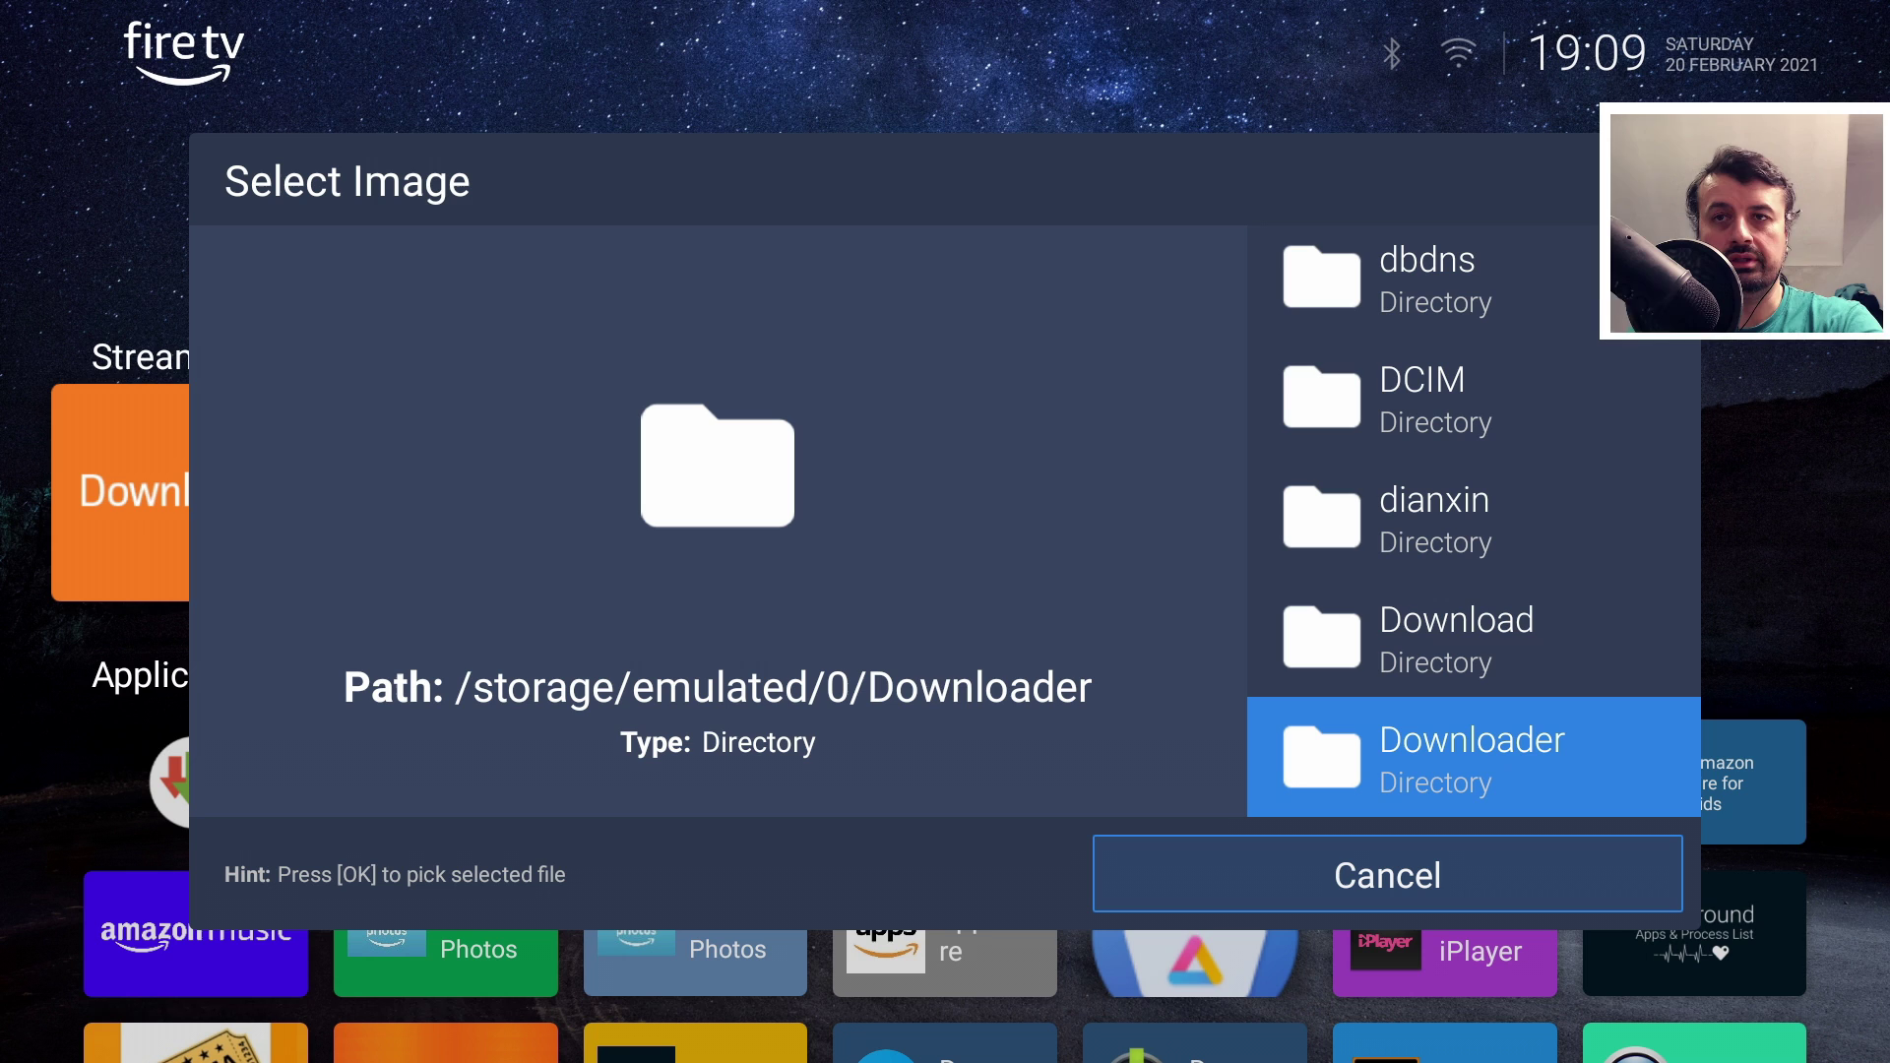
key("Return")
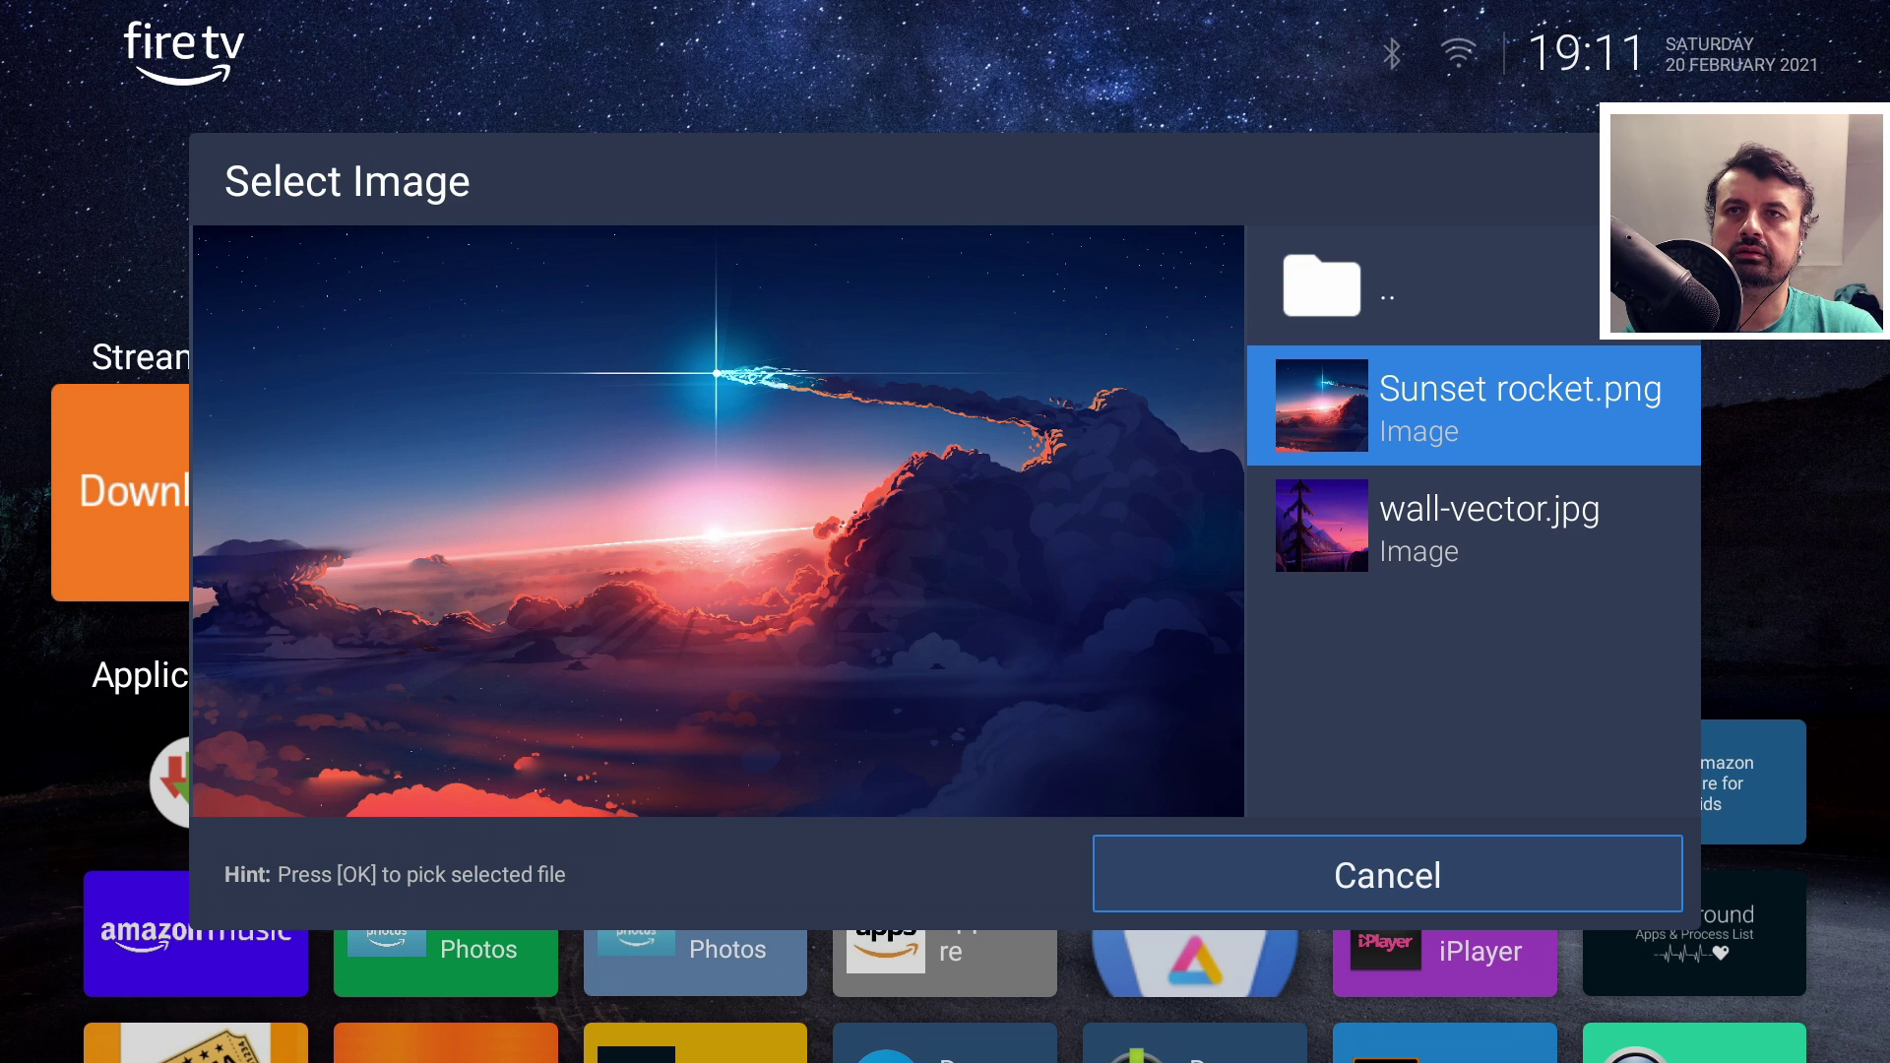
key("Escape")
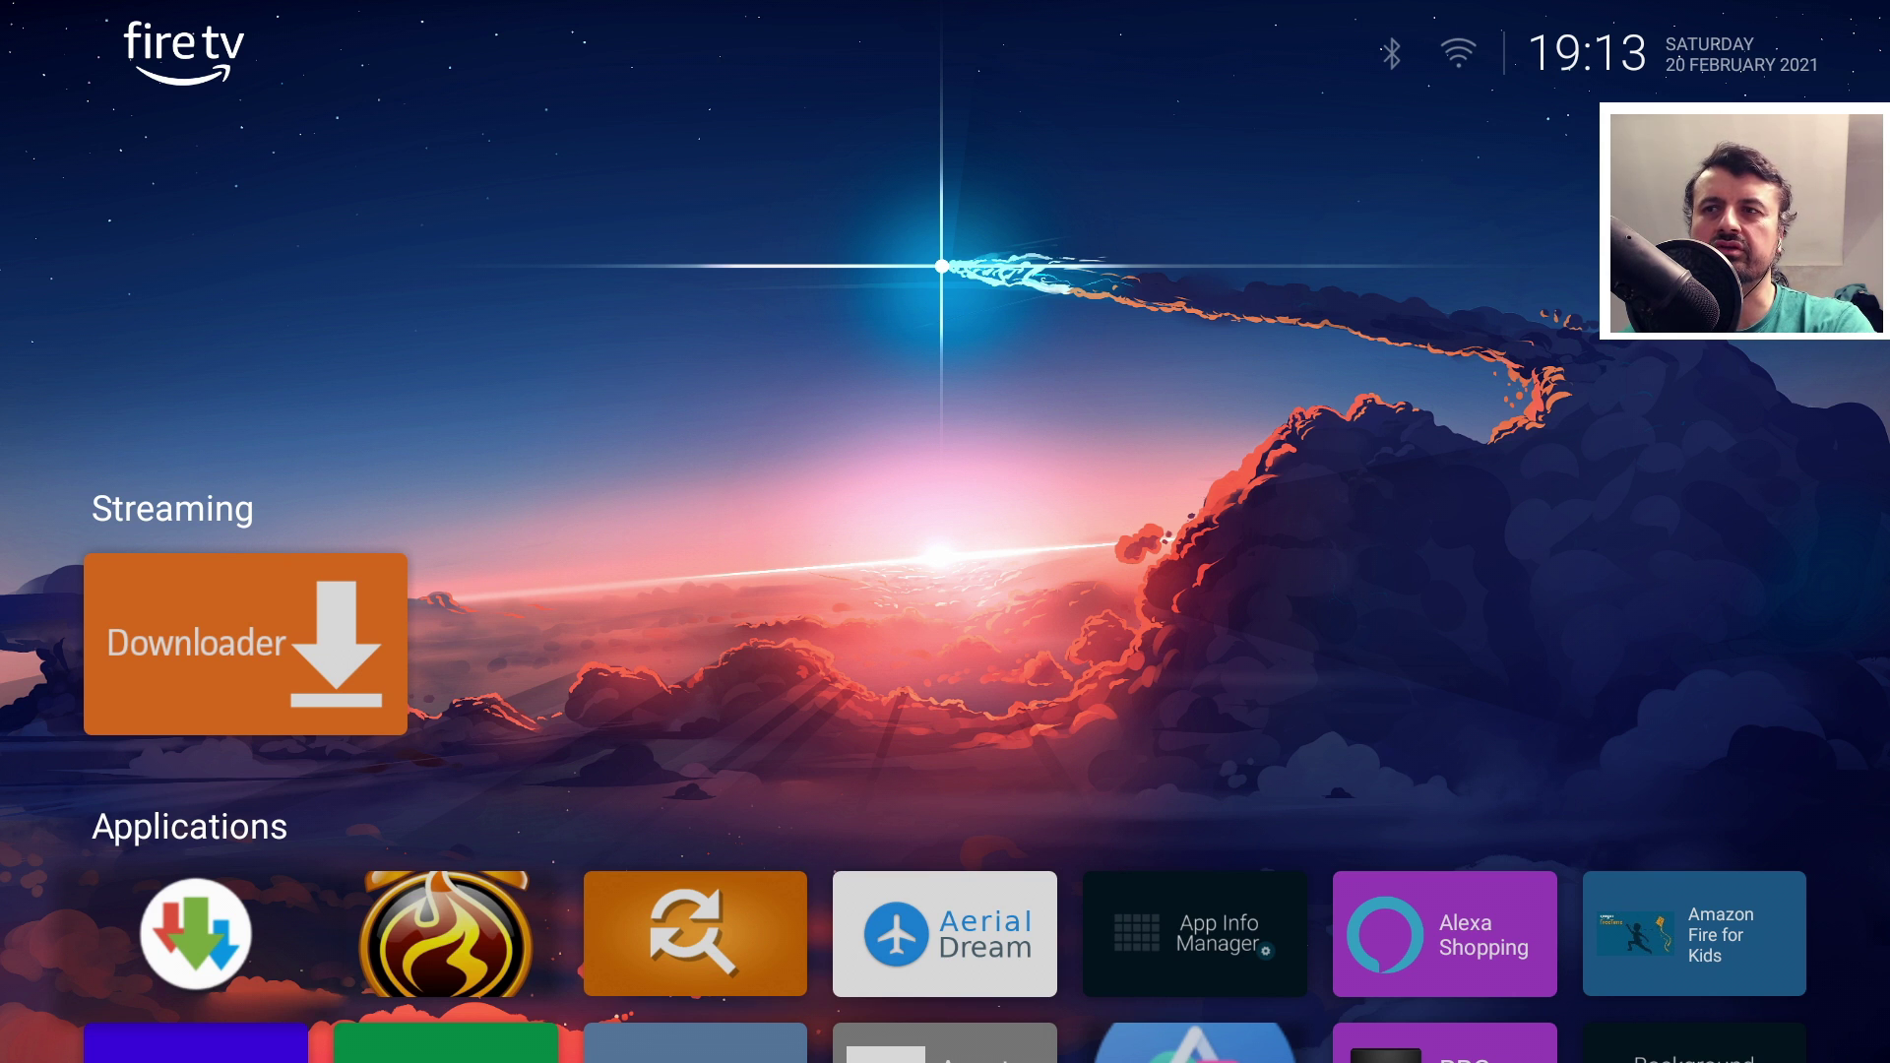
key("Down")
key("Down")
key("Up")
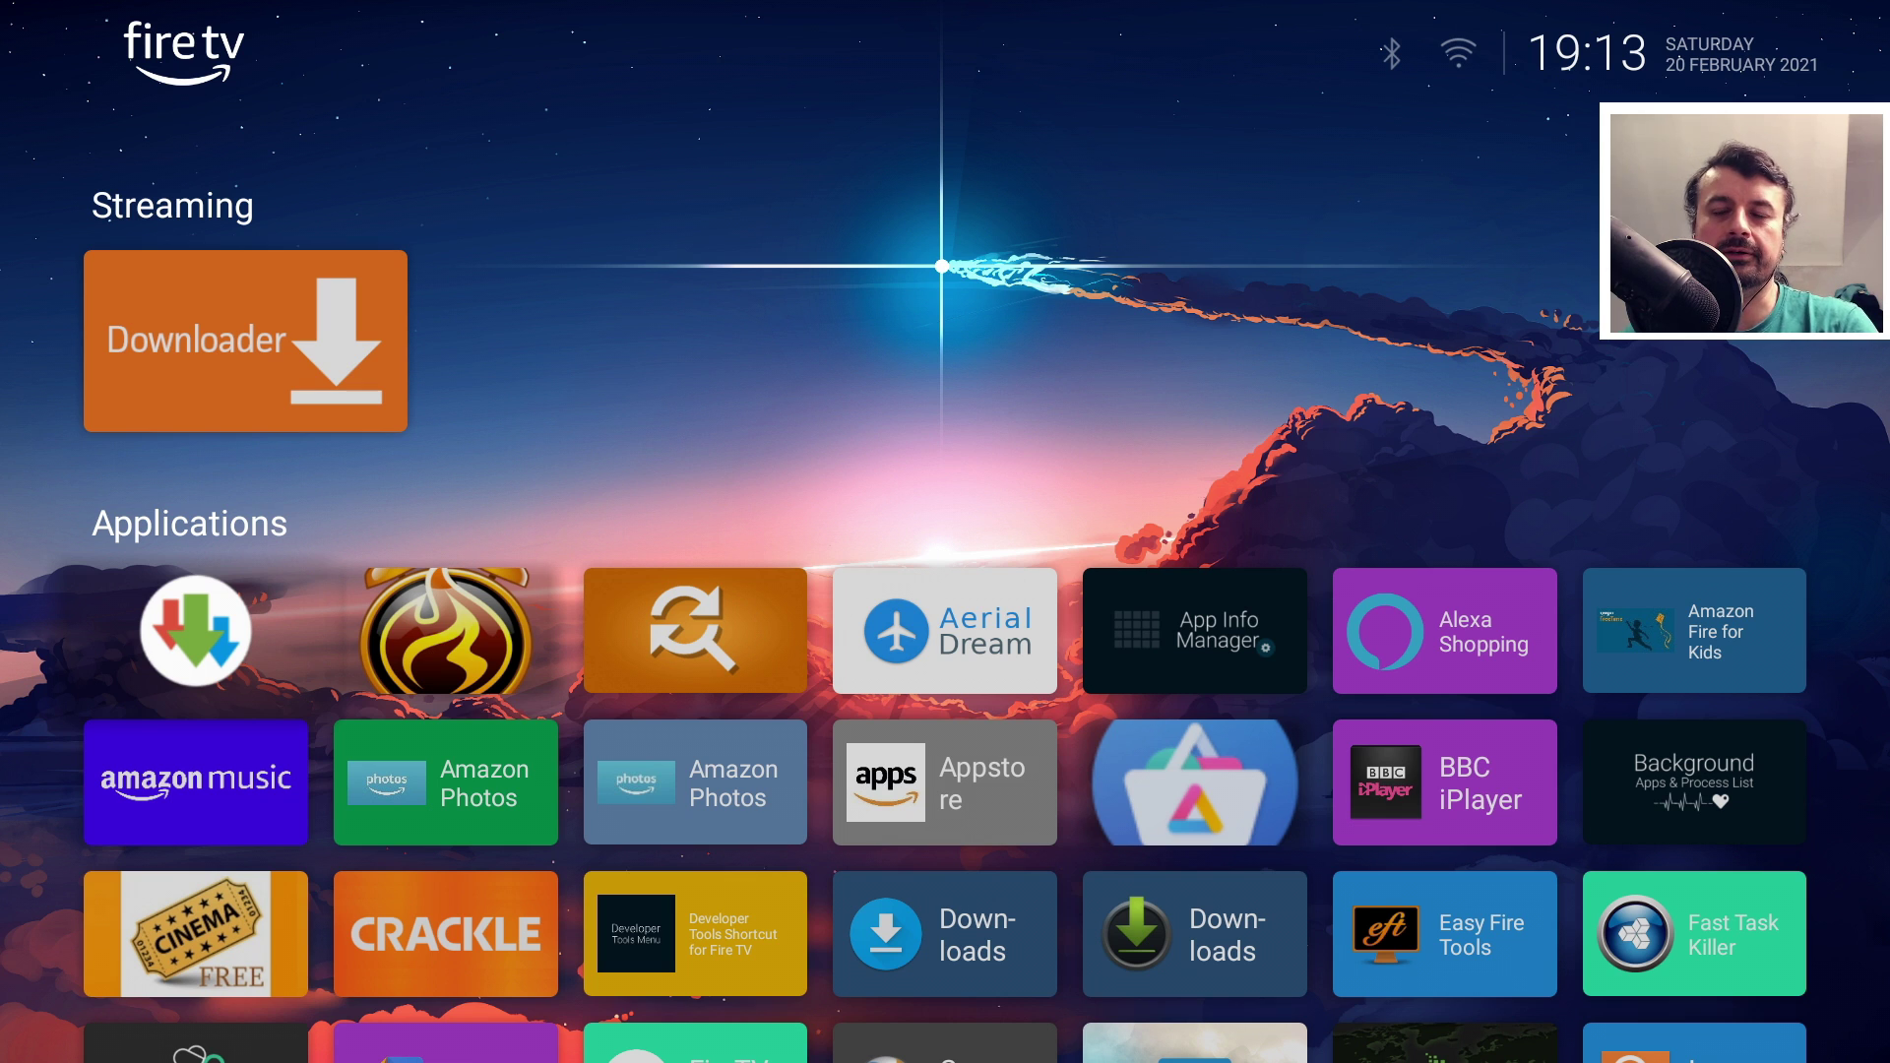
Browse down to the Inputs row, visiting DTH Set top box and Fire TV Recast
key("Down")
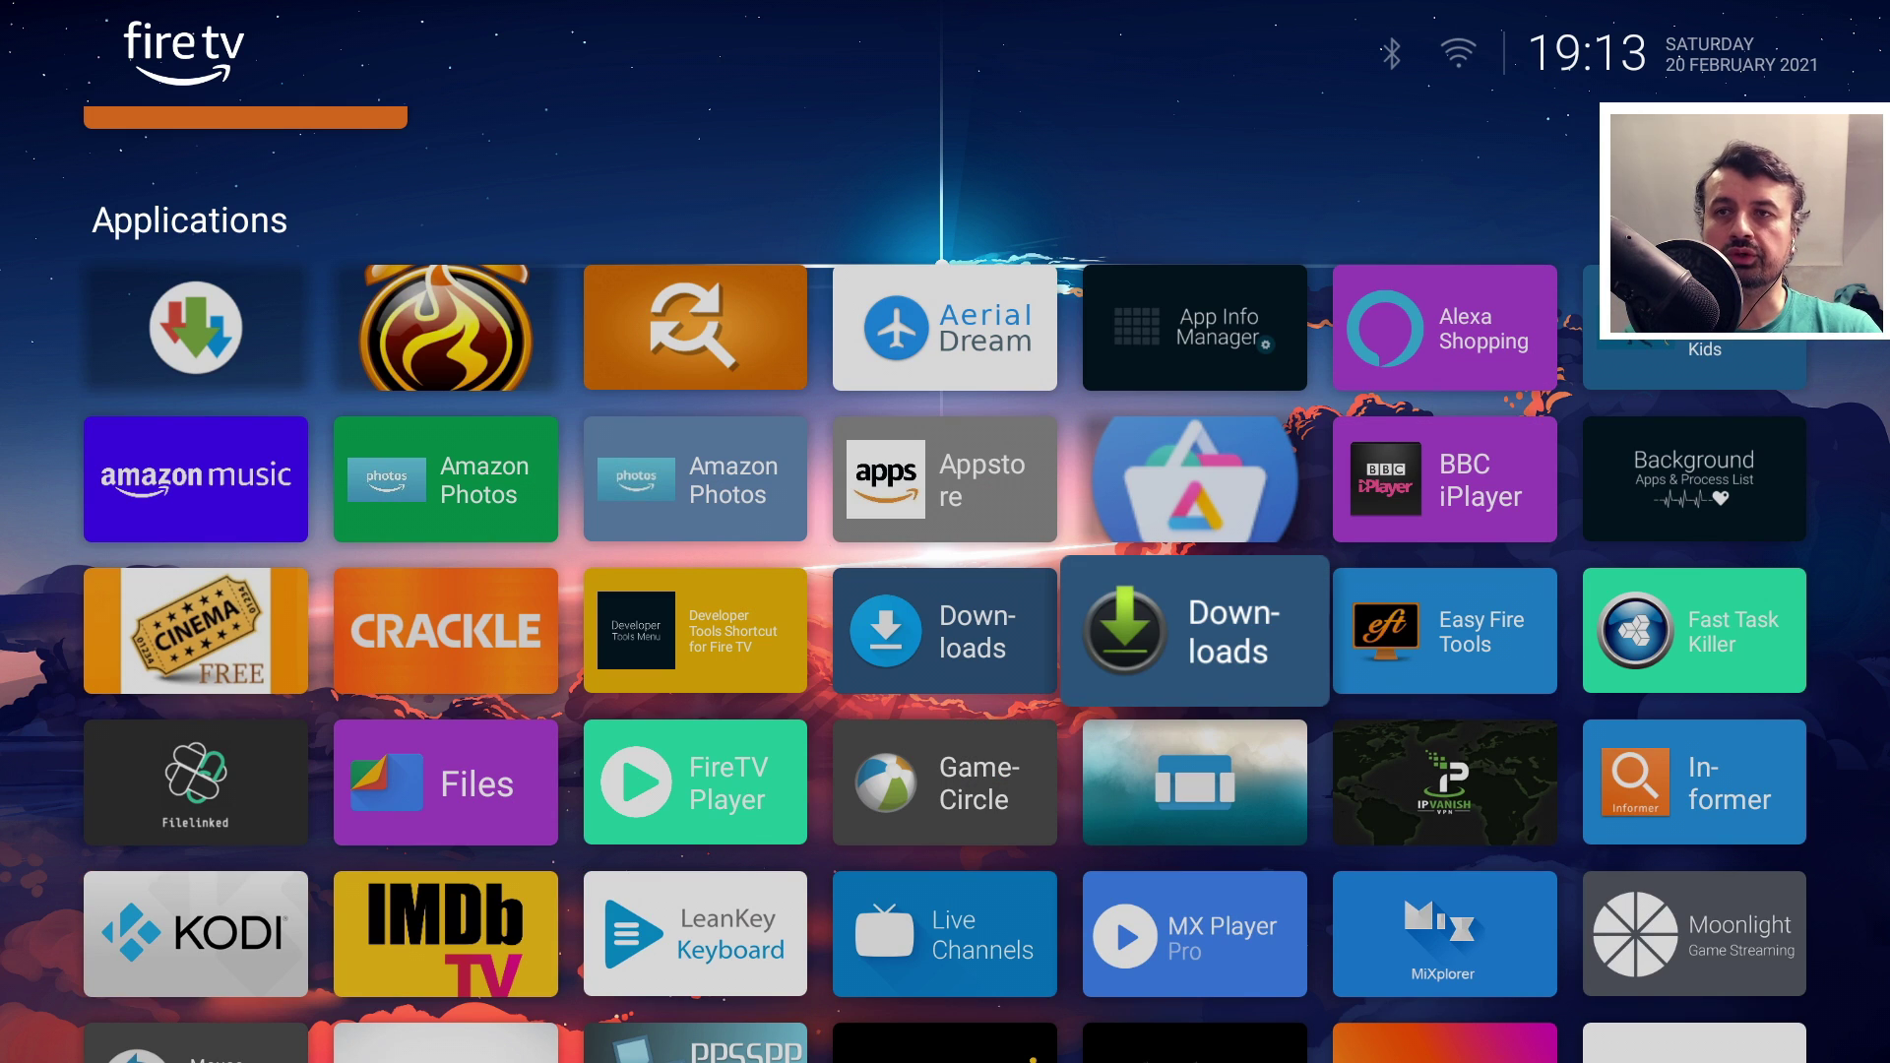
key("Left")
key("Left")
key("Down")
key("Right")
key("Right")
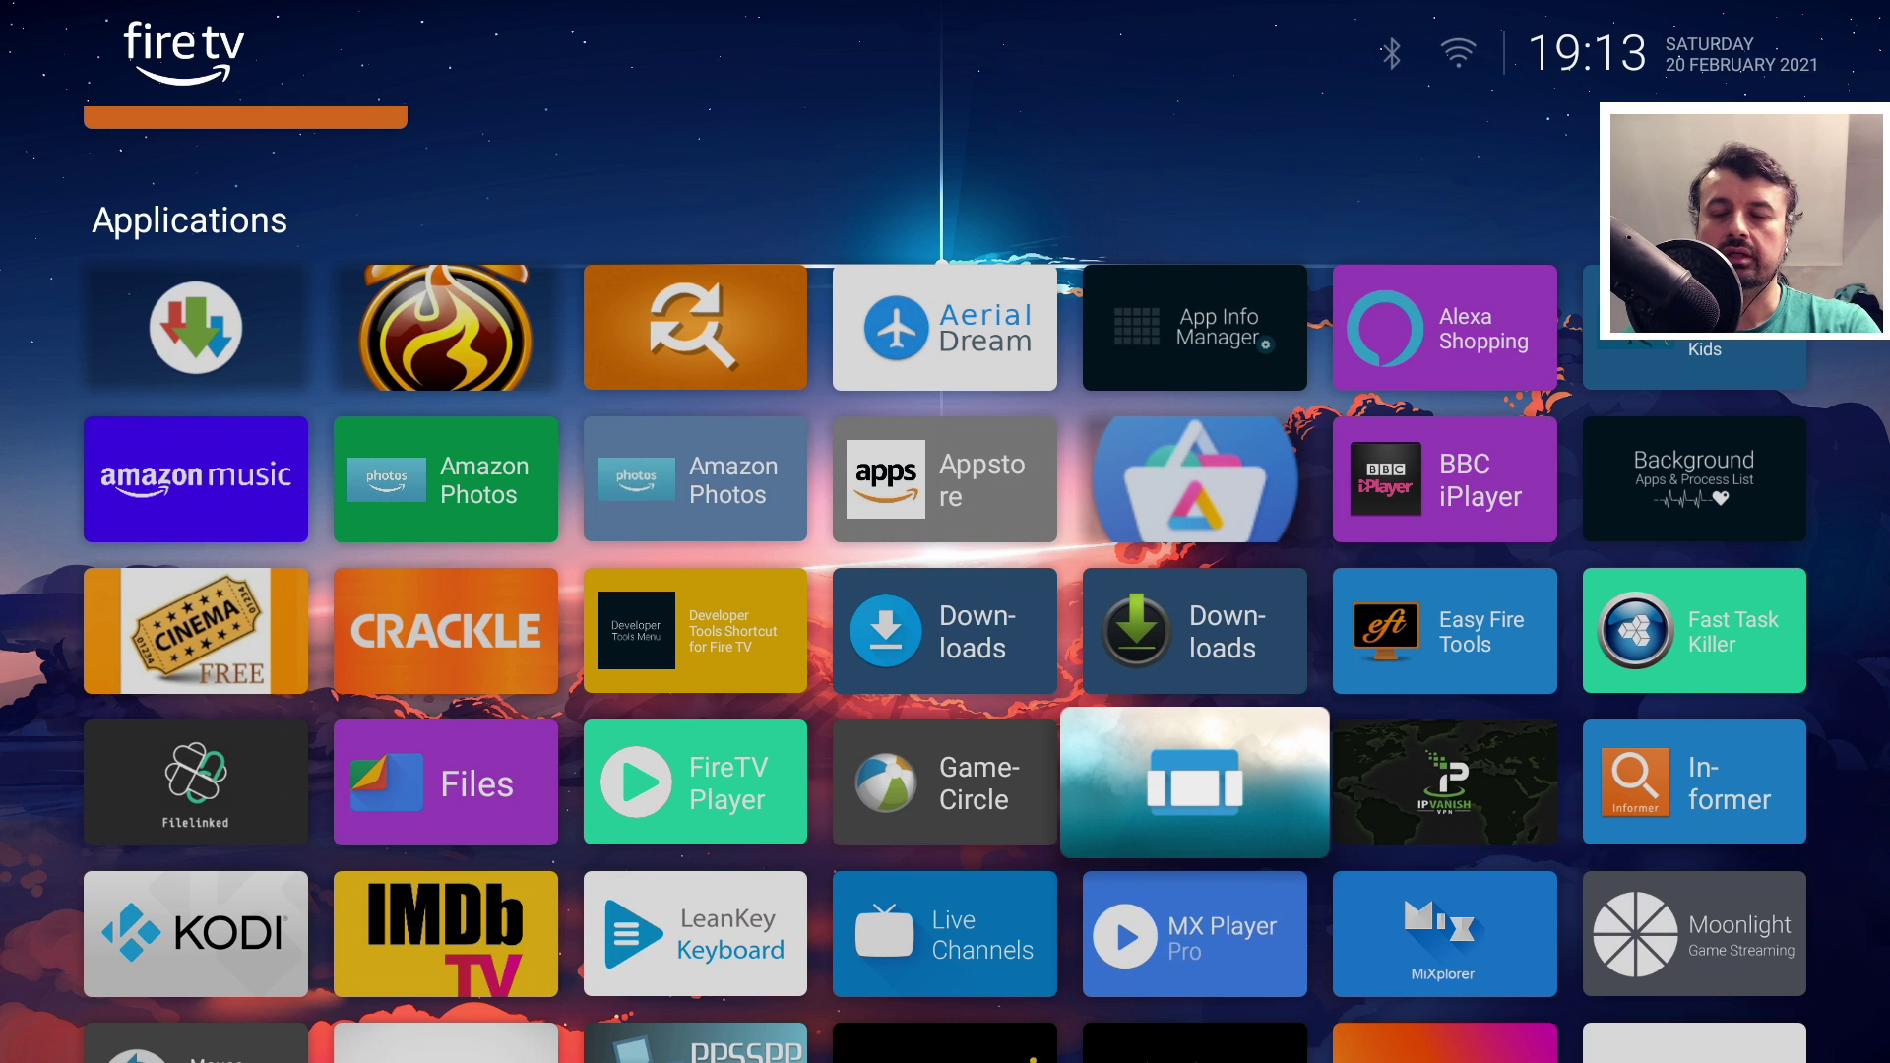
key("Down")
key("Down")
key("Down")
key("Down")
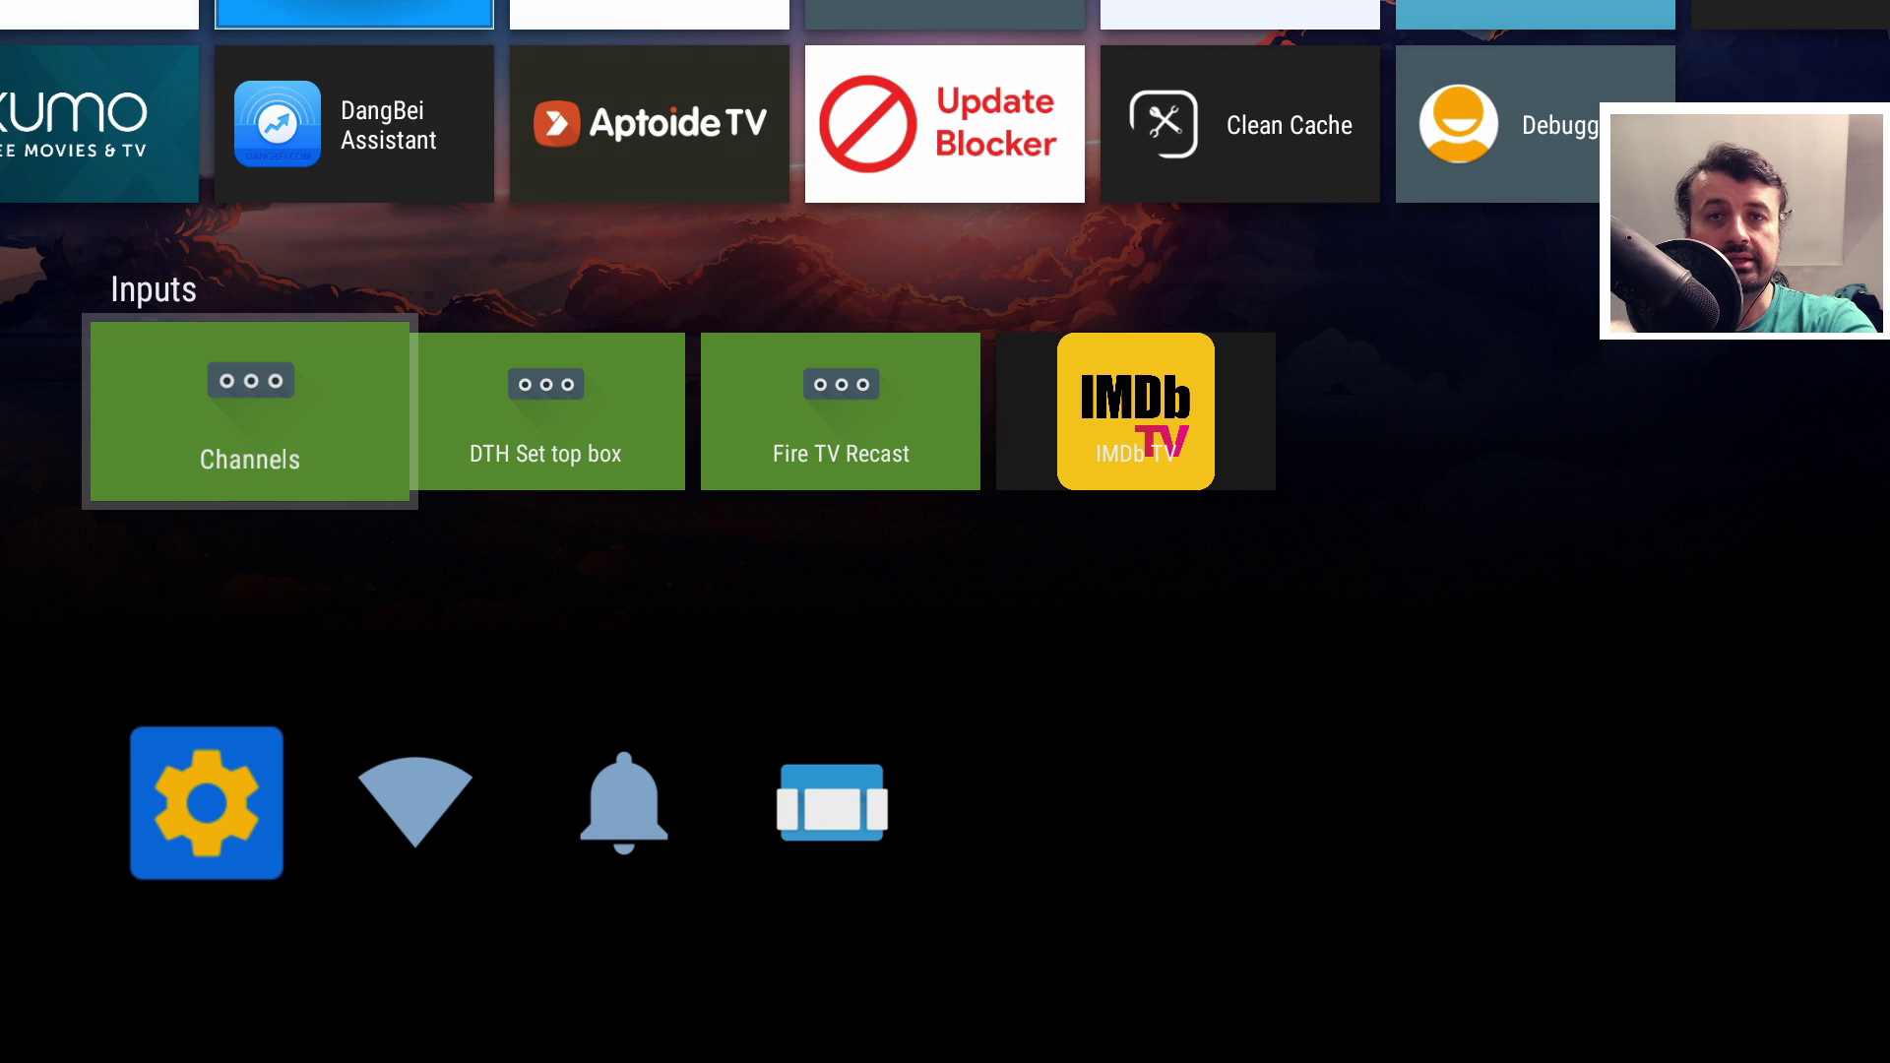
key("Right")
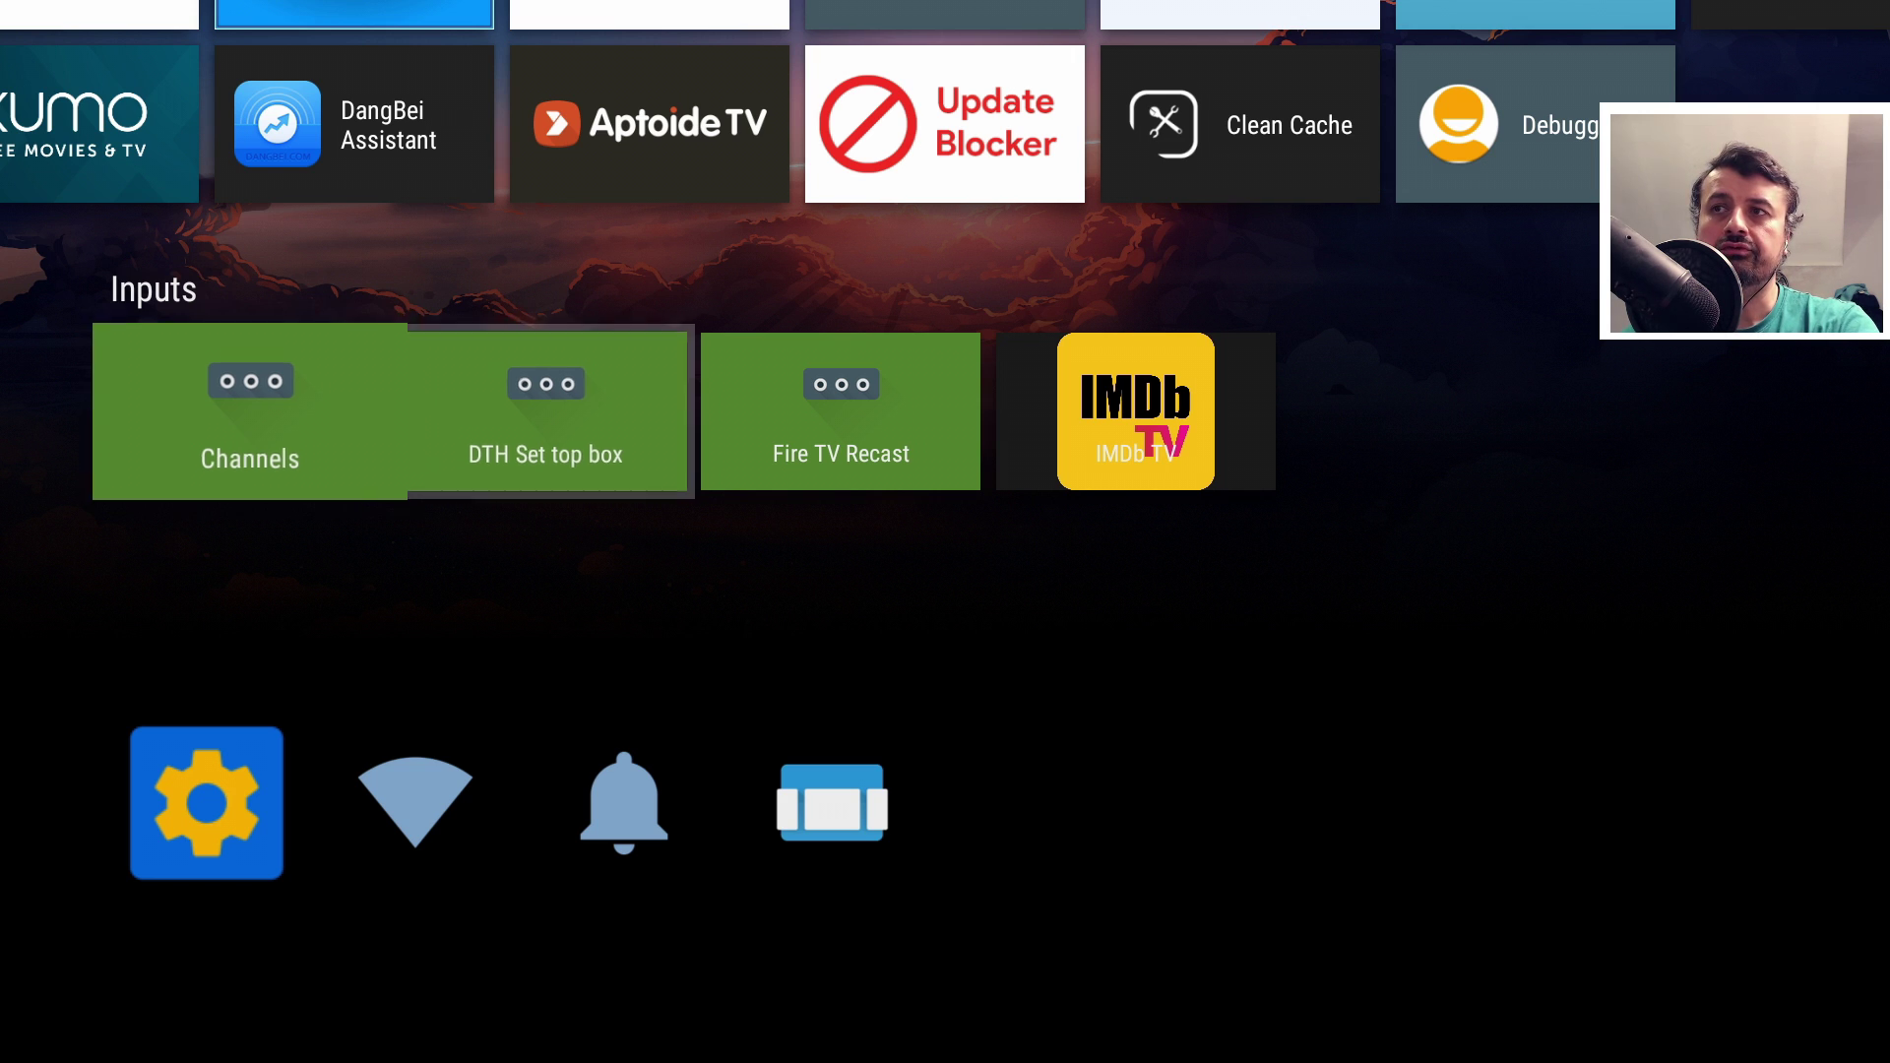
key("Right")
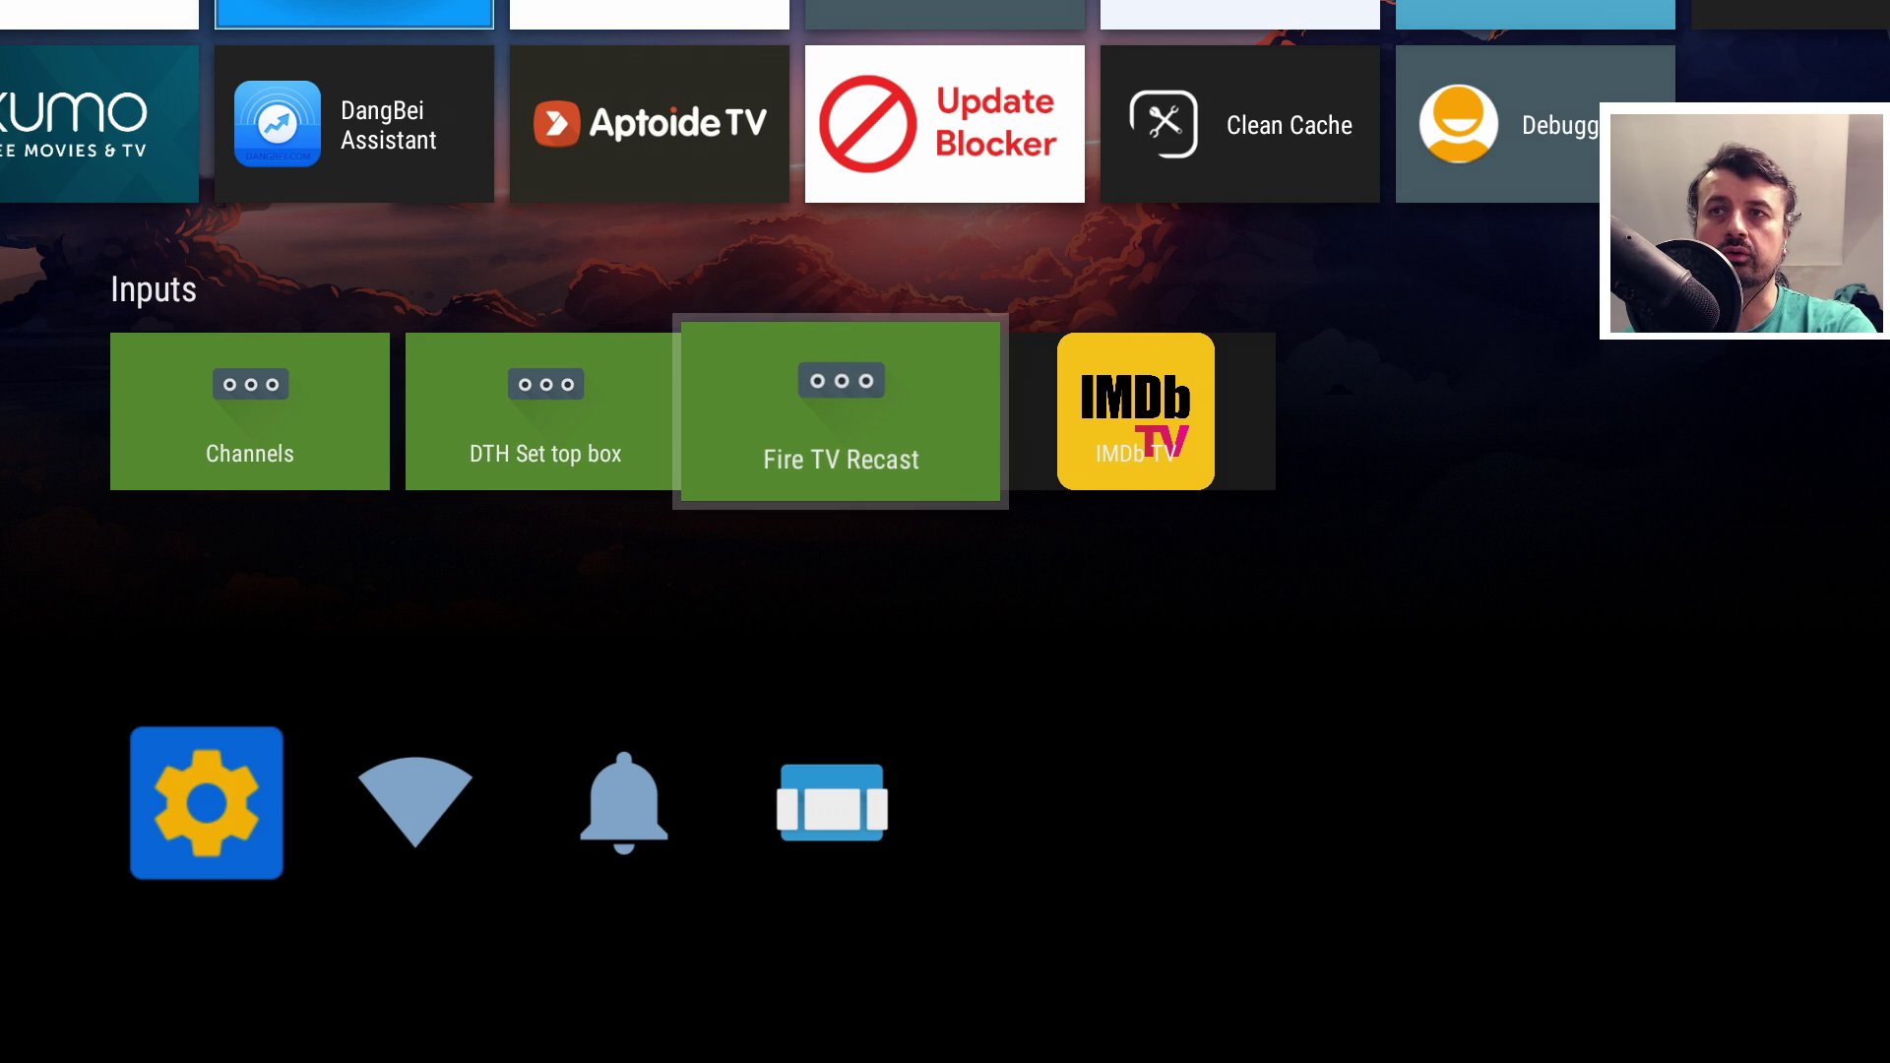
key("Left")
key("Right")
key("Up")
key("Down")
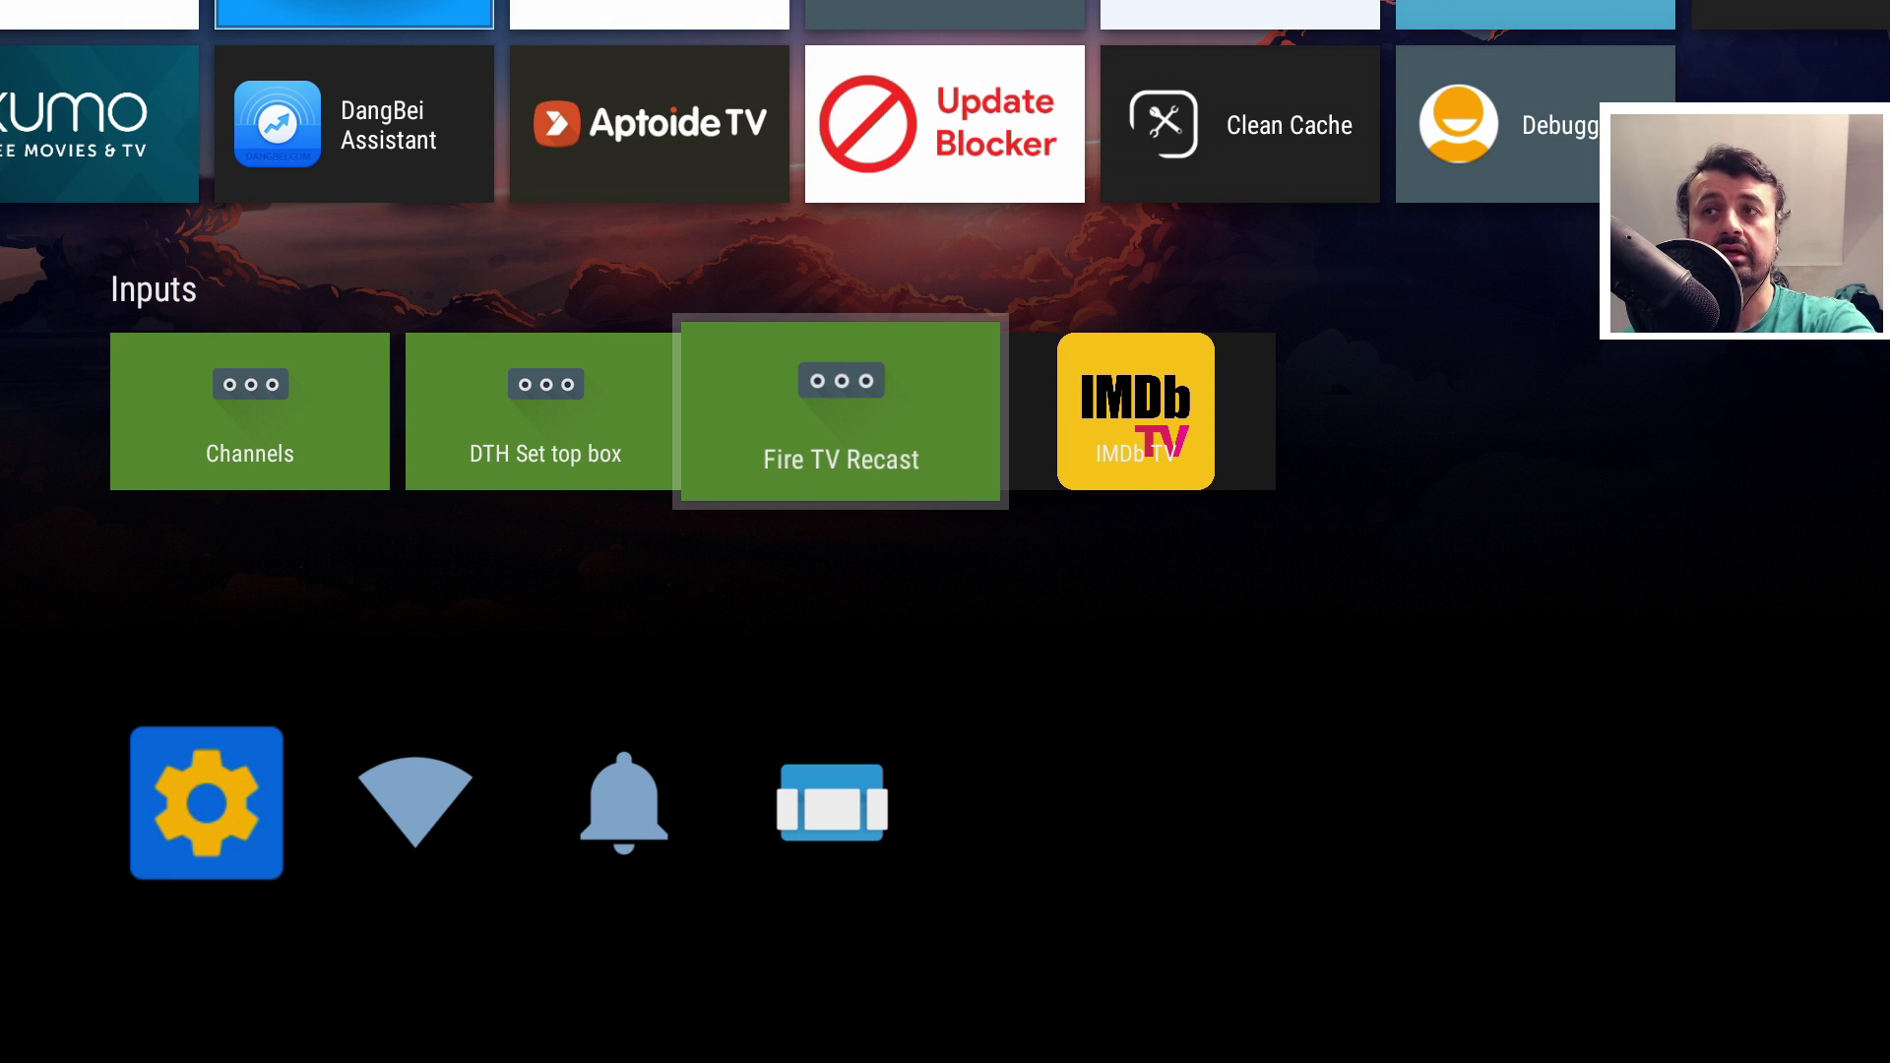
Move up through the Apps rows to the Games and Music rows
key("Up")
key("Up")
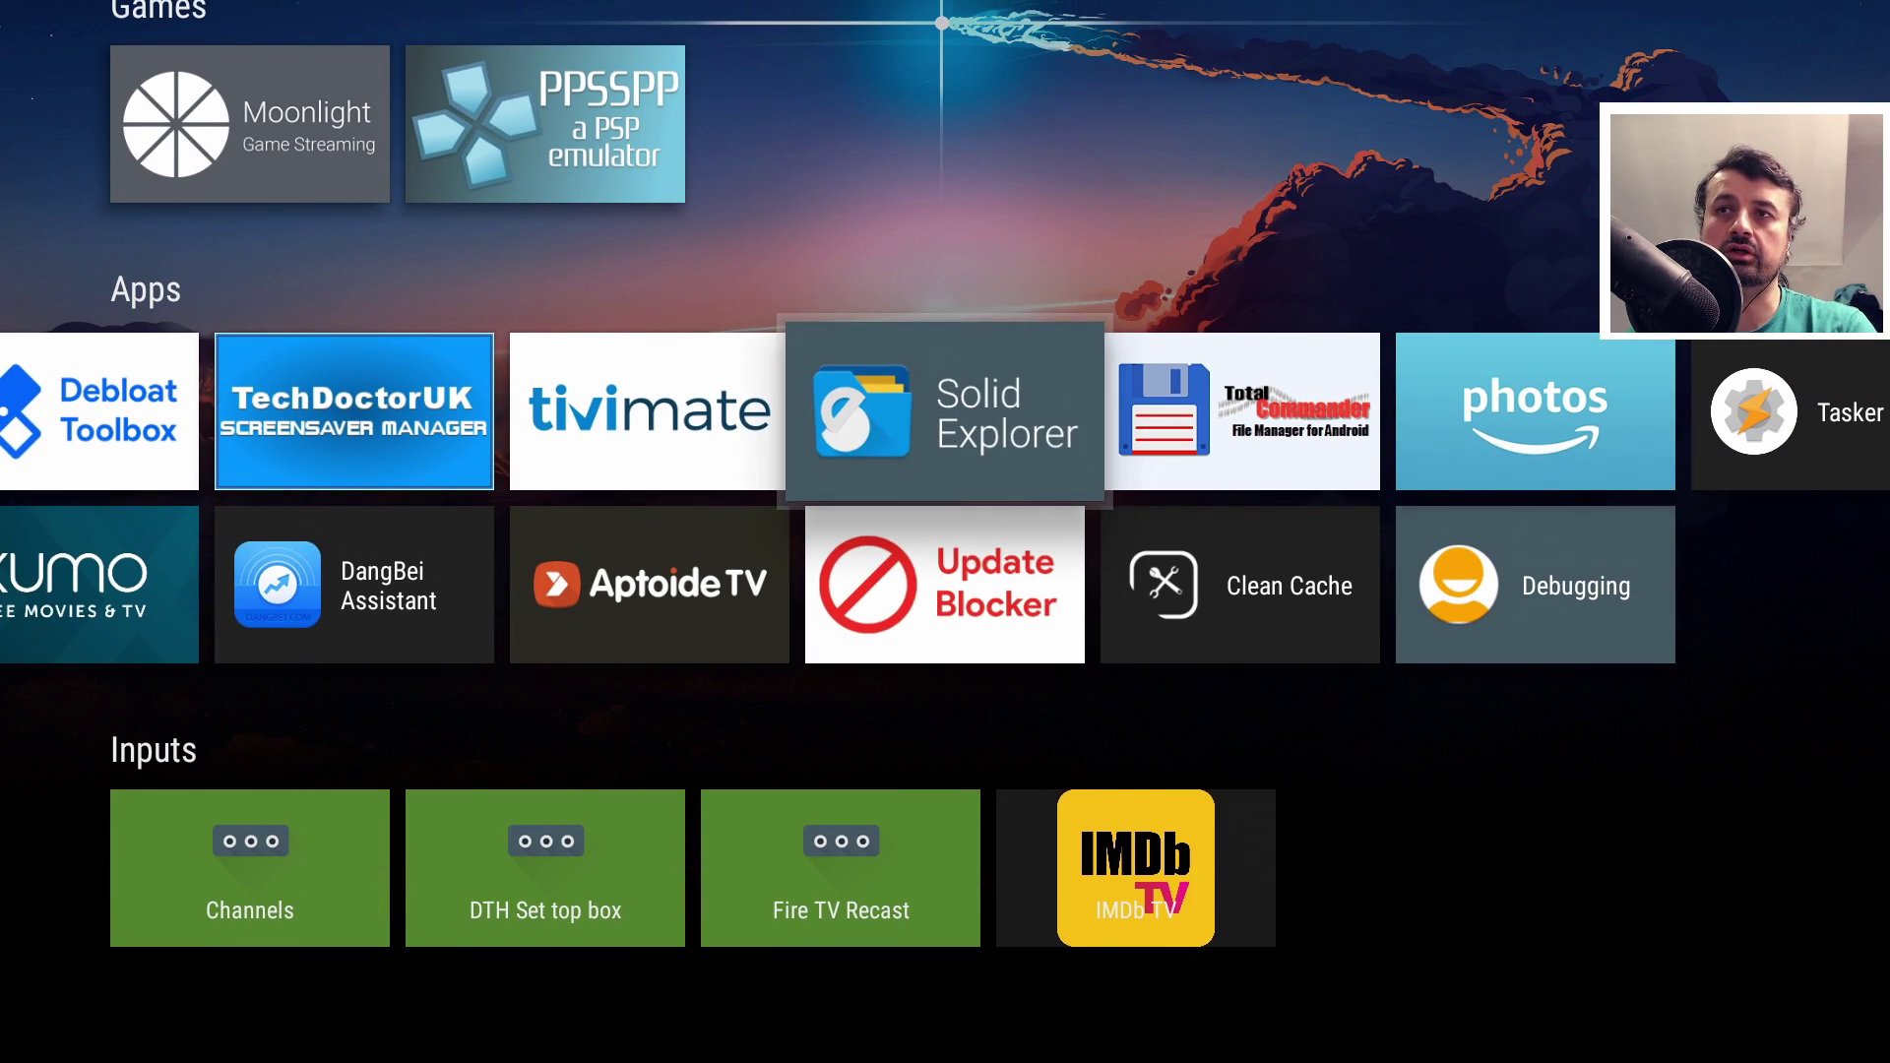
key("Left")
key("Left")
key("Left")
key("Left")
key("Left")
key("Left")
key("Left")
key("Left")
key("Left")
key("Left")
key("Left")
key("Left")
key("Left")
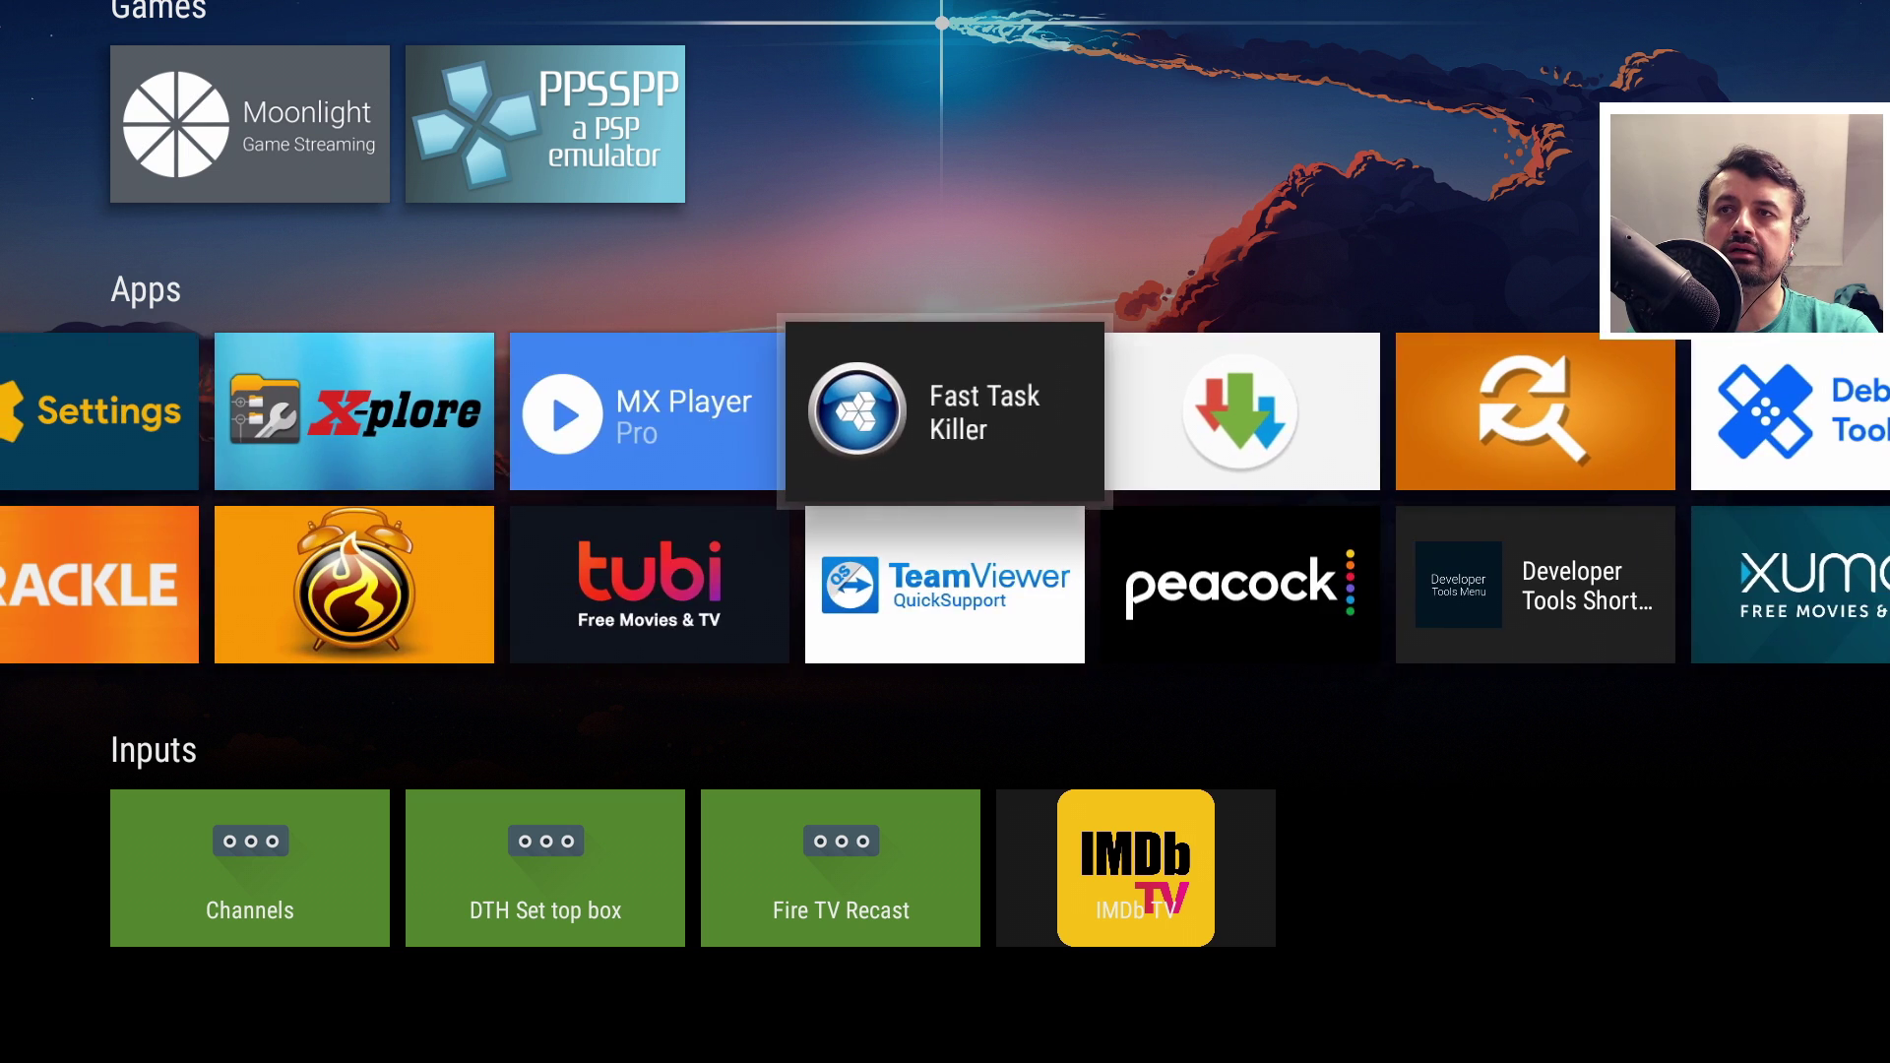
key("Left")
key("Left")
key("Left")
key("Left")
key("Left")
key("Left")
key("Left")
key("Left")
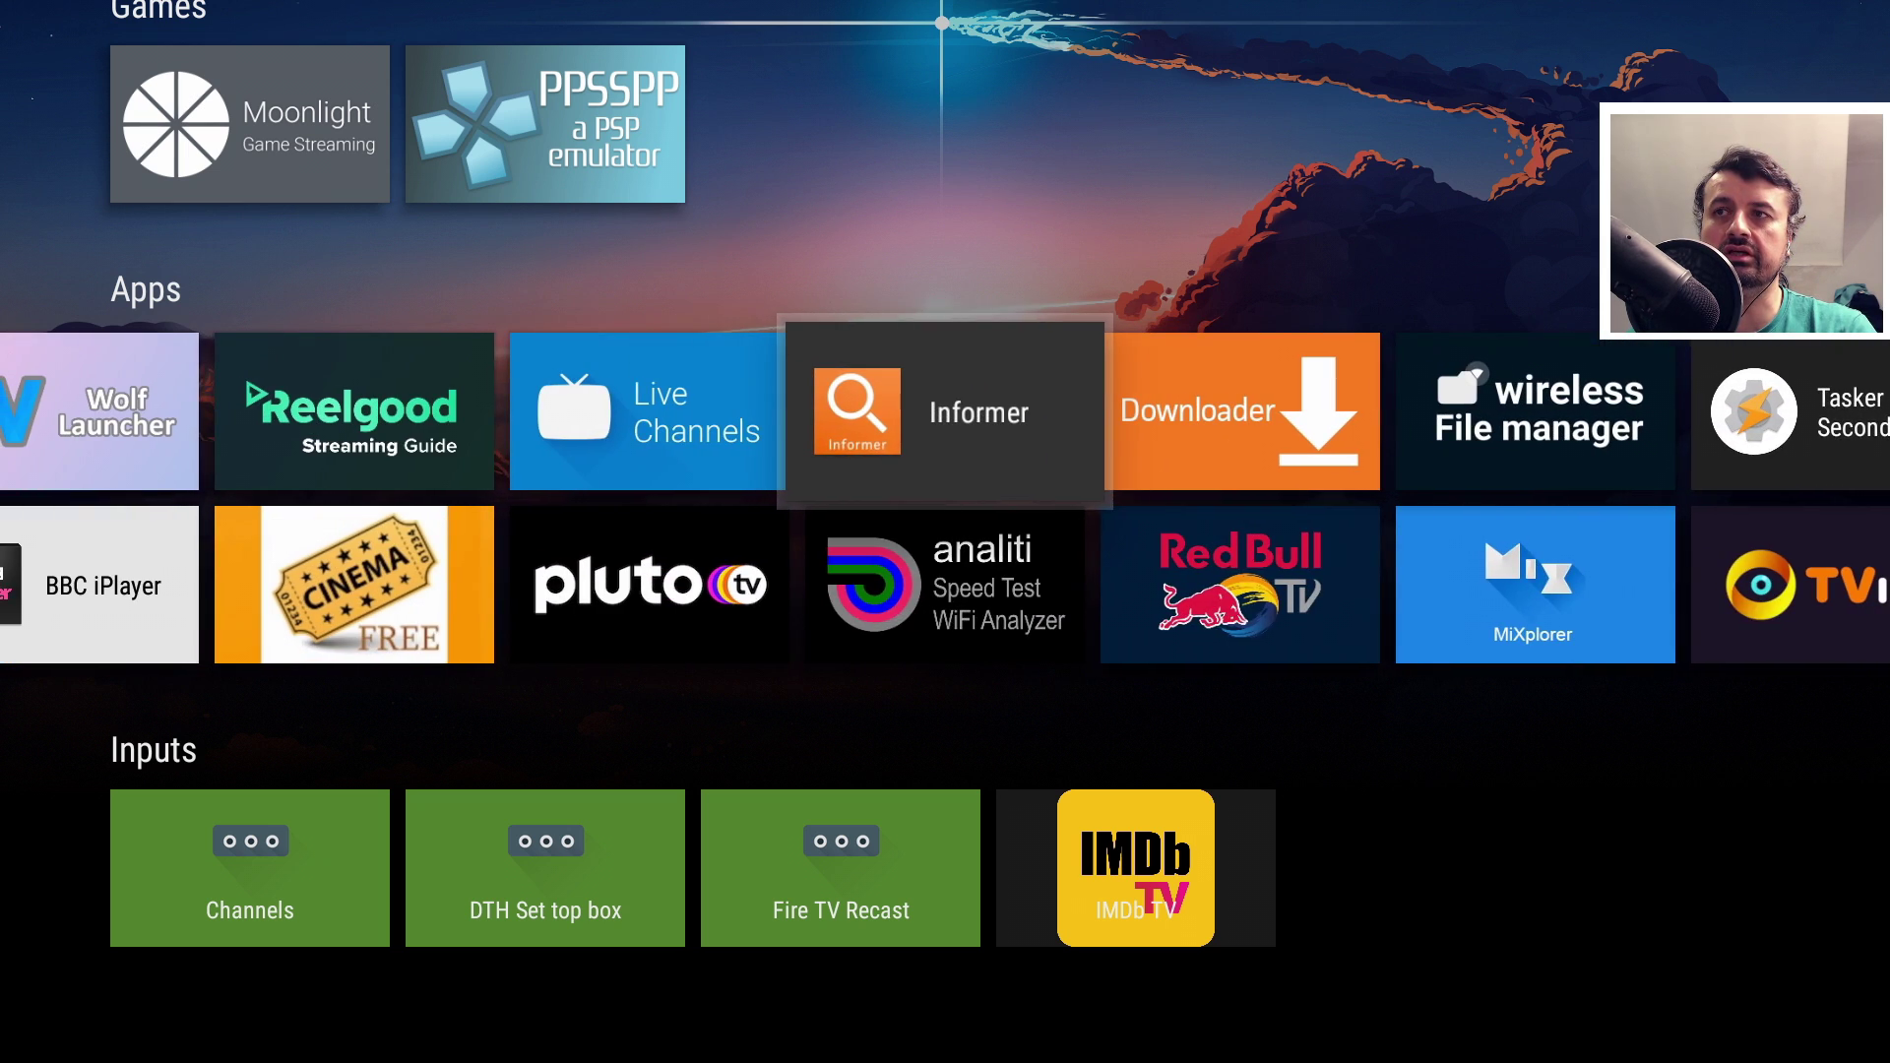
key("Left")
key("Left")
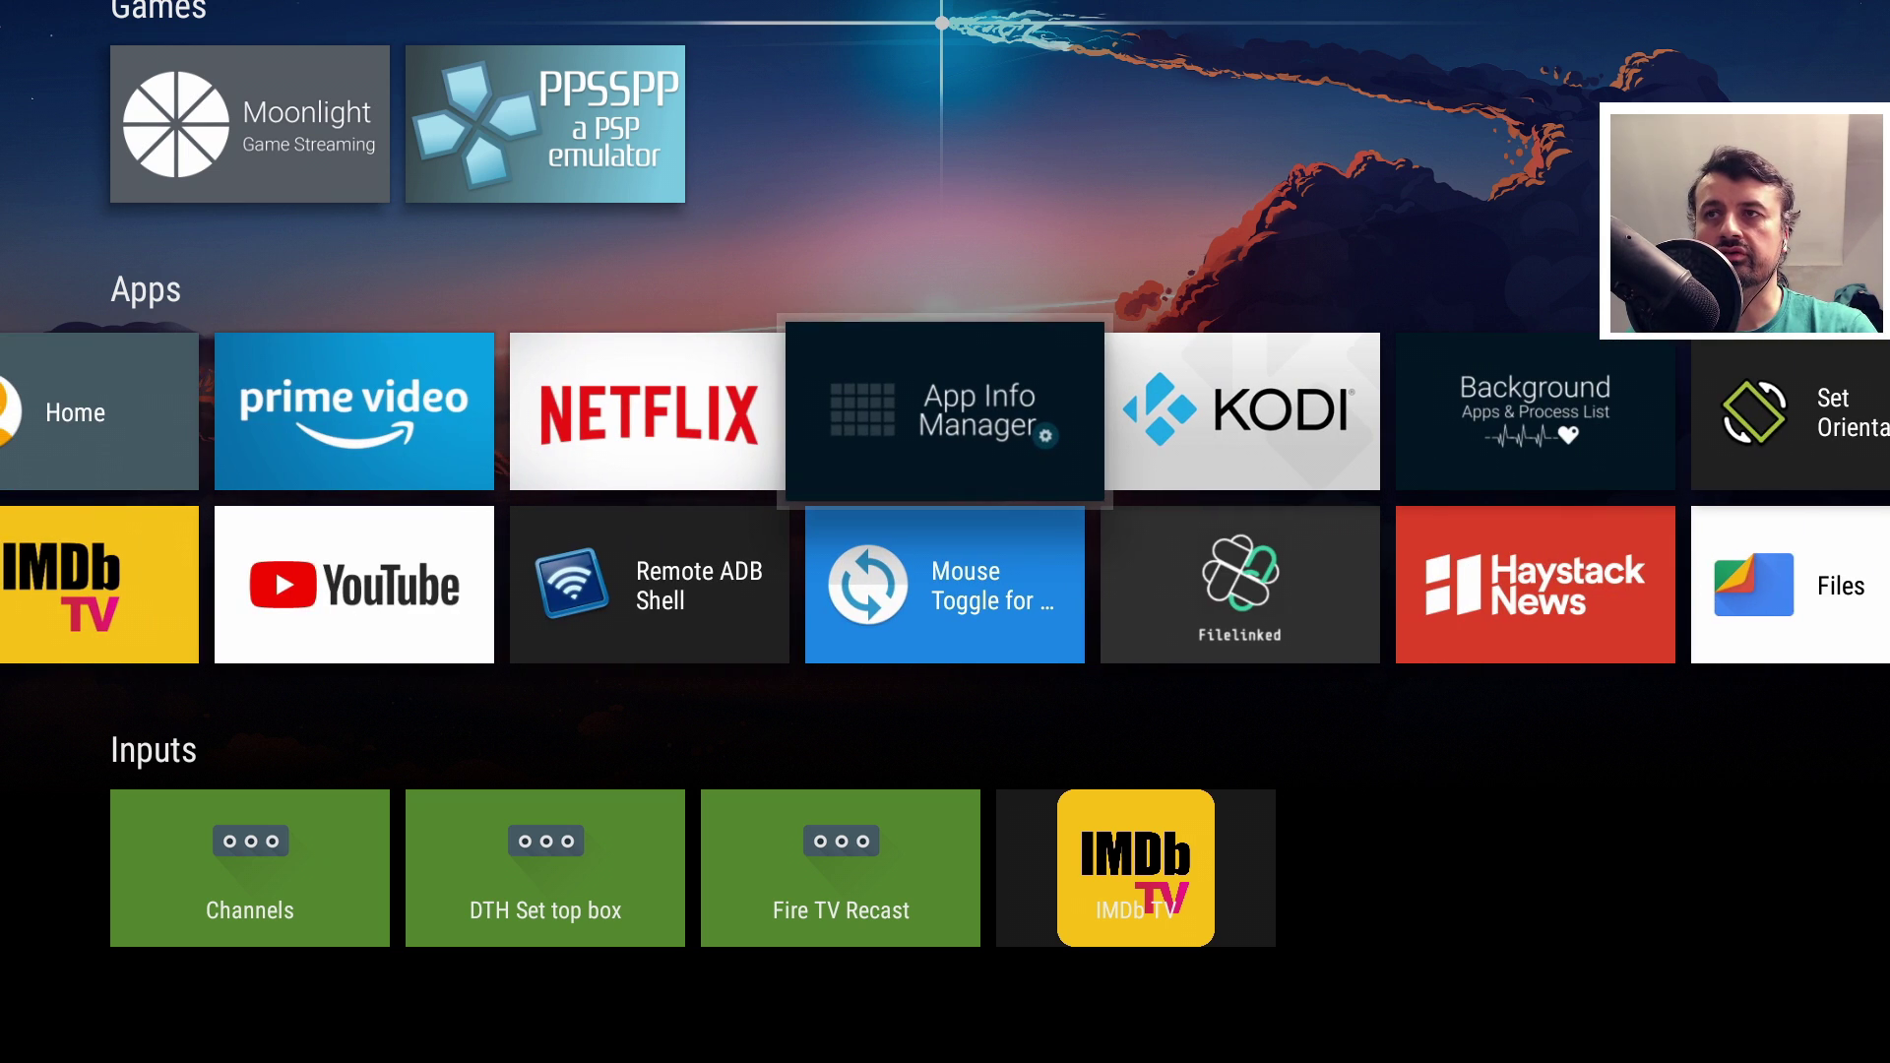
key("Up")
key("Down")
key("Up")
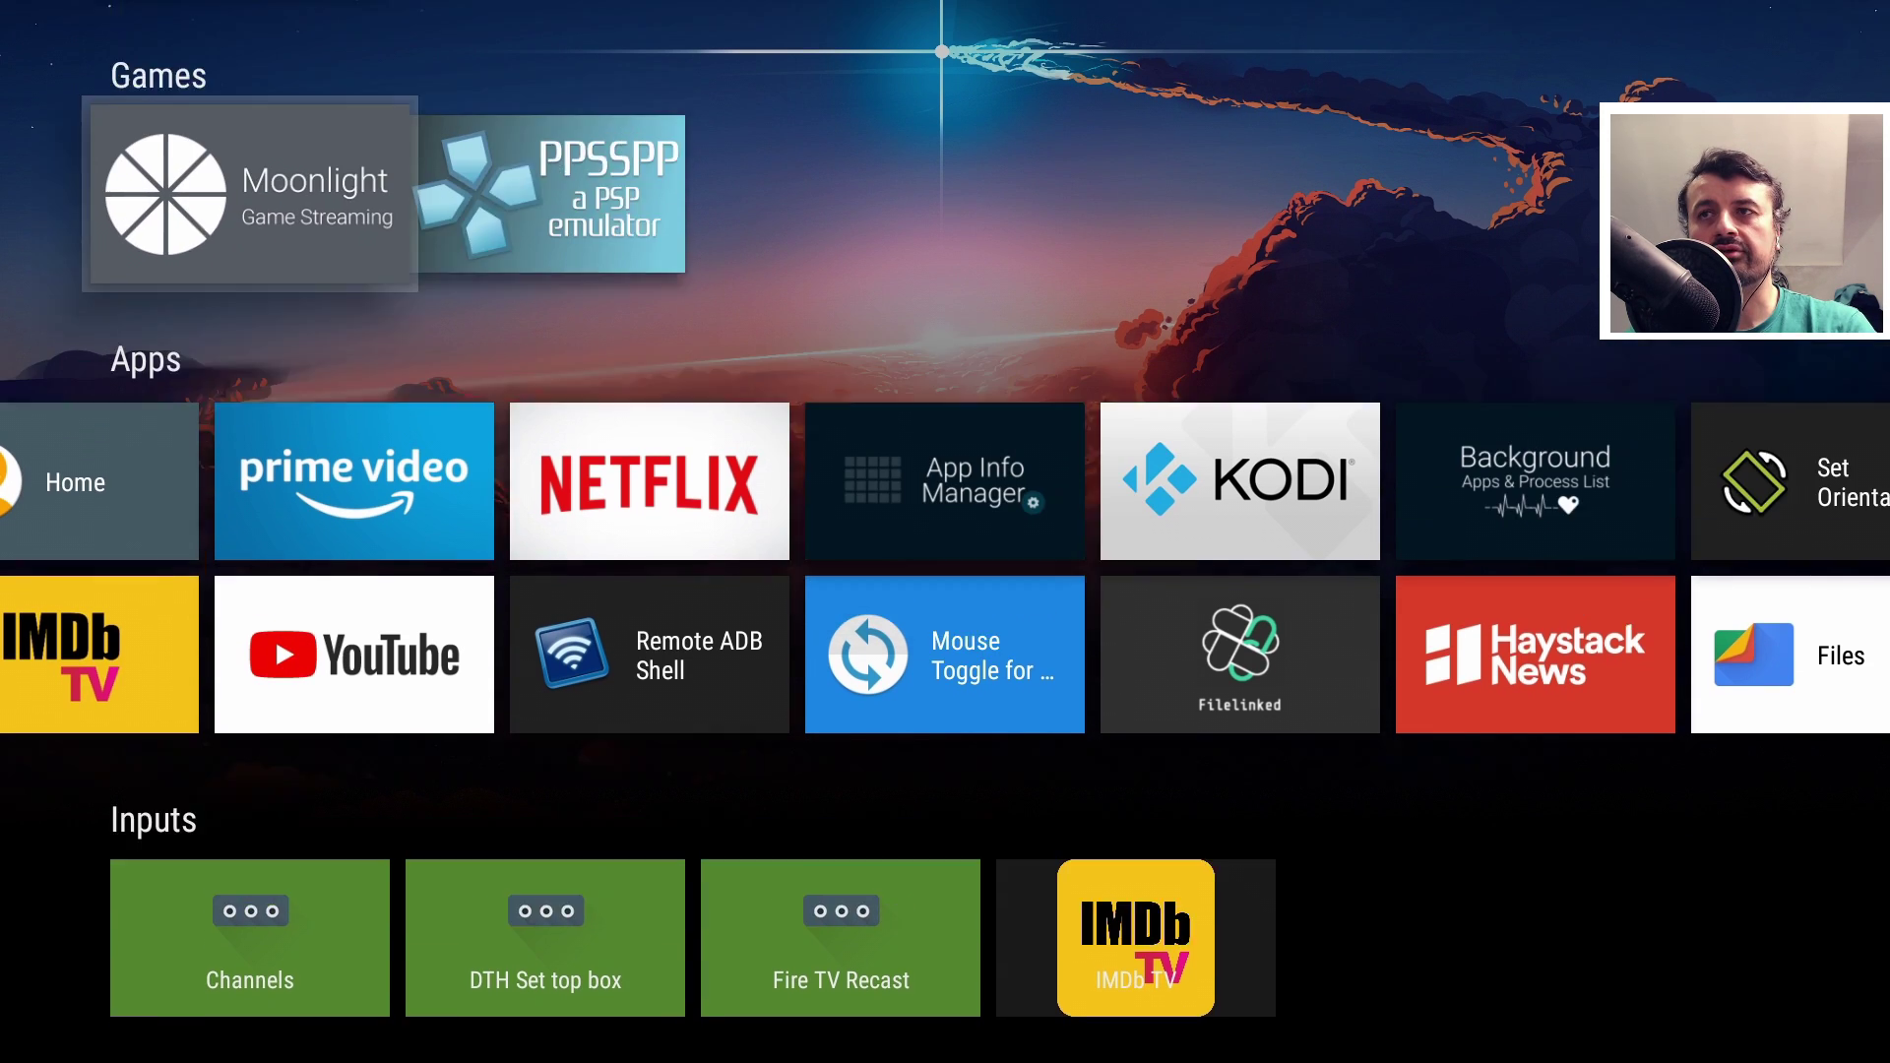
key("Up")
key("Down")
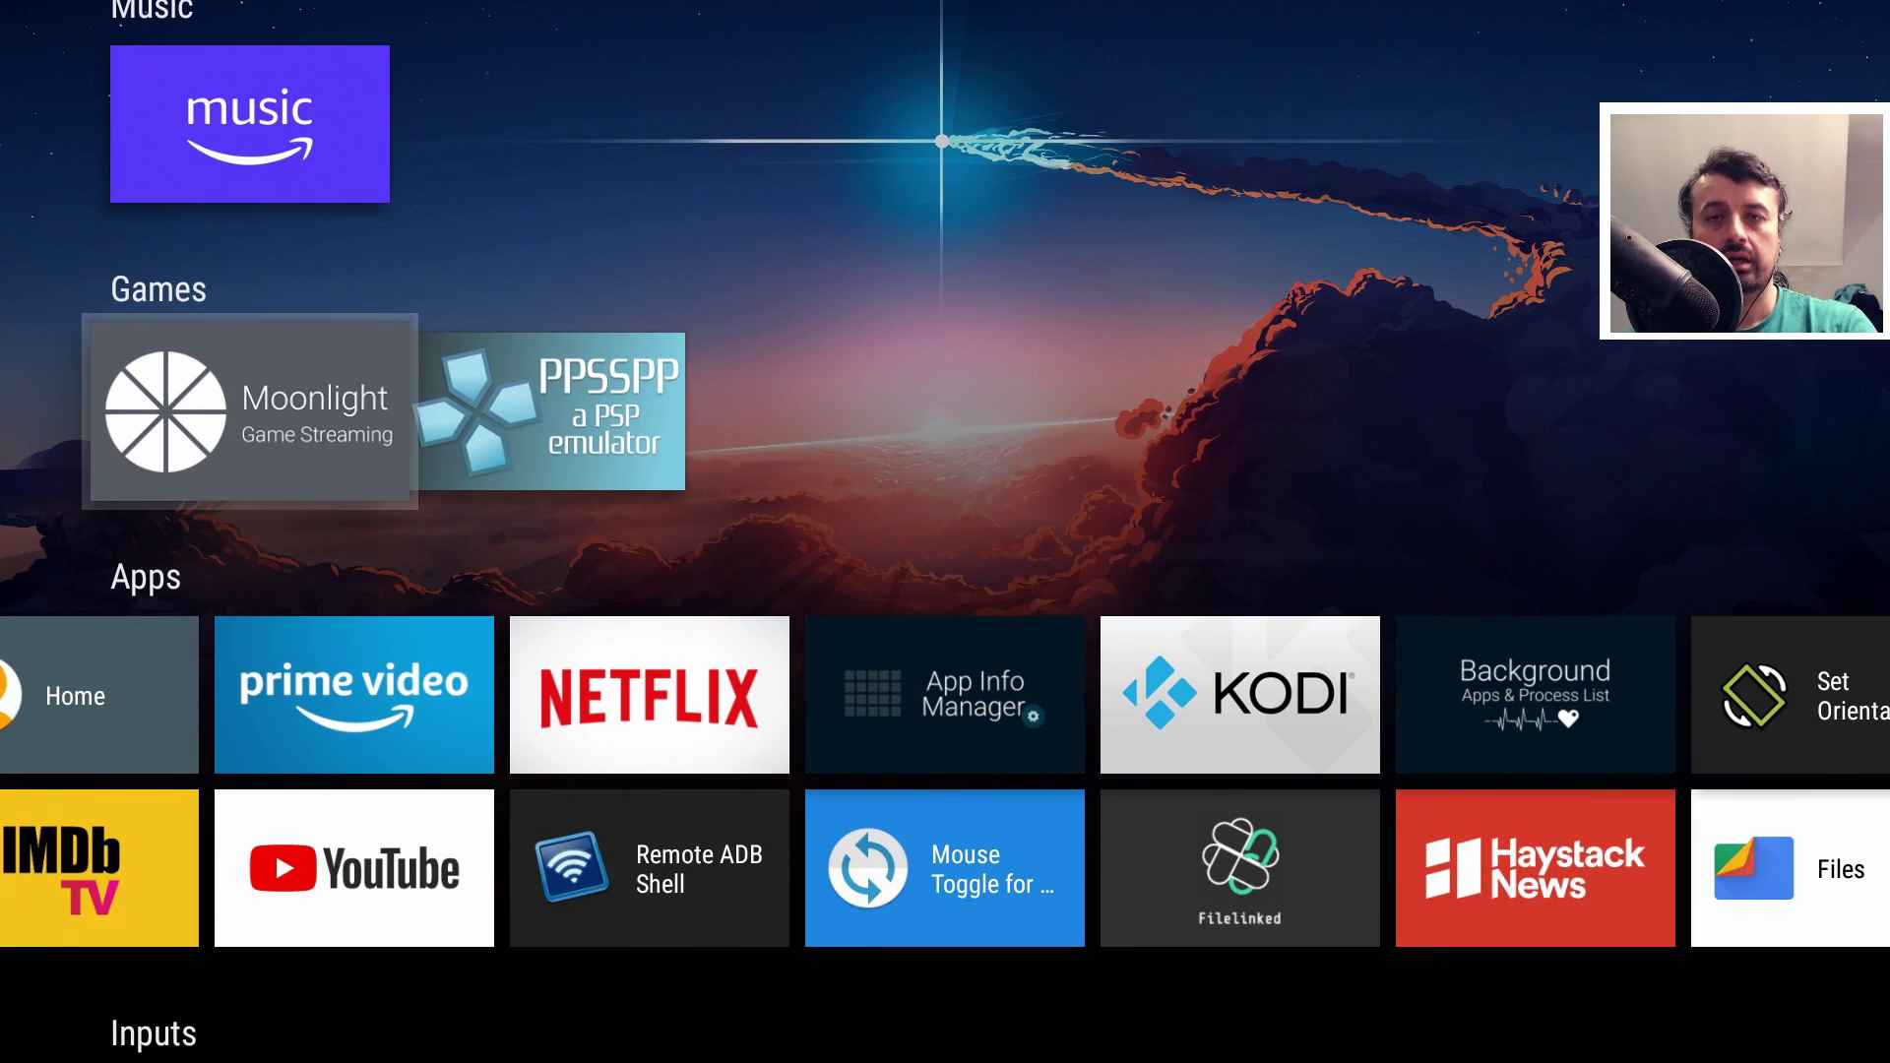
Return down into the Apps rows and browse over to the Netflix tile
key("Down")
key("Down")
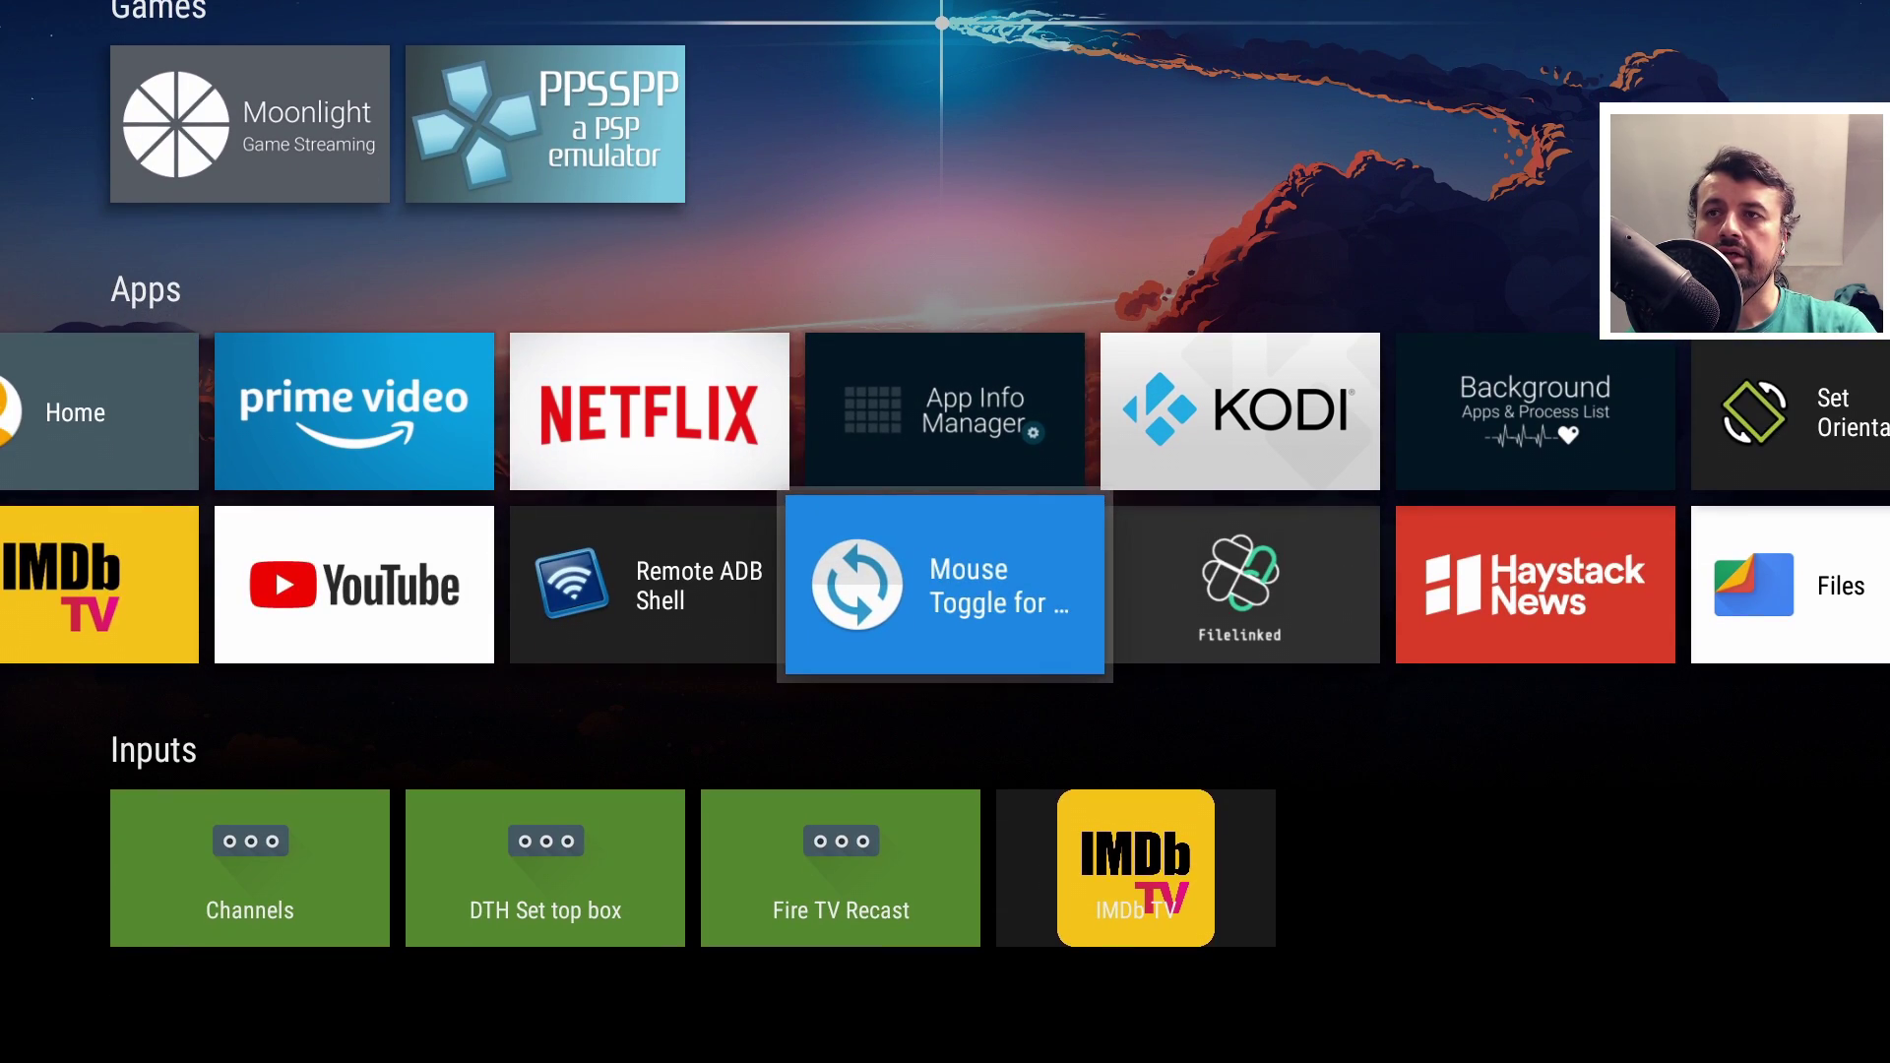
key("Left")
key("Left")
key("Left")
key("Left")
key("Up")
key("Right")
key("Right")
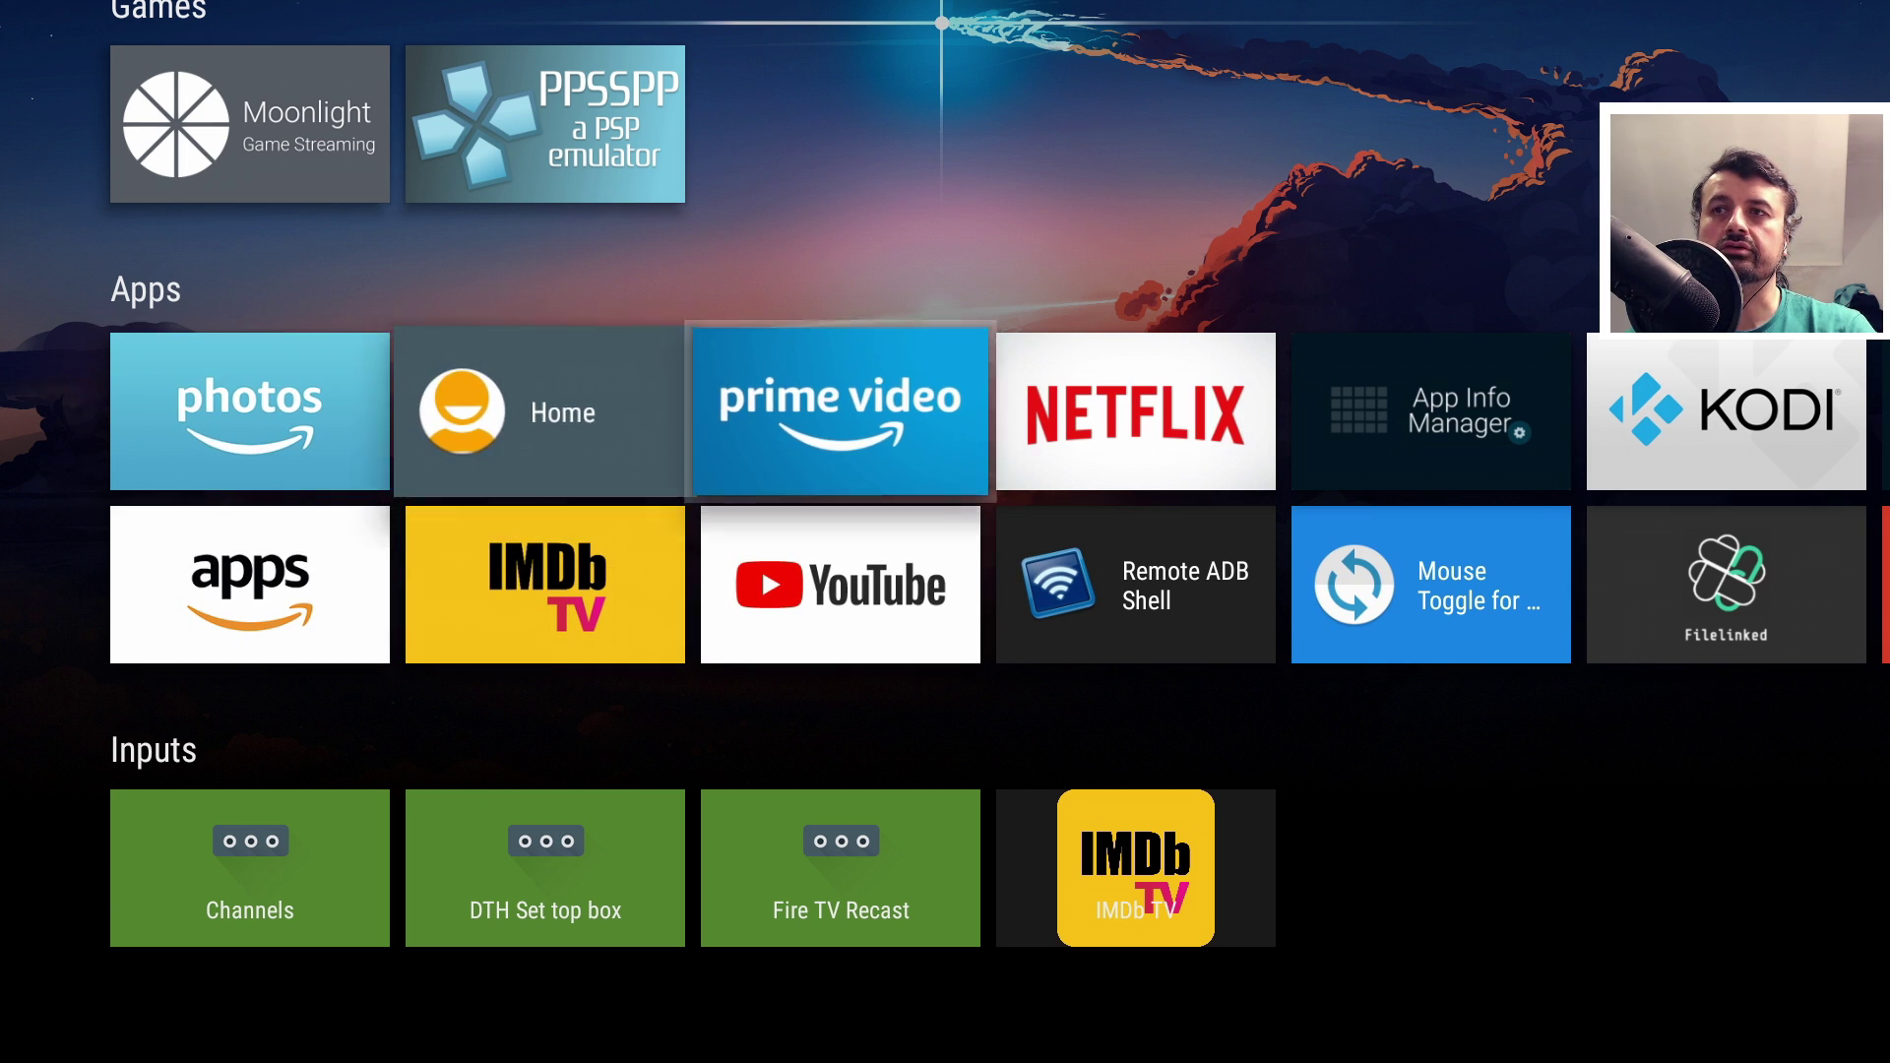
key("Right")
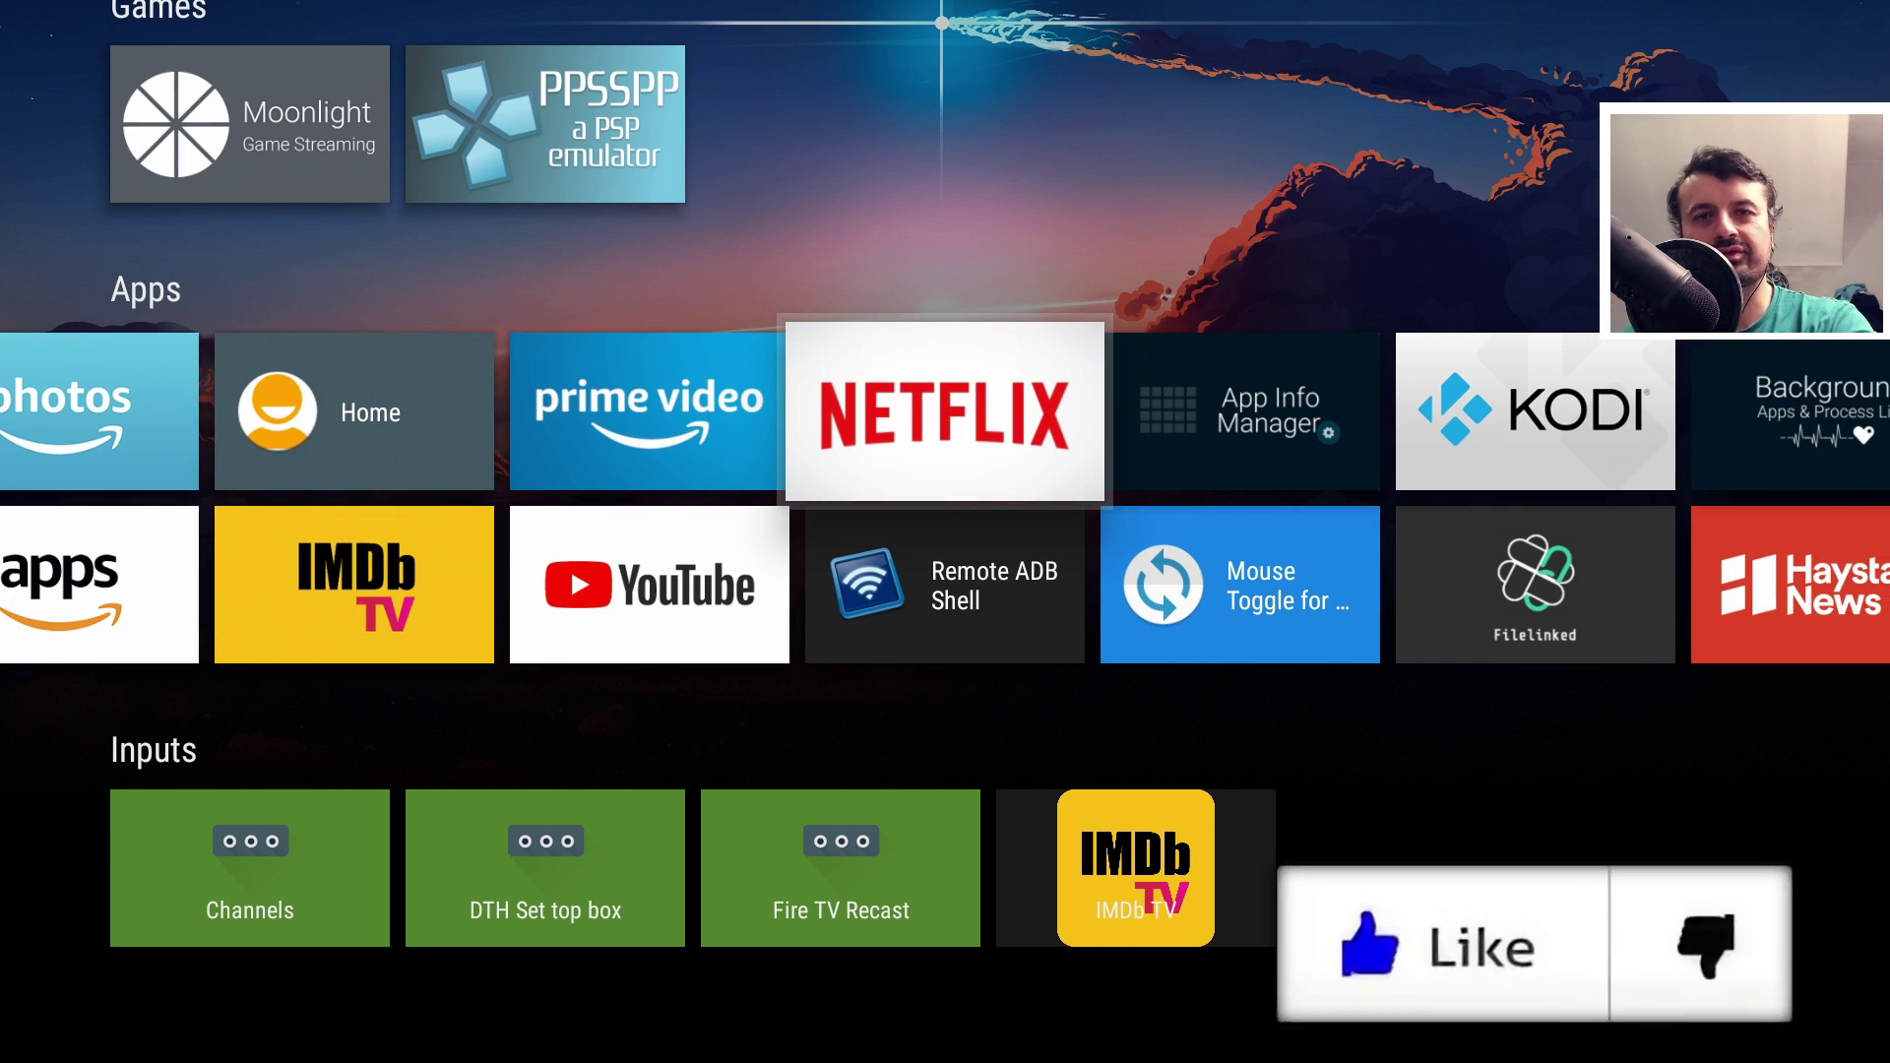
key("Left")
key("Left")
key("Left")
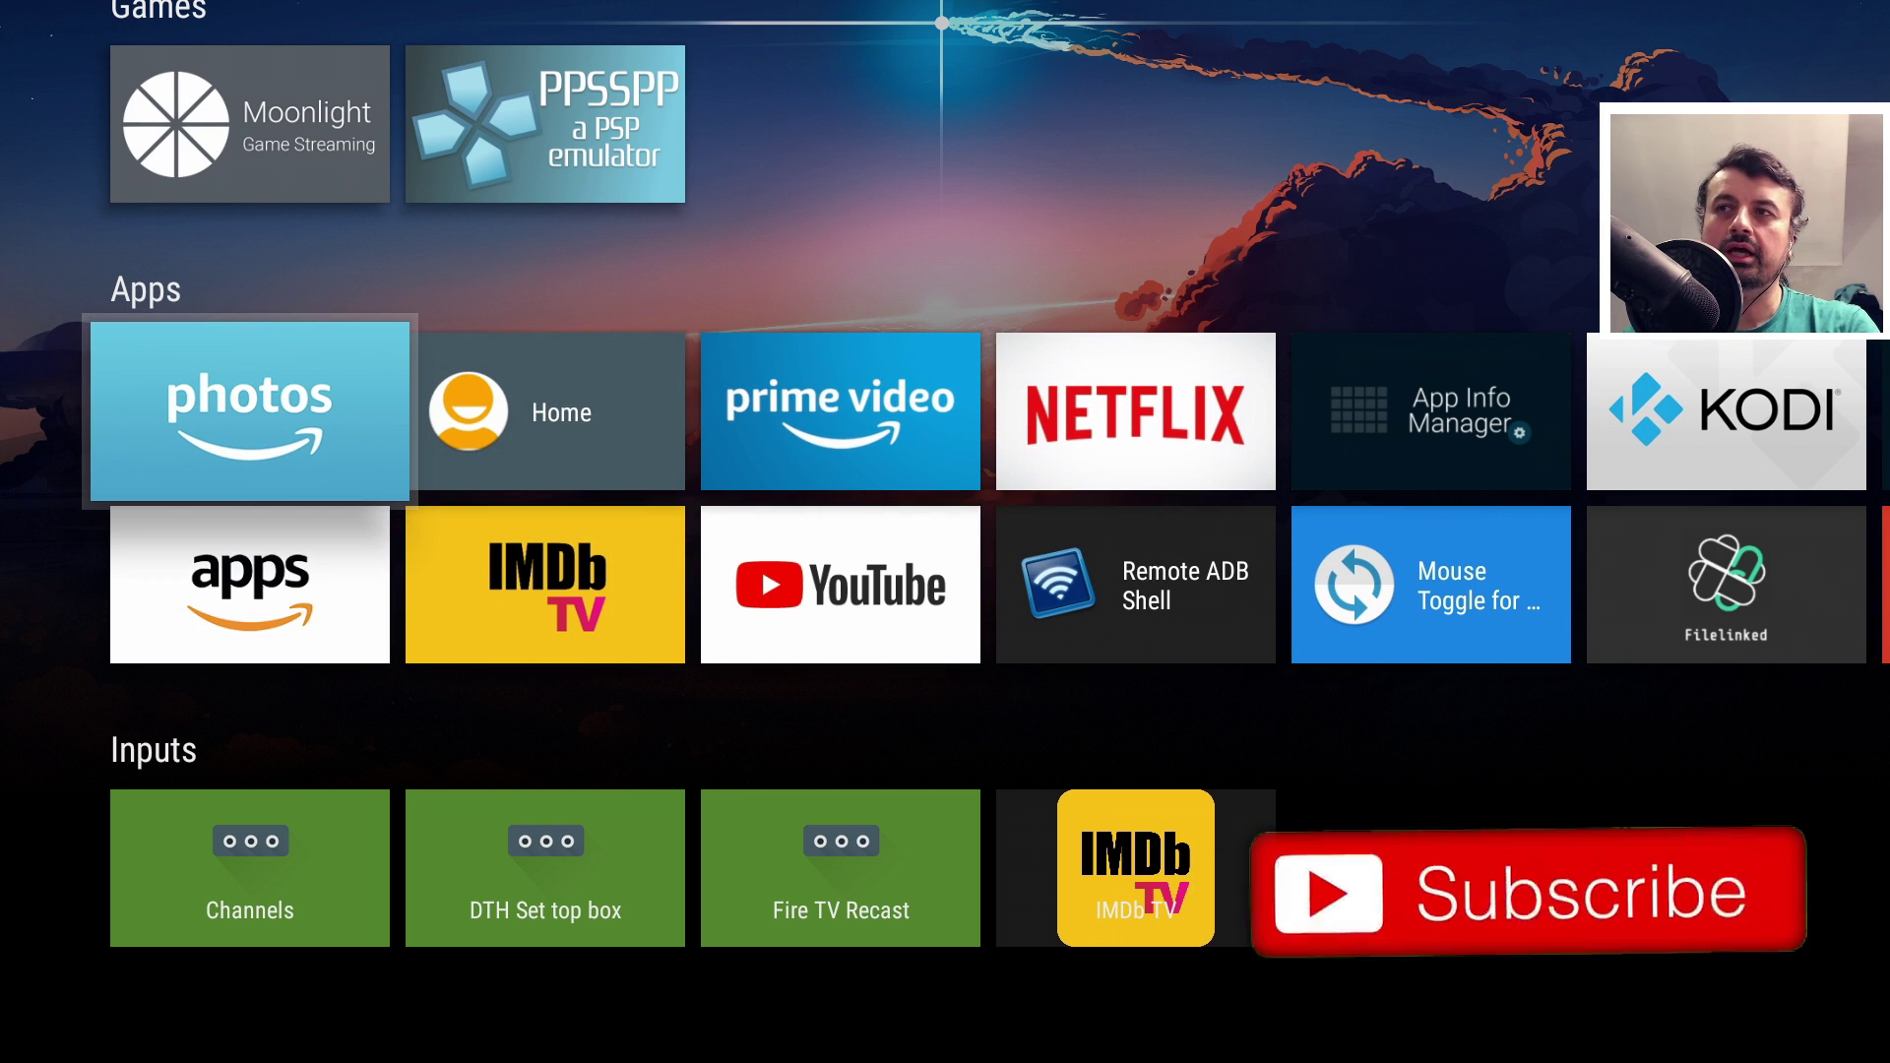